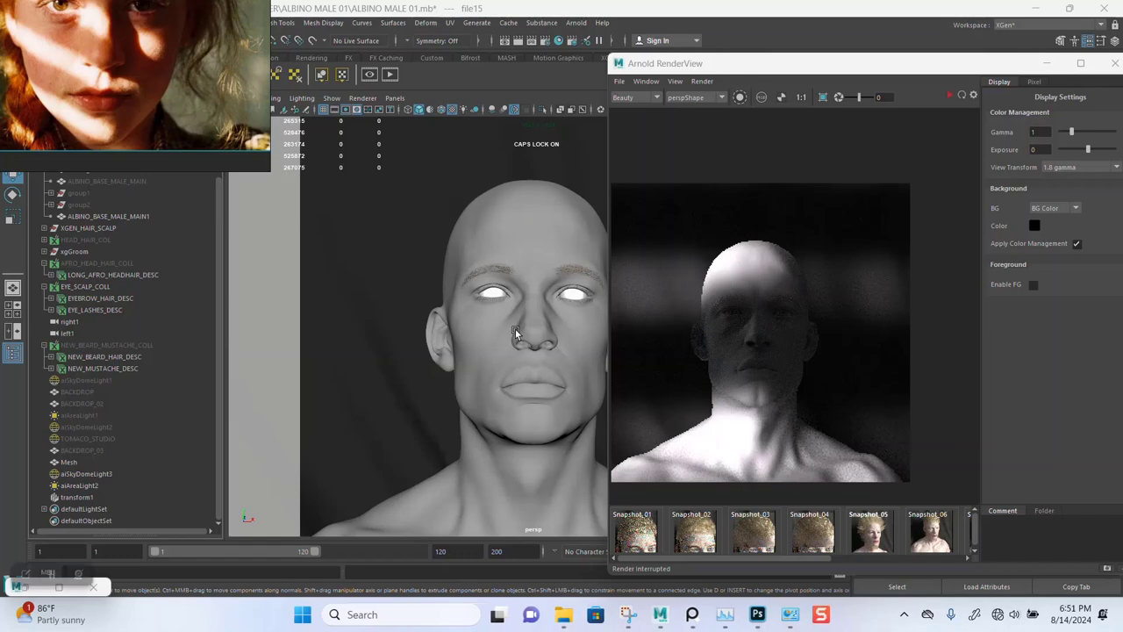
Select the light-blocker box transform1 and shrink it uniformly with the Scale tool.
{"action": "scroll", "coordinate": [475, 374], "scroll_direction": "down", "scroll_amount": 5}
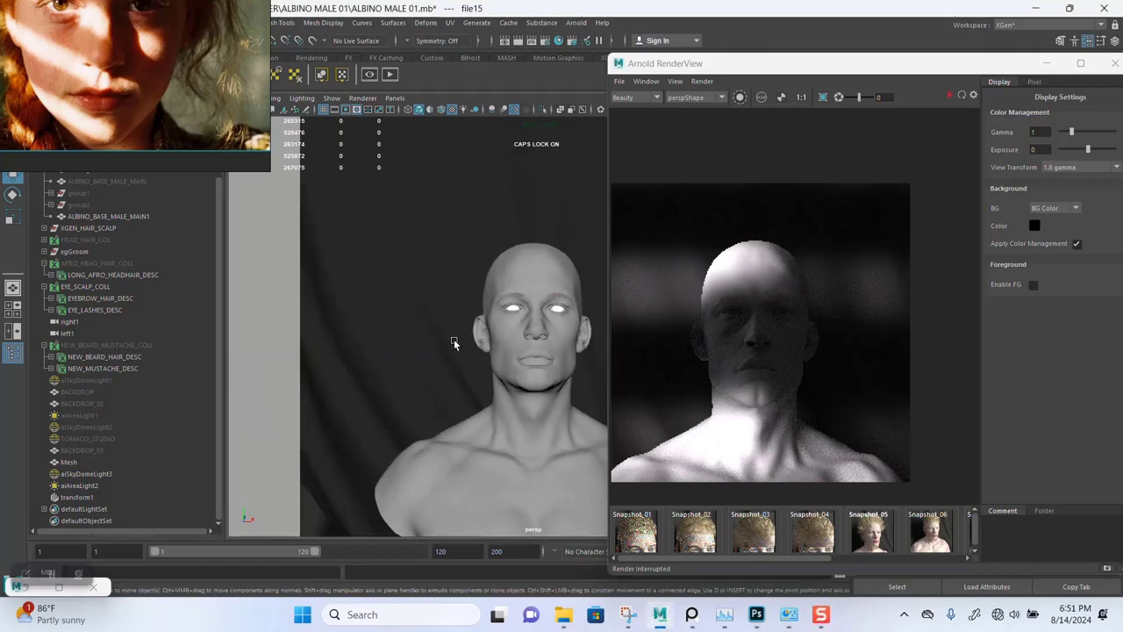
{"action": "scroll", "coordinate": [448, 351], "scroll_direction": "down", "scroll_amount": 3}
{"action": "mouse_move", "coordinate": [421, 298]}
{"action": "left_mouse_down", "text": "alt"}
{"action": "mouse_move", "coordinate": [417, 323]}
{"action": "mouse_move", "coordinate": [455, 357]}
{"action": "left_mouse_up", "text": "alt"}
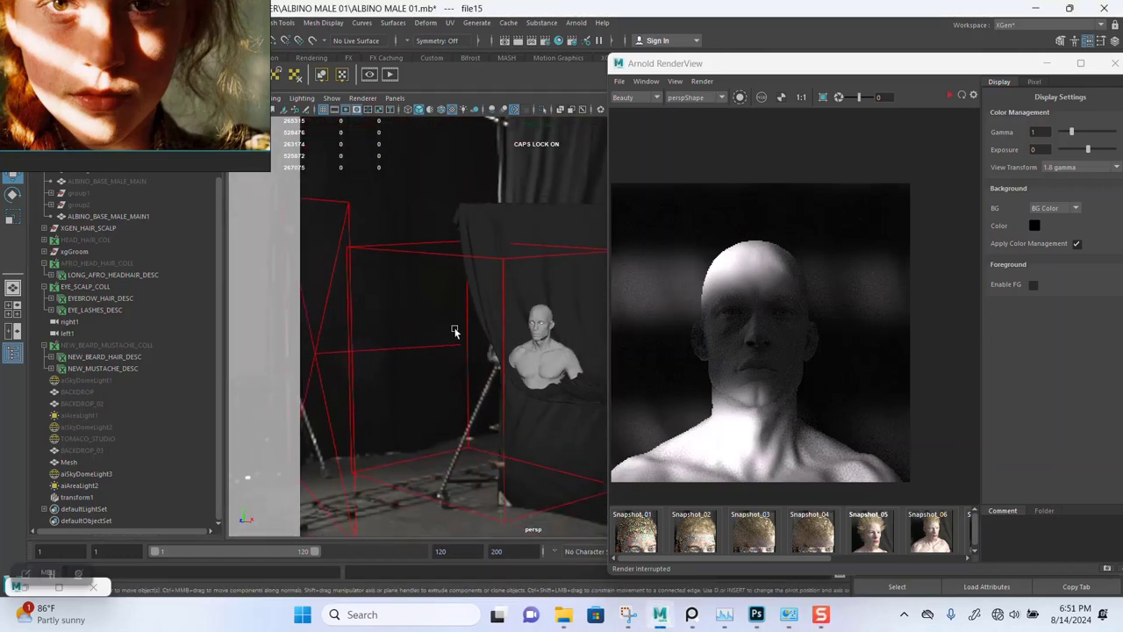
{"action": "left_click", "coordinate": [454, 358]}
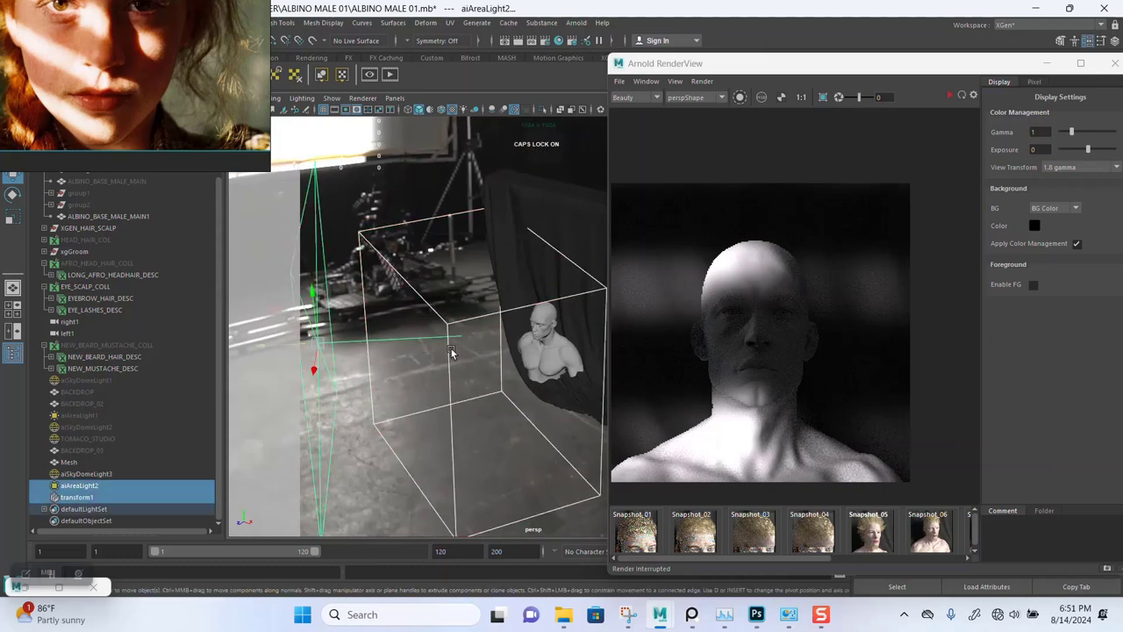
{"action": "left_click", "coordinate": [445, 337]}
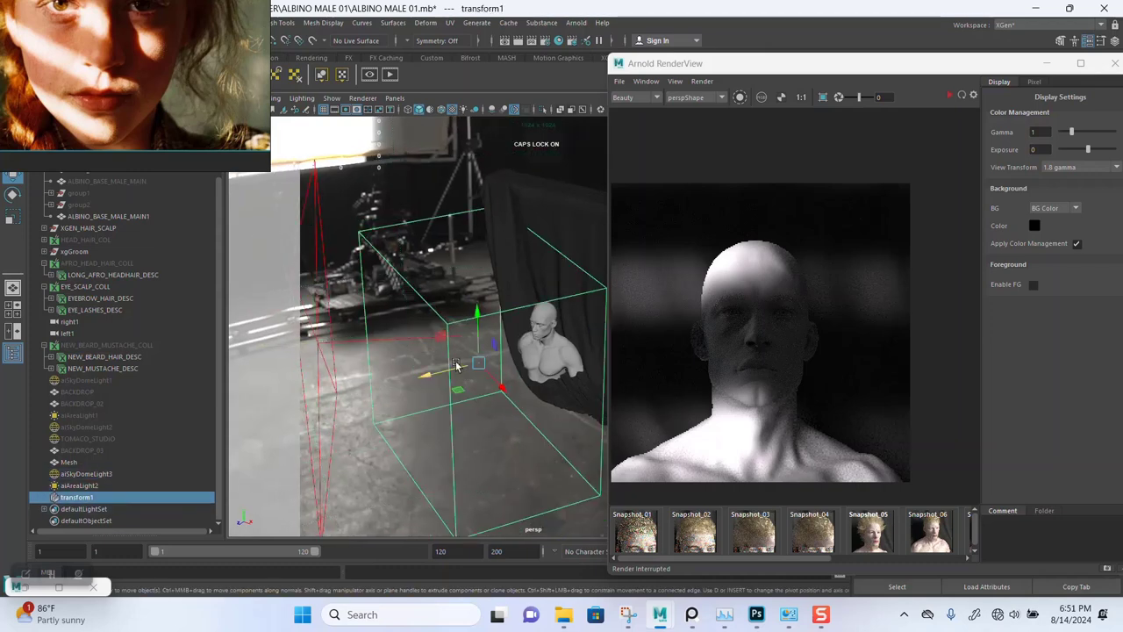
{"action": "key", "text": "r"}
{"action": "mouse_move", "coordinate": [478, 367]}
{"action": "left_mouse_down"}
{"action": "mouse_move", "coordinate": [359, 336]}
{"action": "mouse_move", "coordinate": [517, 391]}
{"action": "mouse_move", "coordinate": [367, 375]}
{"action": "mouse_move", "coordinate": [555, 341]}
{"action": "left_mouse_up"}
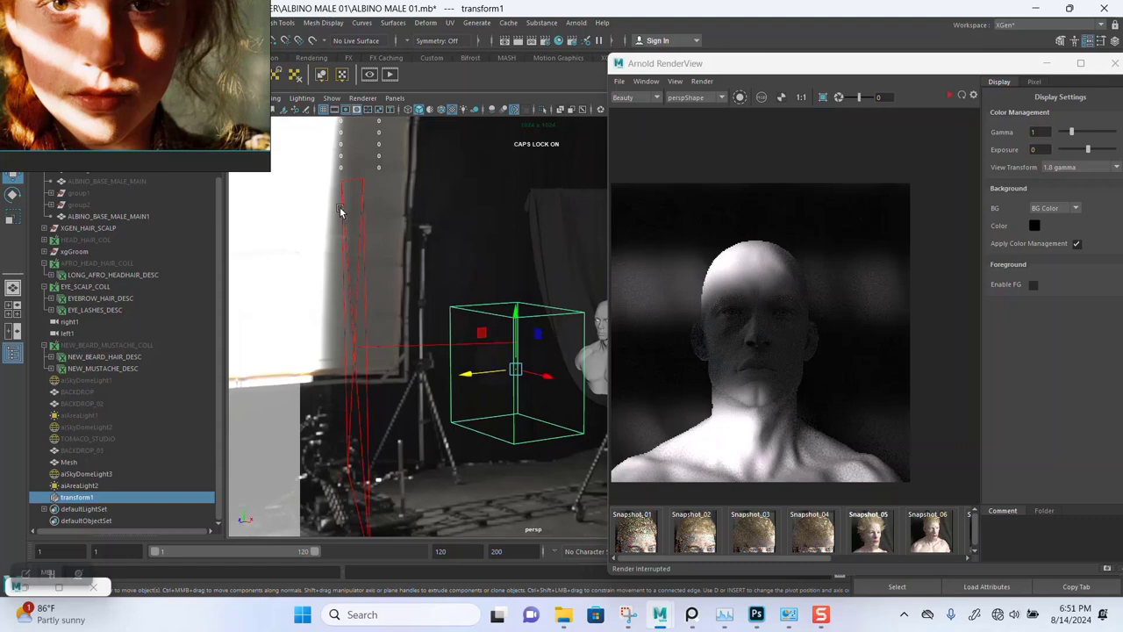
{"action": "left_click", "coordinate": [238, 97]}
{"action": "mouse_move", "coordinate": [261, 307]}
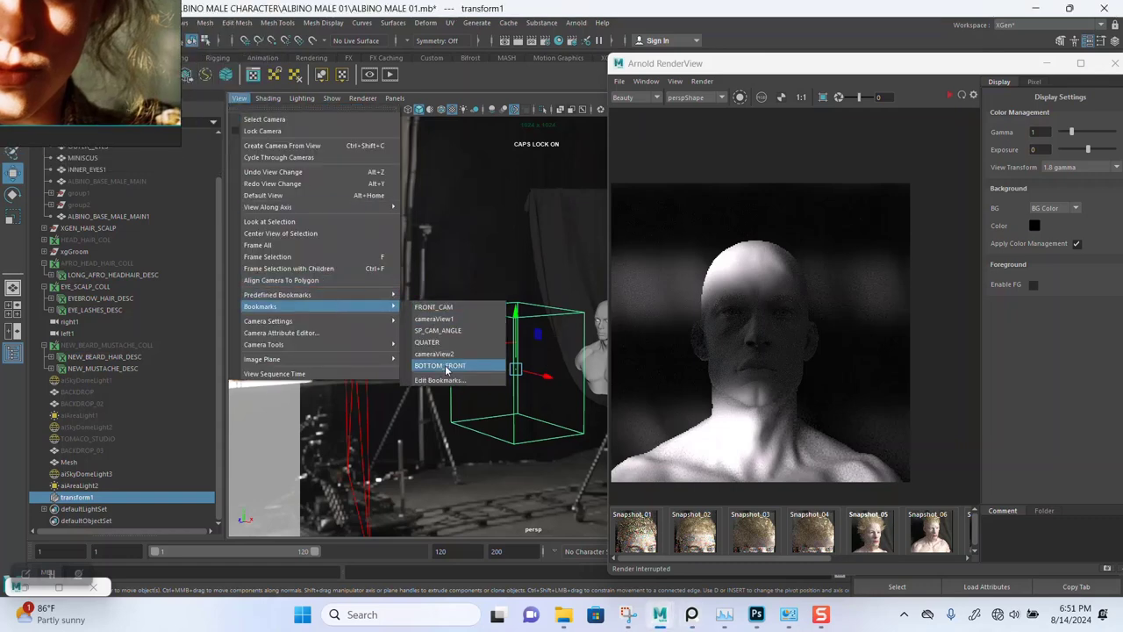
Switch to the BOTTOM_FRONT camera bookmark, re-render in Arnold, and show the four-panel layout.
{"action": "left_click", "coordinate": [447, 367]}
{"action": "left_click", "coordinate": [962, 94]}
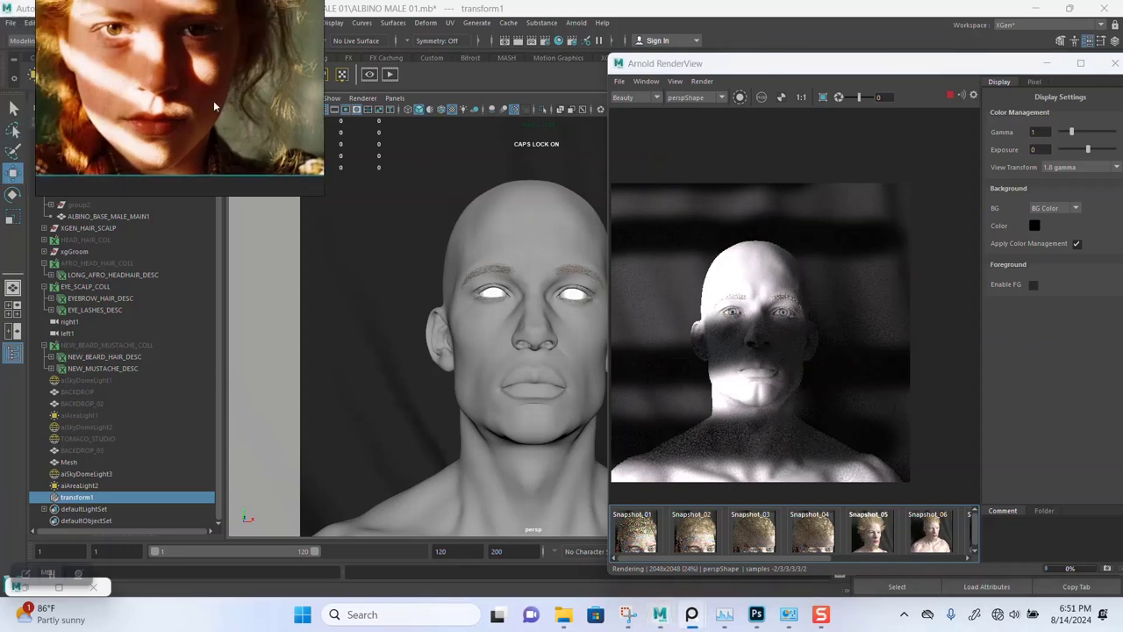
{"action": "left_click", "coordinate": [285, 126]}
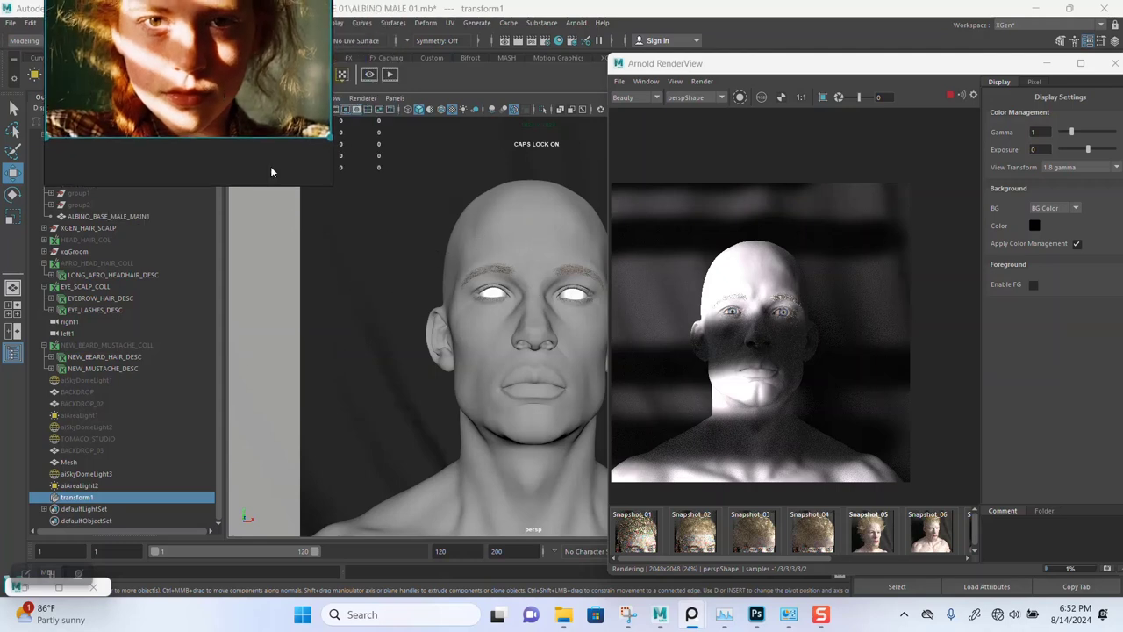
{"action": "key", "text": "space"}
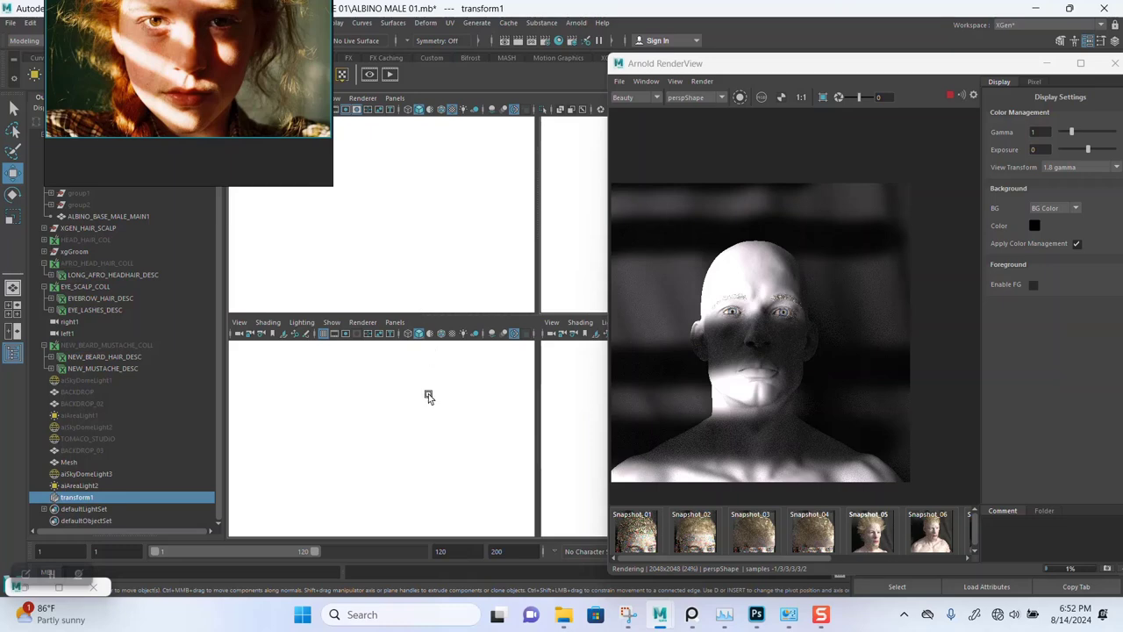
Rotate aiAreaLight2 in the top view, then reshape, enlarge and shift the light blocker right.
{"action": "left_click", "coordinate": [368, 243]}
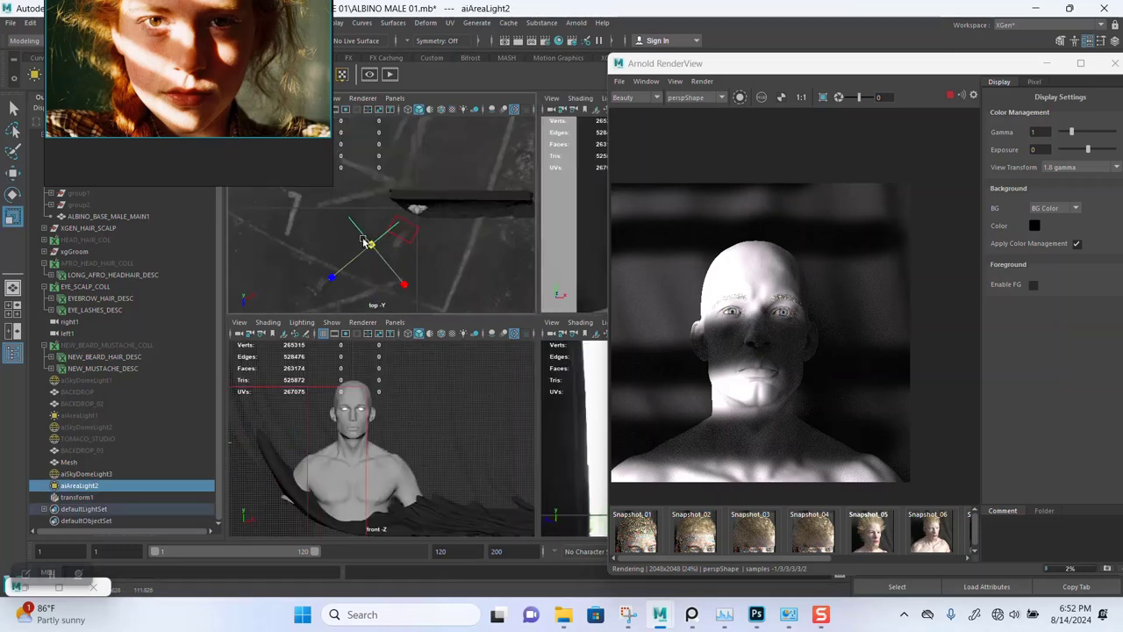
{"action": "left_click_drag", "start_coordinate": [369, 242], "coordinate": [350, 235]}
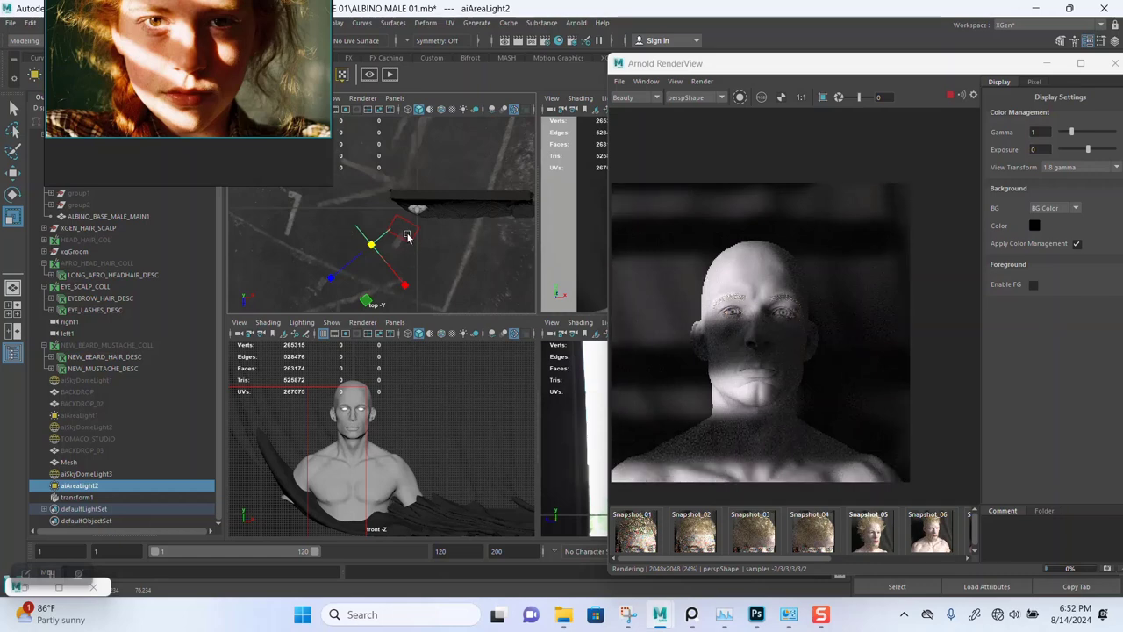
{"action": "left_click", "coordinate": [308, 432]}
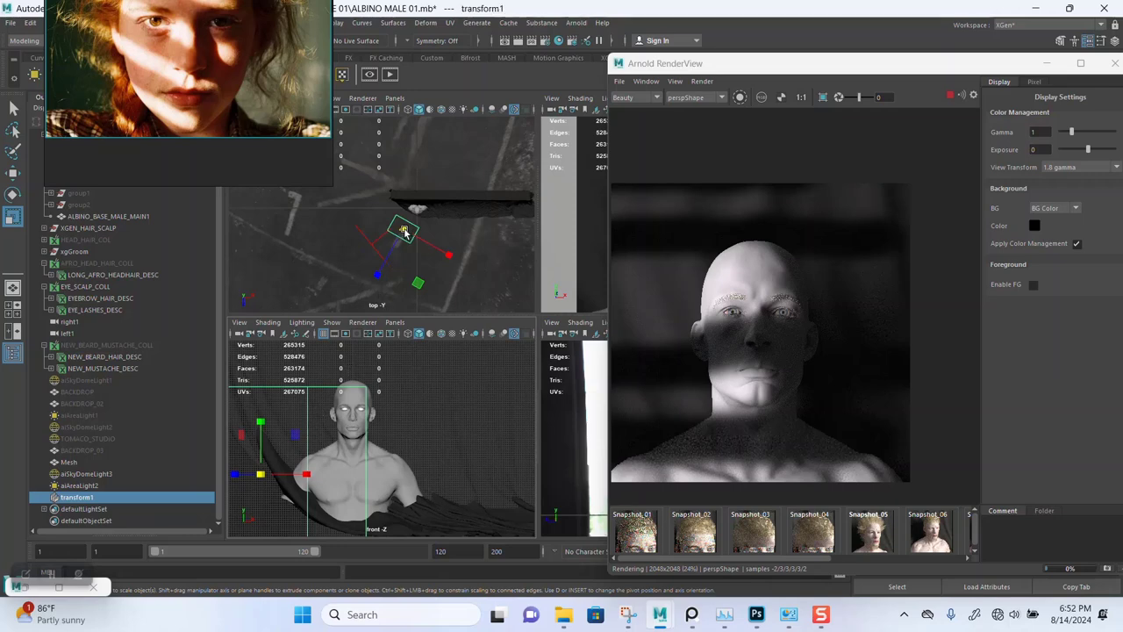
{"action": "left_click_drag", "start_coordinate": [403, 232], "coordinate": [405, 251]}
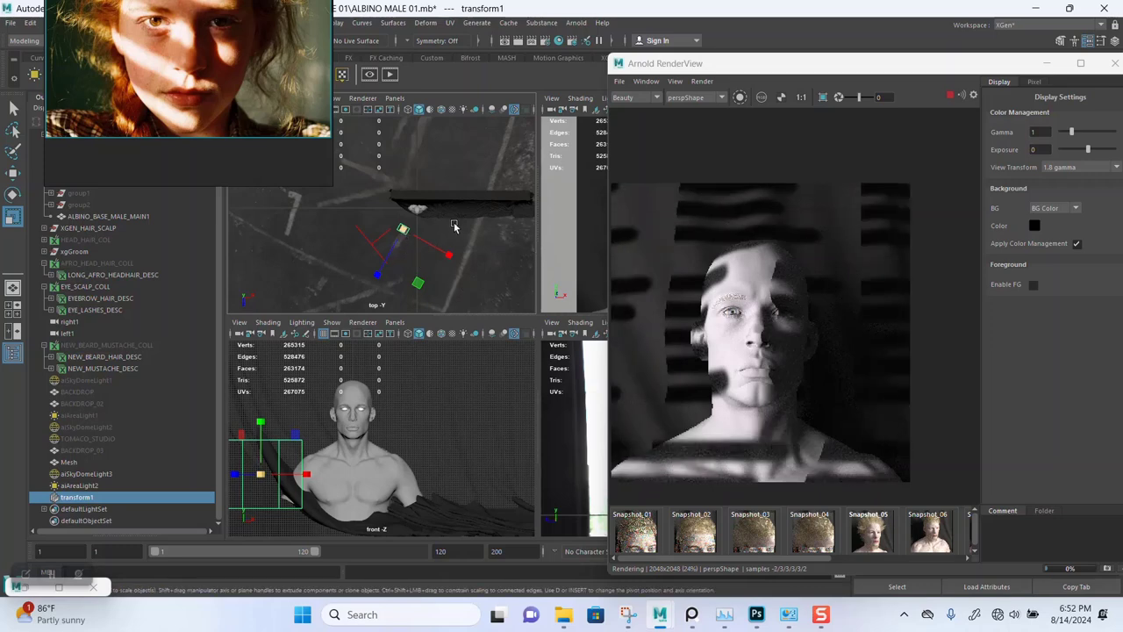
{"action": "left_click_drag", "start_coordinate": [404, 230], "coordinate": [410, 230]}
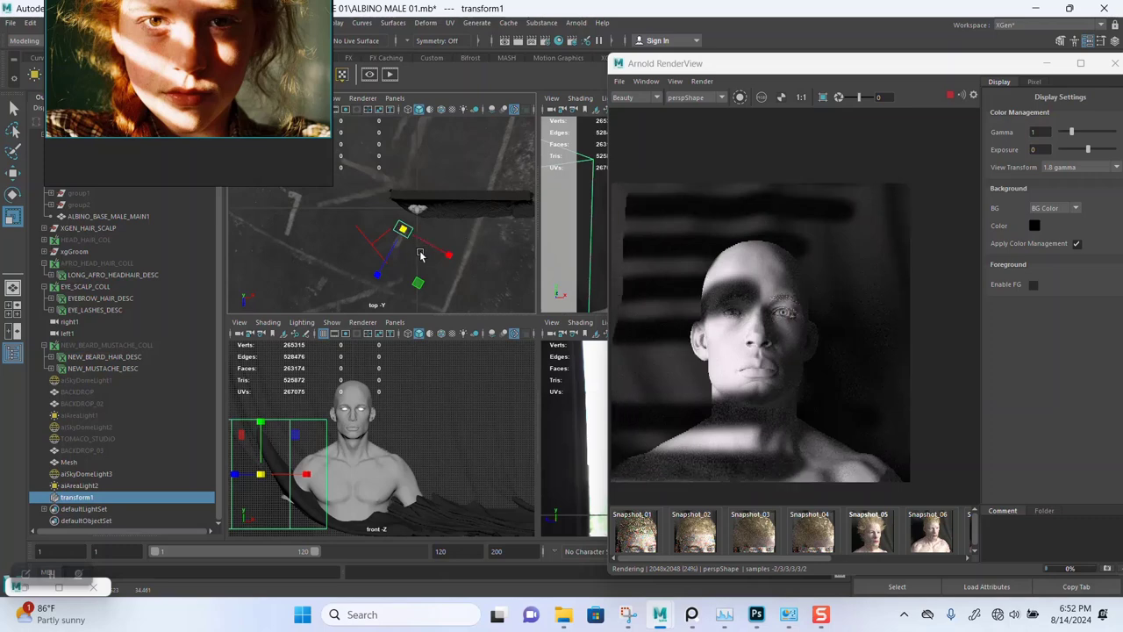
{"action": "key", "text": "w"}
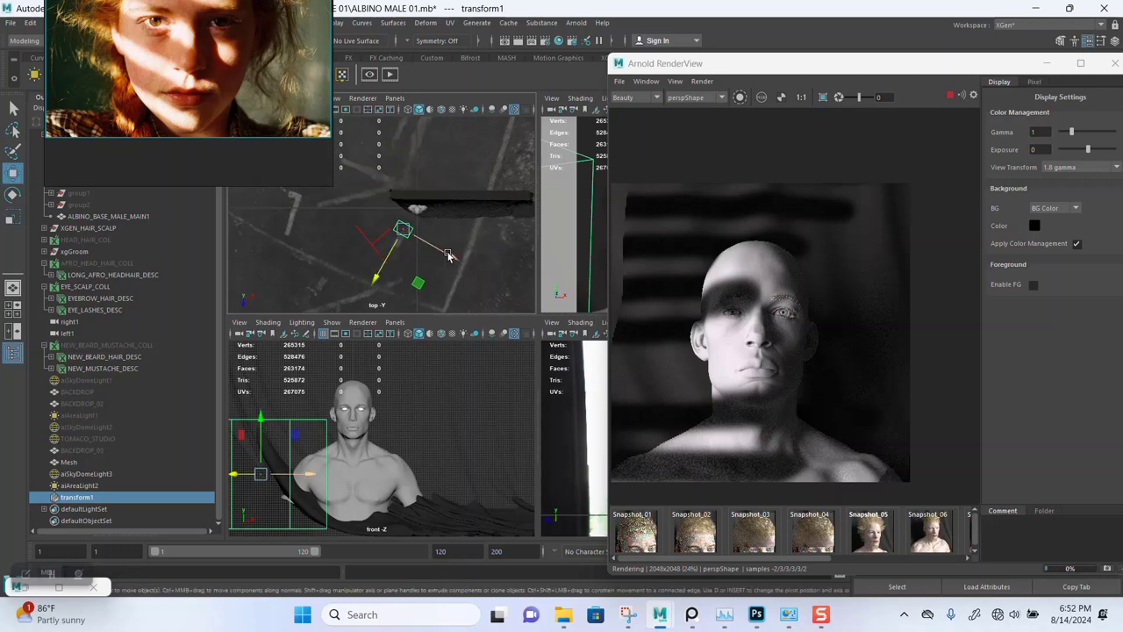
{"action": "left_click_drag", "start_coordinate": [454, 257], "coordinate": [459, 260]}
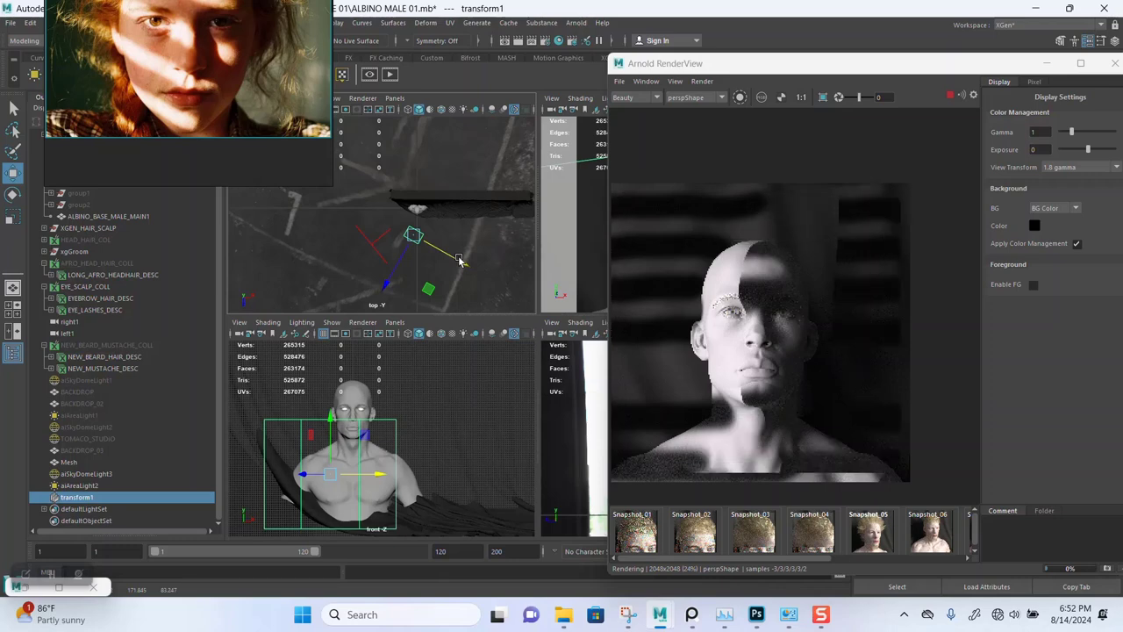
Widen the light blocker with the Scale tool, then scale it back down.
{"action": "key", "text": "r"}
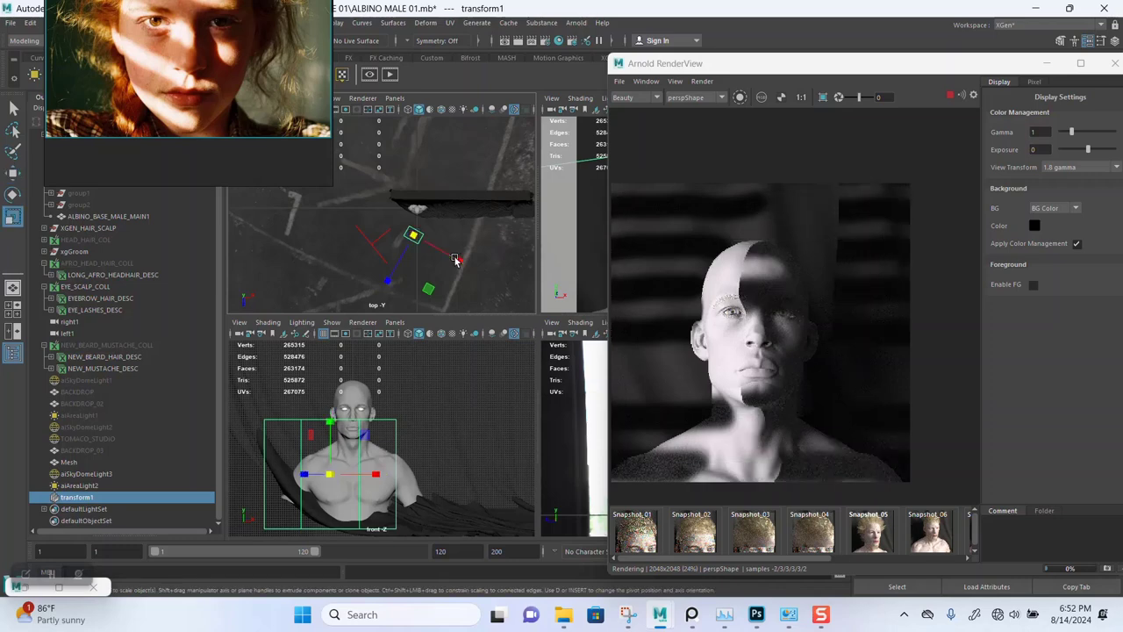
{"action": "left_click_drag", "start_coordinate": [460, 262], "coordinate": [497, 278]}
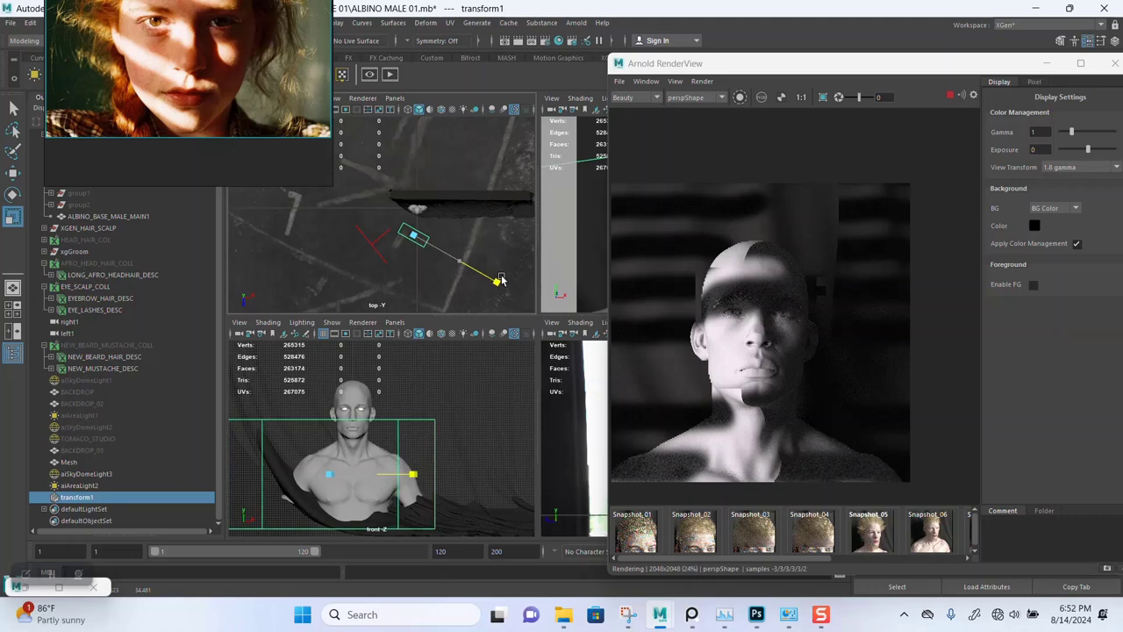
{"action": "left_click_drag", "start_coordinate": [497, 277], "coordinate": [505, 280]}
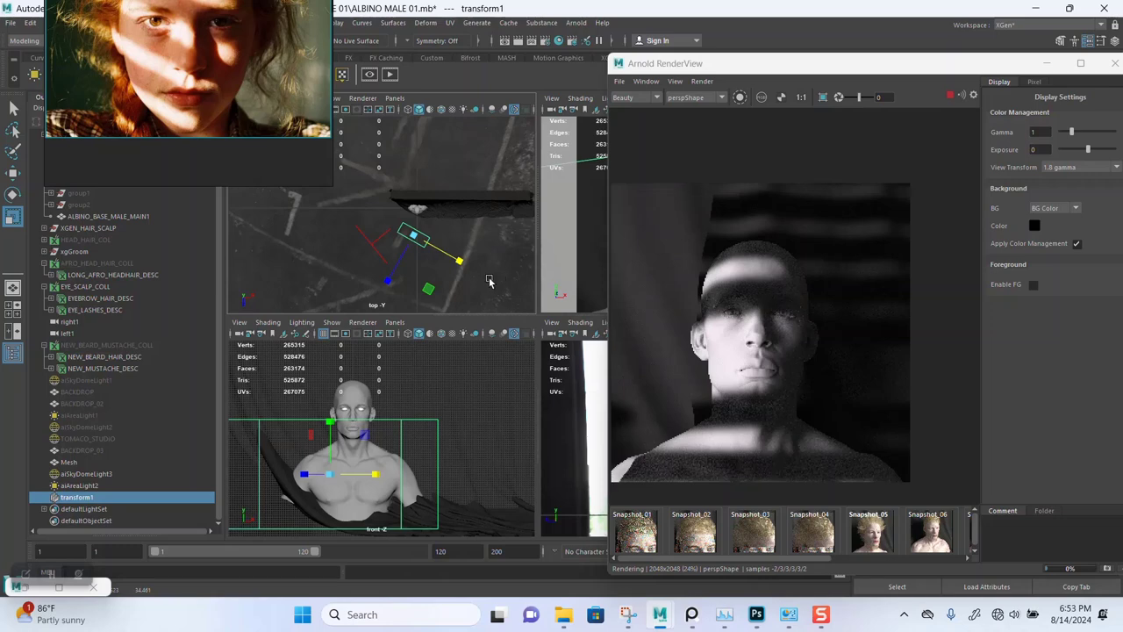
{"action": "left_click_drag", "start_coordinate": [457, 257], "coordinate": [444, 254]}
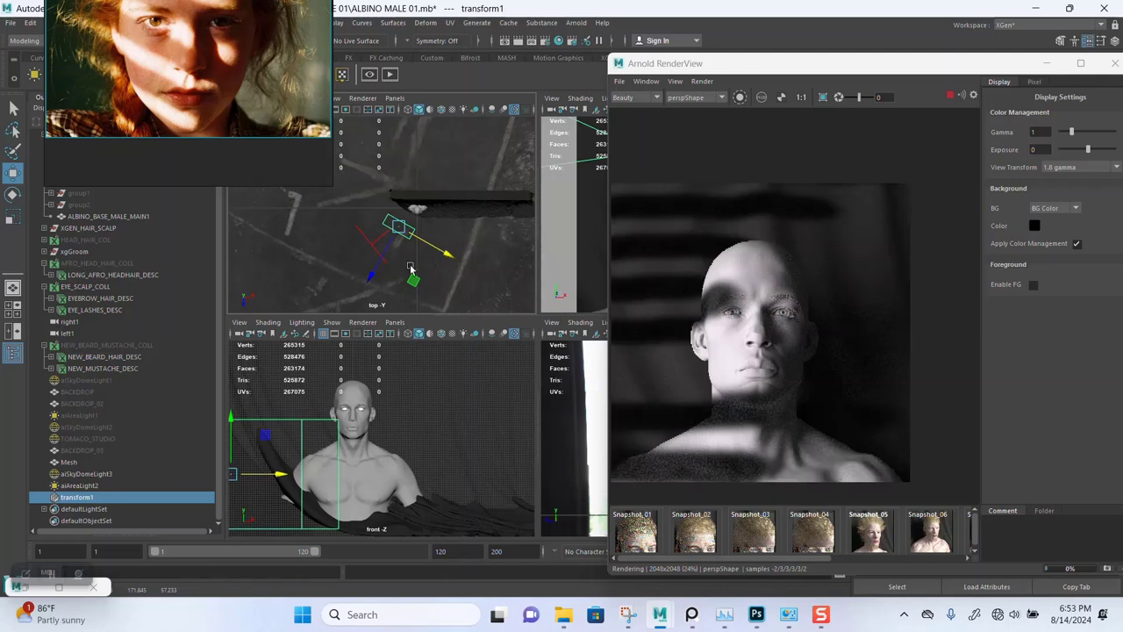
Frame and raise the blocker in the front view; move RenderView to the upper-left.
{"action": "key", "text": "f"}
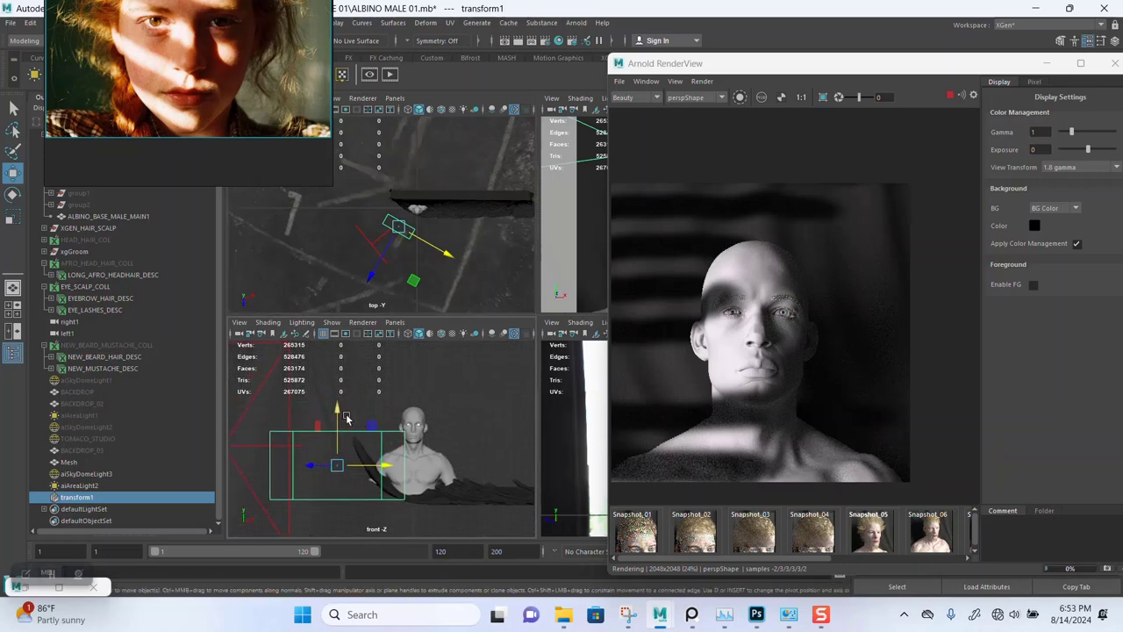
{"action": "left_click_drag", "start_coordinate": [342, 413], "coordinate": [341, 399]}
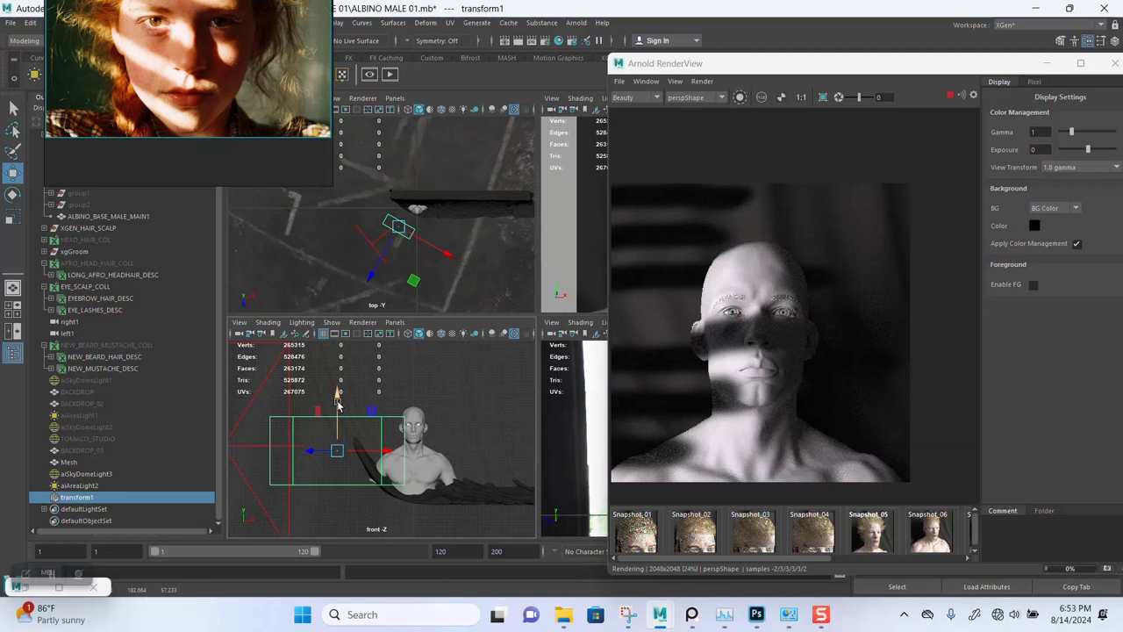
{"action": "left_click_drag", "start_coordinate": [338, 404], "coordinate": [338, 393]}
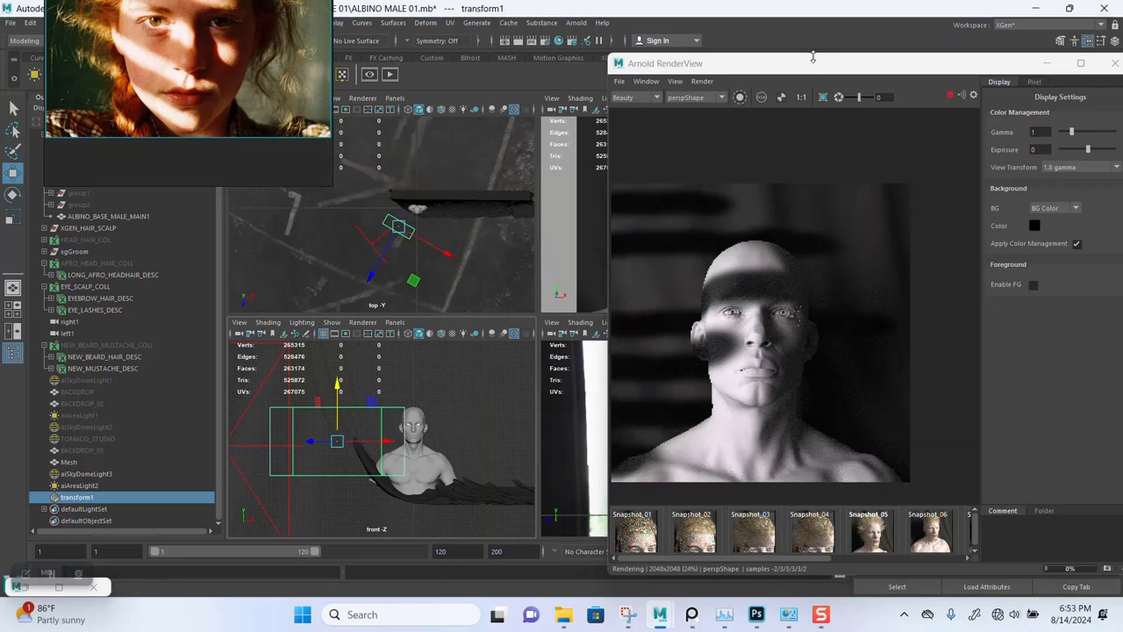
{"action": "left_click_drag", "start_coordinate": [816, 68], "coordinate": [218, 32]}
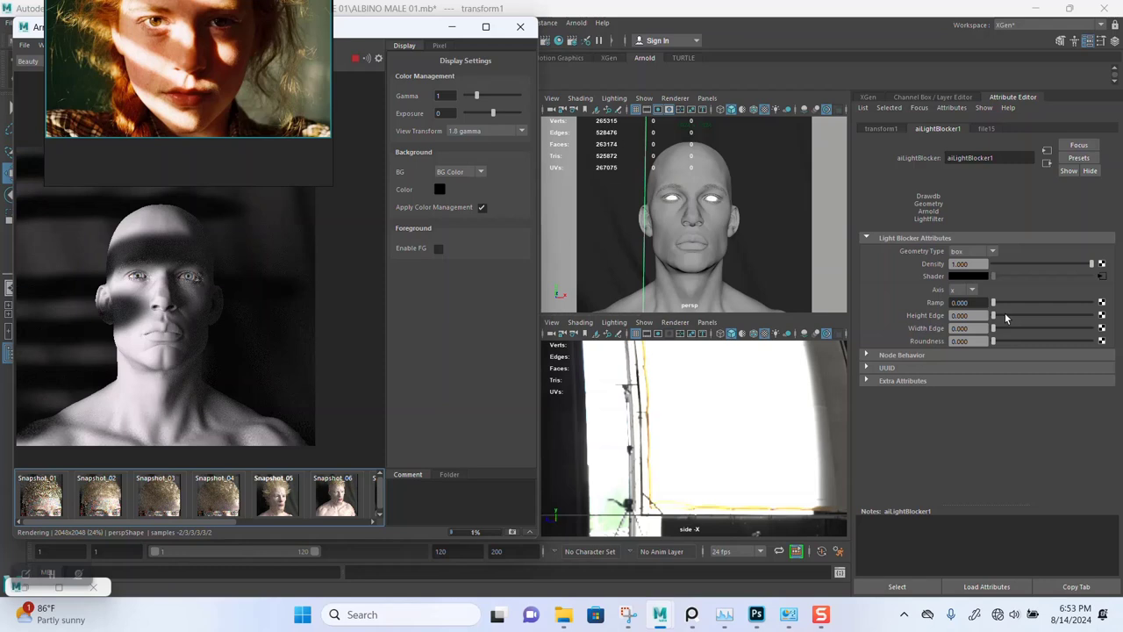
Try the blocker's Height Edge at 0.392, then reset it to 0.
{"action": "left_click_drag", "start_coordinate": [1007, 319], "coordinate": [1031, 318]}
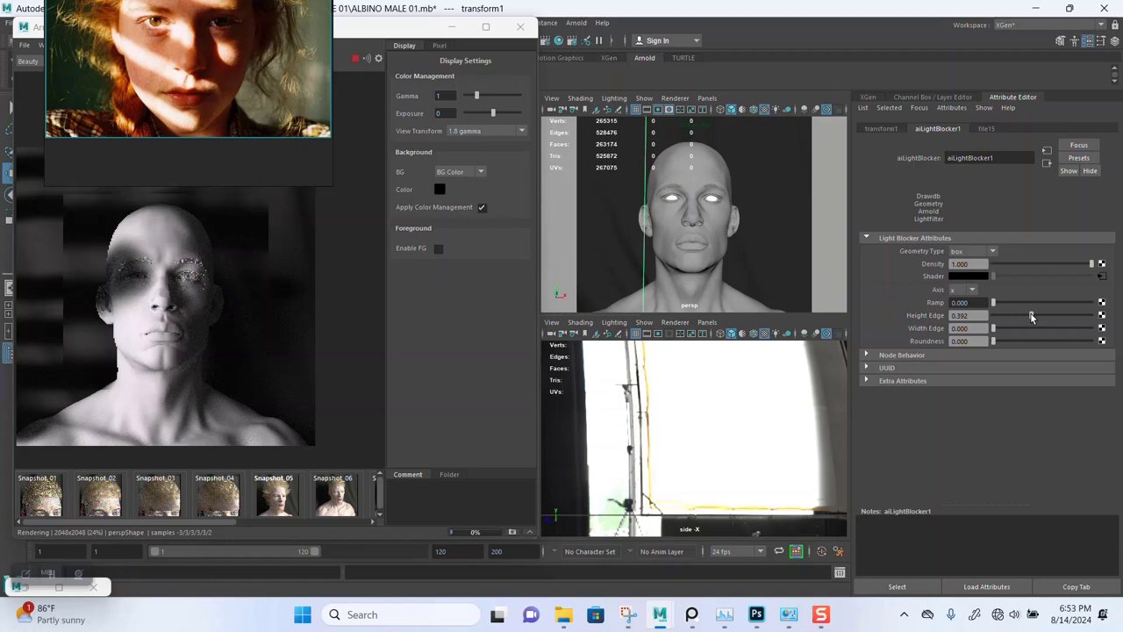
{"action": "left_click_drag", "start_coordinate": [1032, 316], "coordinate": [975, 321]}
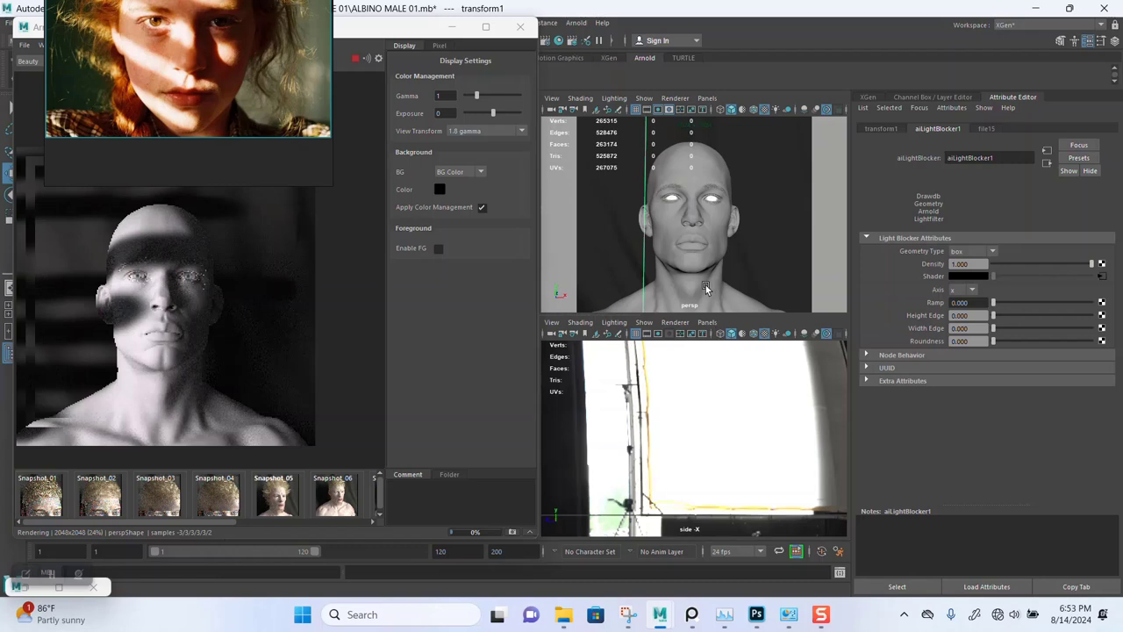
{"action": "scroll", "coordinate": [702, 438], "scroll_direction": "down", "scroll_amount": 5}
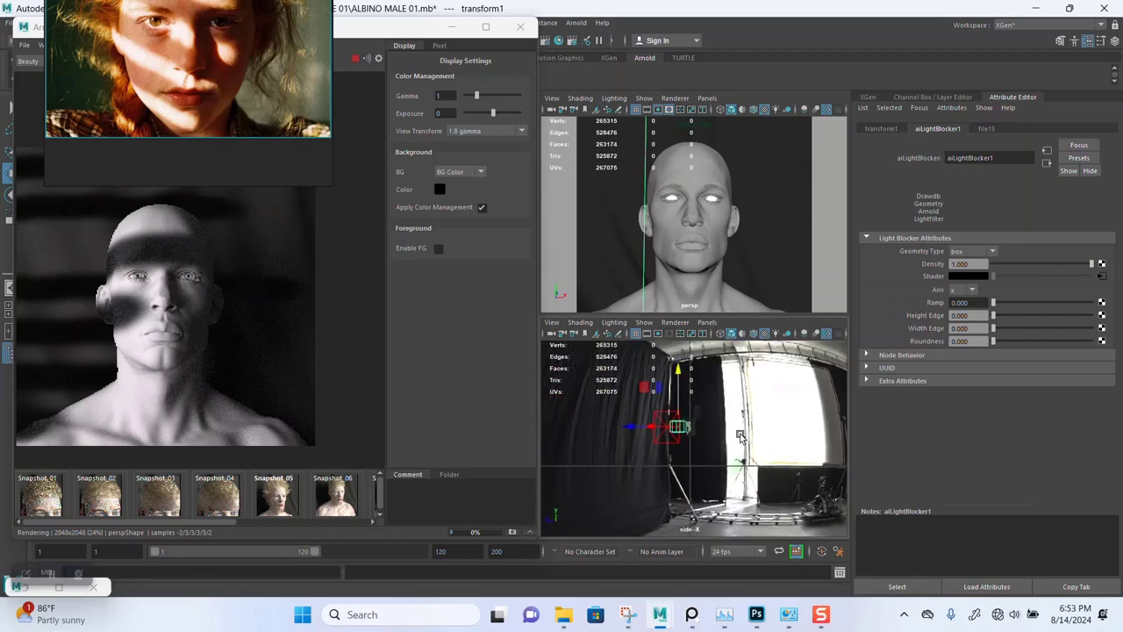
{"action": "mouse_move", "coordinate": [740, 436]}
{"action": "left_mouse_down", "text": "alt"}
{"action": "mouse_move", "coordinate": [699, 476]}
{"action": "mouse_move", "coordinate": [715, 432]}
{"action": "left_mouse_up", "text": "alt"}
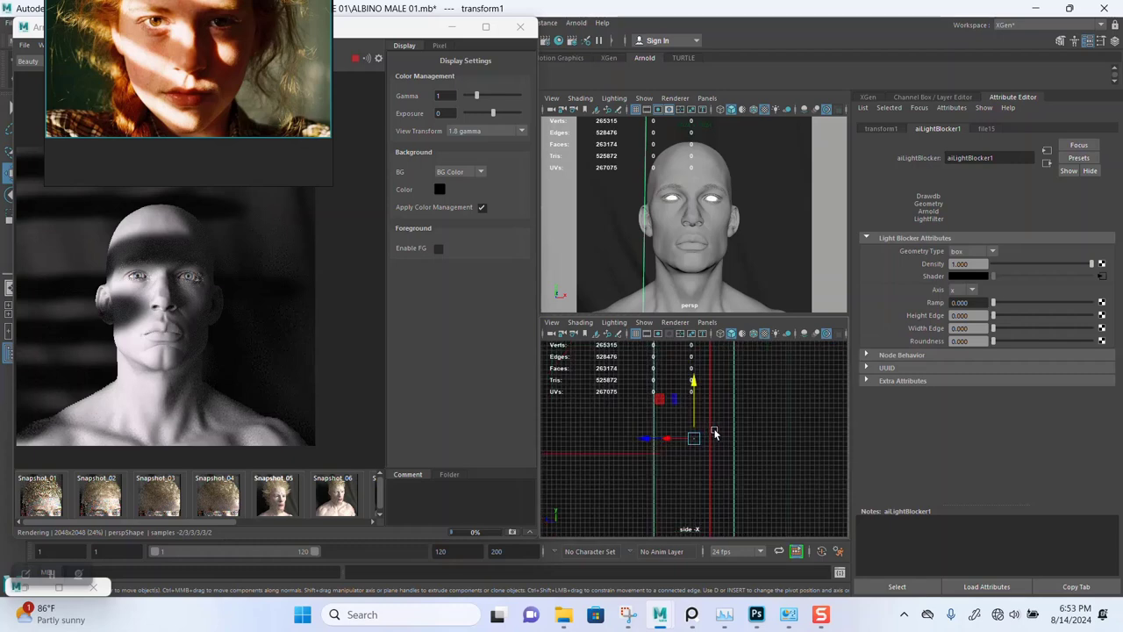
Set the blocker Geometry Type to plane and move RenderView back to the right.
{"action": "left_click", "coordinate": [970, 254]}
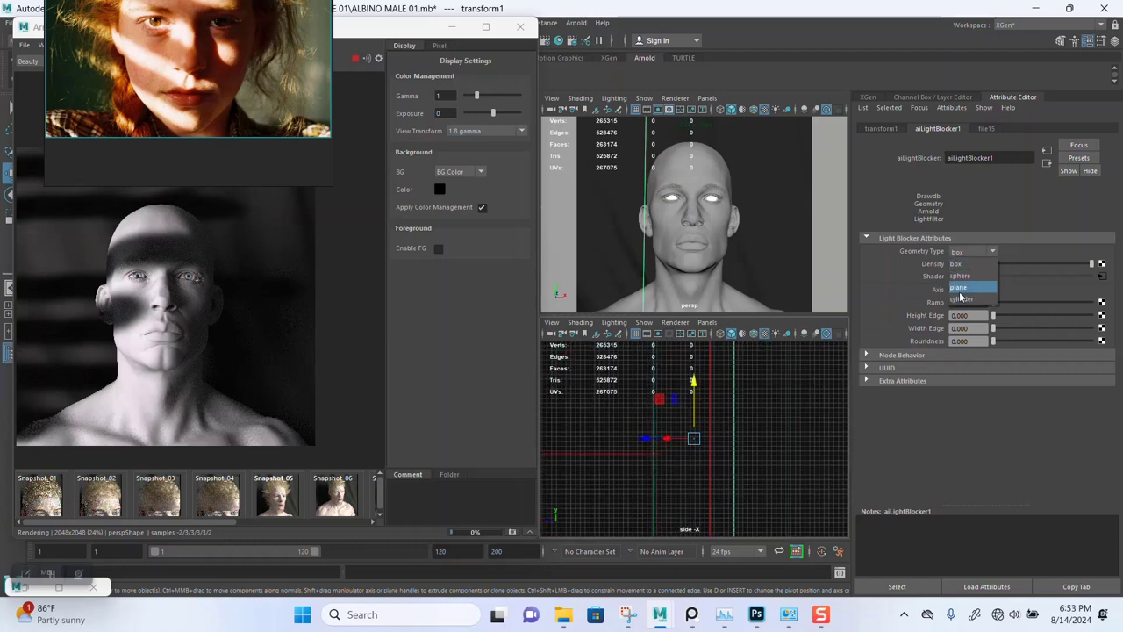
{"action": "left_click", "coordinate": [960, 287]}
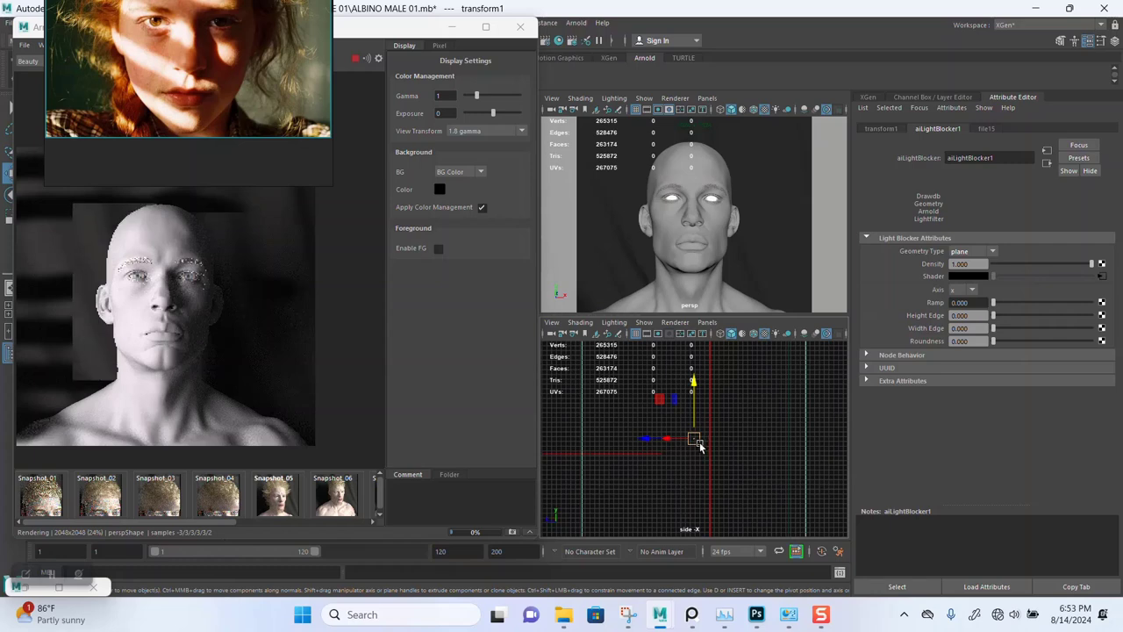
{"action": "mouse_move", "coordinate": [701, 448]}
{"action": "left_mouse_down", "text": "alt"}
{"action": "mouse_move", "coordinate": [698, 412]}
{"action": "mouse_move", "coordinate": [707, 439]}
{"action": "left_mouse_up", "text": "alt"}
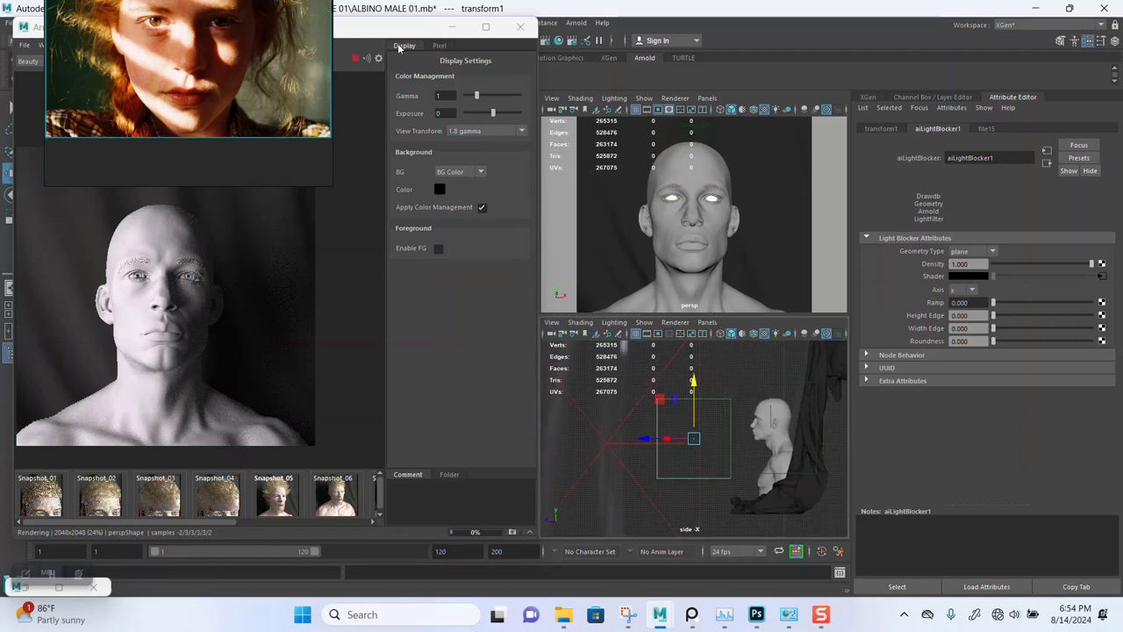
{"action": "left_click_drag", "start_coordinate": [392, 33], "coordinate": [920, 45]}
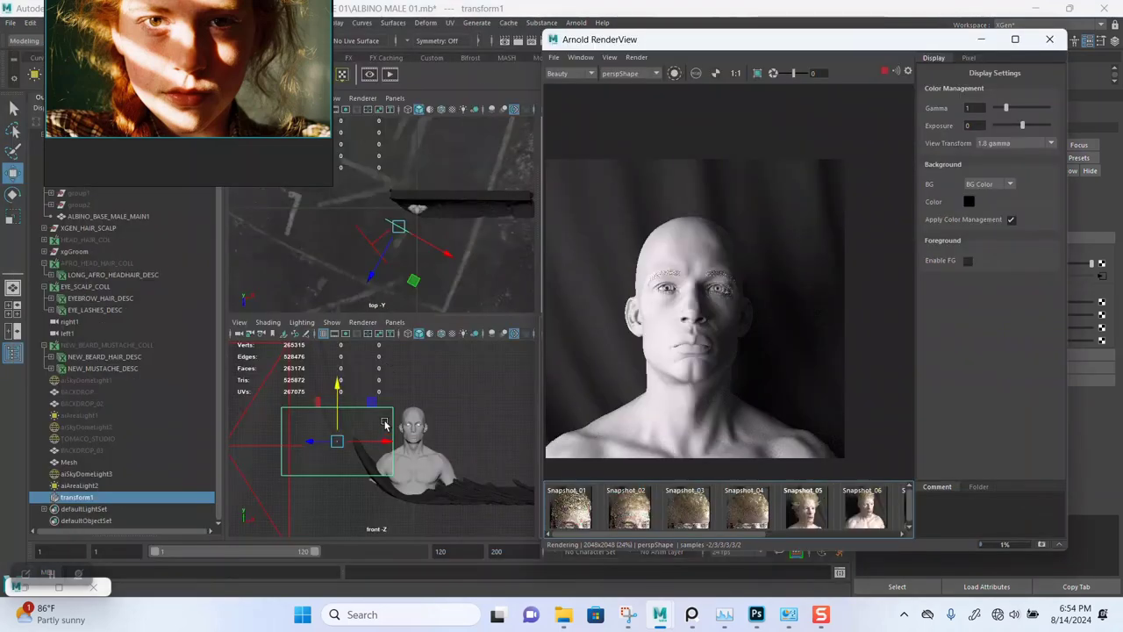
Slide the plane blocker right along X across the head and enlarge it uniformly.
{"action": "left_click_drag", "start_coordinate": [381, 428], "coordinate": [400, 427]}
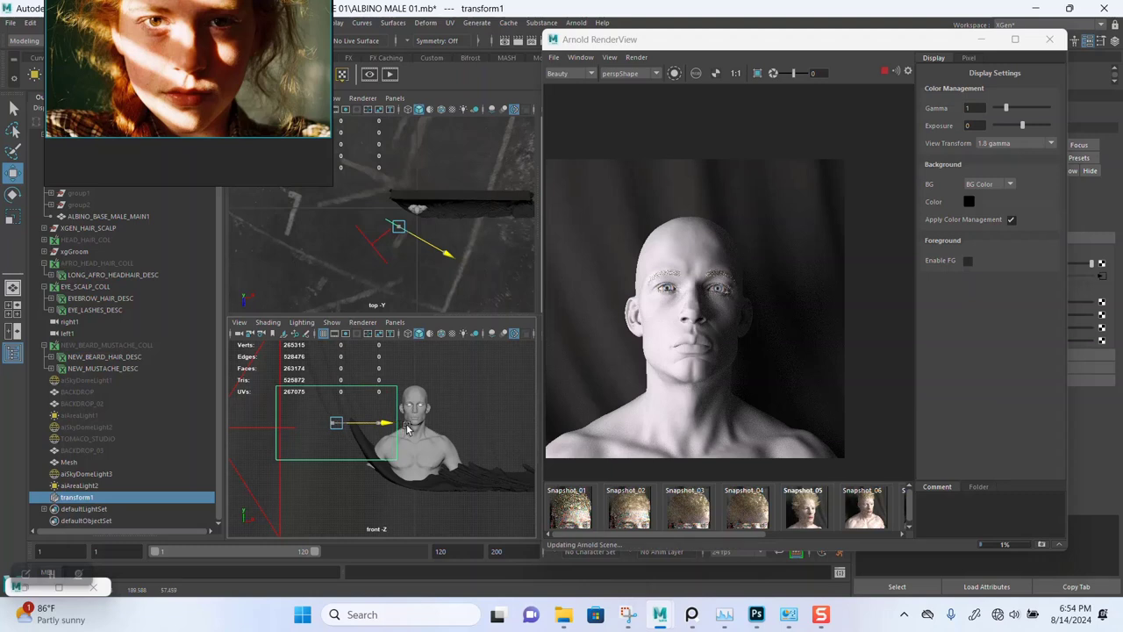
{"action": "left_click_drag", "start_coordinate": [410, 429], "coordinate": [417, 420]}
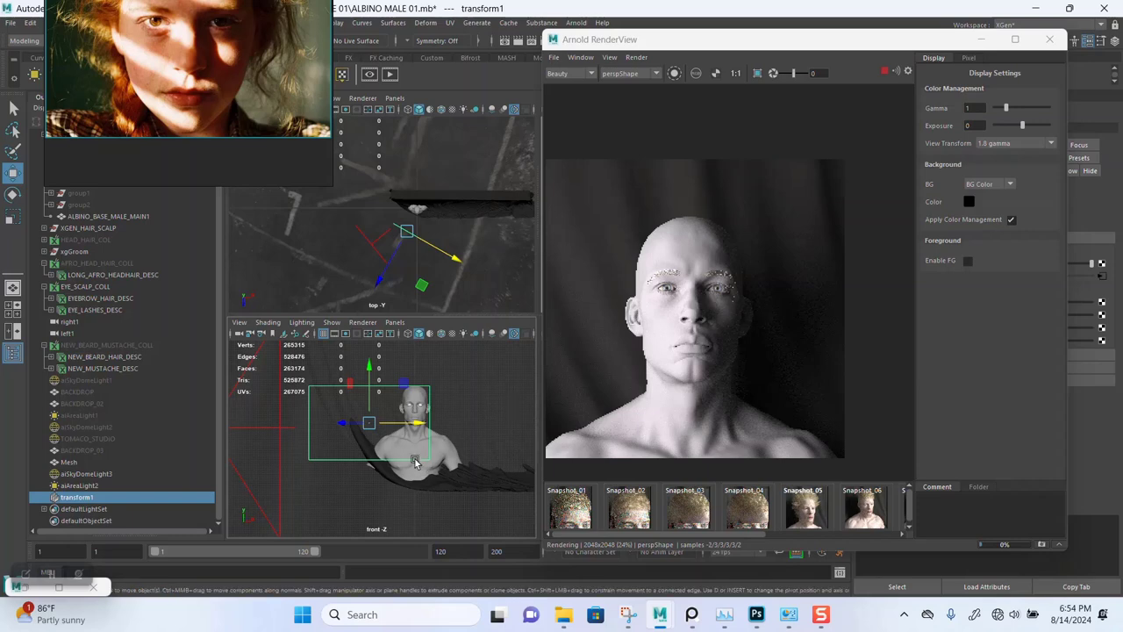
{"action": "scroll", "coordinate": [395, 443], "scroll_direction": "up", "scroll_amount": 2}
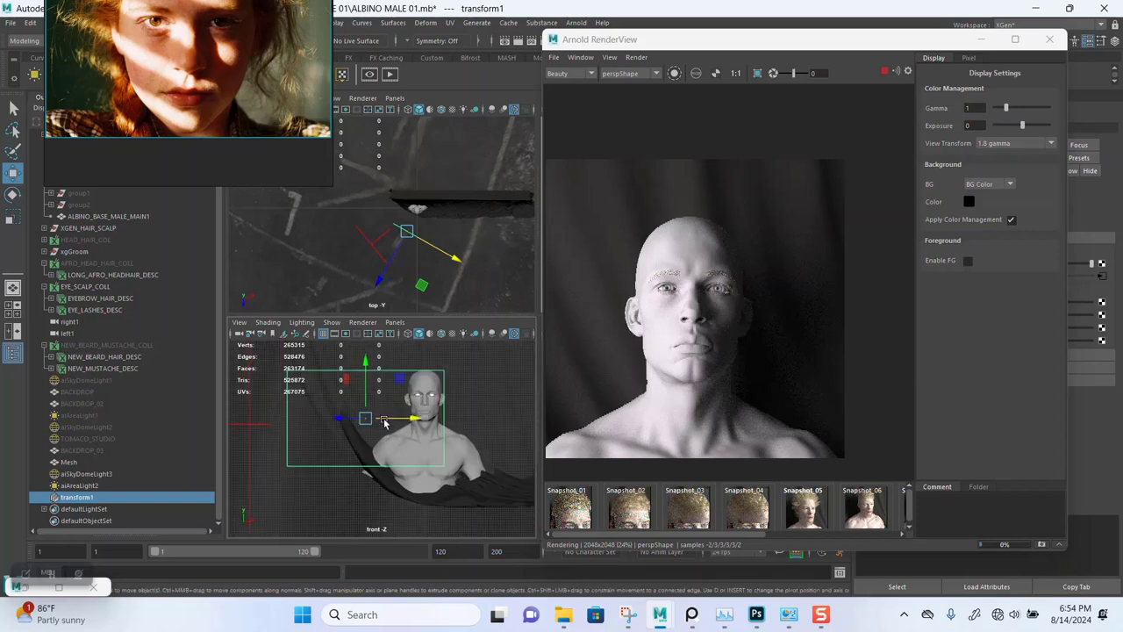
{"action": "key", "text": "y"}
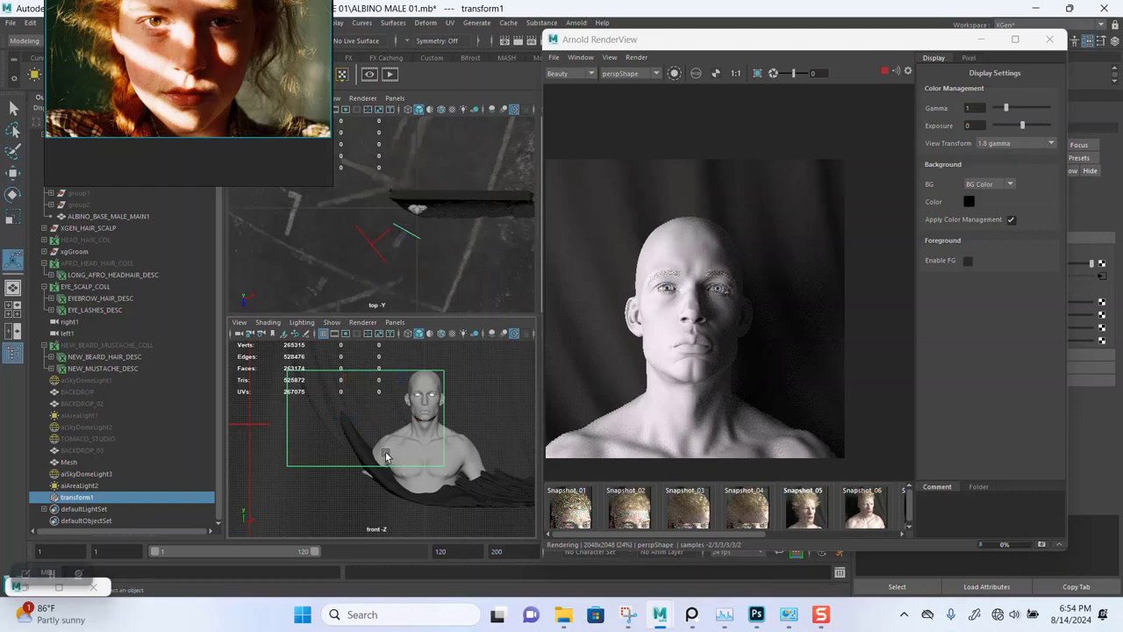
{"action": "key", "text": "r"}
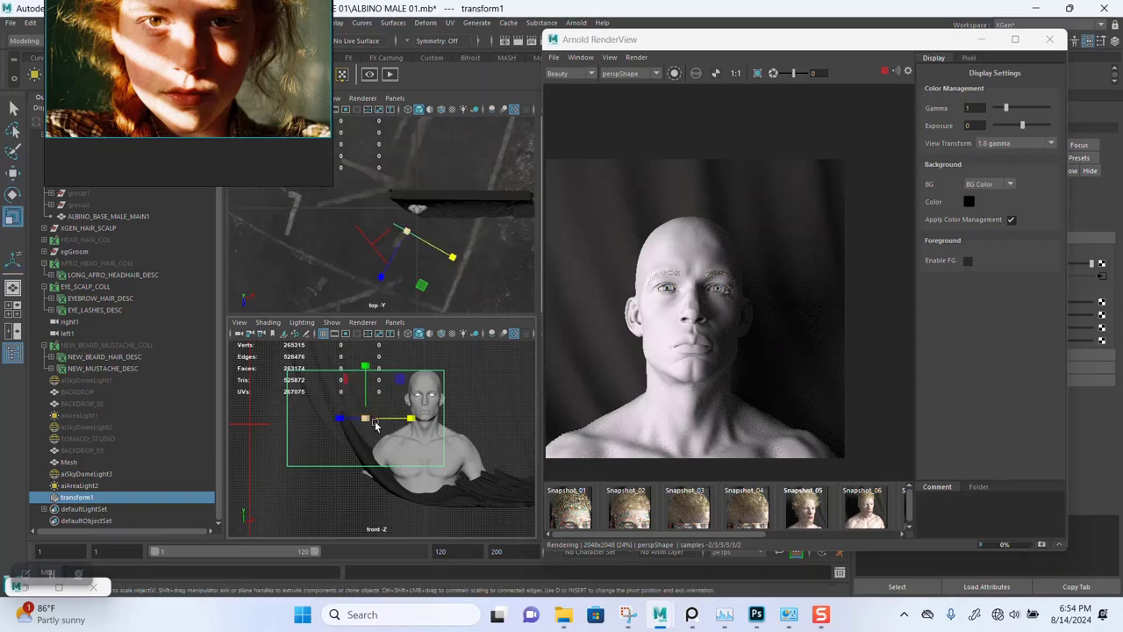
{"action": "left_click_drag", "start_coordinate": [366, 420], "coordinate": [418, 459]}
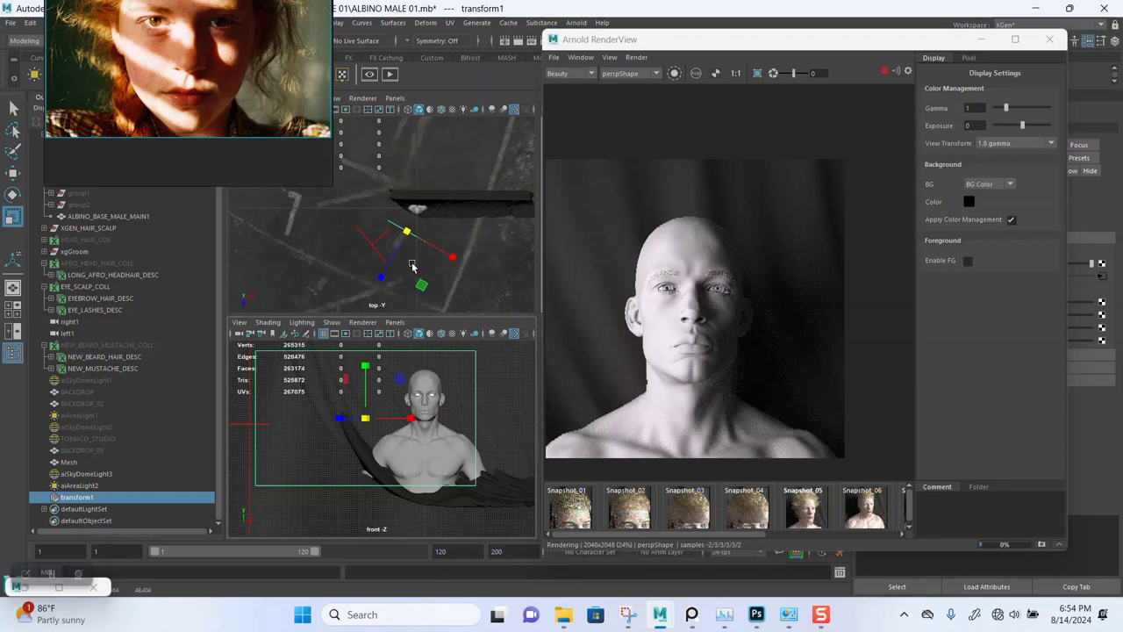
Raise the blocker in front of the head and move RenderView aside to expose its attributes.
{"action": "key", "text": "w"}
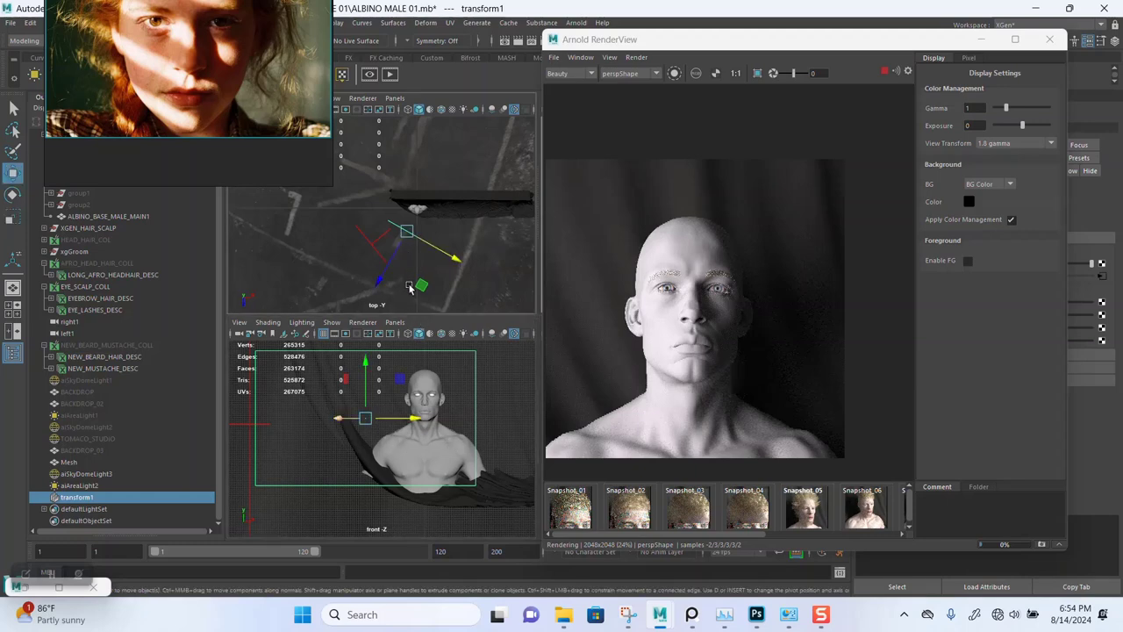
{"action": "left_click_drag", "start_coordinate": [369, 349], "coordinate": [370, 344]}
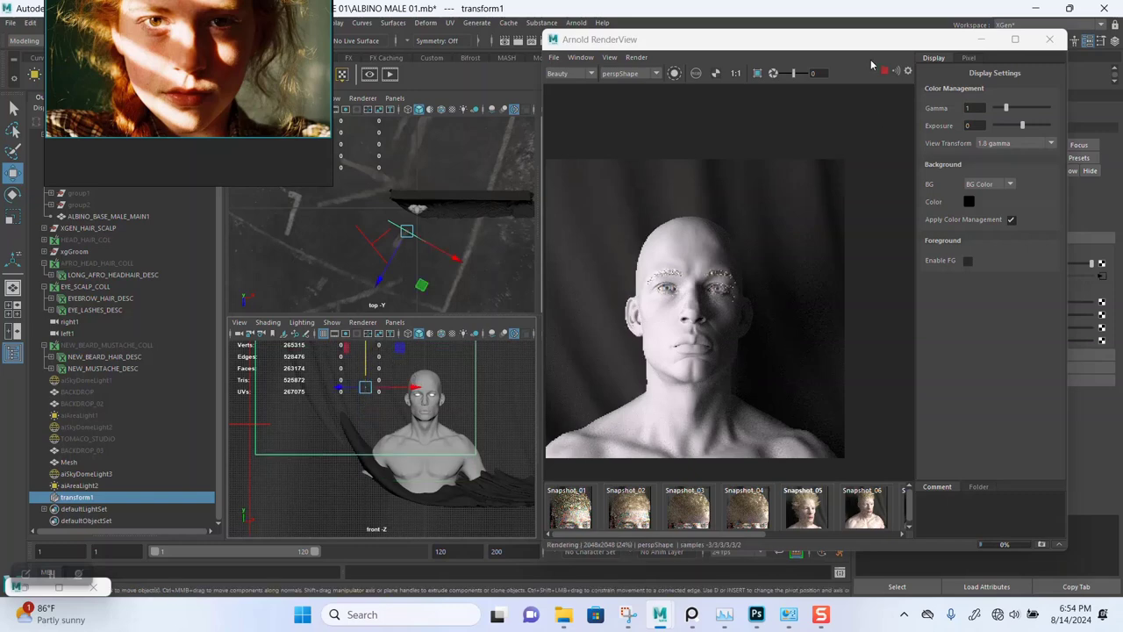
{"action": "left_click_drag", "start_coordinate": [845, 44], "coordinate": [662, 32]}
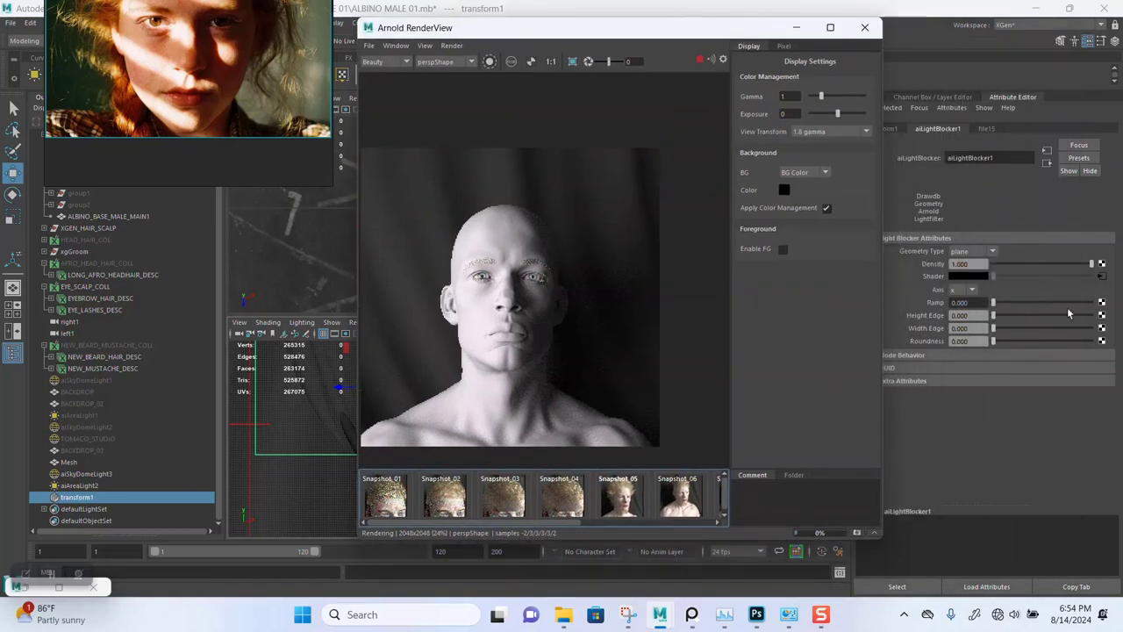
{"action": "left_click", "coordinate": [1007, 285]}
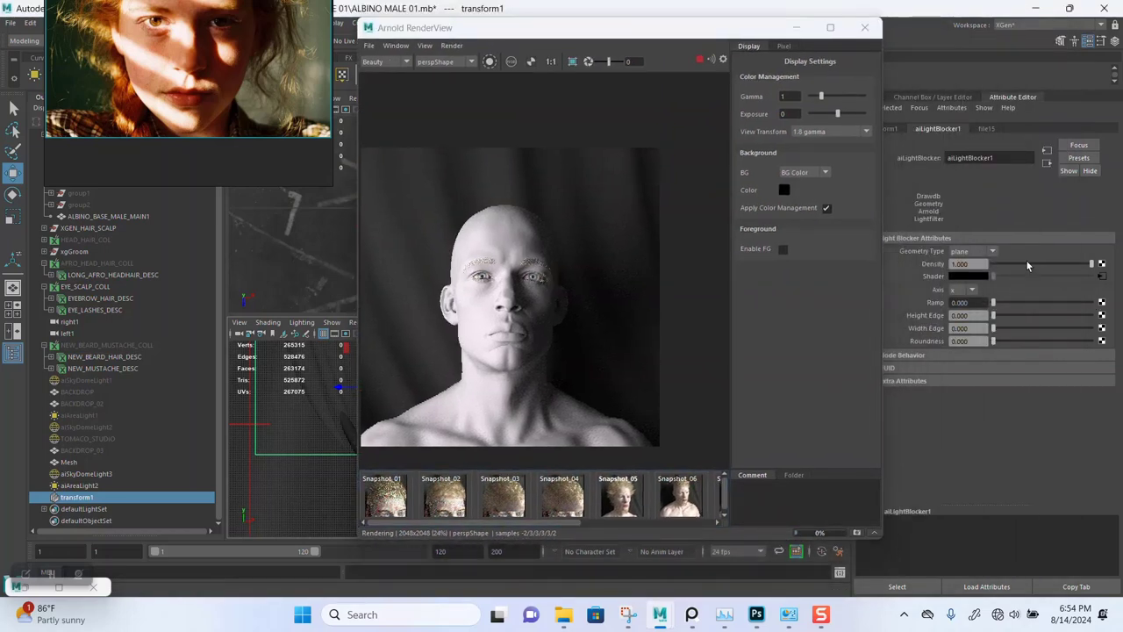
Try Density 0.277, restore it to 1.000, and switch the blocker Geometry Type back to box.
{"action": "left_click", "coordinate": [1019, 263]}
{"action": "left_click", "coordinate": [1101, 263]}
{"action": "left_click", "coordinate": [991, 253]}
{"action": "left_click", "coordinate": [970, 265]}
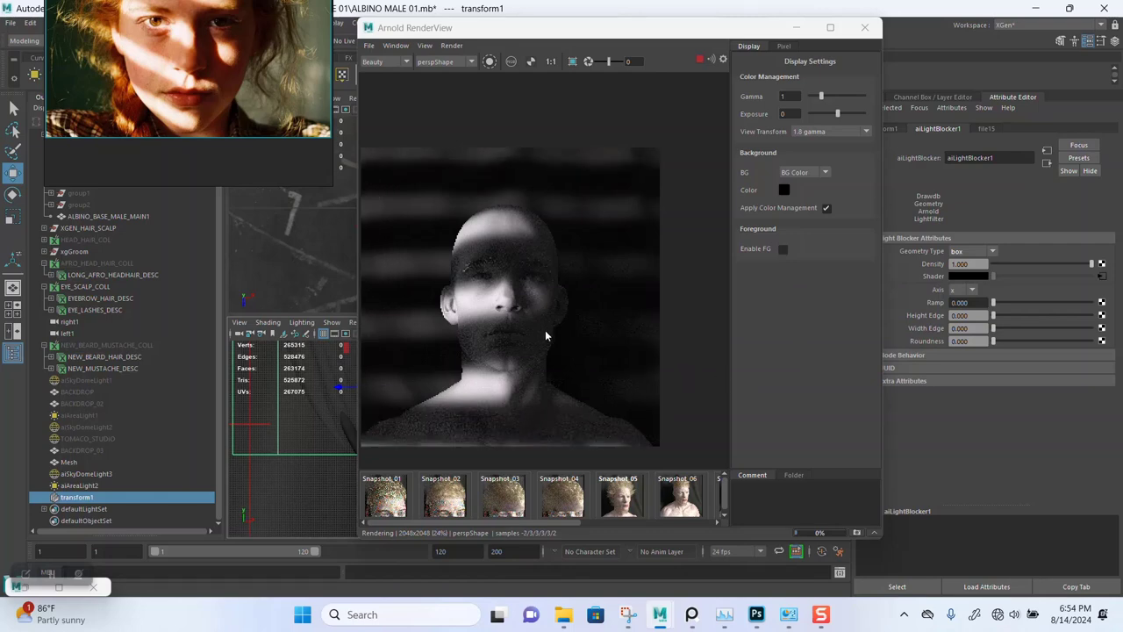
{"action": "left_click_drag", "start_coordinate": [557, 38], "coordinate": [706, 48]}
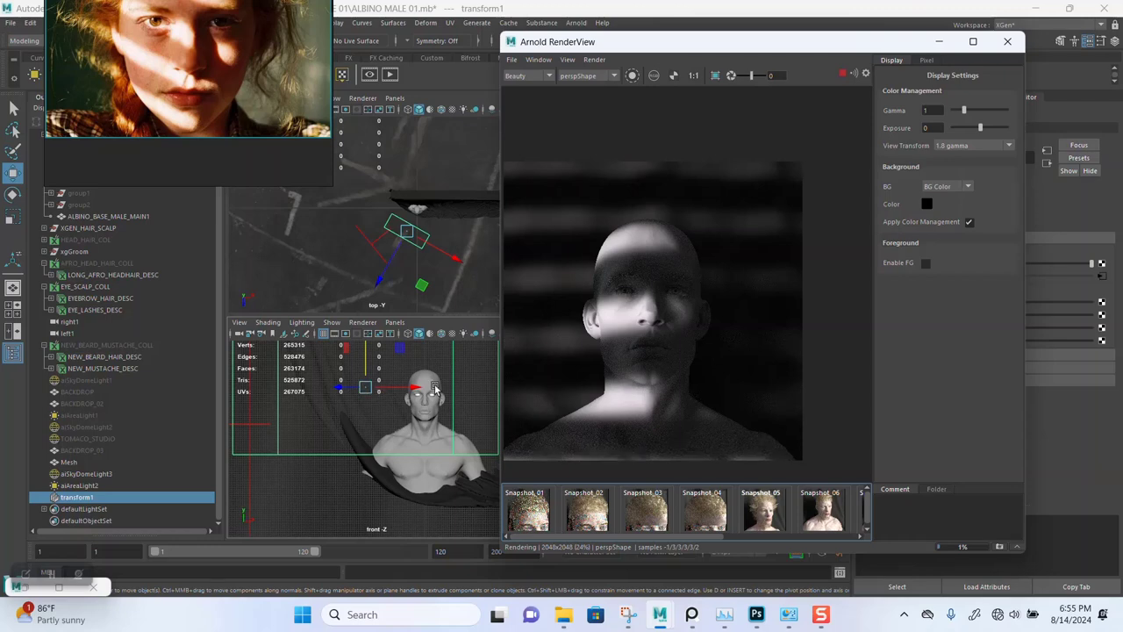
Reselect transform1, scale the blocker down, and rotate it so stripes cross the face diagonally.
{"action": "left_click", "coordinate": [386, 413]}
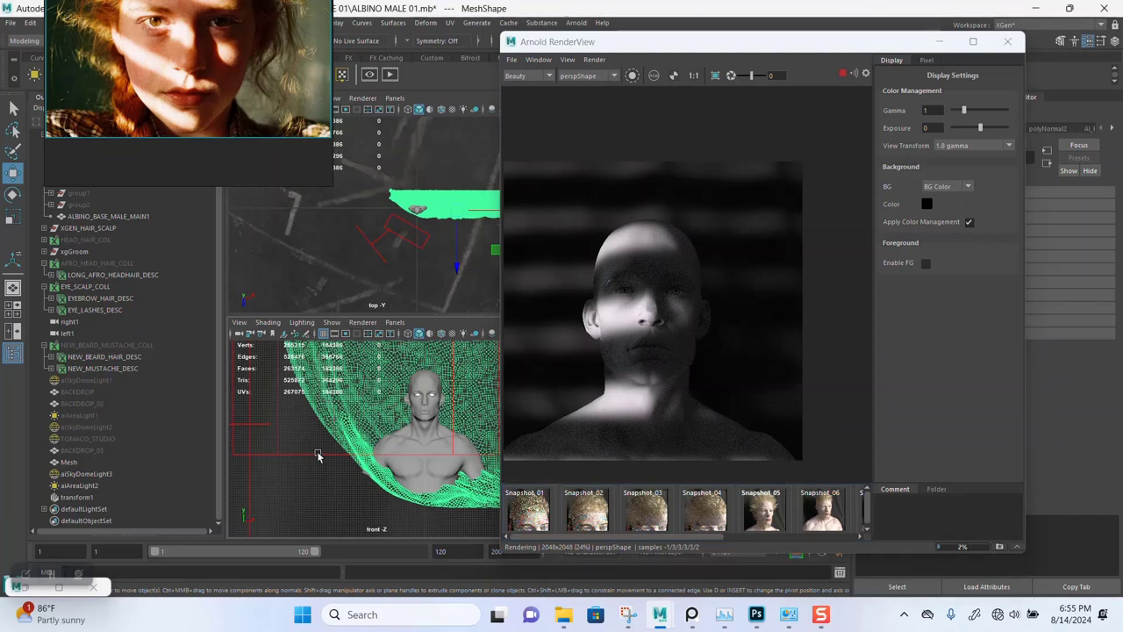
{"action": "left_click", "coordinate": [370, 392]}
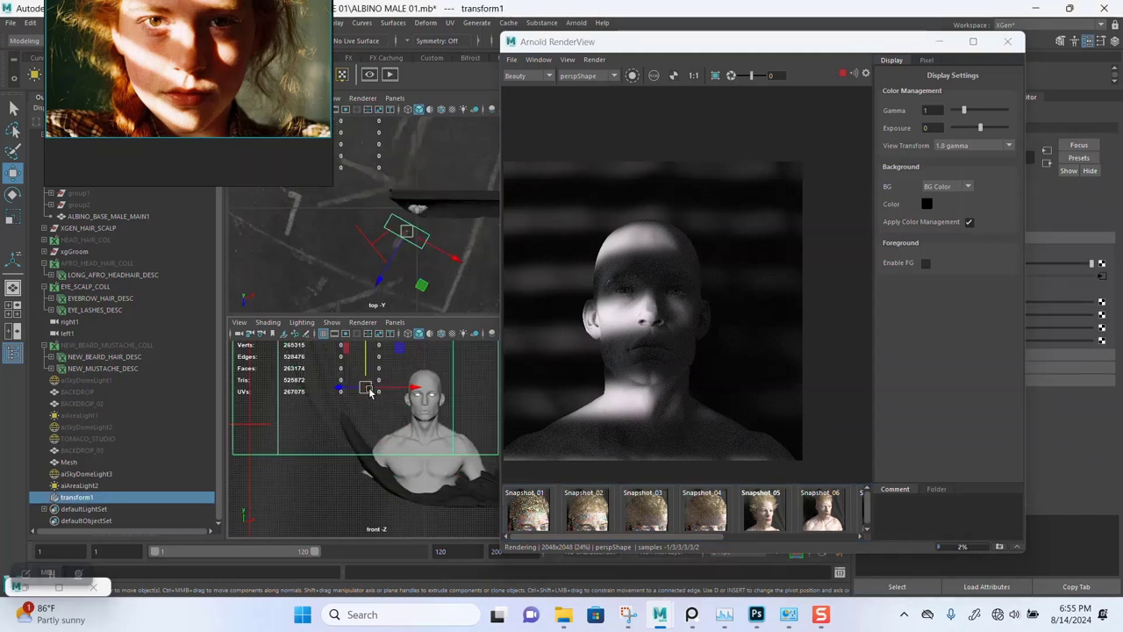
{"action": "key", "text": "r"}
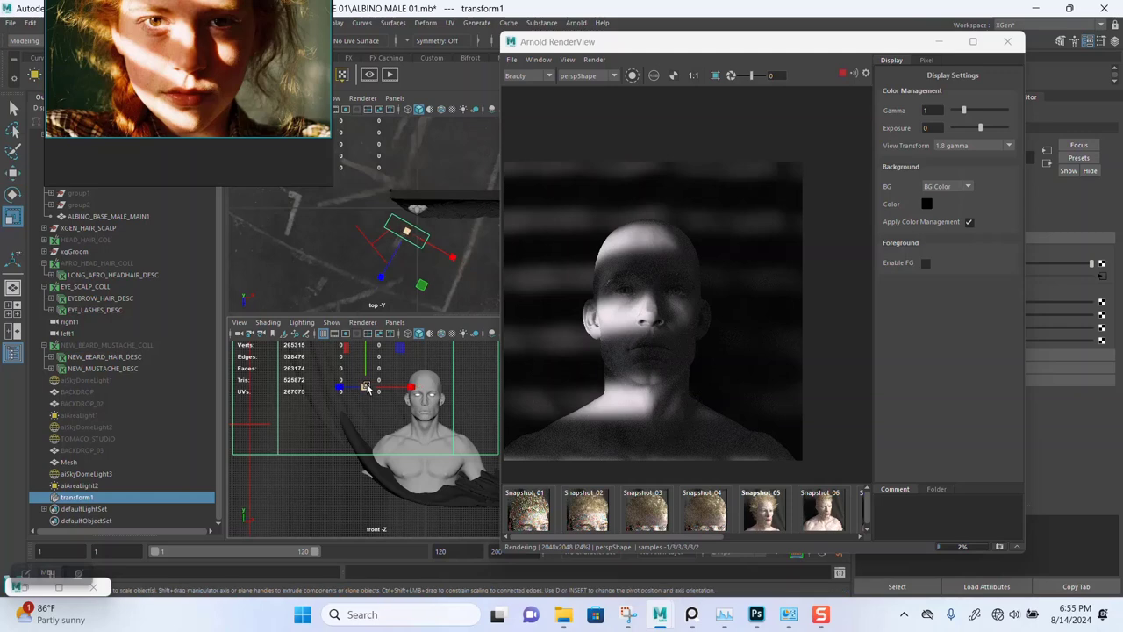
{"action": "left_click_drag", "start_coordinate": [364, 389], "coordinate": [356, 388]}
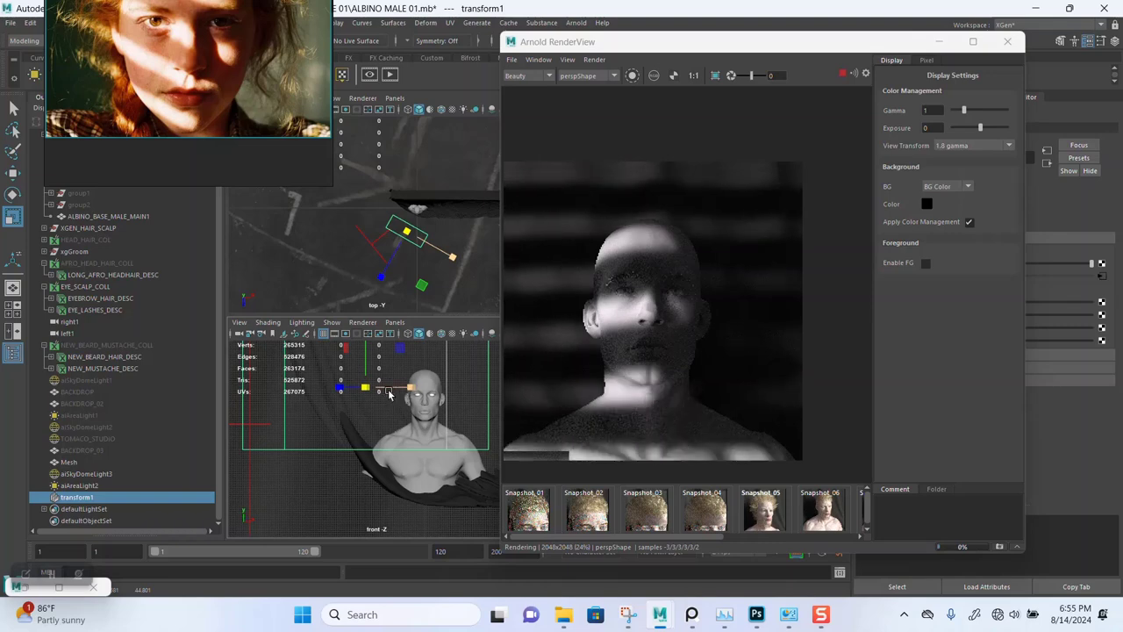
{"action": "left_click_drag", "start_coordinate": [390, 395], "coordinate": [364, 390]}
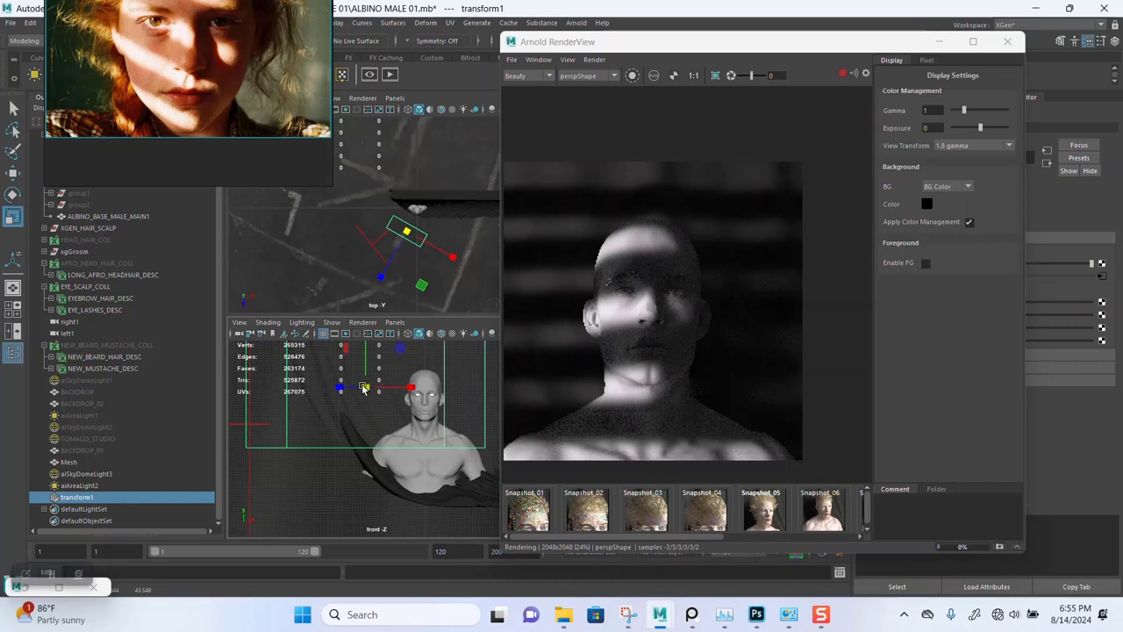
{"action": "left_click_drag", "start_coordinate": [364, 389], "coordinate": [364, 388]}
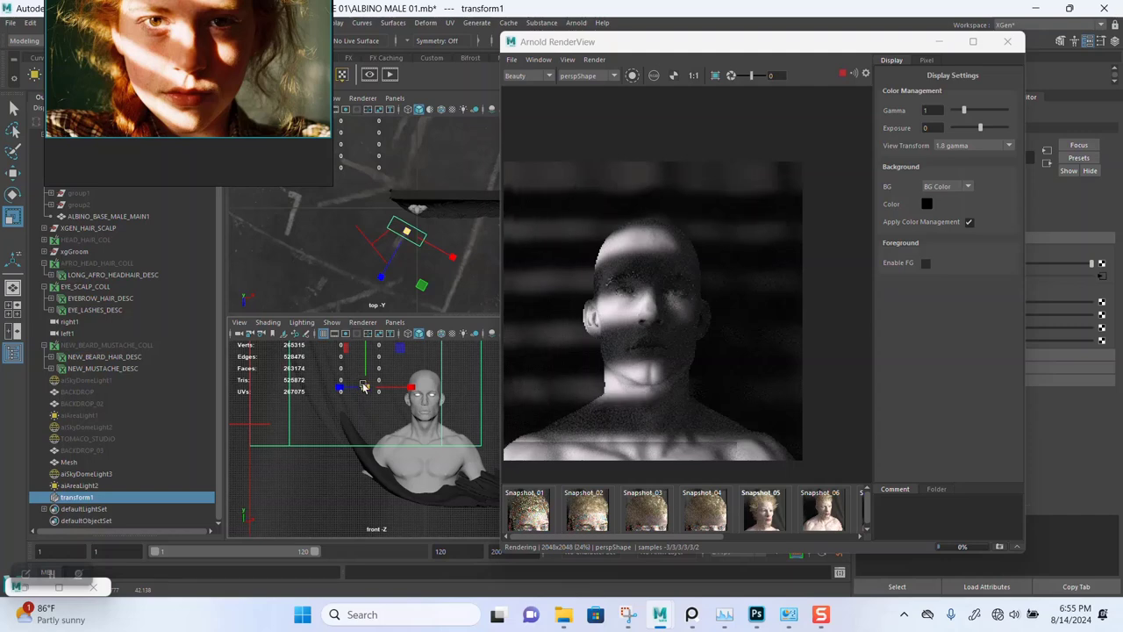
{"action": "left_click_drag", "start_coordinate": [367, 389], "coordinate": [373, 387]}
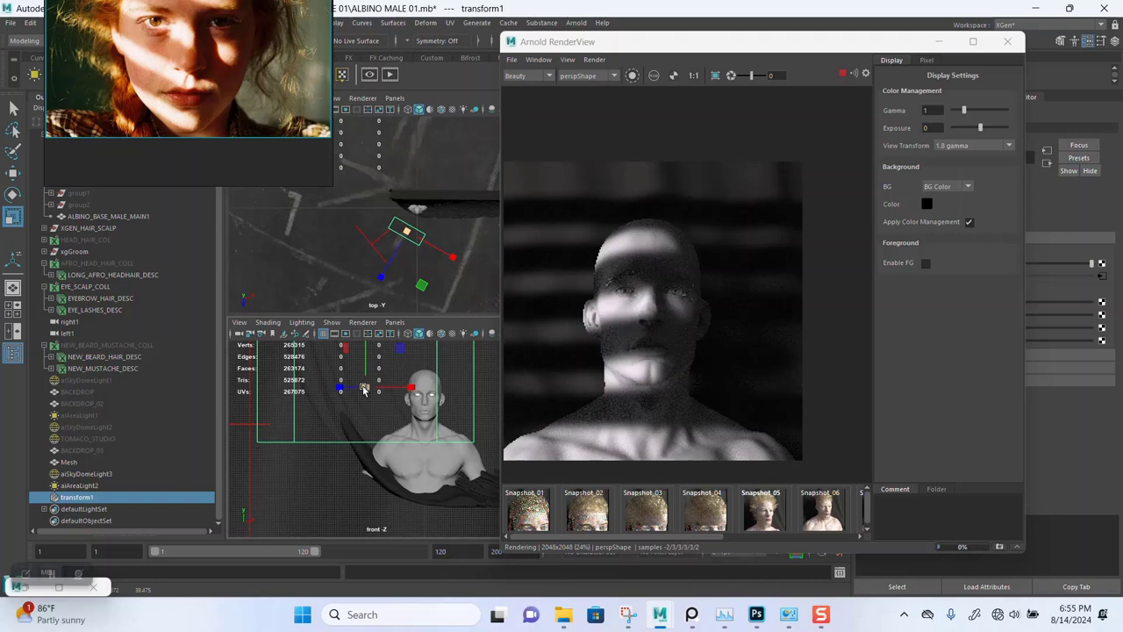
{"action": "left_click_drag", "start_coordinate": [362, 386], "coordinate": [366, 386]}
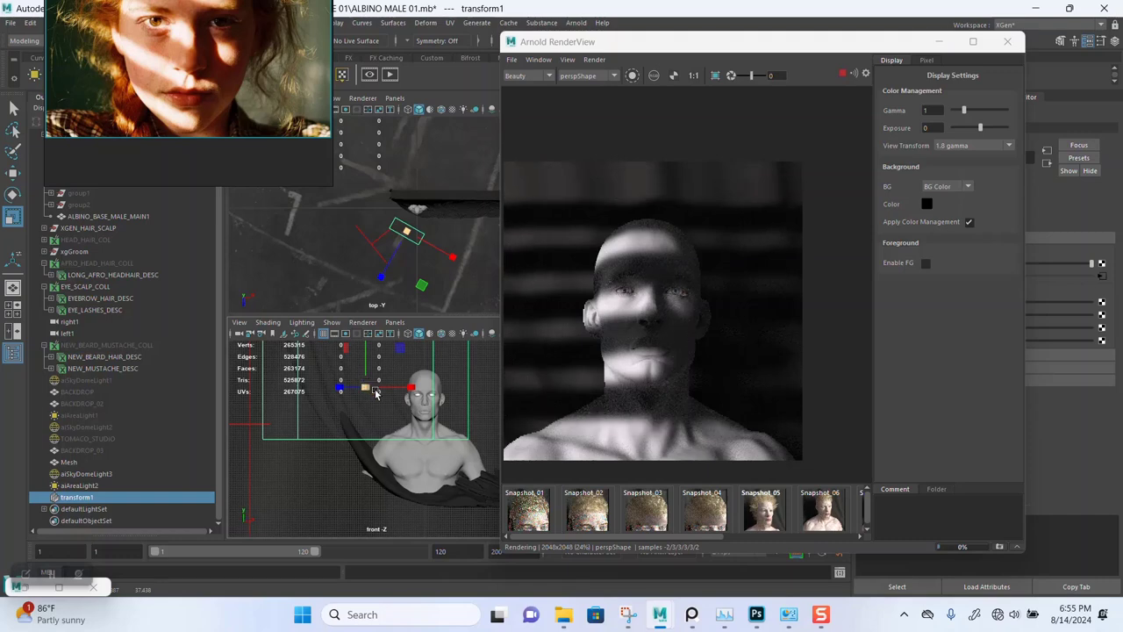
{"action": "key", "text": "e"}
{"action": "left_click_drag", "start_coordinate": [416, 369], "coordinate": [405, 381]}
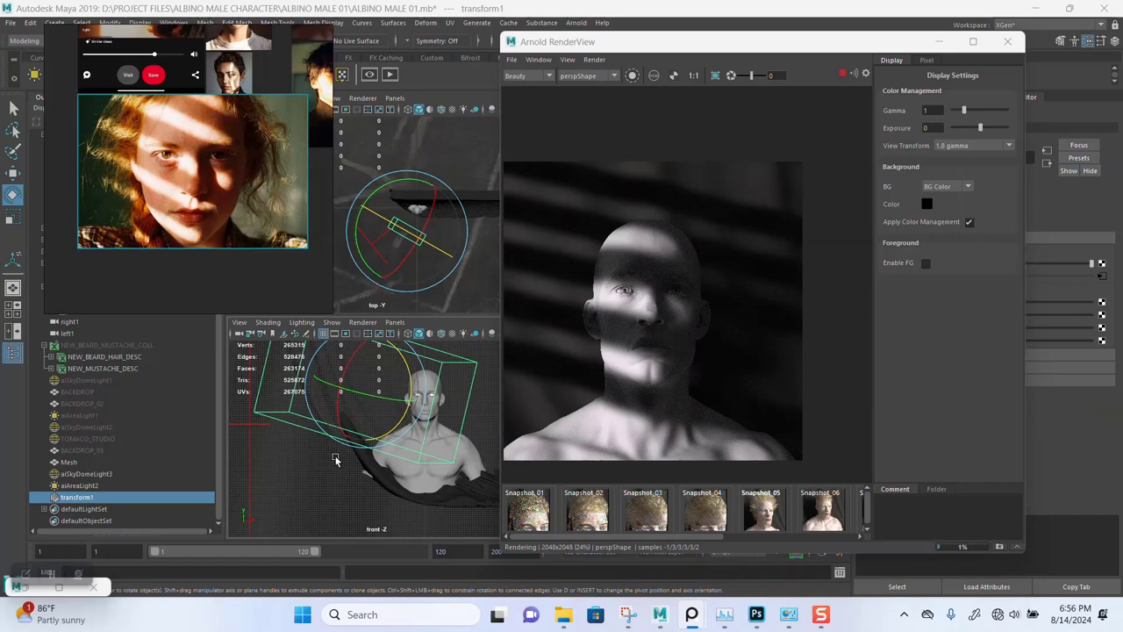
Resize the blocker, re-aim it with the show manipulator, and slide it sideways along X.
{"action": "key", "text": "r"}
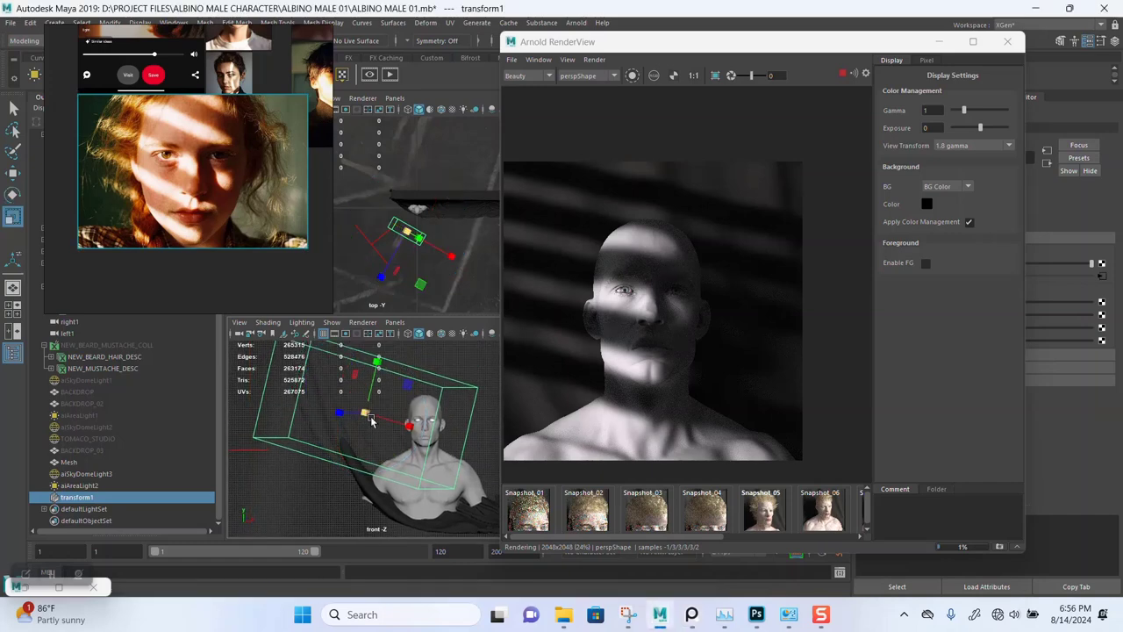
{"action": "left_click_drag", "start_coordinate": [372, 421], "coordinate": [380, 380]}
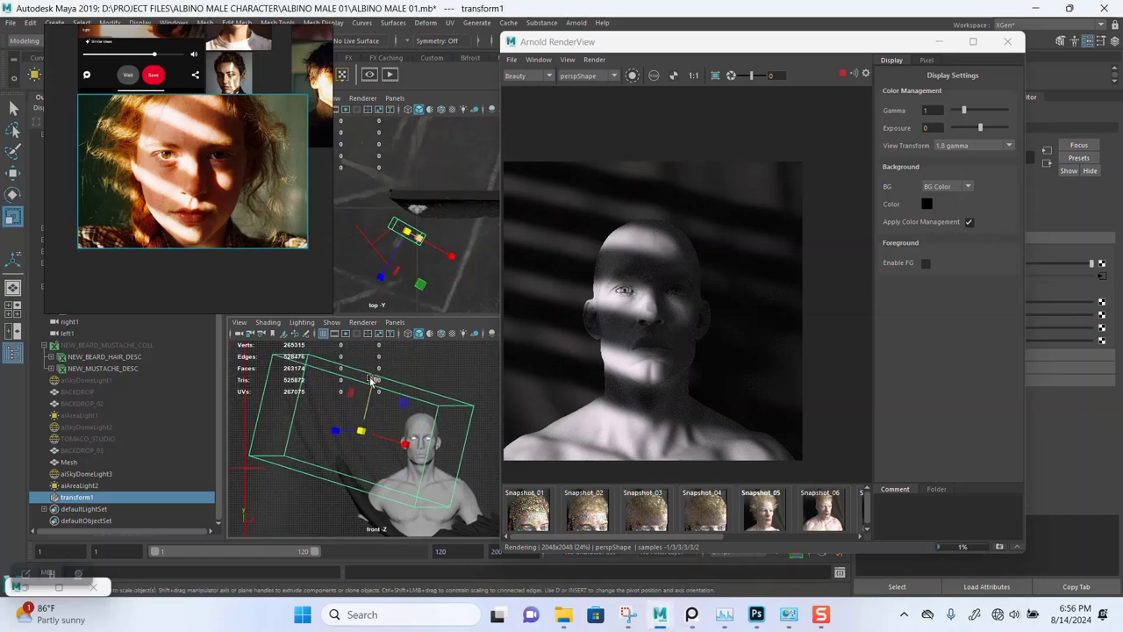
{"action": "key", "text": "t"}
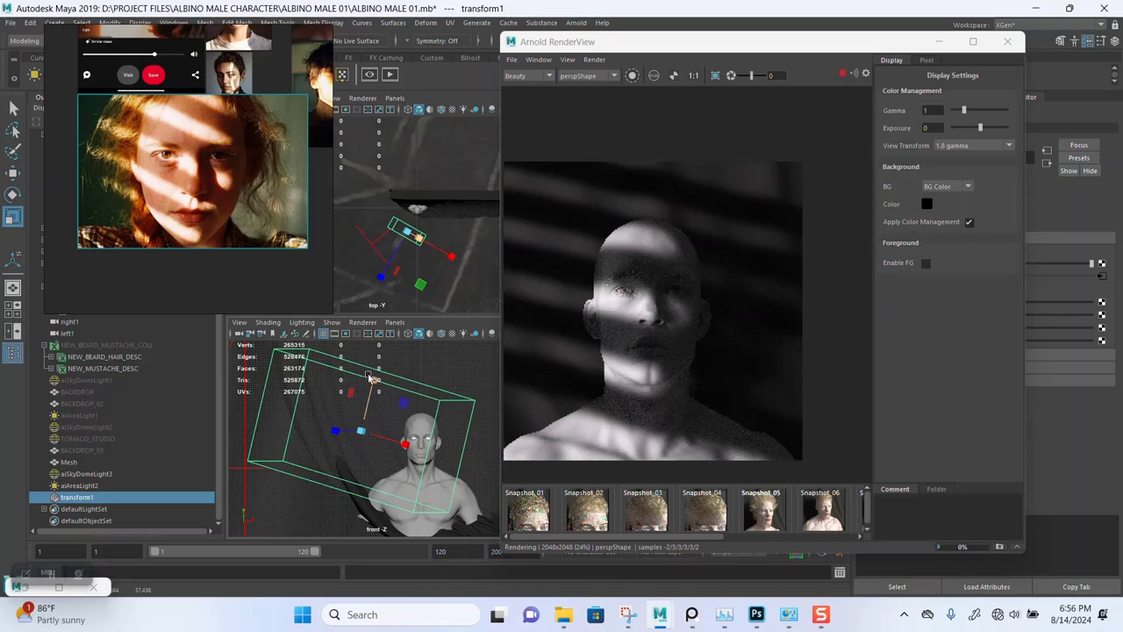
{"action": "left_click", "coordinate": [372, 380]}
{"action": "left_click", "coordinate": [402, 441]}
{"action": "left_click_drag", "start_coordinate": [402, 441], "coordinate": [400, 442]}
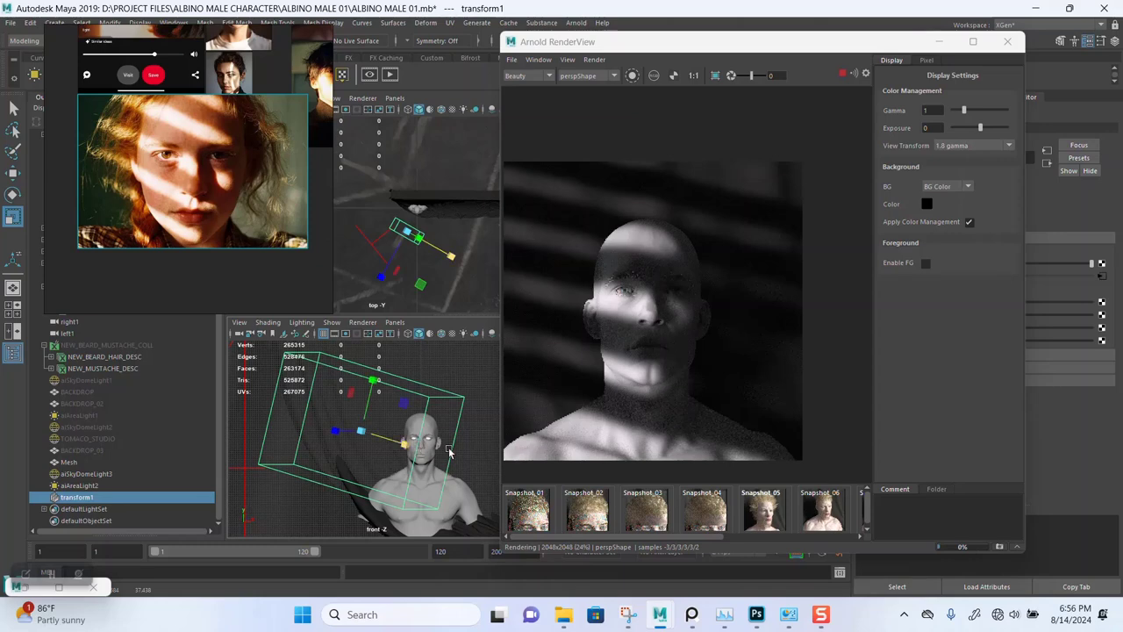
{"action": "key", "text": "w"}
{"action": "left_click_drag", "start_coordinate": [442, 260], "coordinate": [443, 254]}
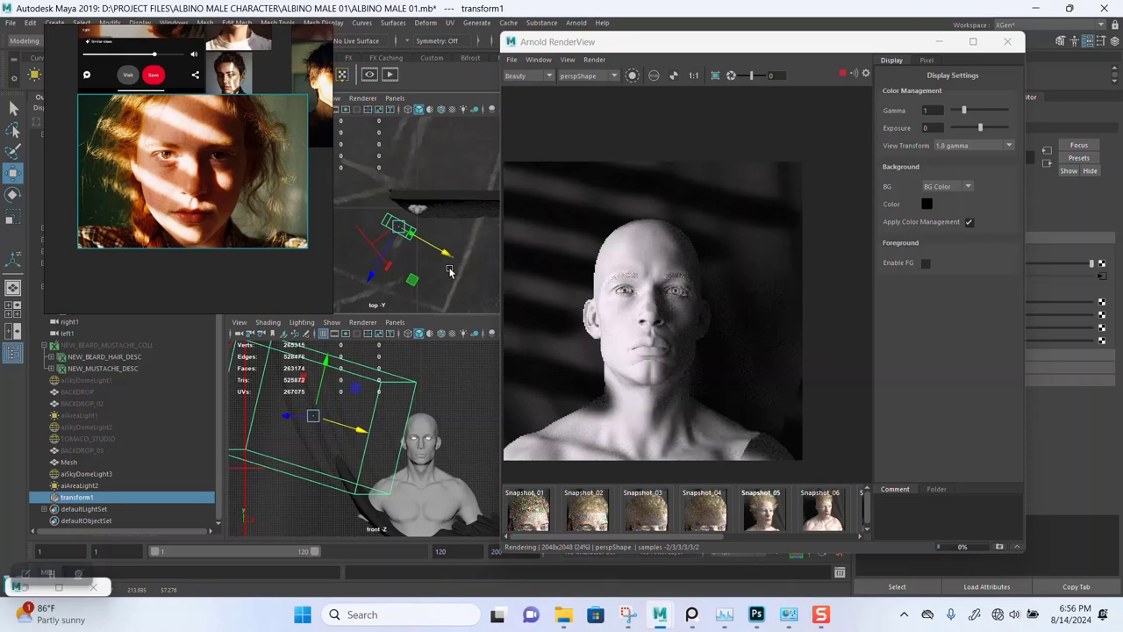
Undo the sideways move and re-aim the light blocker toward the head.
{"action": "key", "text": "ctrl+z"}
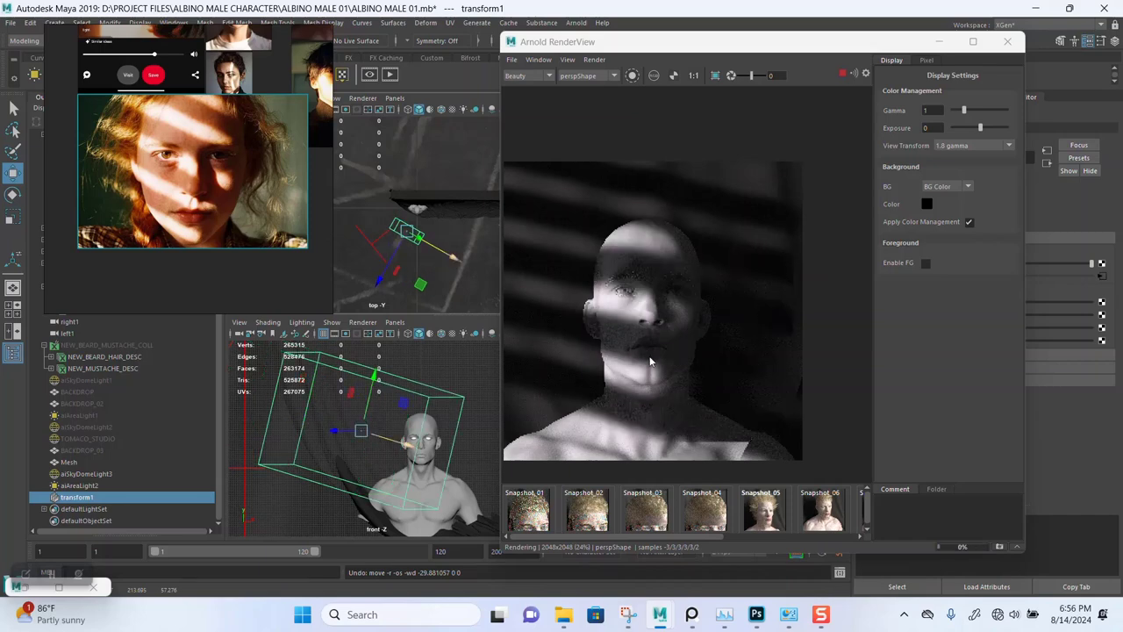
{"action": "scroll", "coordinate": [650, 371], "scroll_direction": "up", "scroll_amount": 2}
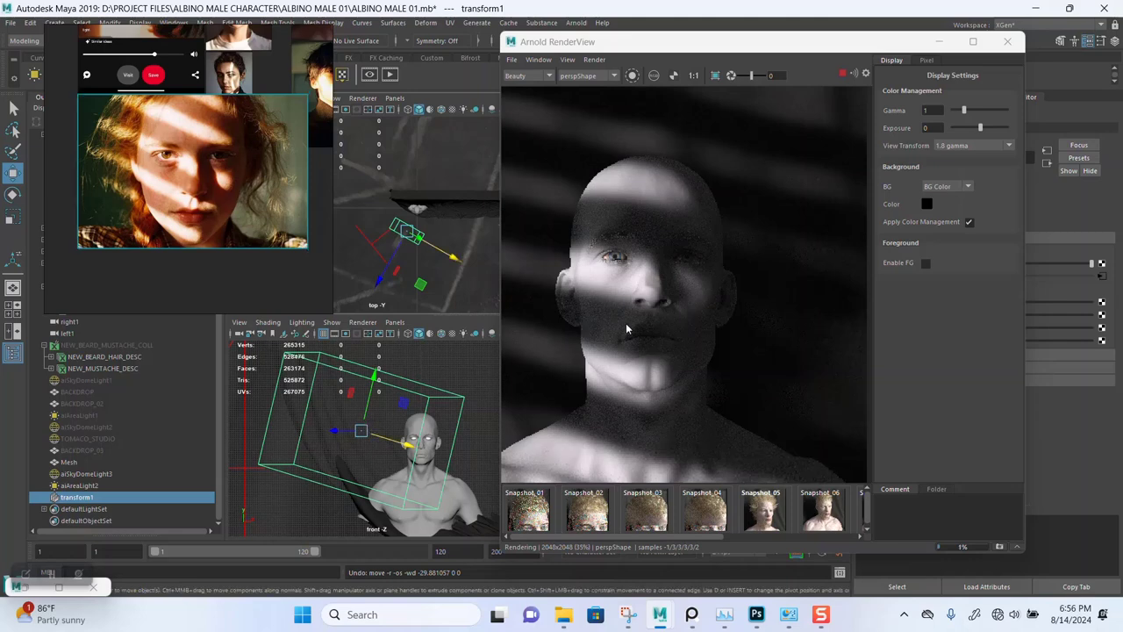
{"action": "scroll", "coordinate": [638, 328], "scroll_direction": "down", "scroll_amount": 2}
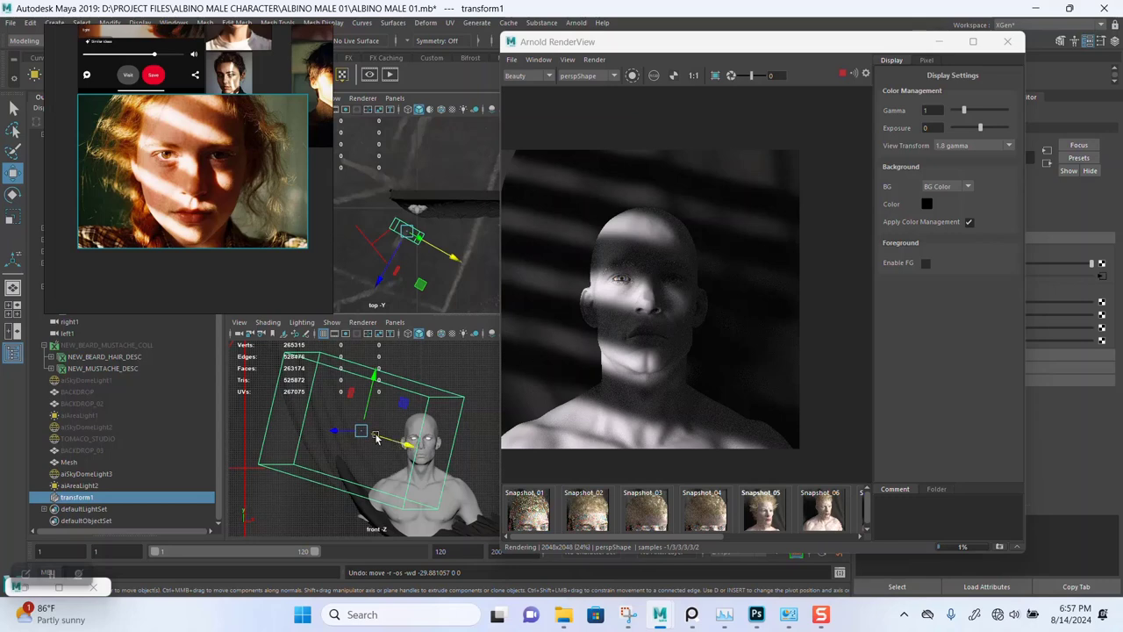
{"action": "key", "text": "t"}
{"action": "left_click_drag", "start_coordinate": [404, 446], "coordinate": [405, 447]}
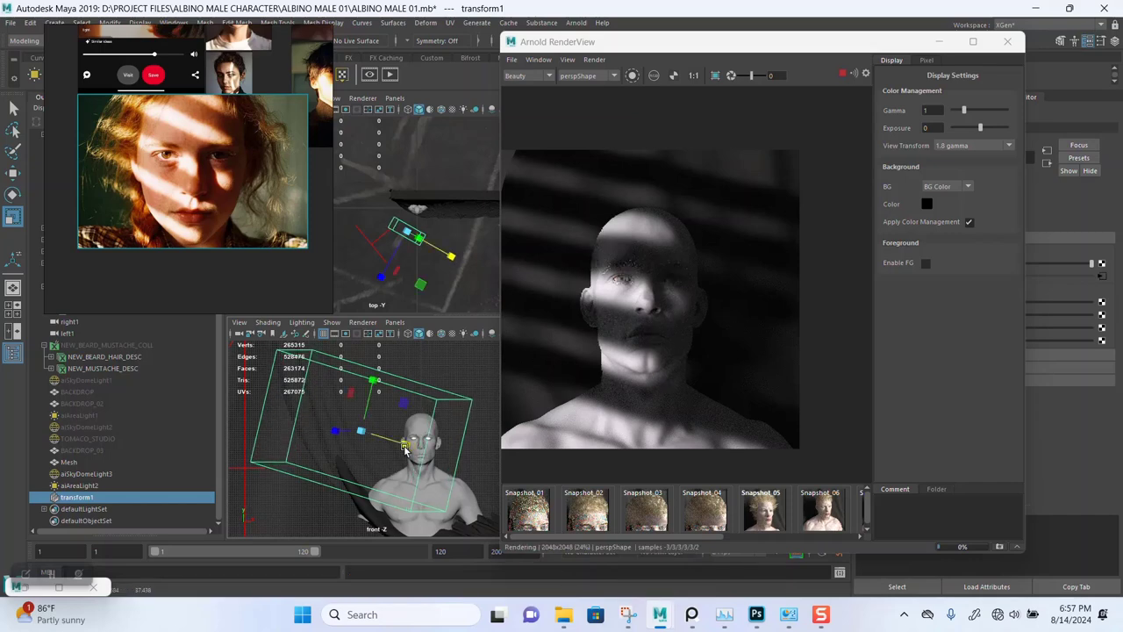
Enlarge the light-blocker box slightly so striped shadows cross the face.
{"action": "scroll", "coordinate": [656, 308], "scroll_direction": "down", "scroll_amount": 2}
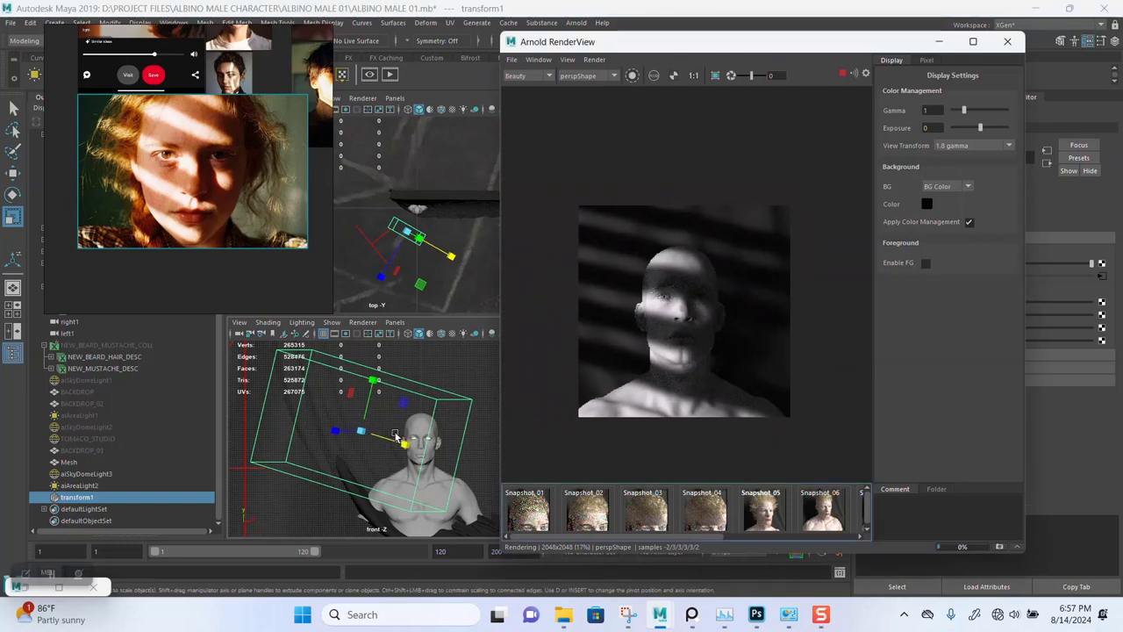
{"action": "left_click", "coordinate": [362, 430]}
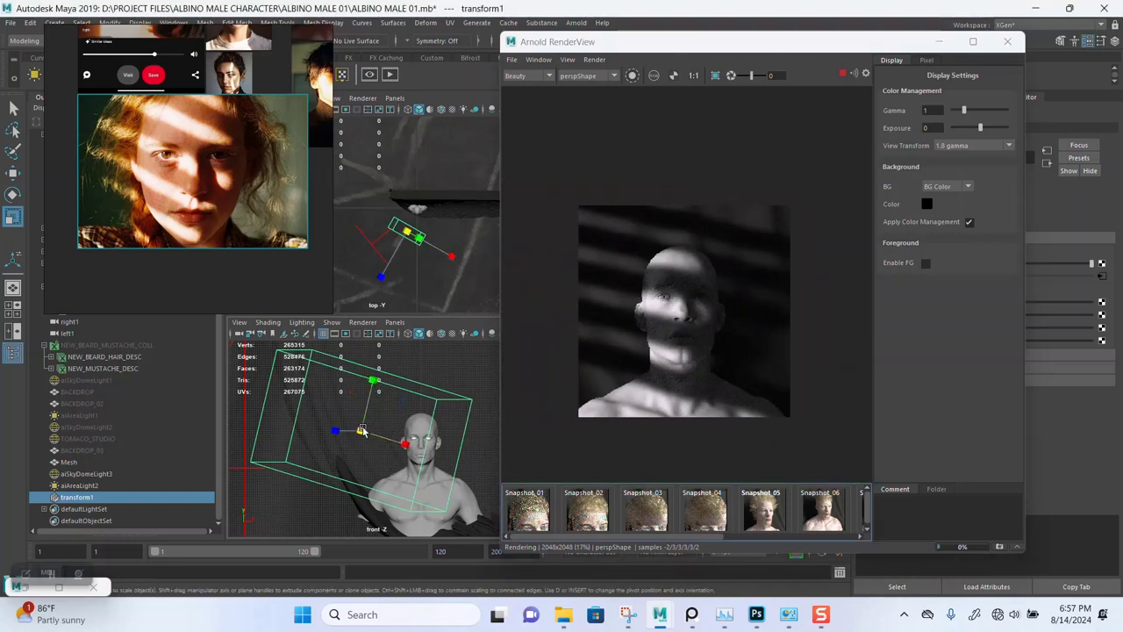
{"action": "left_click_drag", "start_coordinate": [361, 430], "coordinate": [368, 436]}
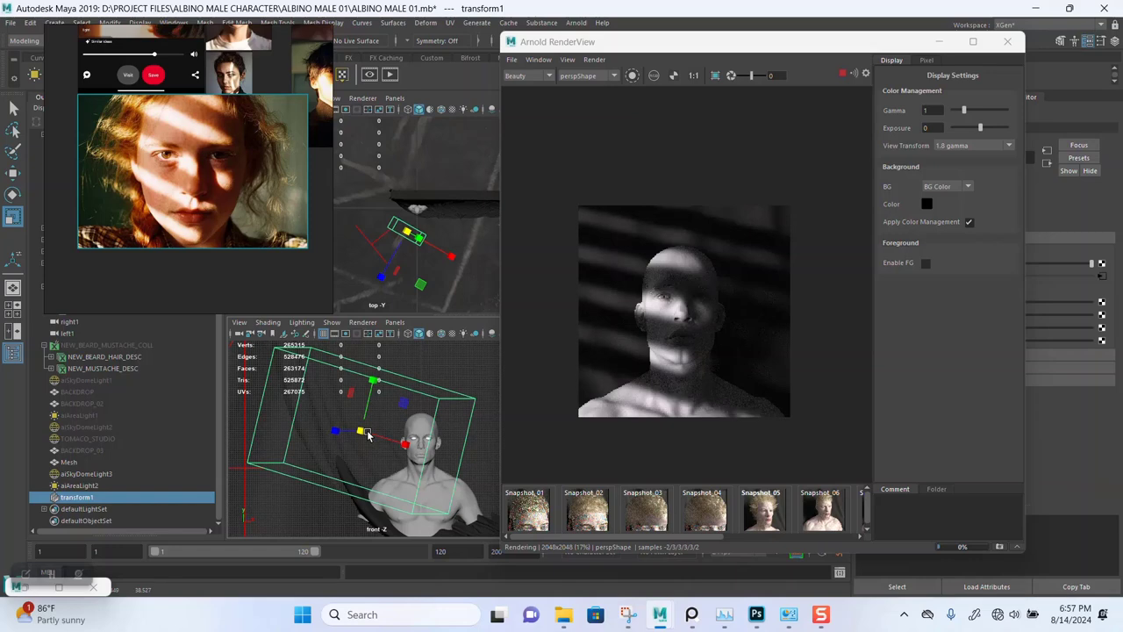
{"action": "scroll", "coordinate": [677, 349], "scroll_direction": "up", "scroll_amount": 1}
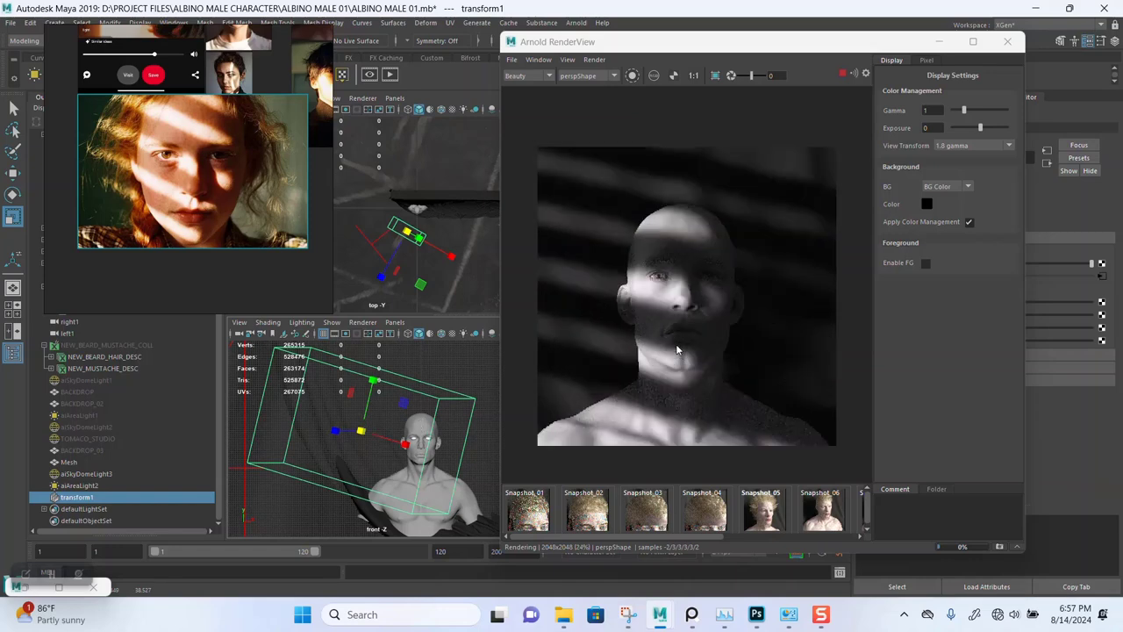
{"action": "scroll", "coordinate": [722, 298], "scroll_direction": "up", "scroll_amount": 1}
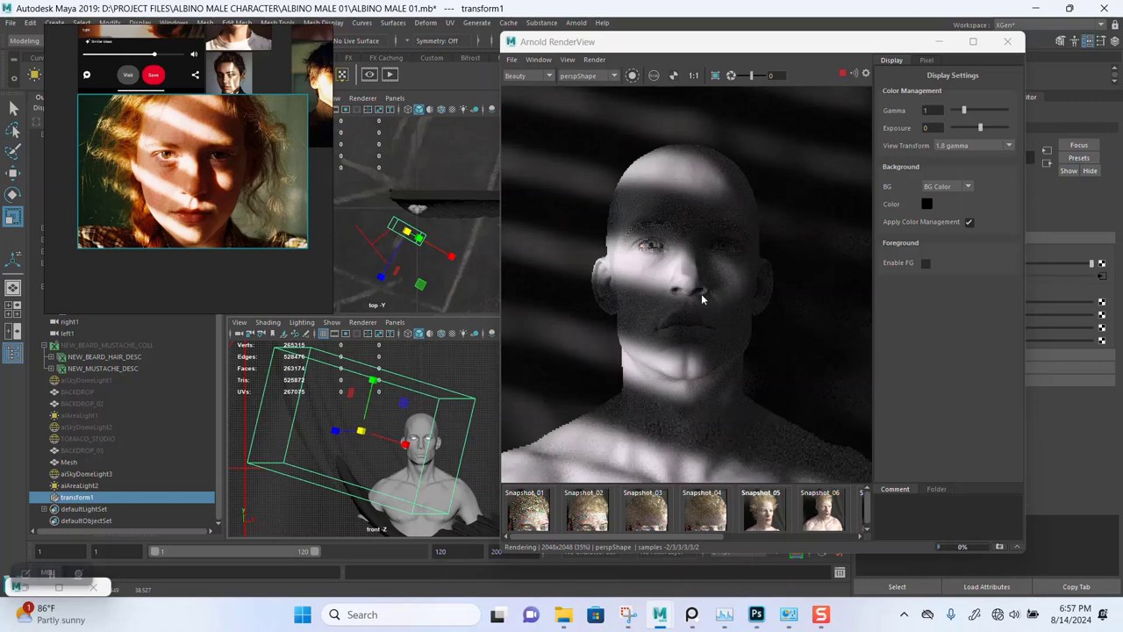
{"action": "scroll", "coordinate": [663, 346], "scroll_direction": "down", "scroll_amount": 1}
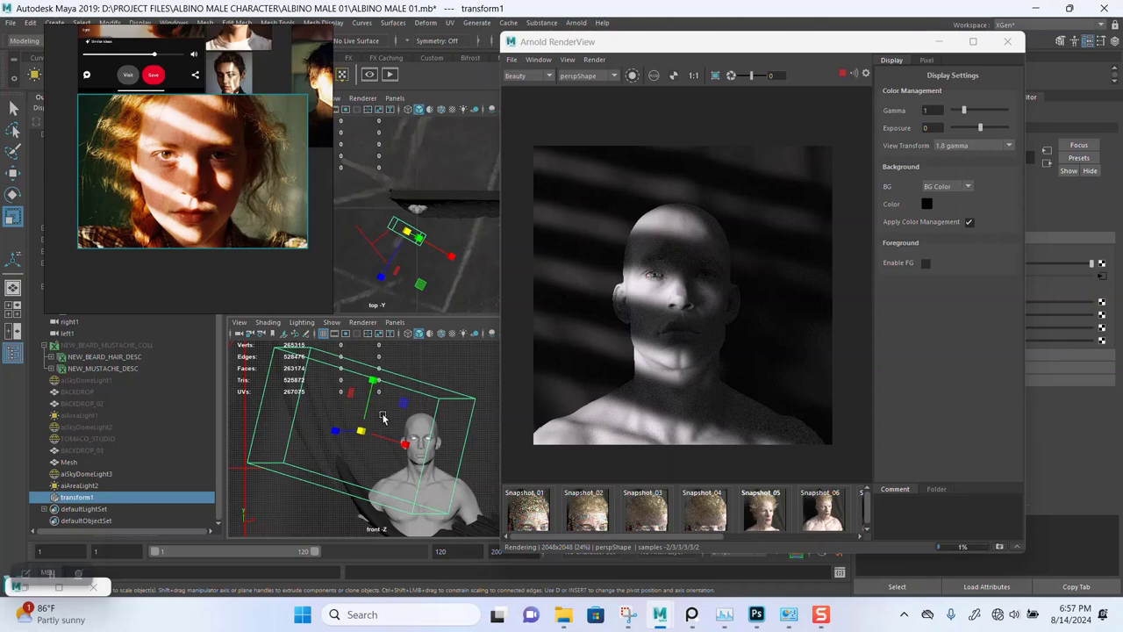
{"action": "key", "text": "w"}
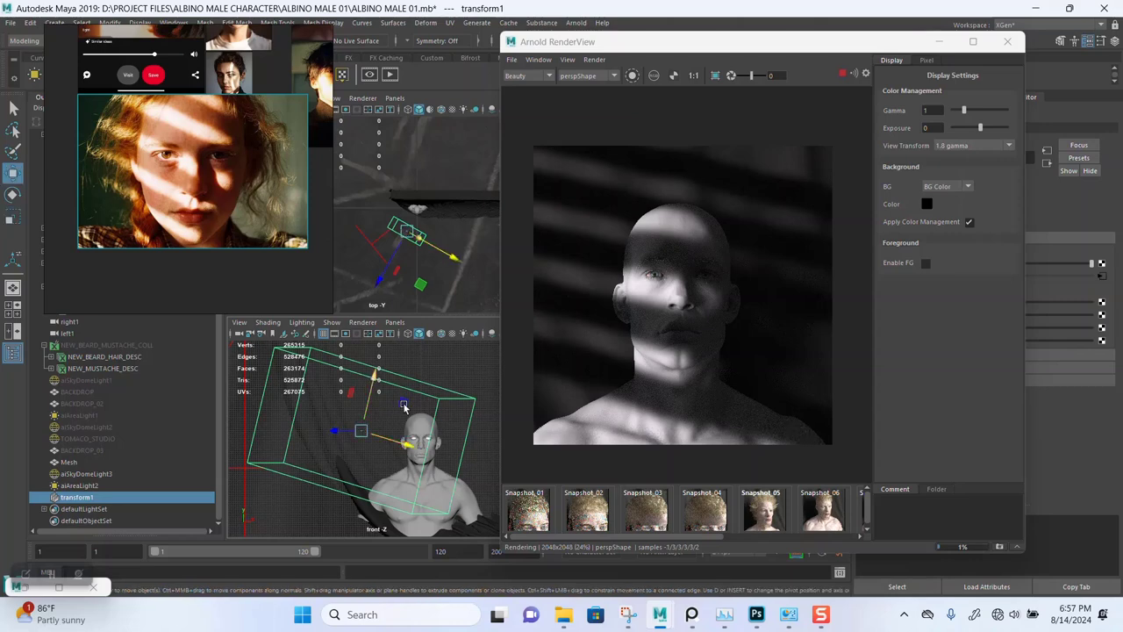
Raise aiAreaLight2 slightly and scale it up to widen the stripe shadows on the face.
{"action": "mouse_move", "coordinate": [373, 383]}
{"action": "left_mouse_down", "text": "alt"}
{"action": "mouse_move", "coordinate": [342, 394]}
{"action": "mouse_move", "coordinate": [291, 445]}
{"action": "left_mouse_up", "text": "alt"}
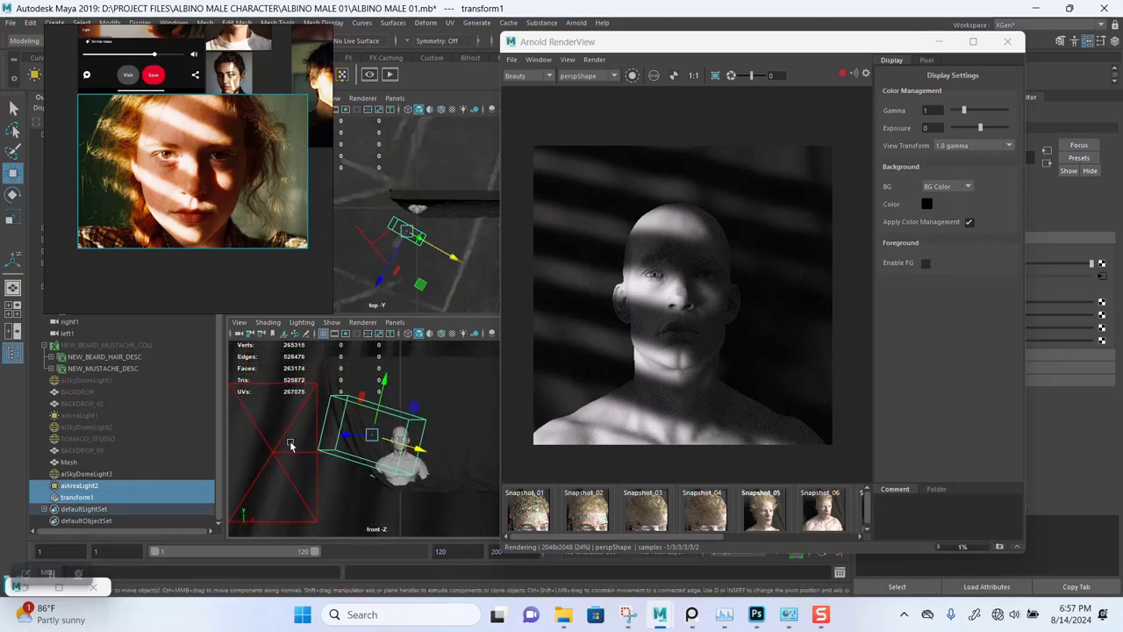
{"action": "left_click", "coordinate": [291, 445]}
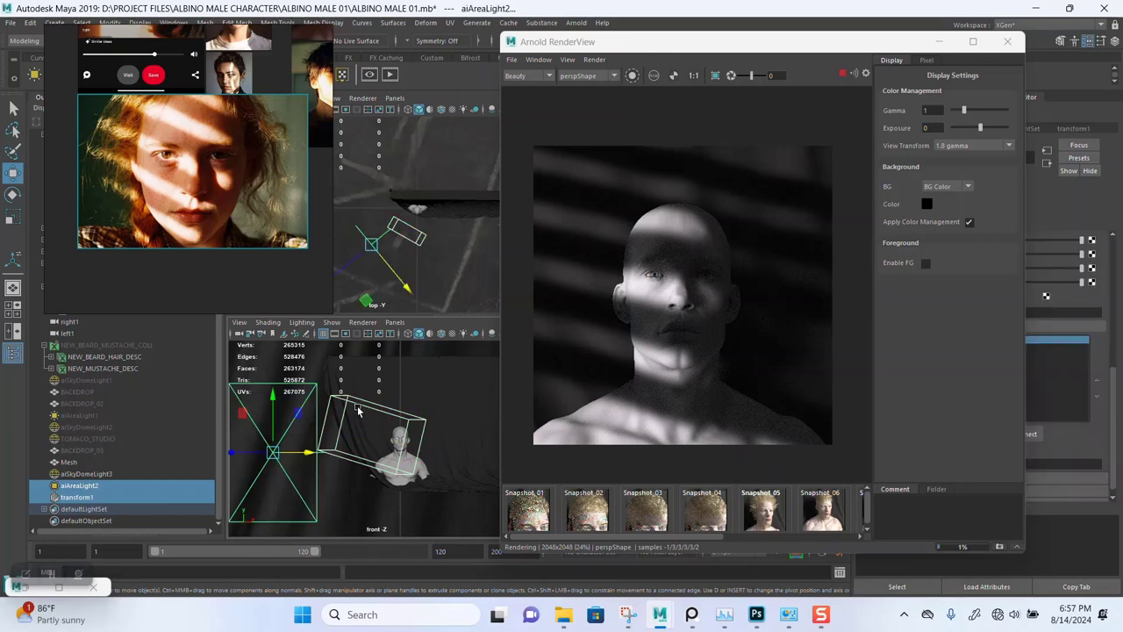
{"action": "left_click_drag", "start_coordinate": [273, 404], "coordinate": [273, 408]}
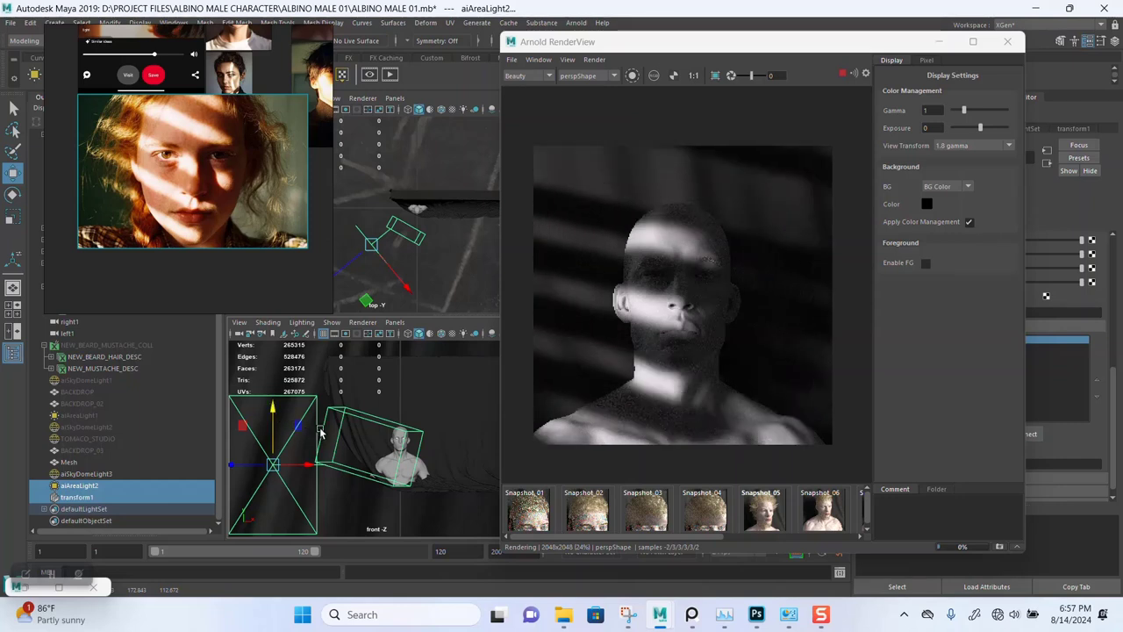
{"action": "left_click", "coordinate": [280, 471]}
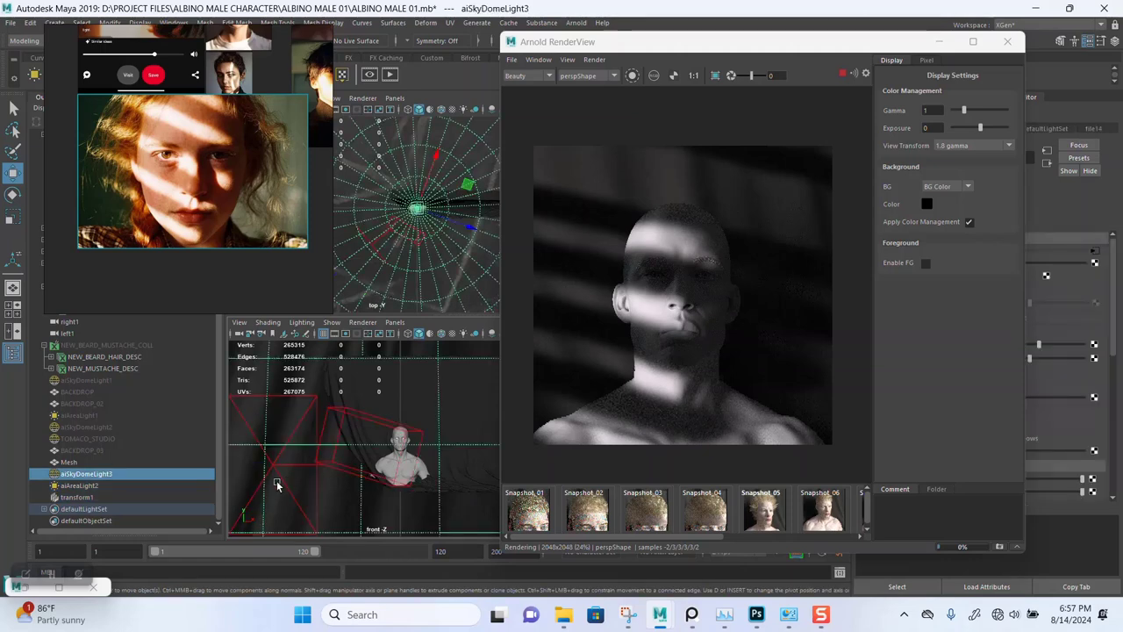
{"action": "left_click", "coordinate": [279, 471]}
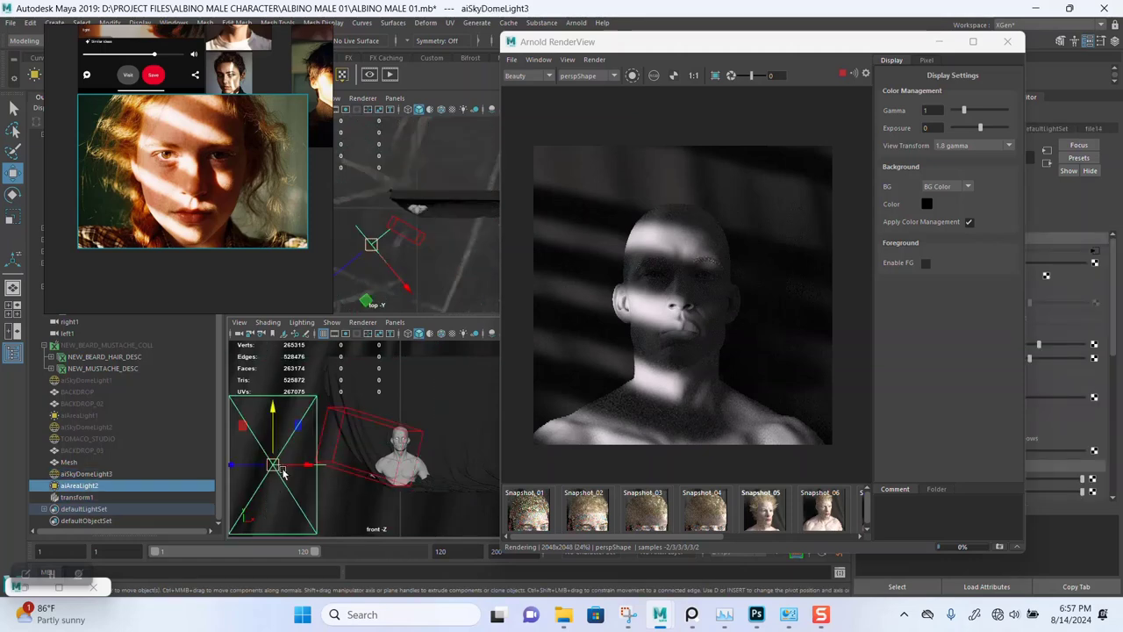
{"action": "key", "text": "r"}
{"action": "left_click_drag", "start_coordinate": [274, 466], "coordinate": [328, 491]}
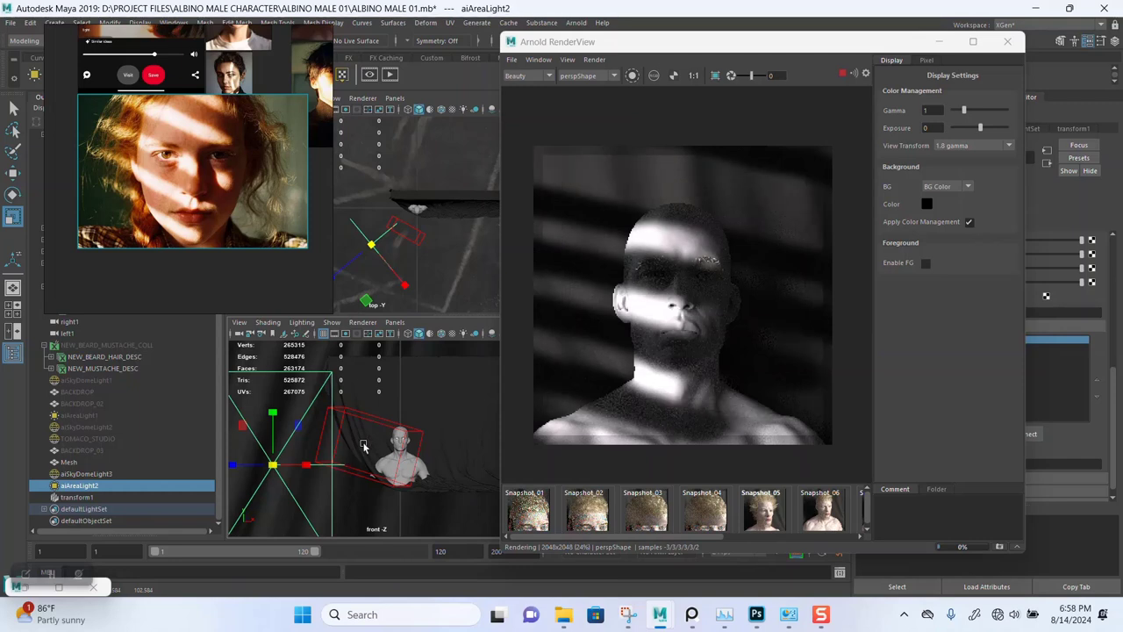
Set the Arnold RenderView test resolution so the preview renders at 1024x1024.
{"action": "left_click", "coordinate": [568, 60]}
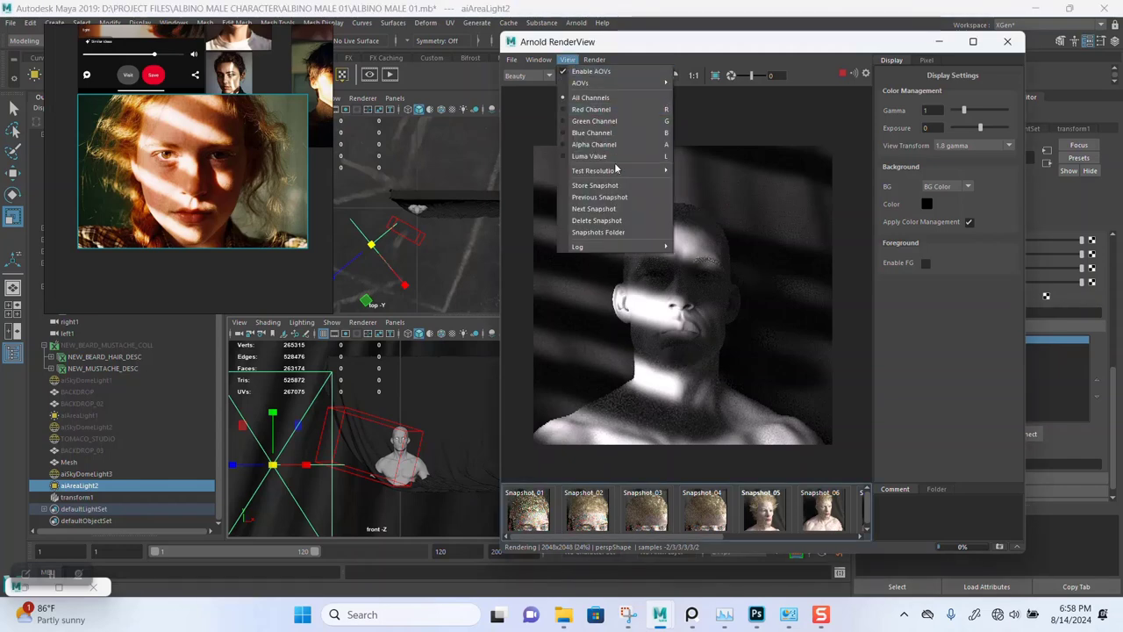
{"action": "mouse_move", "coordinate": [614, 170]}
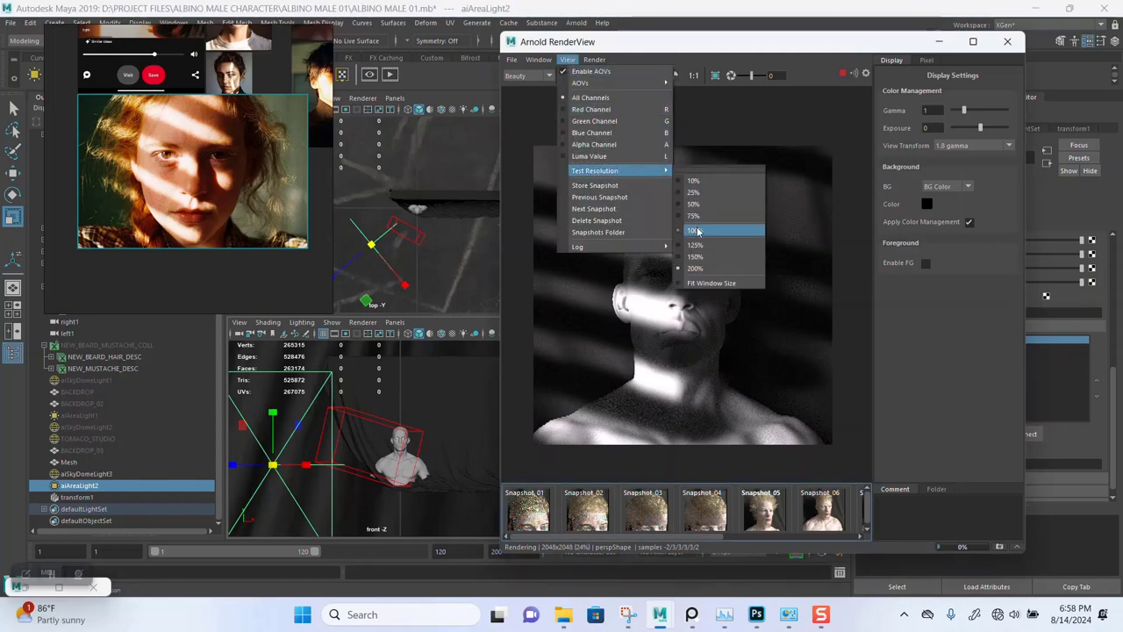
{"action": "left_click", "coordinate": [698, 230]}
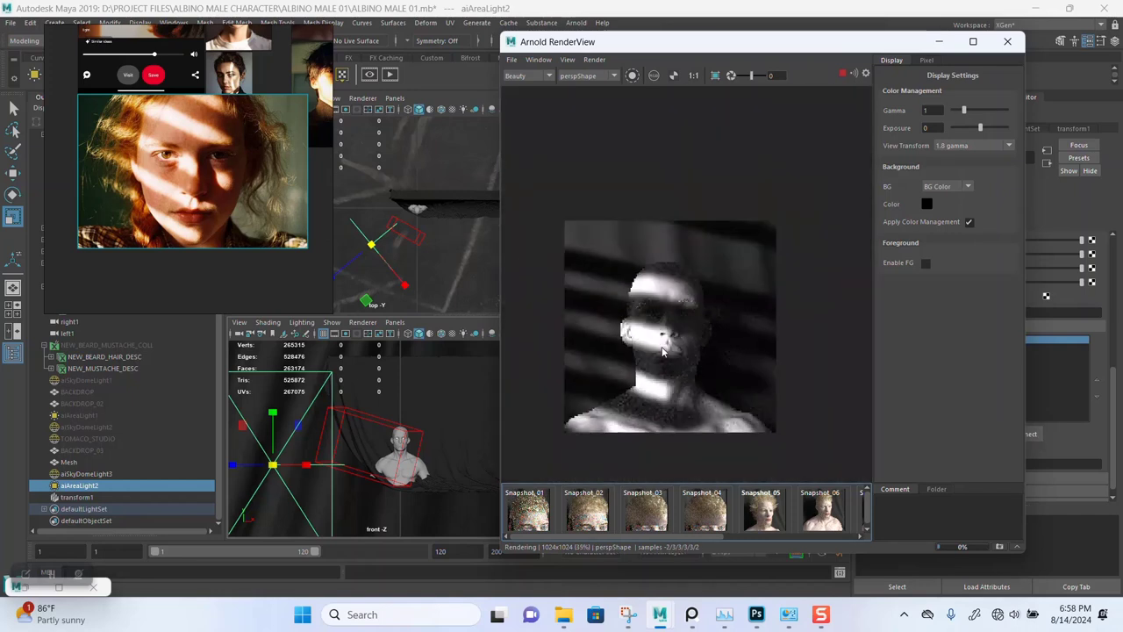
{"action": "scroll", "coordinate": [662, 351], "scroll_direction": "up", "scroll_amount": 1}
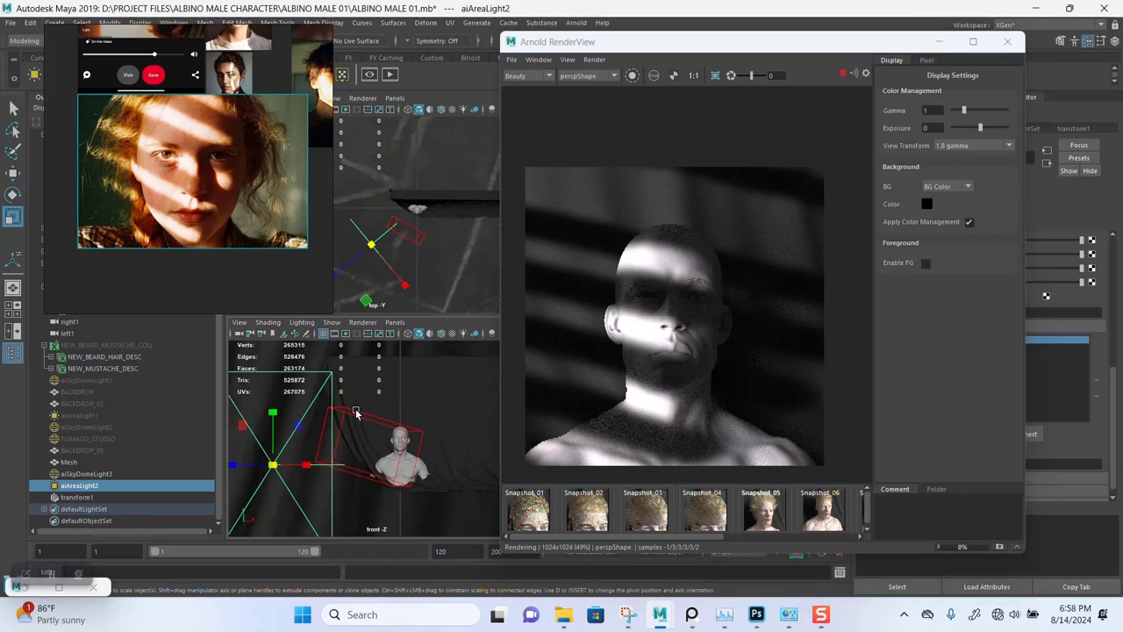
{"action": "left_click", "coordinate": [374, 445]}
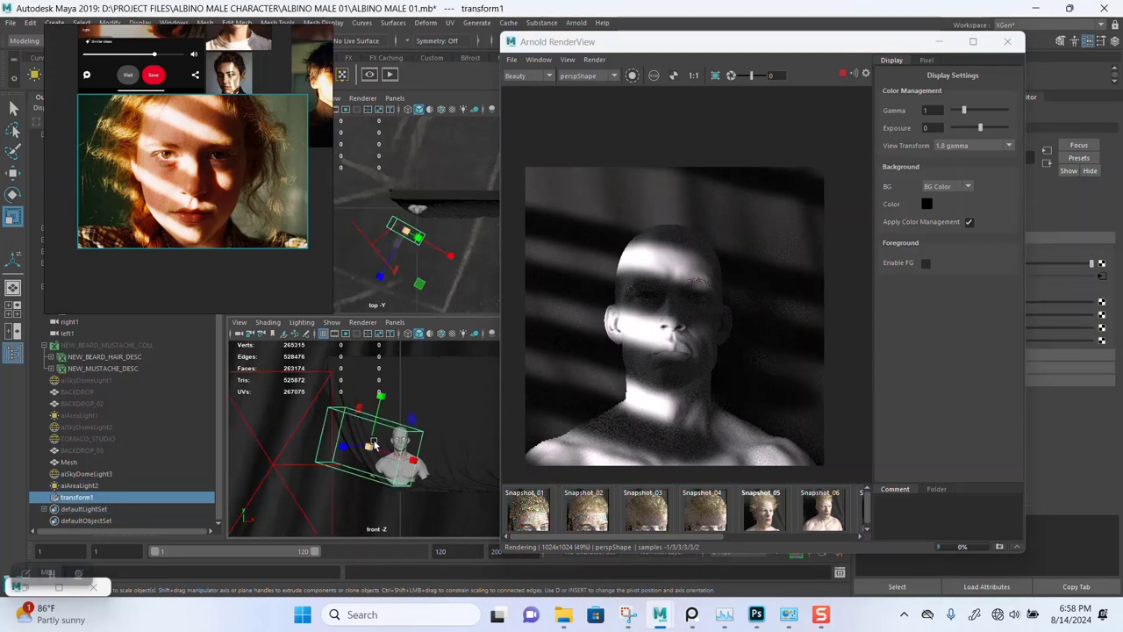
Rotate the light blocker transform1 and rescale it evenly to tilt and resize the stripes.
{"action": "left_click_drag", "start_coordinate": [386, 465], "coordinate": [390, 467]}
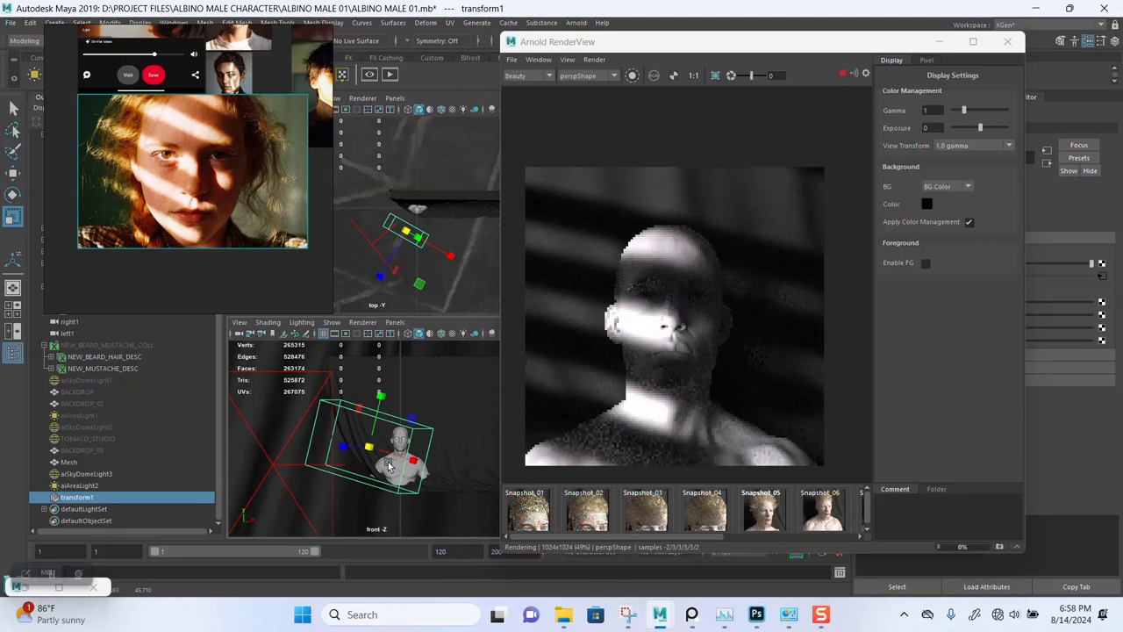
{"action": "left_click_drag", "start_coordinate": [390, 465], "coordinate": [356, 436]}
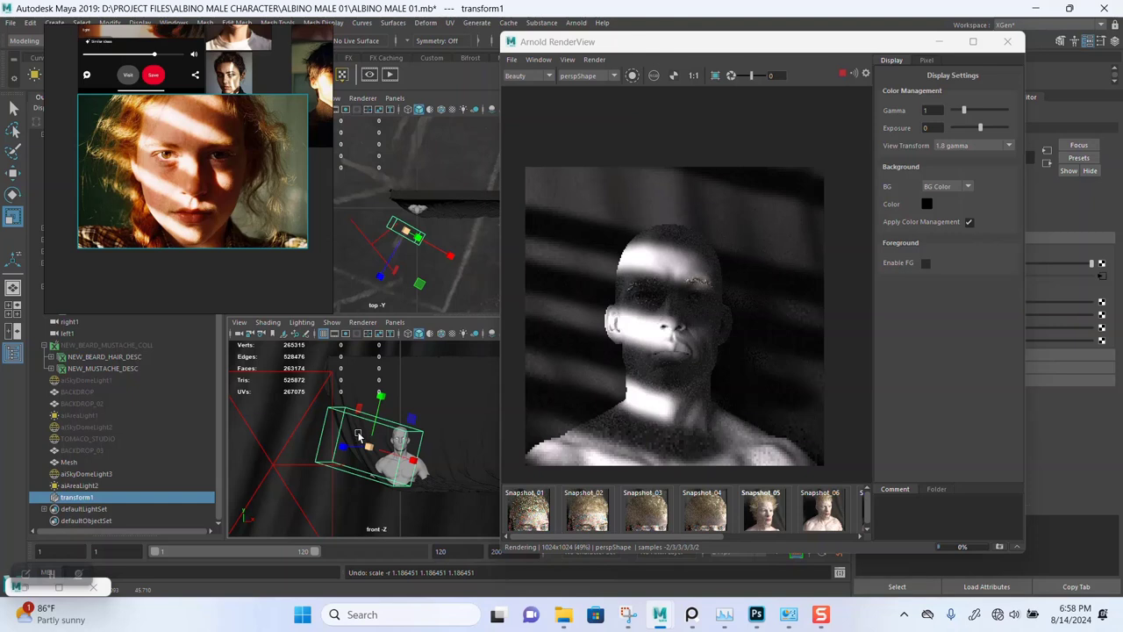
{"action": "key", "text": "w"}
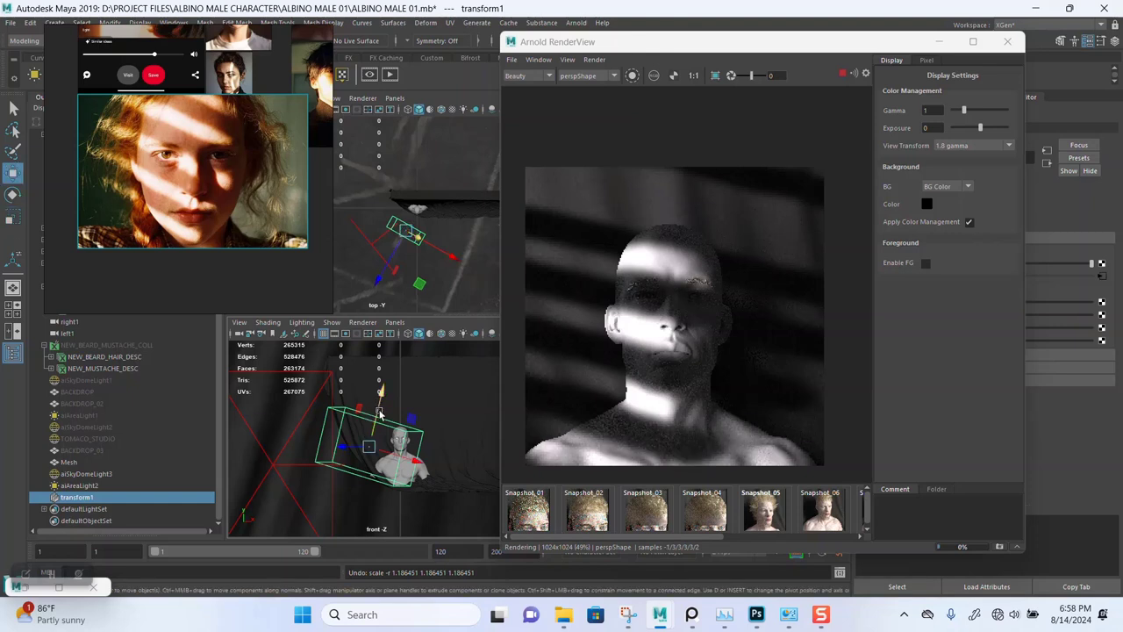
{"action": "key", "text": "r"}
{"action": "left_click_drag", "start_coordinate": [380, 405], "coordinate": [394, 381]}
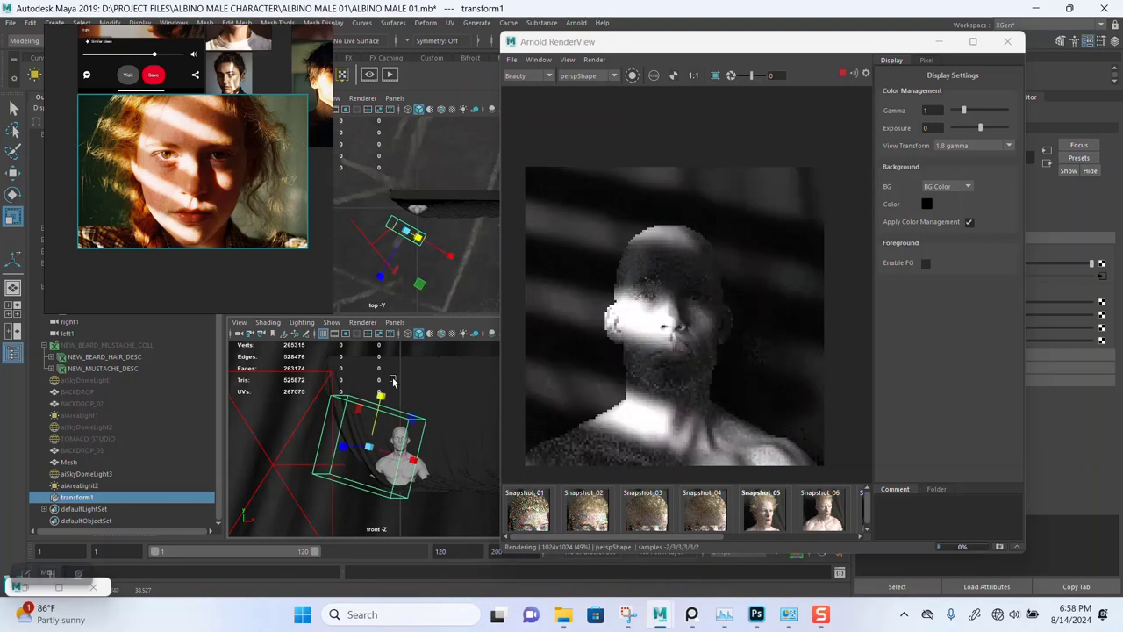
{"action": "left_click_drag", "start_coordinate": [392, 381], "coordinate": [381, 399]}
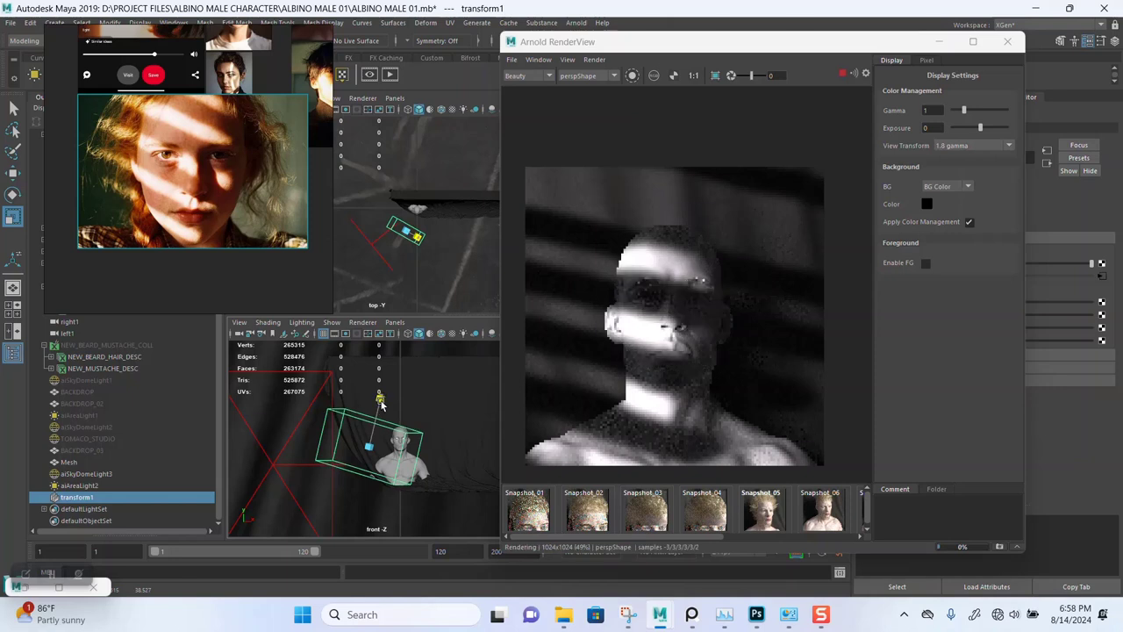
{"action": "left_click_drag", "start_coordinate": [381, 403], "coordinate": [380, 401]}
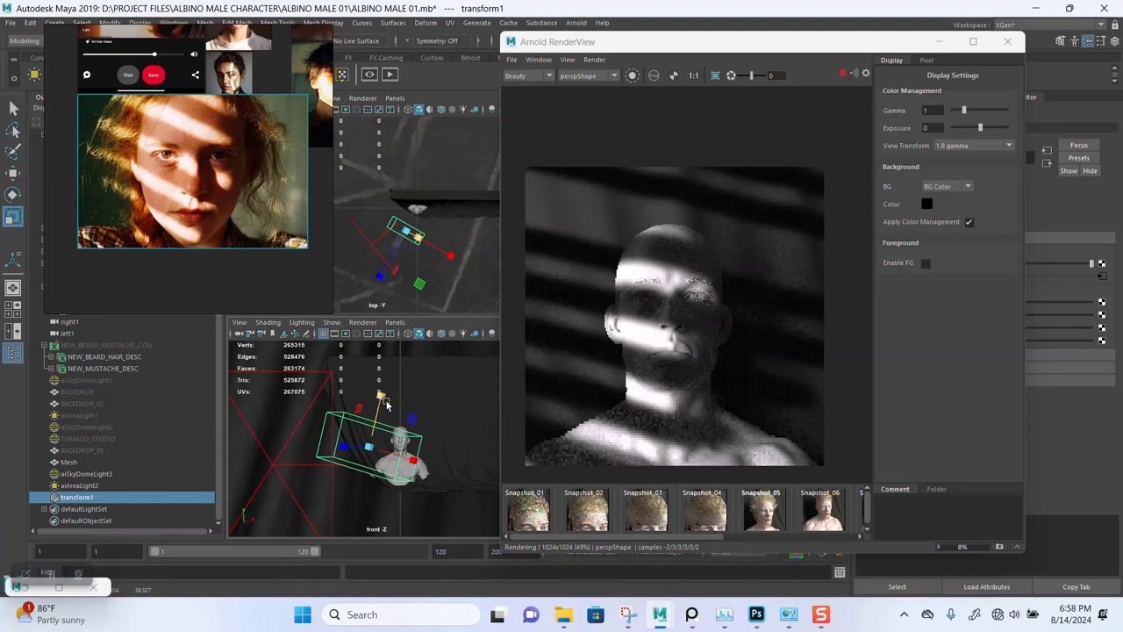
{"action": "left_click_drag", "start_coordinate": [380, 401], "coordinate": [380, 406]}
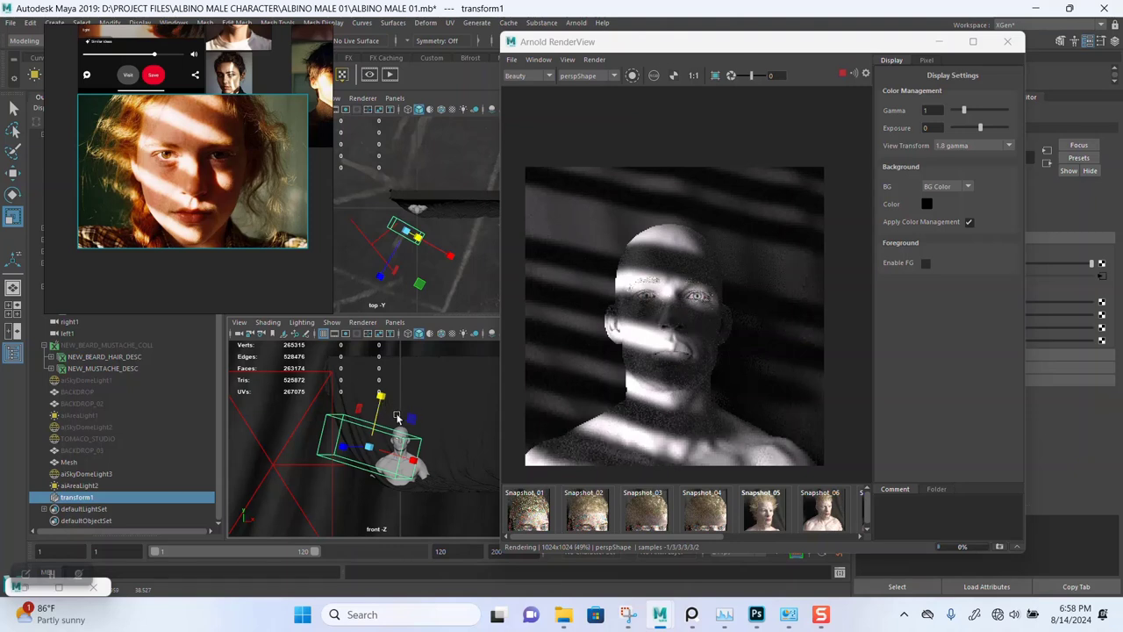
Reposition and slightly enlarge the light blocker, then move the RenderView window aside.
{"action": "key", "text": "t"}
{"action": "left_click_drag", "start_coordinate": [402, 455], "coordinate": [399, 454]}
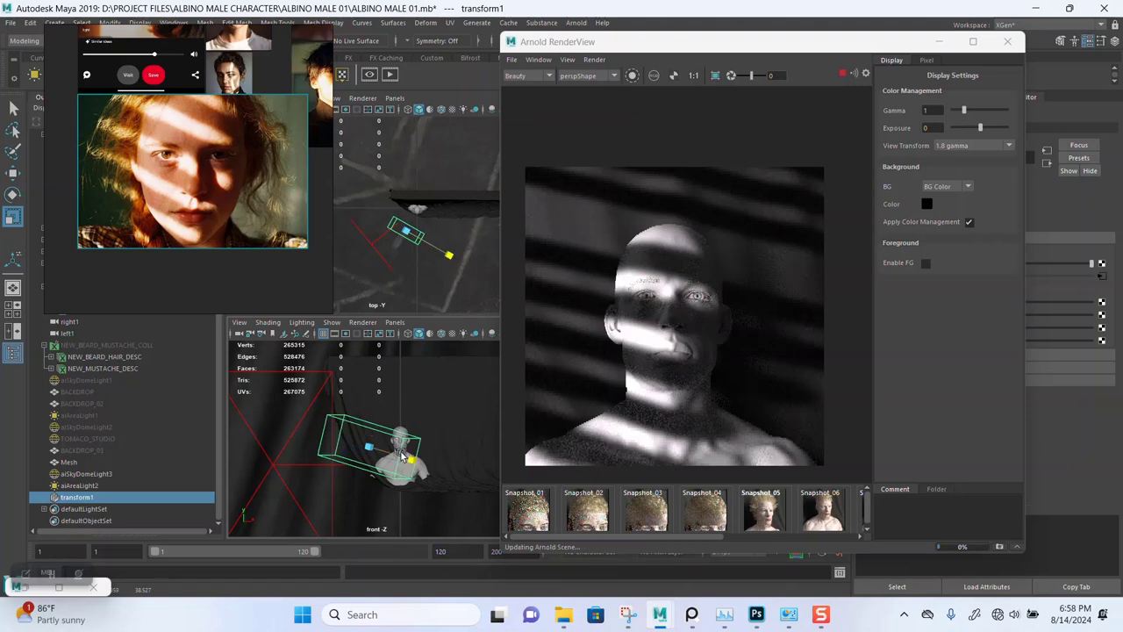
{"action": "key", "text": "w"}
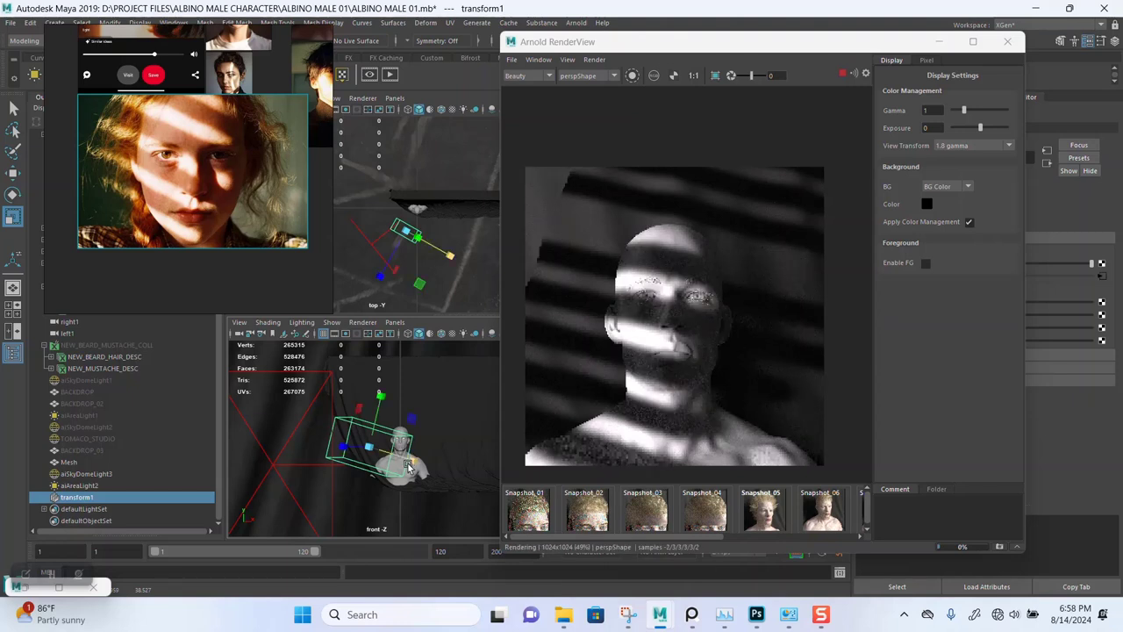
{"action": "left_click_drag", "start_coordinate": [406, 463], "coordinate": [400, 456]}
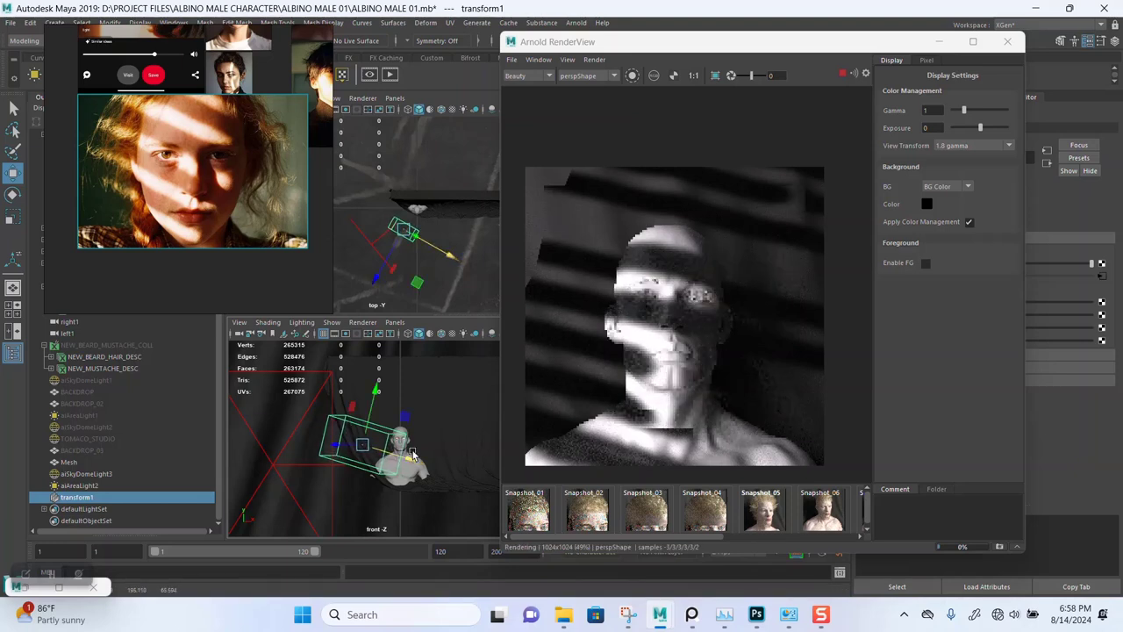
{"action": "key", "text": "ctrl+z"}
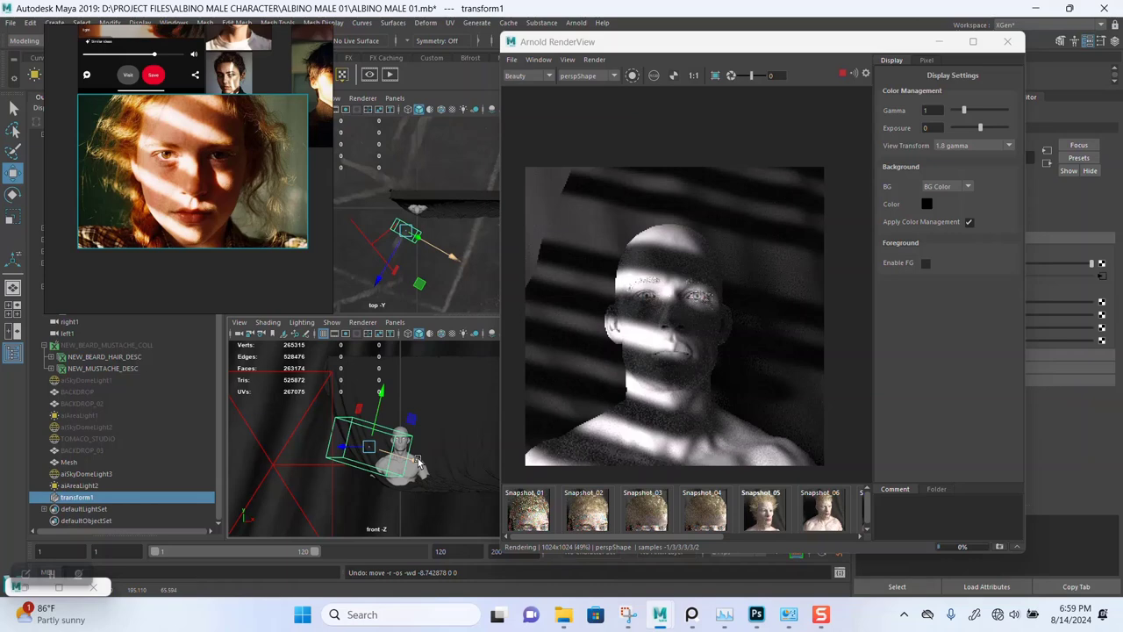
{"action": "key", "text": "r"}
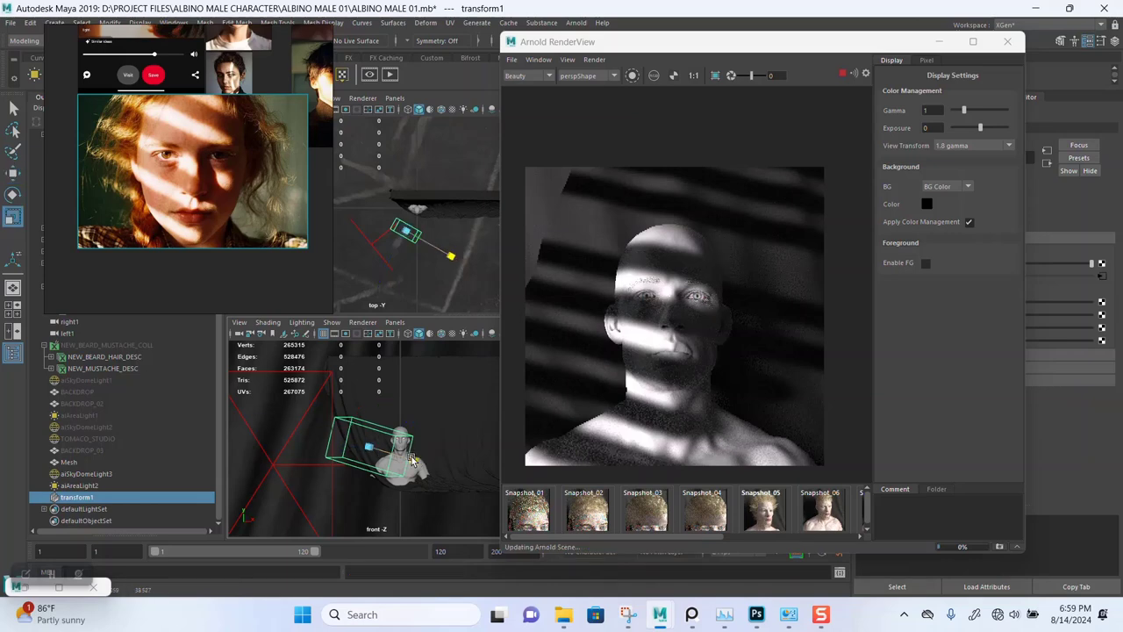
{"action": "left_click_drag", "start_coordinate": [412, 460], "coordinate": [414, 461]}
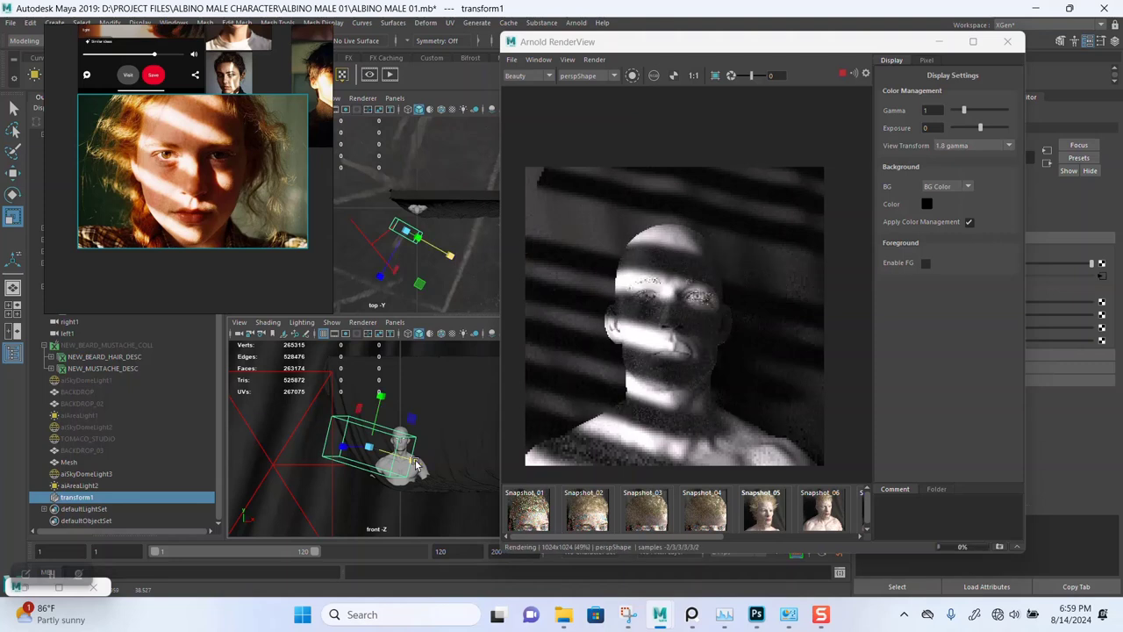
{"action": "left_click_drag", "start_coordinate": [413, 463], "coordinate": [416, 460]}
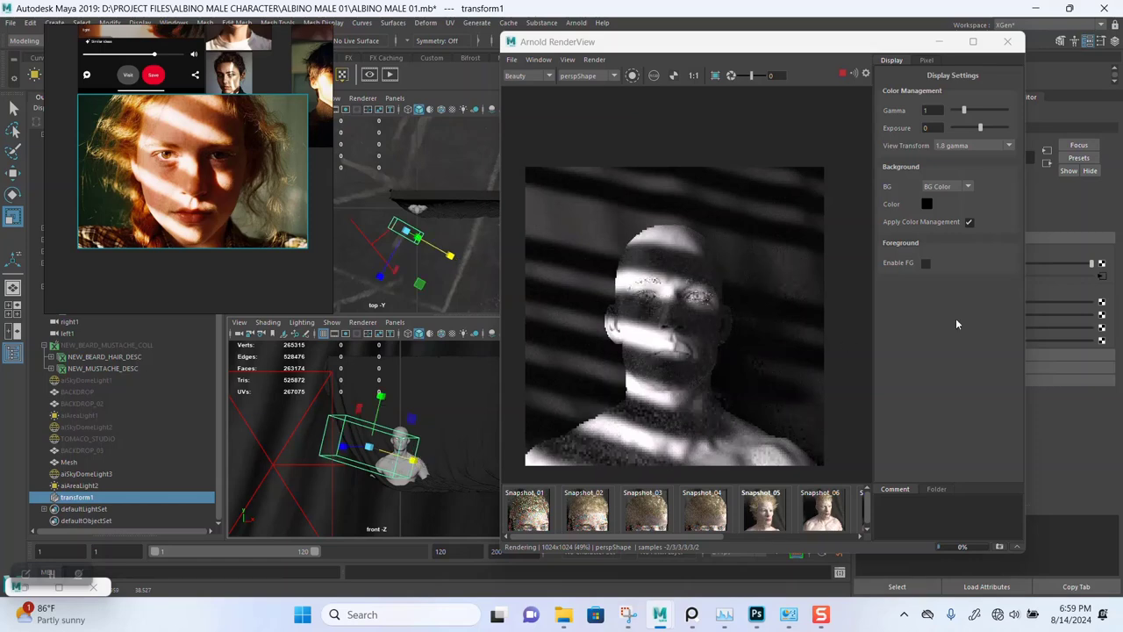
{"action": "left_click_drag", "start_coordinate": [773, 50], "coordinate": [660, 35]}
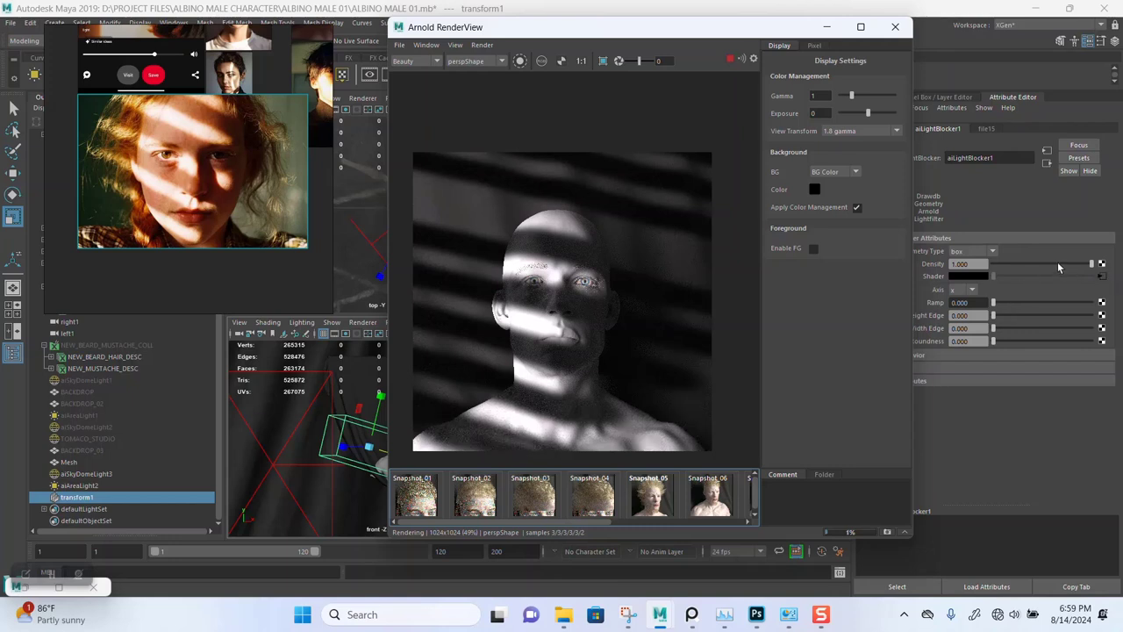
Set the light blocker density to 0.657 and turn off Invert on its stripe texture file15.
{"action": "left_click", "coordinate": [1057, 263]}
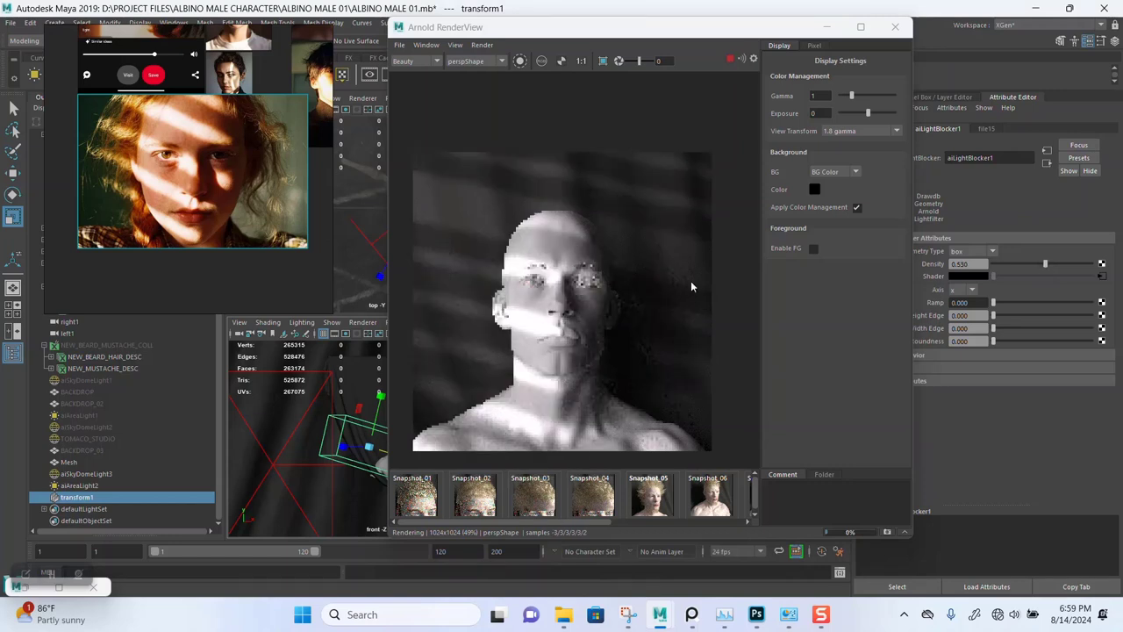
{"action": "scroll", "coordinate": [560, 327], "scroll_direction": "up", "scroll_amount": 1}
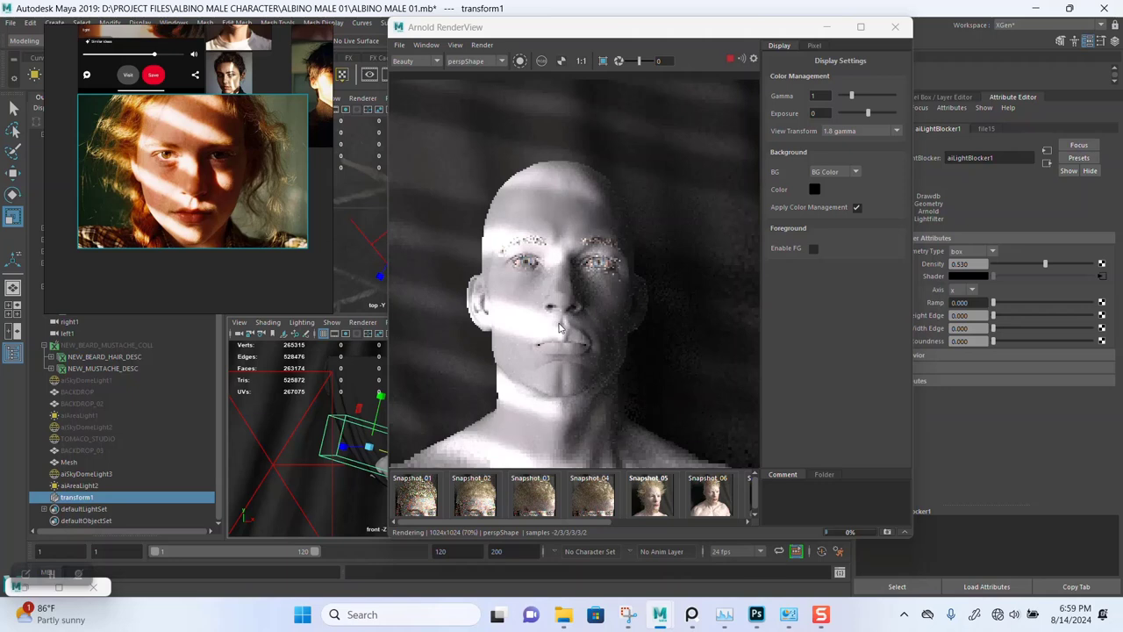
{"action": "scroll", "coordinate": [560, 328], "scroll_direction": "down", "scroll_amount": 1}
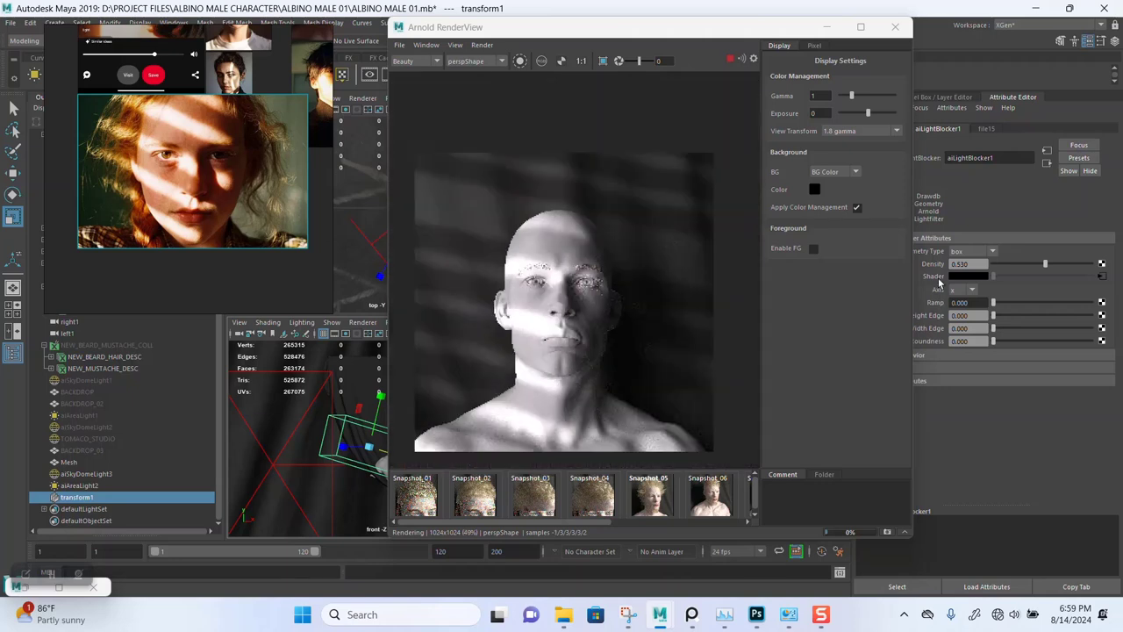
{"action": "left_click", "coordinate": [1058, 264]}
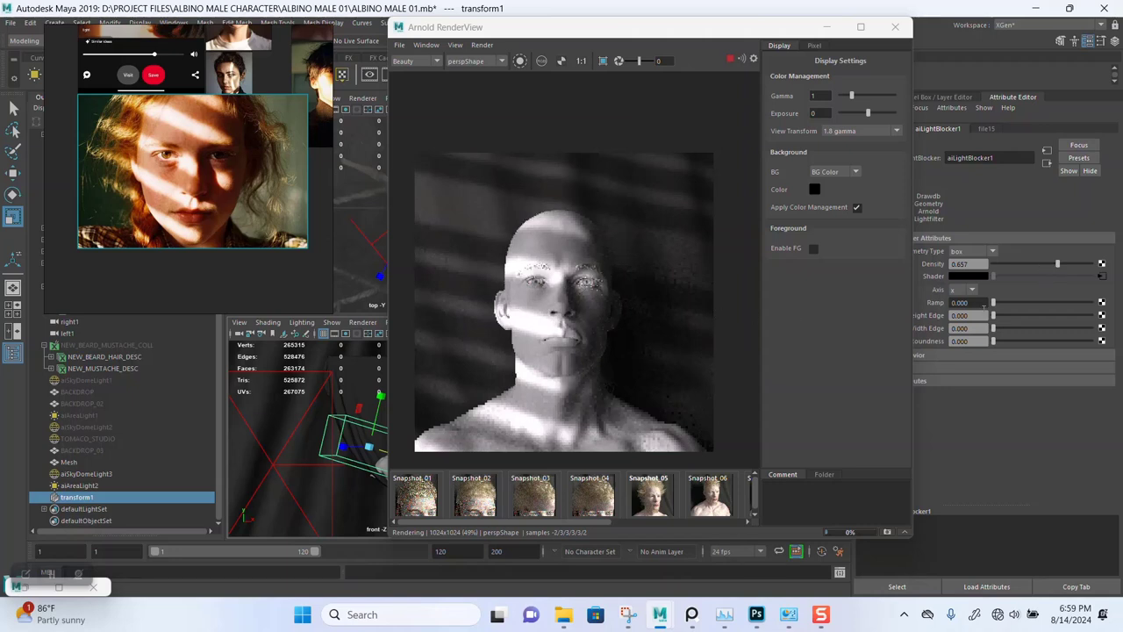
{"action": "left_click", "coordinate": [1101, 277]}
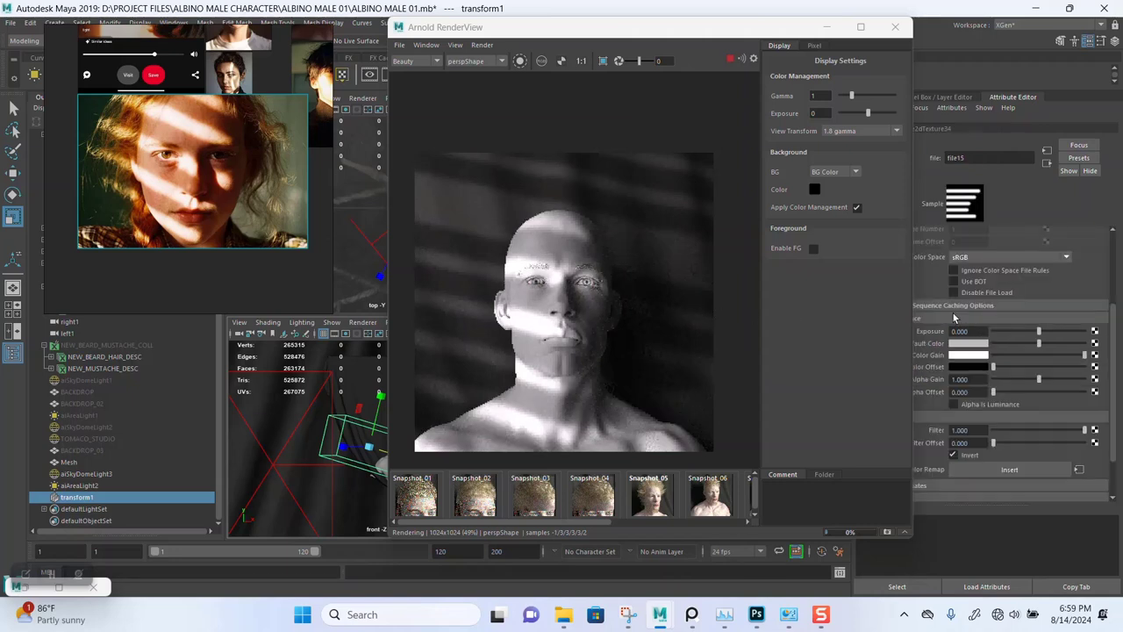
{"action": "left_click", "coordinate": [954, 456]}
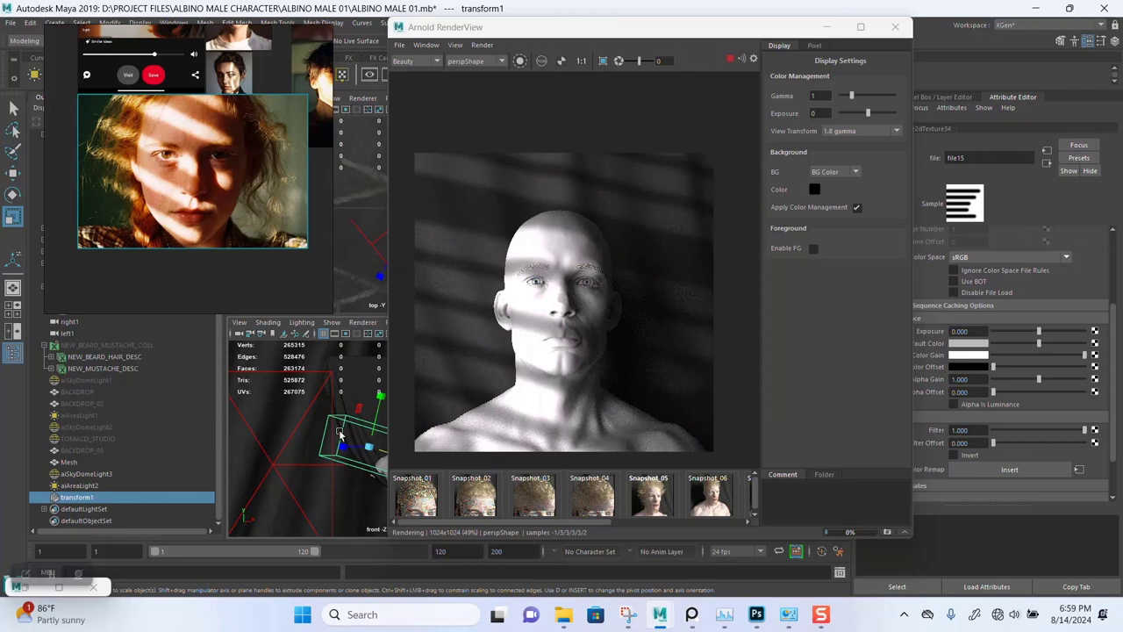
Reselect transform1 and raise the light blocker density to 0.922.
{"action": "left_click", "coordinate": [294, 434]}
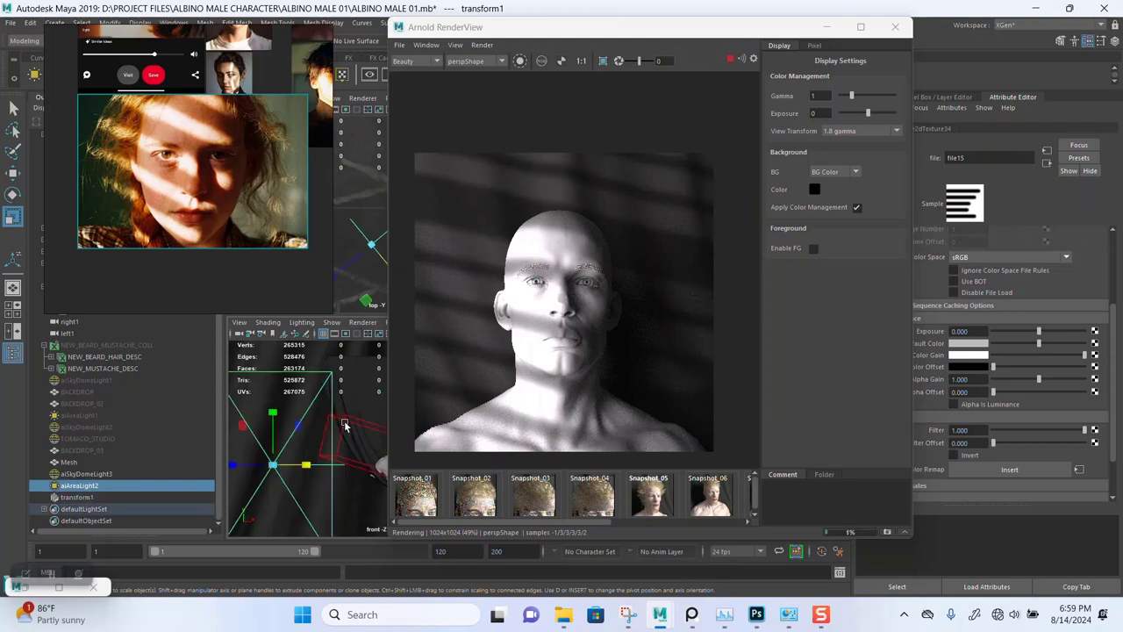
{"action": "left_click", "coordinate": [375, 425]}
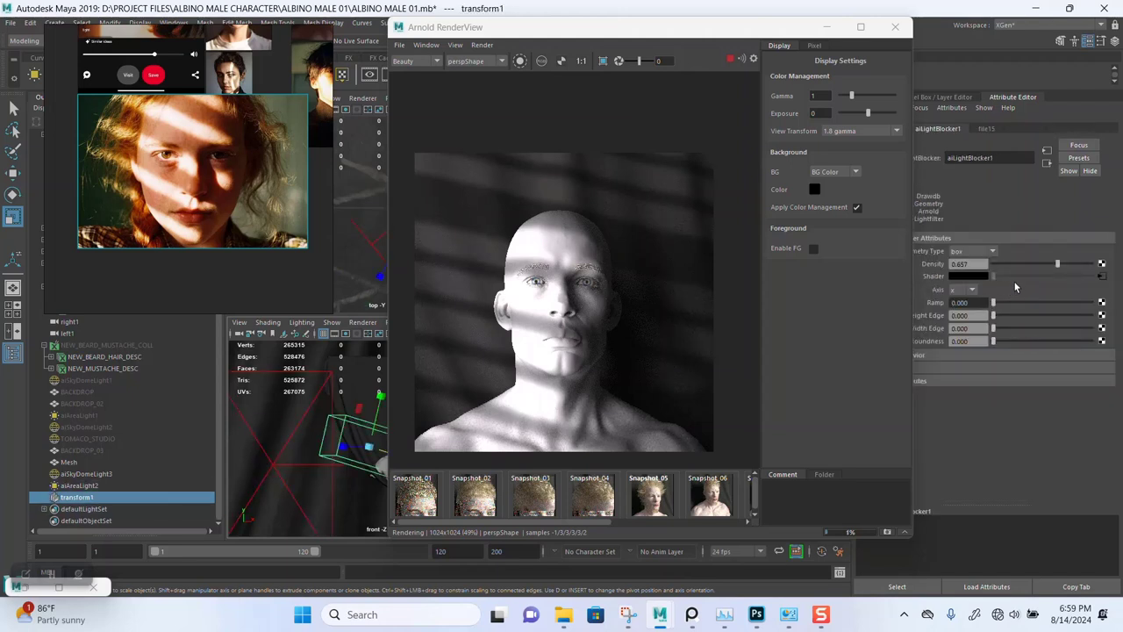
{"action": "left_click", "coordinate": [1075, 264]}
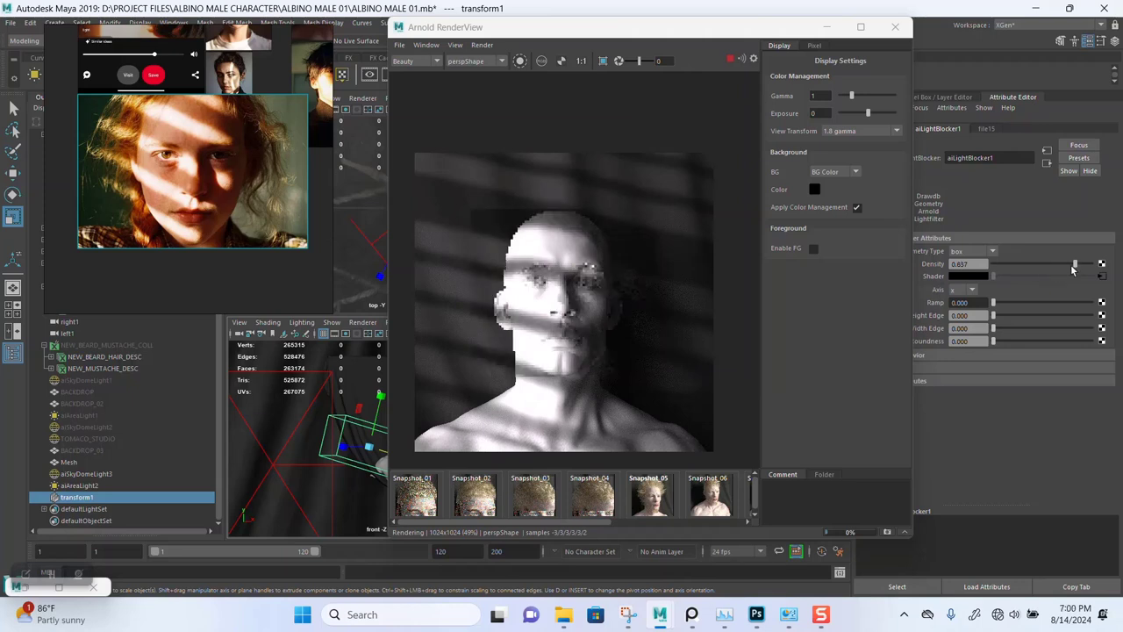
{"action": "left_click_drag", "start_coordinate": [1074, 264], "coordinate": [1082, 264]}
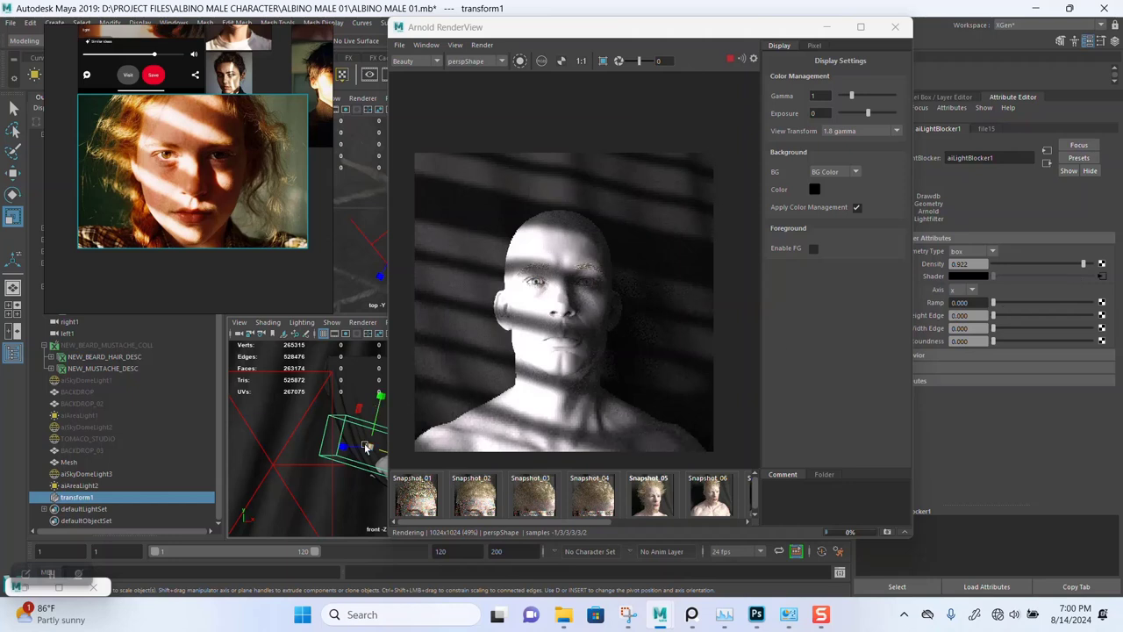
Enlarge and shift the light-blocker box in the front viewport.
{"action": "left_click_drag", "start_coordinate": [368, 447], "coordinate": [384, 466]}
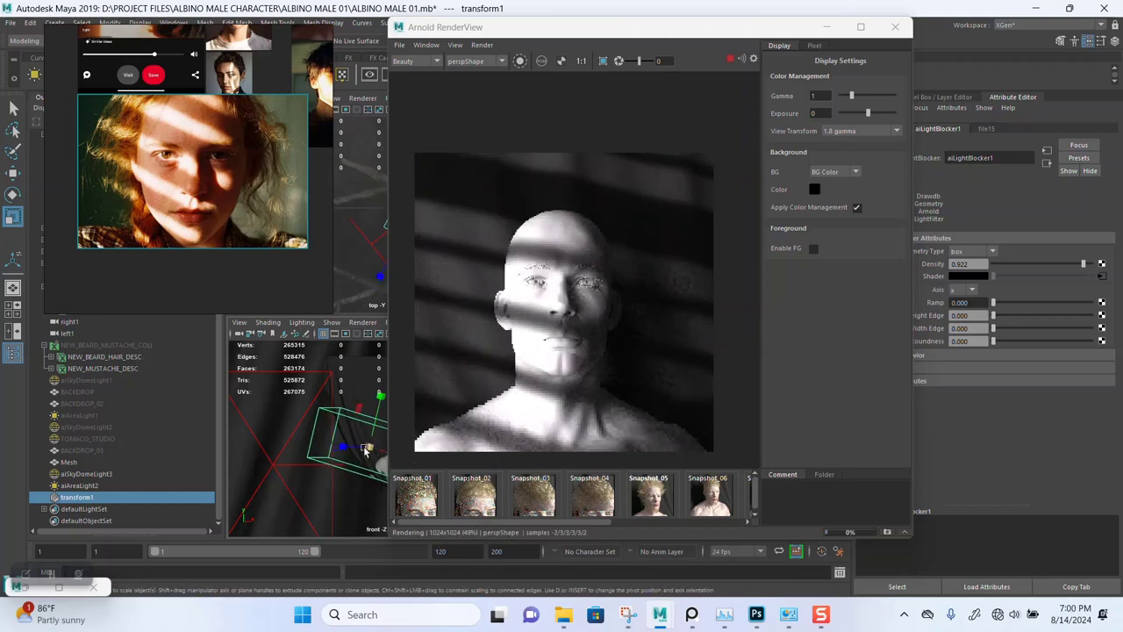
{"action": "left_click_drag", "start_coordinate": [370, 450], "coordinate": [354, 437]}
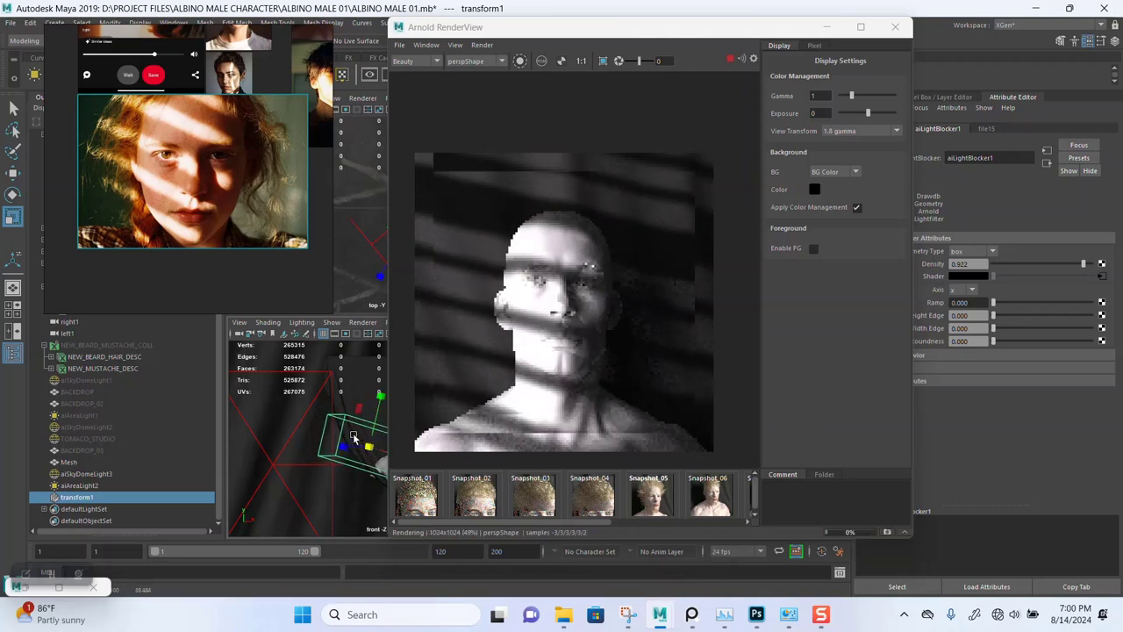
{"action": "left_click_drag", "start_coordinate": [379, 451], "coordinate": [369, 443]}
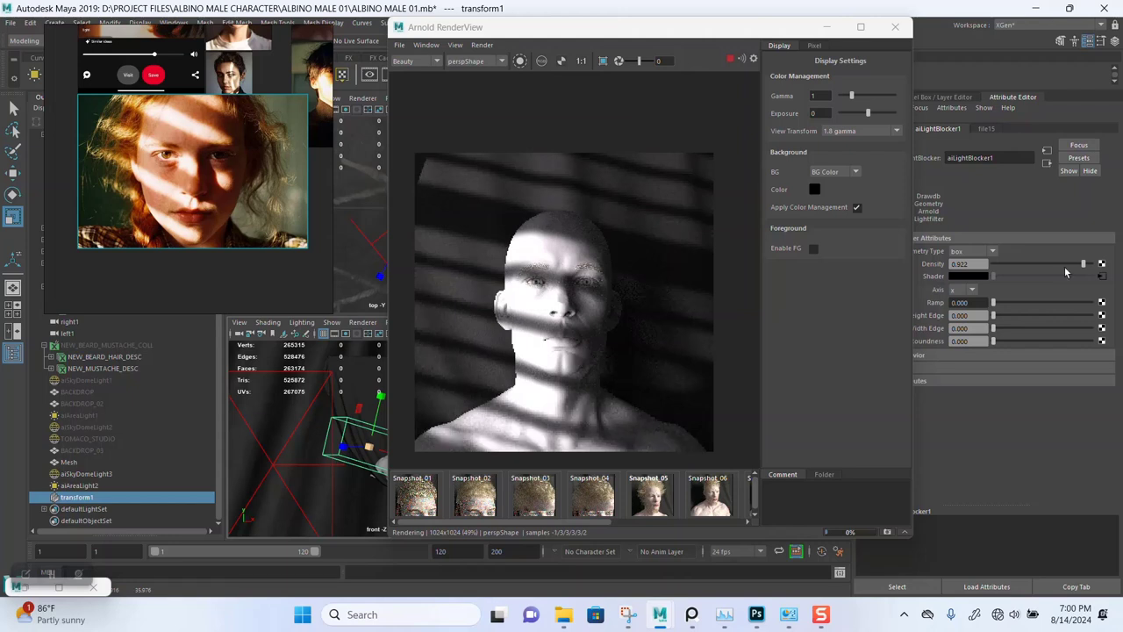
Re-enable Invert on stripe texture file15 to swap the lit and shadowed bands.
{"action": "left_click", "coordinate": [1101, 277]}
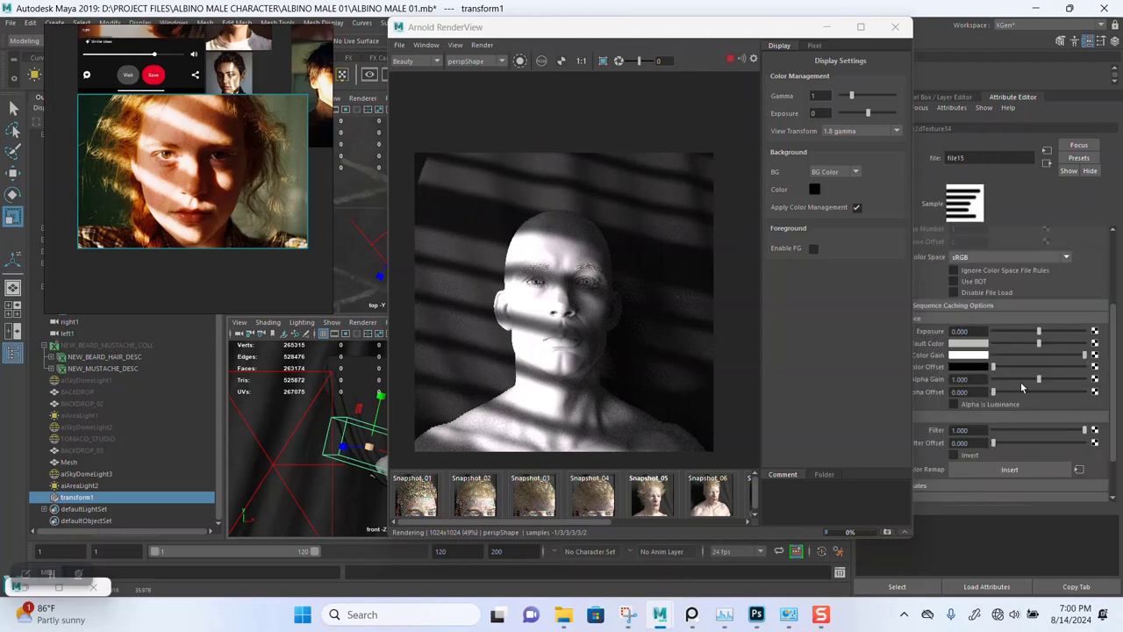
{"action": "left_click", "coordinate": [955, 455]}
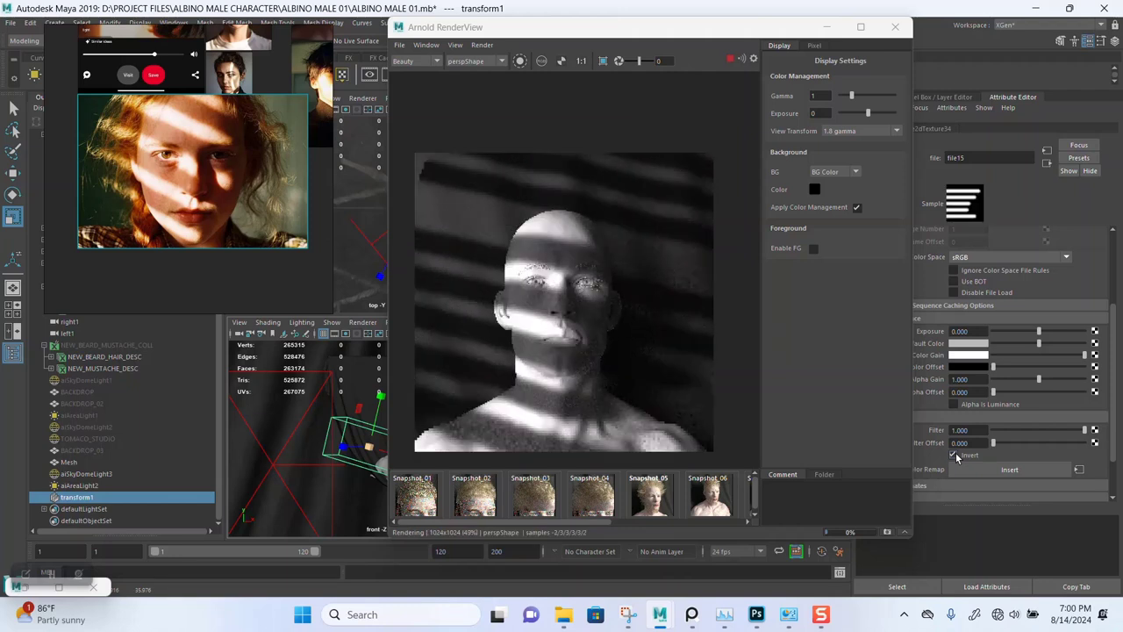
{"action": "left_click", "coordinate": [955, 456]}
{"action": "left_click", "coordinate": [955, 455]}
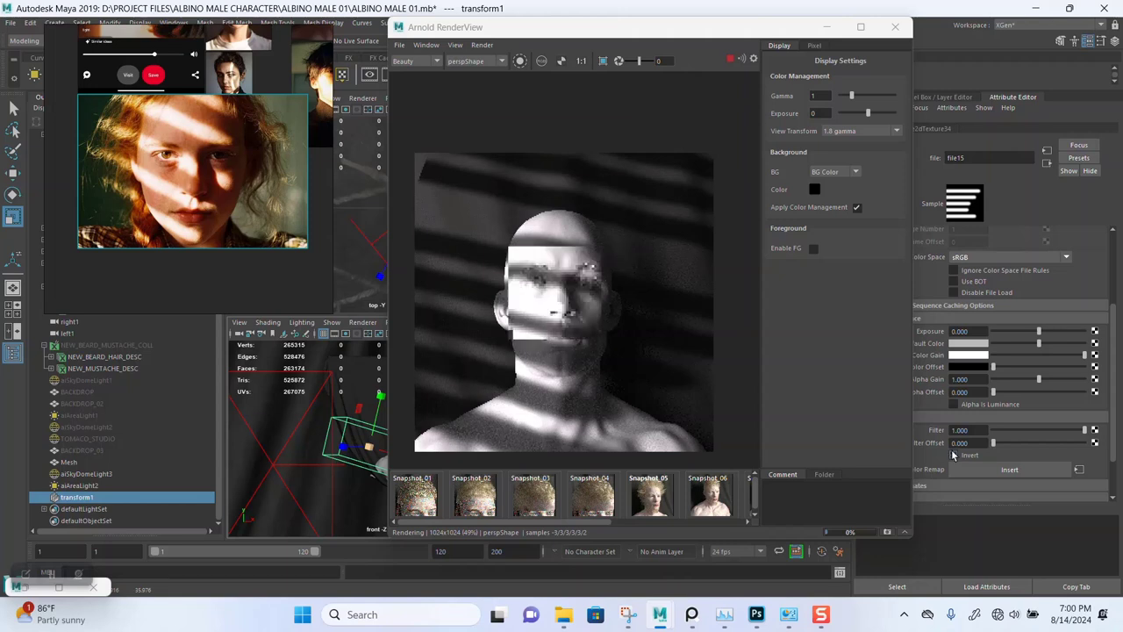
{"action": "left_click", "coordinate": [954, 456]}
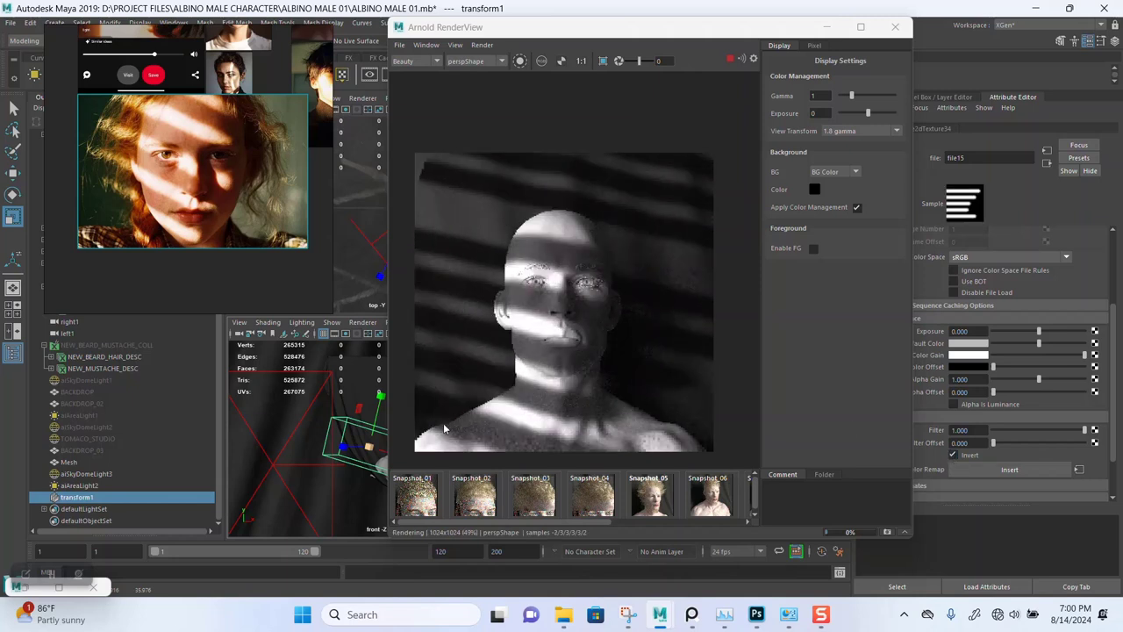
Rotate the light blocker so its stripes fall diagonally across the face.
{"action": "left_click_drag", "start_coordinate": [545, 28], "coordinate": [576, 36]}
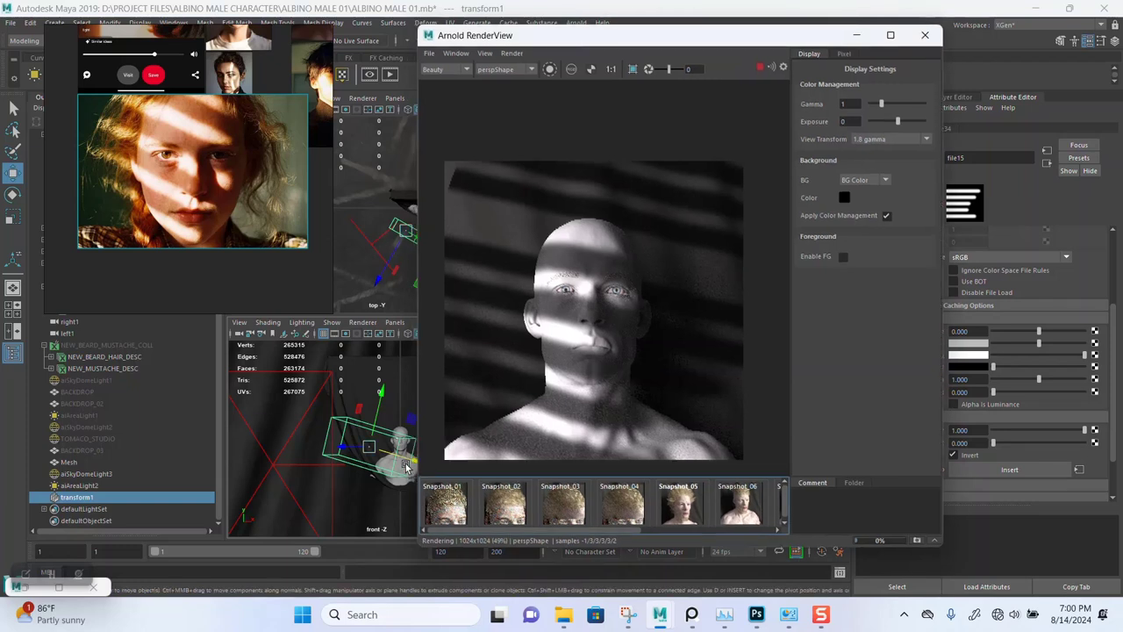
{"action": "left_click_drag", "start_coordinate": [406, 463], "coordinate": [402, 459]}
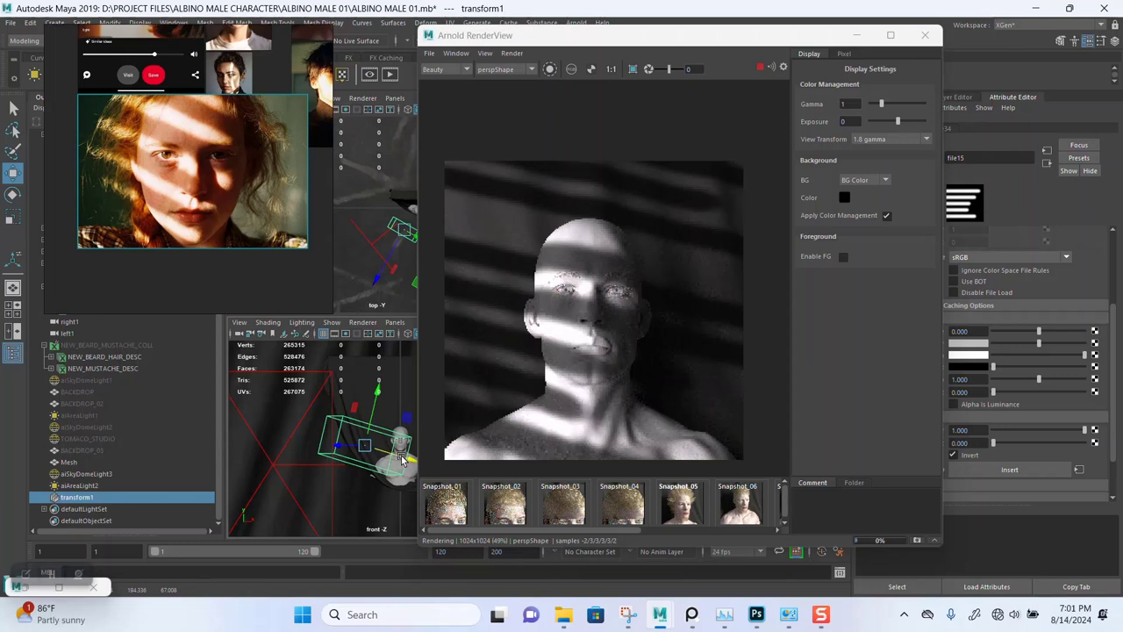
{"action": "scroll", "coordinate": [582, 340], "scroll_direction": "up", "scroll_amount": 1}
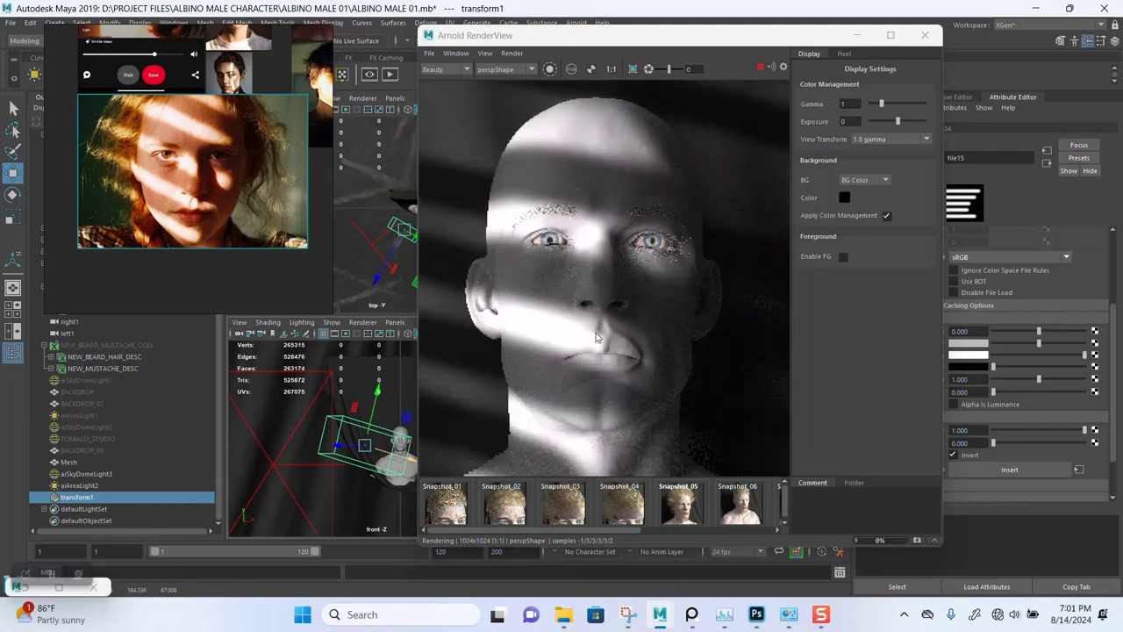
{"action": "scroll", "coordinate": [603, 334], "scroll_direction": "down", "scroll_amount": 1}
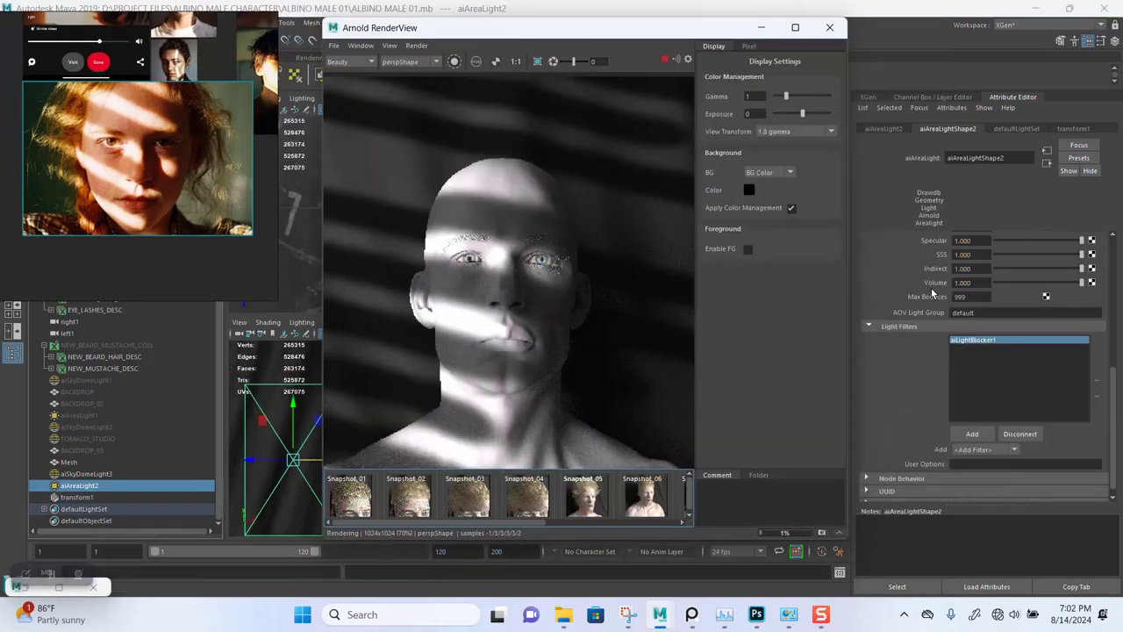
Turn off Use Color Temperature on aiAreaLightShape2 so its yellow colour tints the render.
{"action": "scroll", "coordinate": [932, 297], "scroll_direction": "up", "scroll_amount": 2}
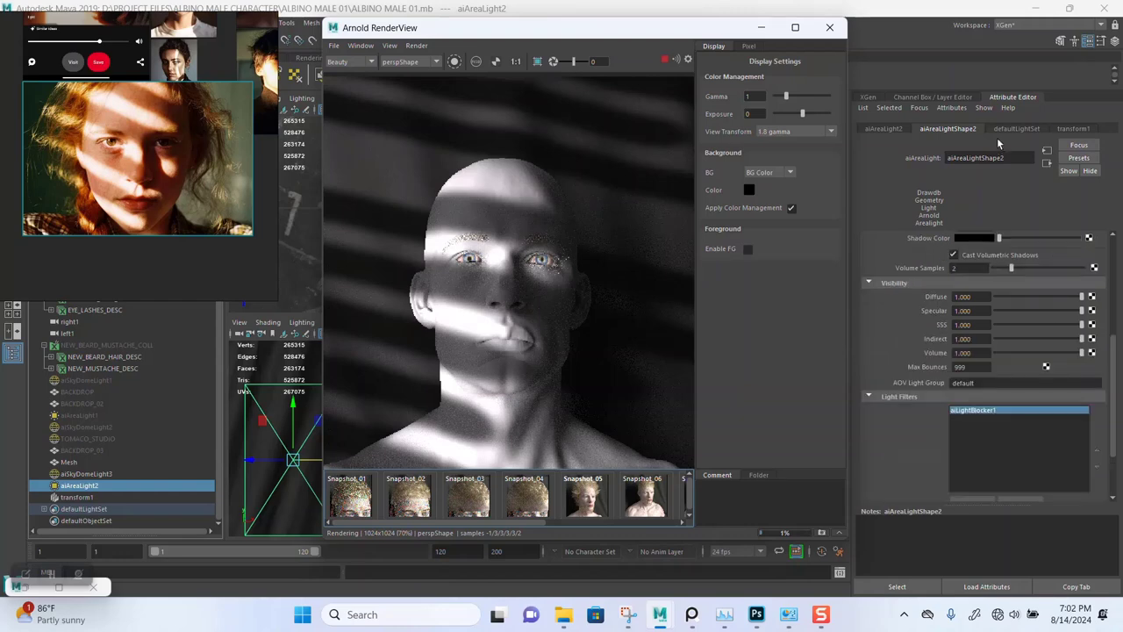
{"action": "scroll", "coordinate": [920, 317], "scroll_direction": "up", "scroll_amount": 2}
{"action": "scroll", "coordinate": [920, 317], "scroll_direction": "up", "scroll_amount": 3}
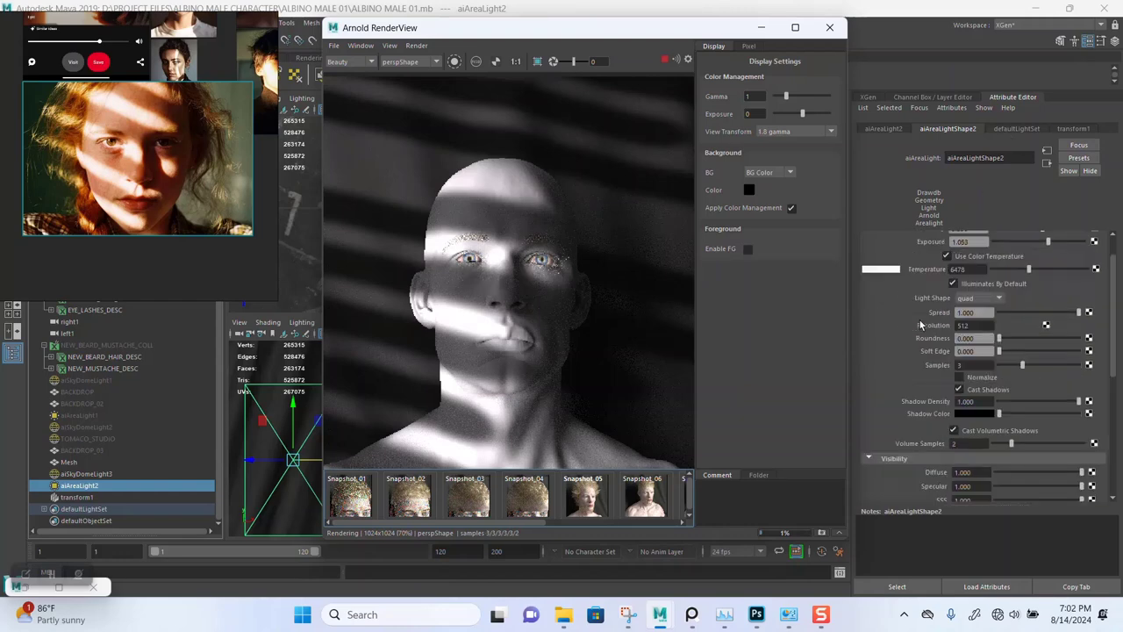
{"action": "scroll", "coordinate": [921, 324], "scroll_direction": "up", "scroll_amount": 1}
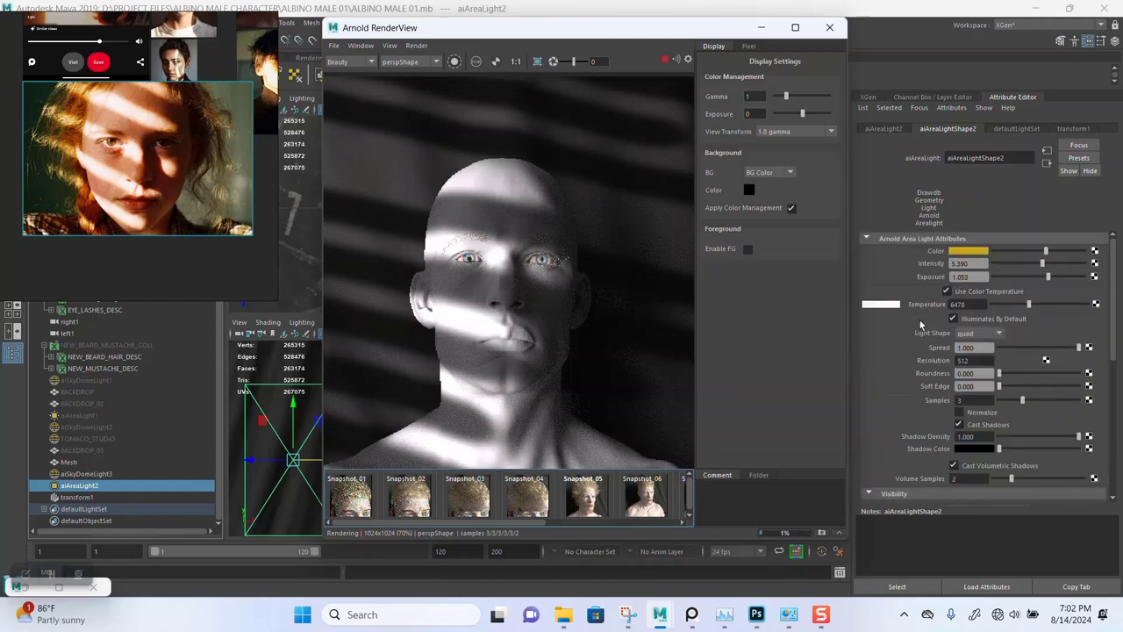
{"action": "left_click", "coordinate": [955, 290]}
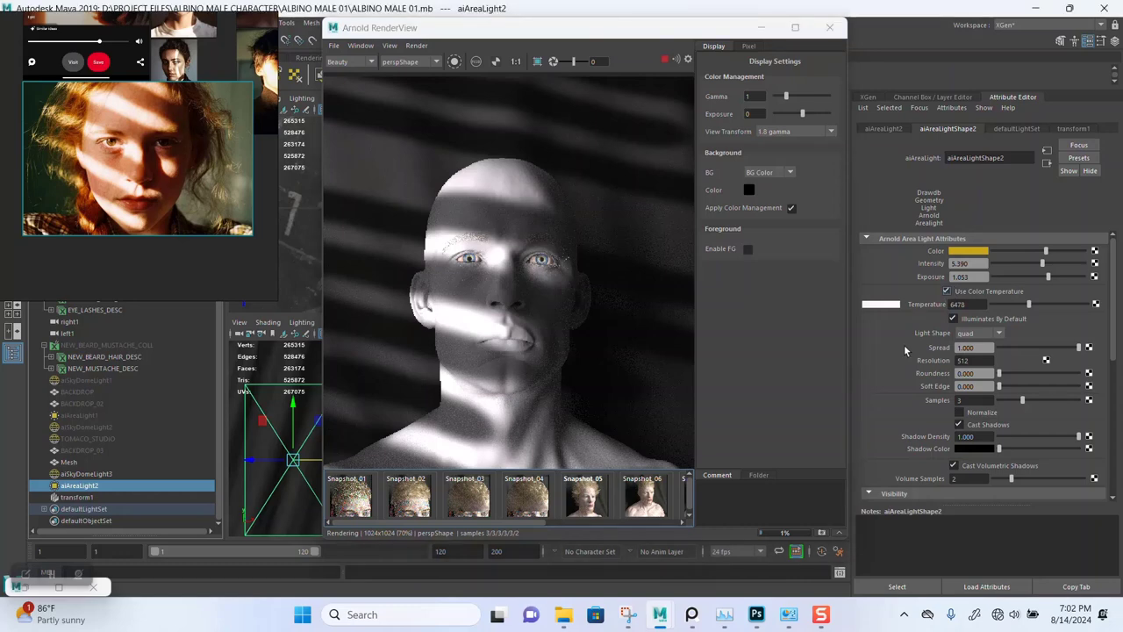
{"action": "left_click", "coordinate": [957, 293]}
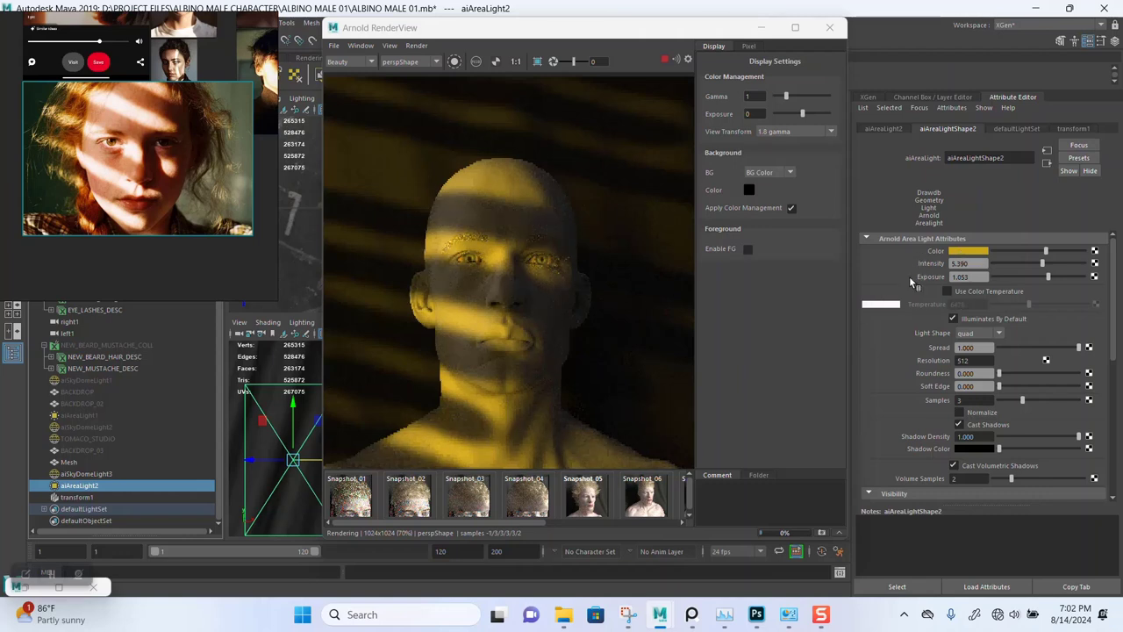
Try orange and pale tan light colours, then settle on white with color temperature 6478.
{"action": "left_click", "coordinate": [973, 253]}
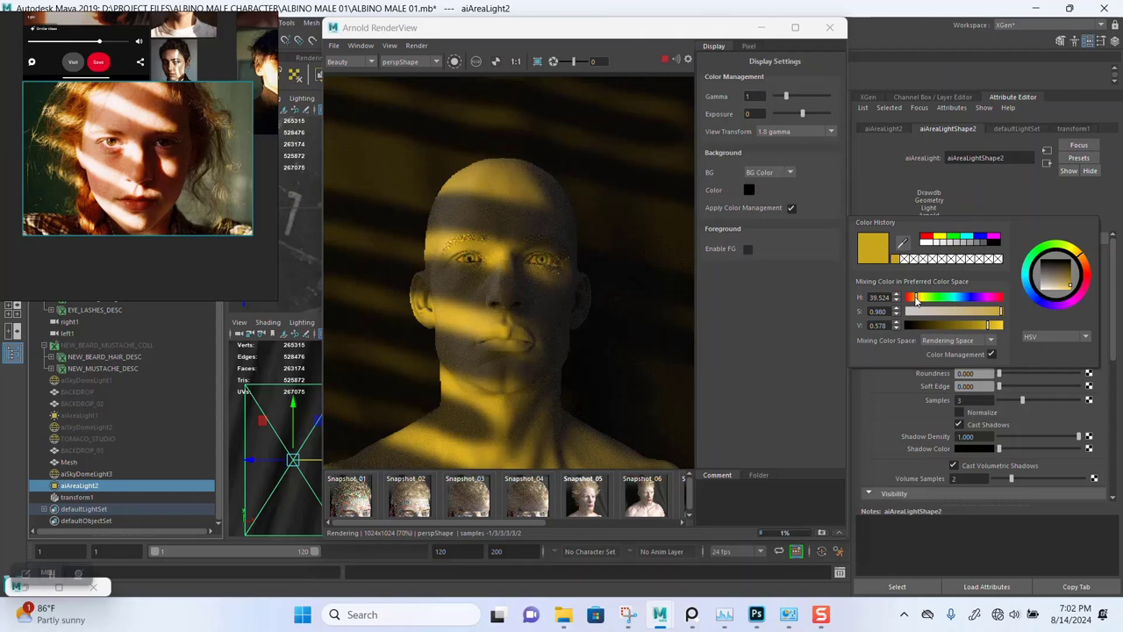
{"action": "left_click_drag", "start_coordinate": [1083, 271], "coordinate": [1085, 266]}
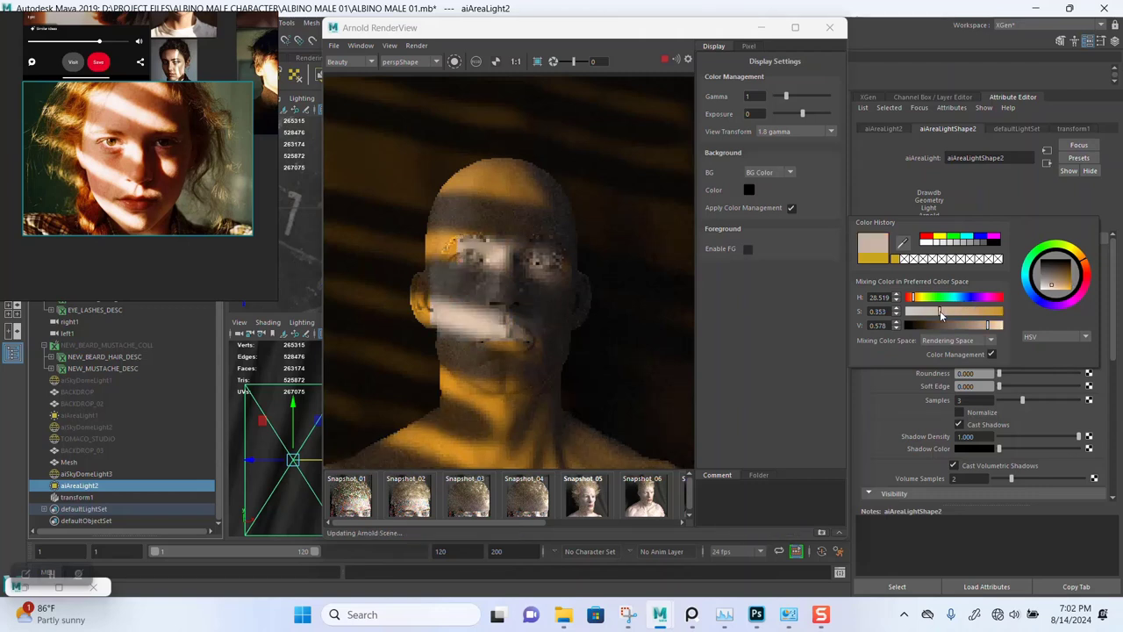
{"action": "left_click", "coordinate": [940, 312]}
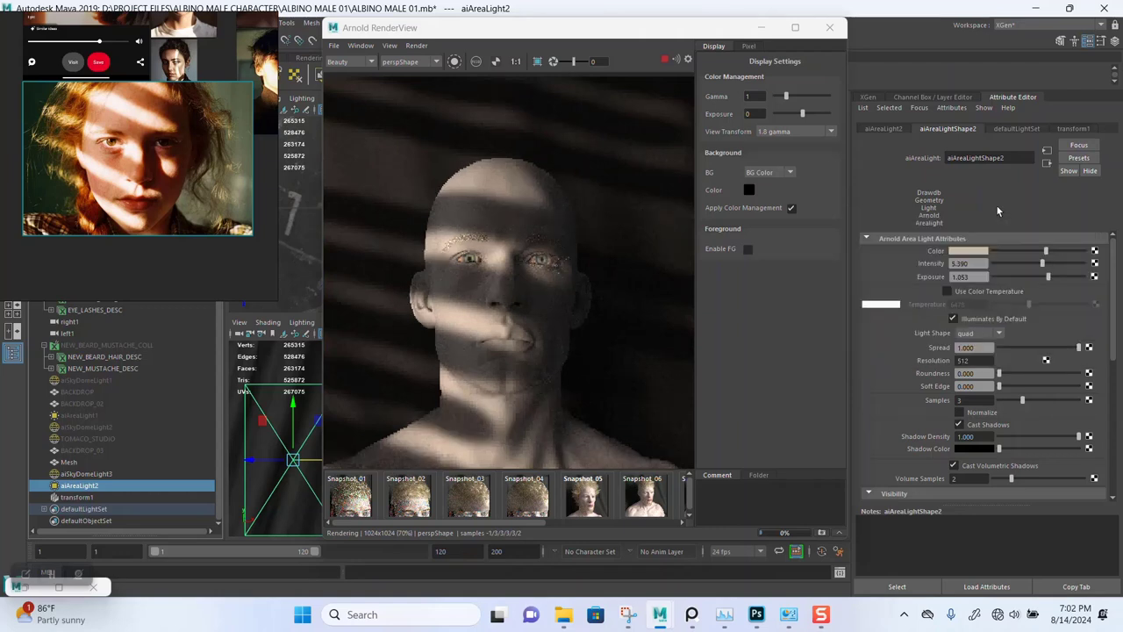
{"action": "left_click", "coordinate": [981, 252]}
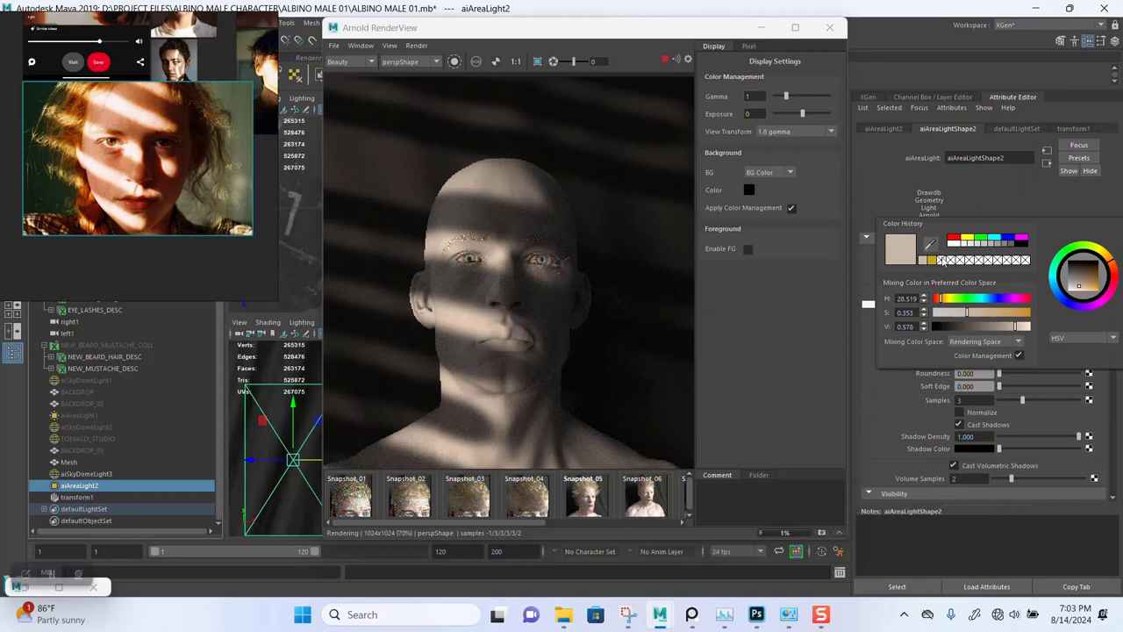
{"action": "left_click", "coordinate": [960, 246]}
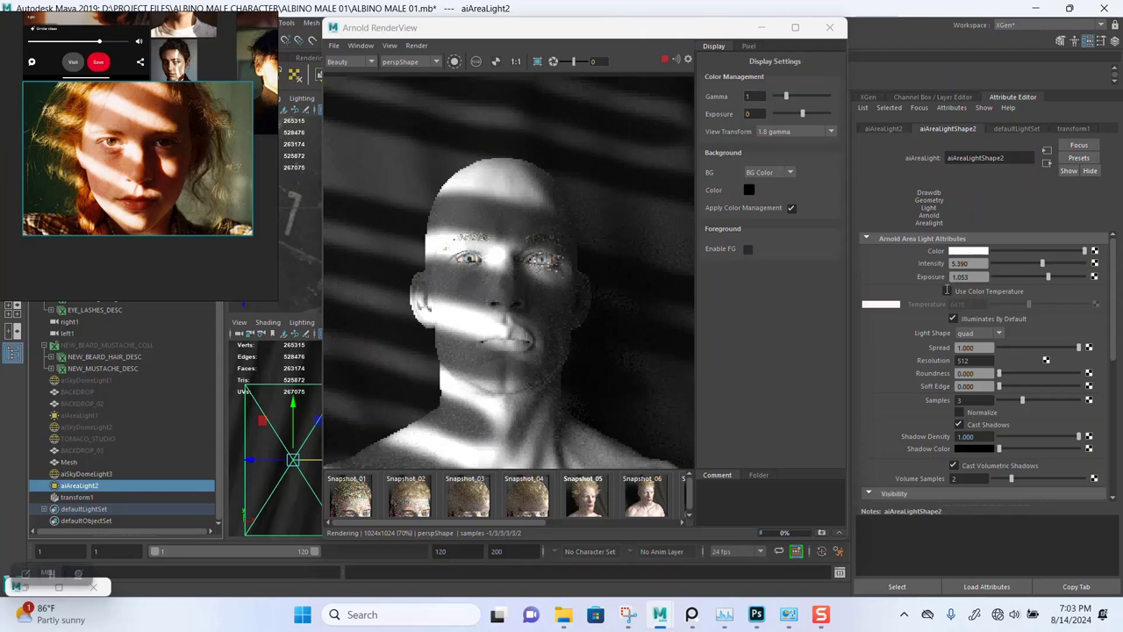
{"action": "left_click", "coordinate": [946, 290]}
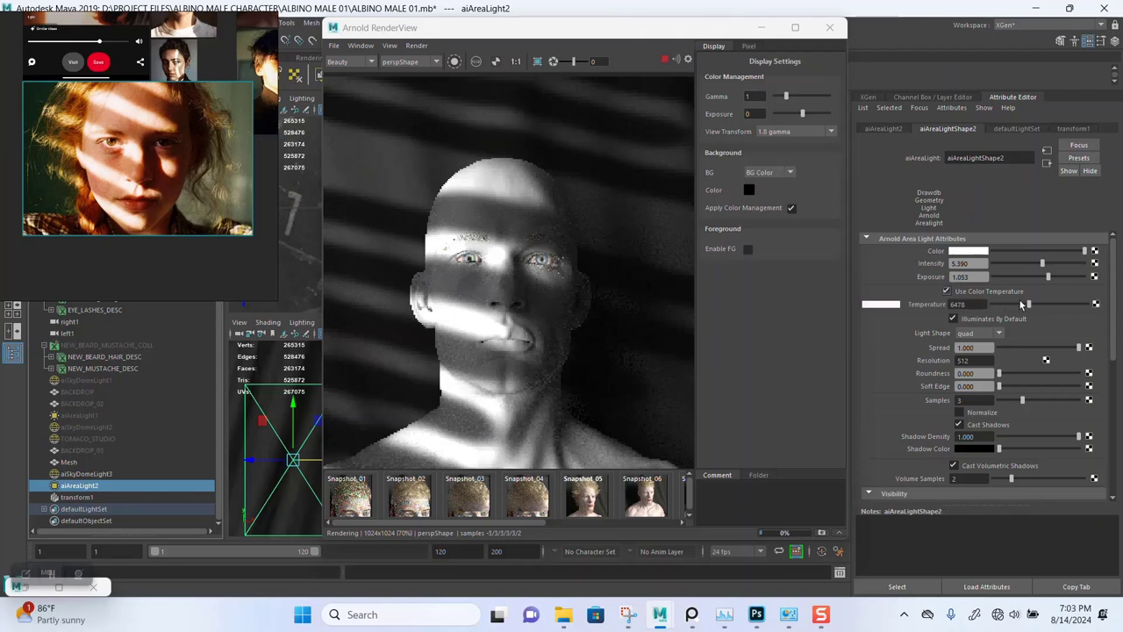
Set temperature 5783 and intensity 2.662, then test exposure values on the slider.
{"action": "left_click", "coordinate": [1023, 304]}
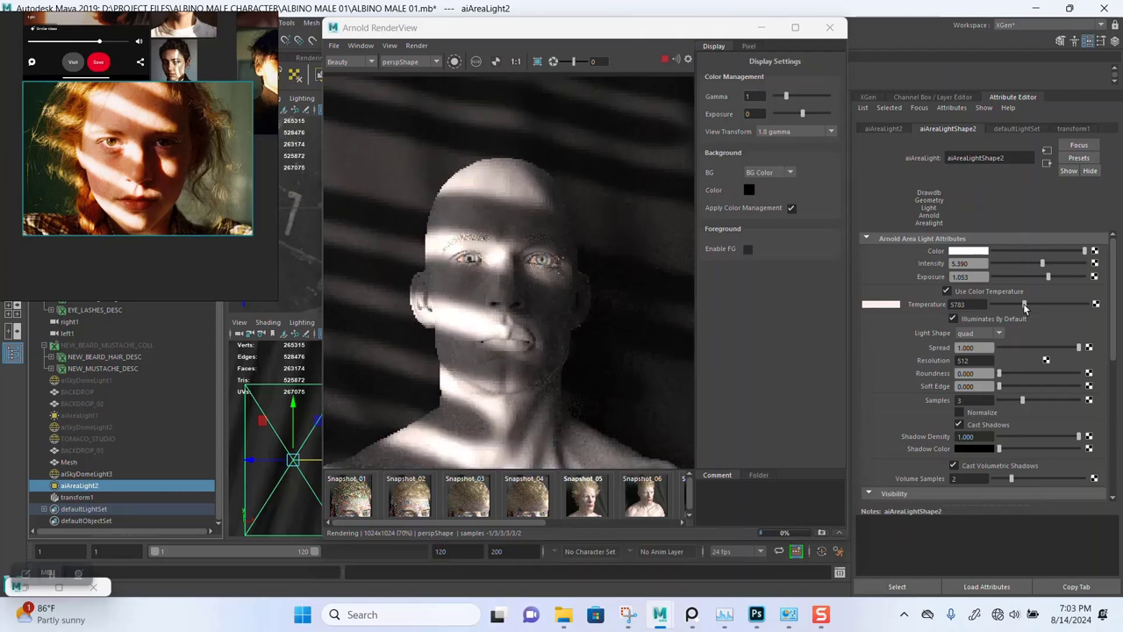
{"action": "left_click", "coordinate": [1018, 263]}
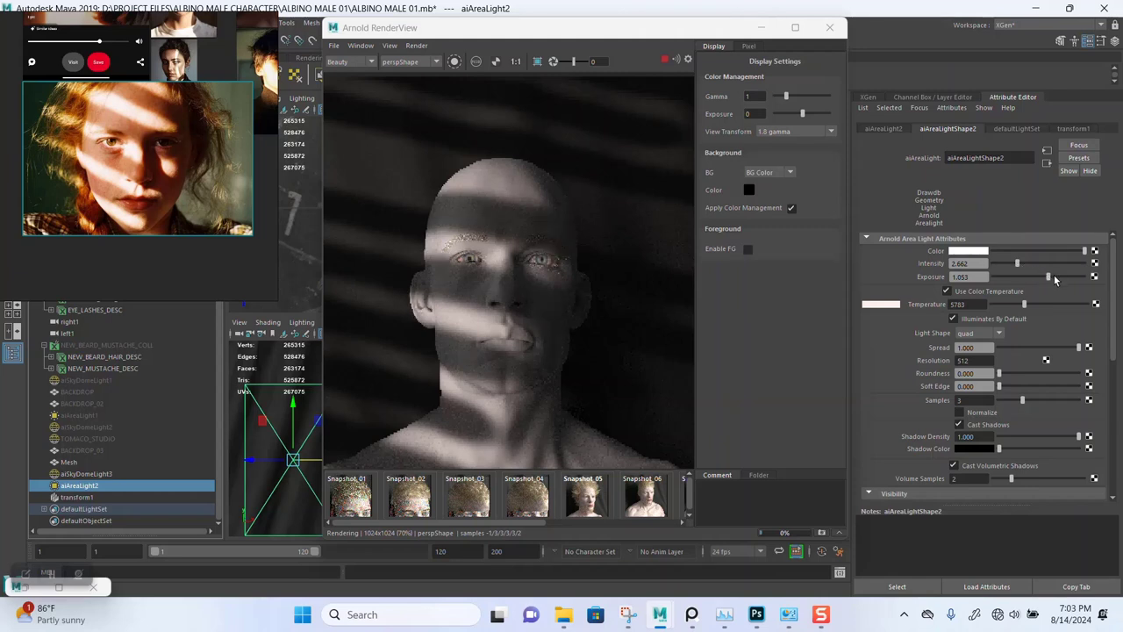
{"action": "left_click", "coordinate": [1054, 274]}
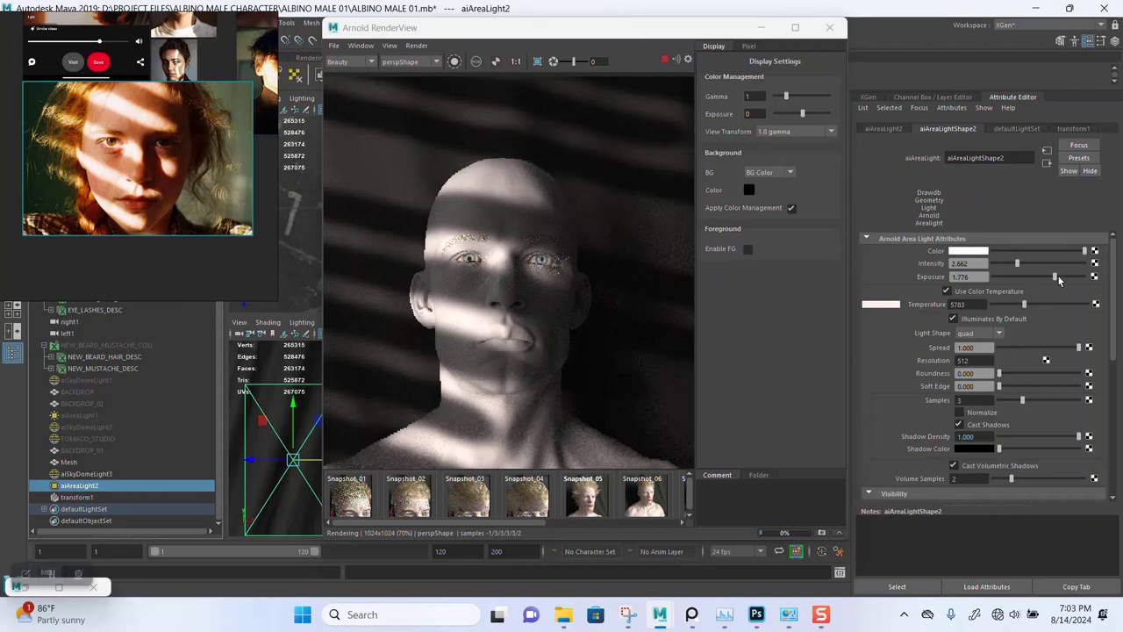
{"action": "left_click_drag", "start_coordinate": [1058, 275], "coordinate": [1058, 277]}
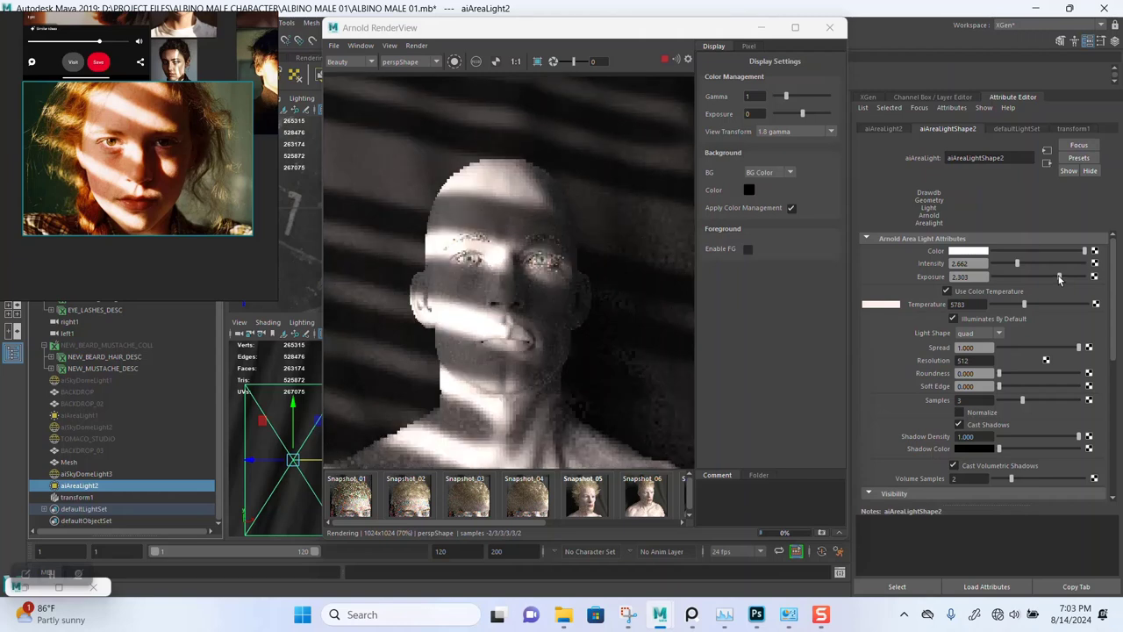
{"action": "left_click_drag", "start_coordinate": [1056, 276], "coordinate": [1055, 276]}
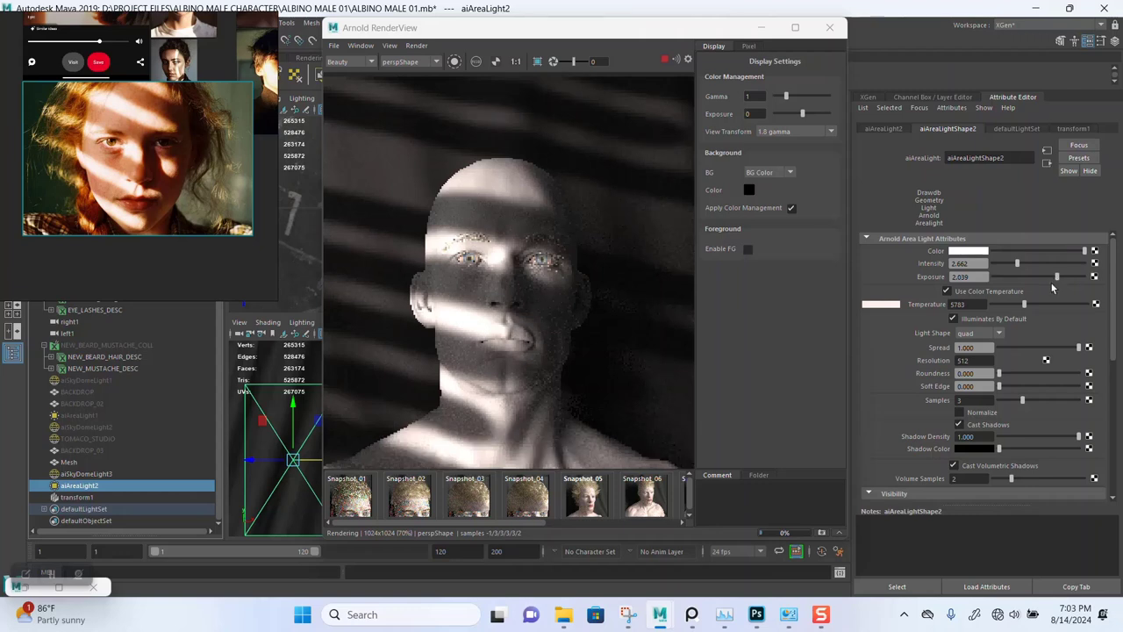
{"action": "left_click_drag", "start_coordinate": [1055, 279], "coordinate": [1051, 279]}
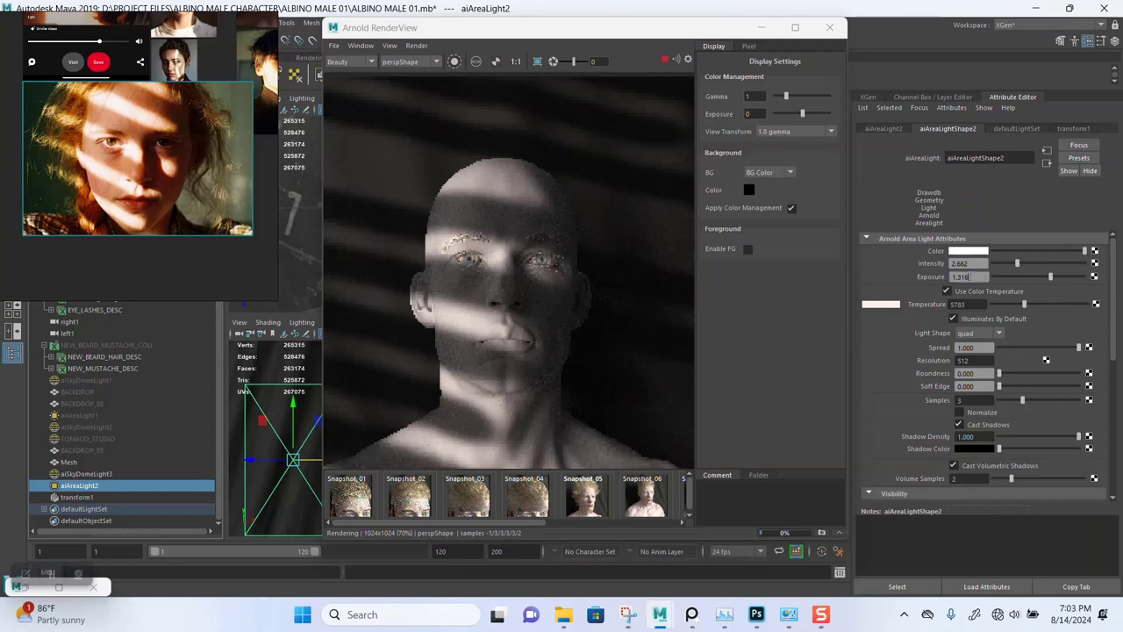
Enter an exposure of 1.5 for aiAreaLight2.
{"action": "key", "text": "Return"}
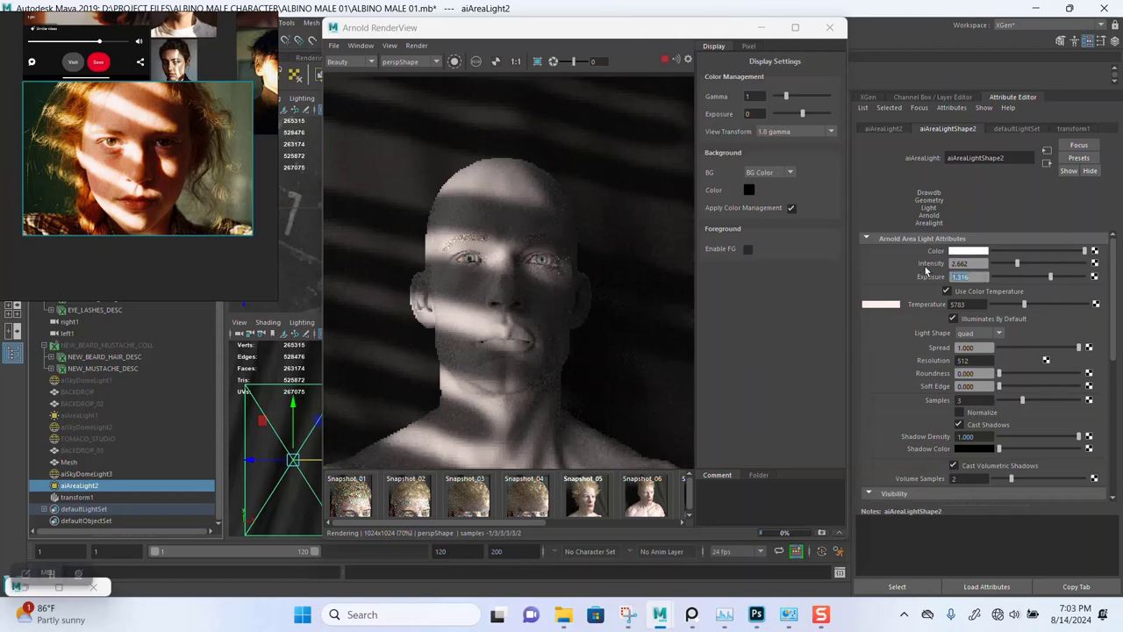
{"action": "type", "text": "1.5"}
{"action": "key", "text": "Return"}
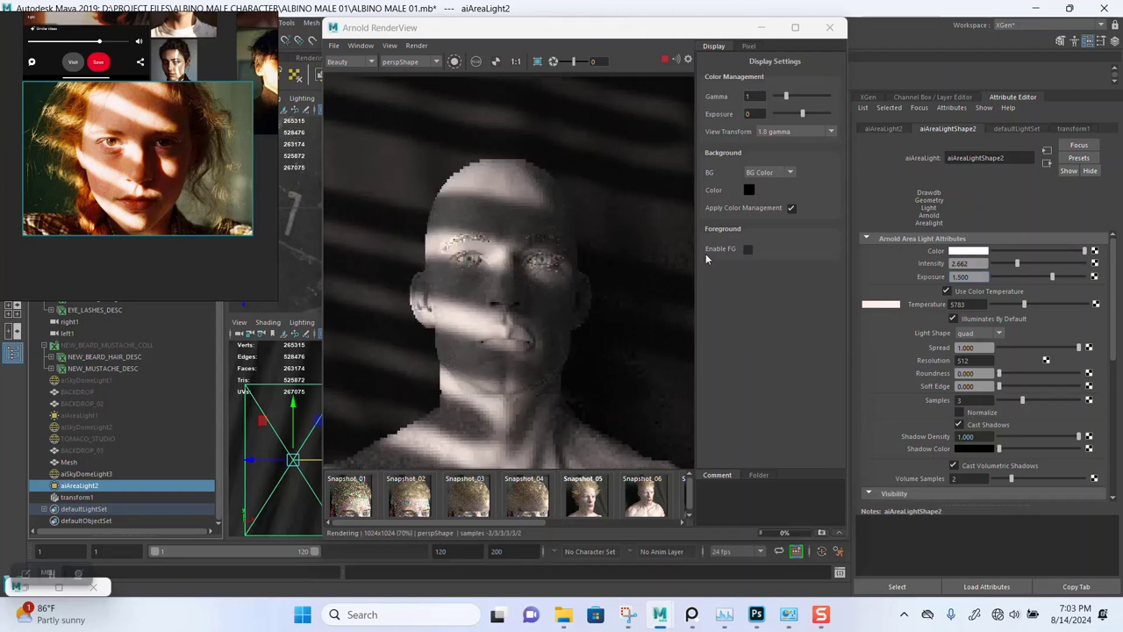
{"action": "scroll", "coordinate": [512, 293], "scroll_direction": "up", "scroll_amount": 1}
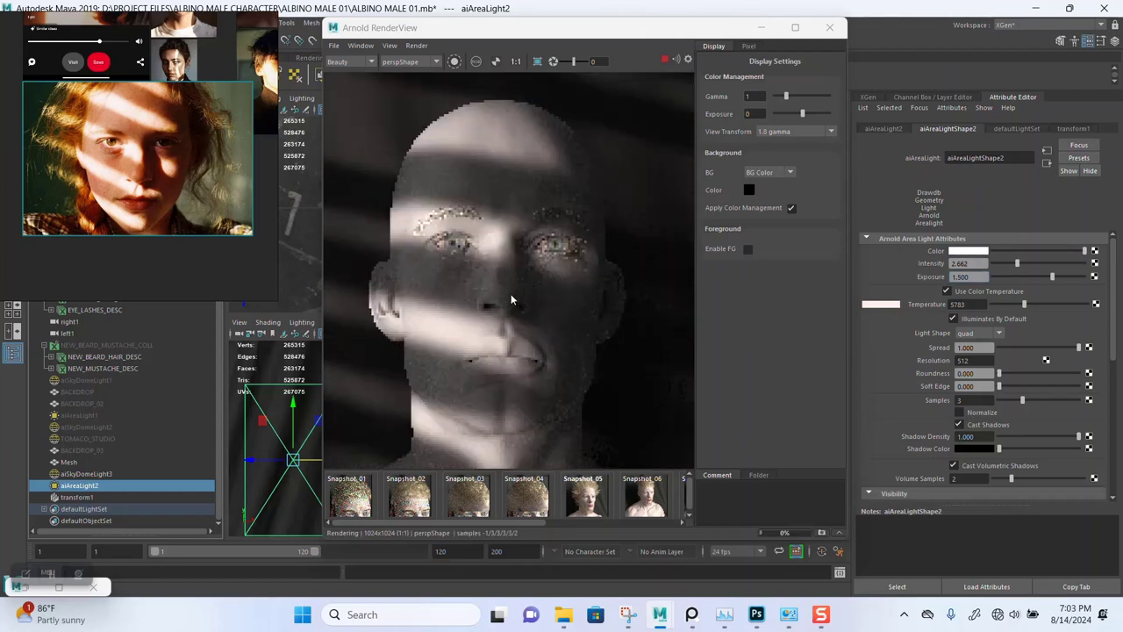
{"action": "scroll", "coordinate": [510, 294], "scroll_direction": "up", "scroll_amount": 1}
{"action": "scroll", "coordinate": [511, 294], "scroll_direction": "down", "scroll_amount": 2}
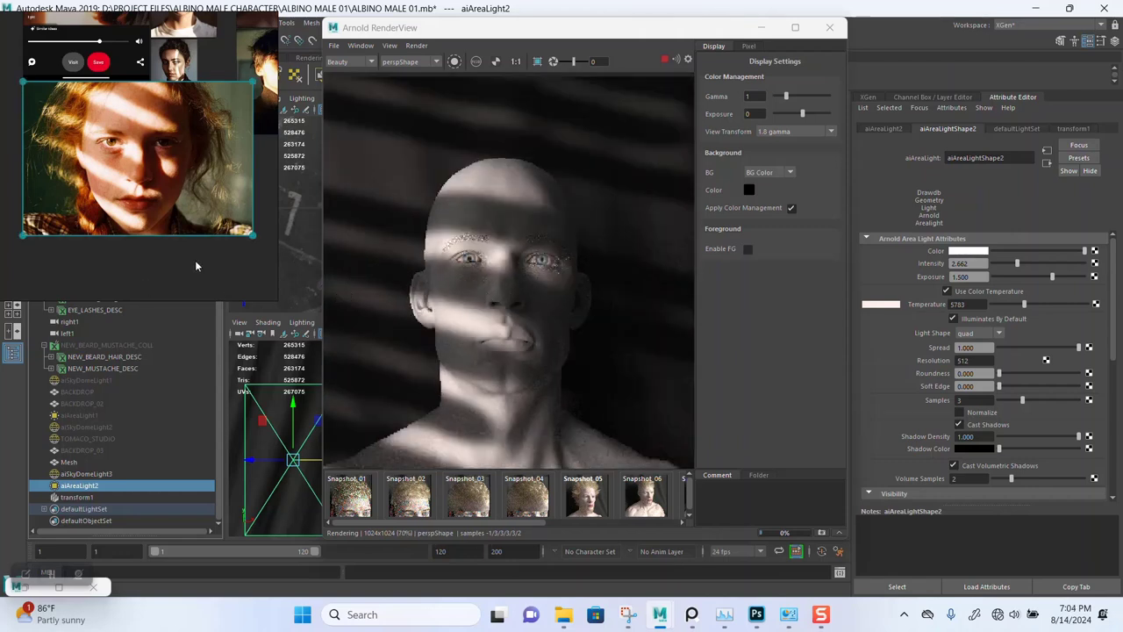
Give aiSkyDomeLight3 intensity 1 and rotate it 140 degrees on Y.
{"action": "left_click", "coordinate": [86, 474]}
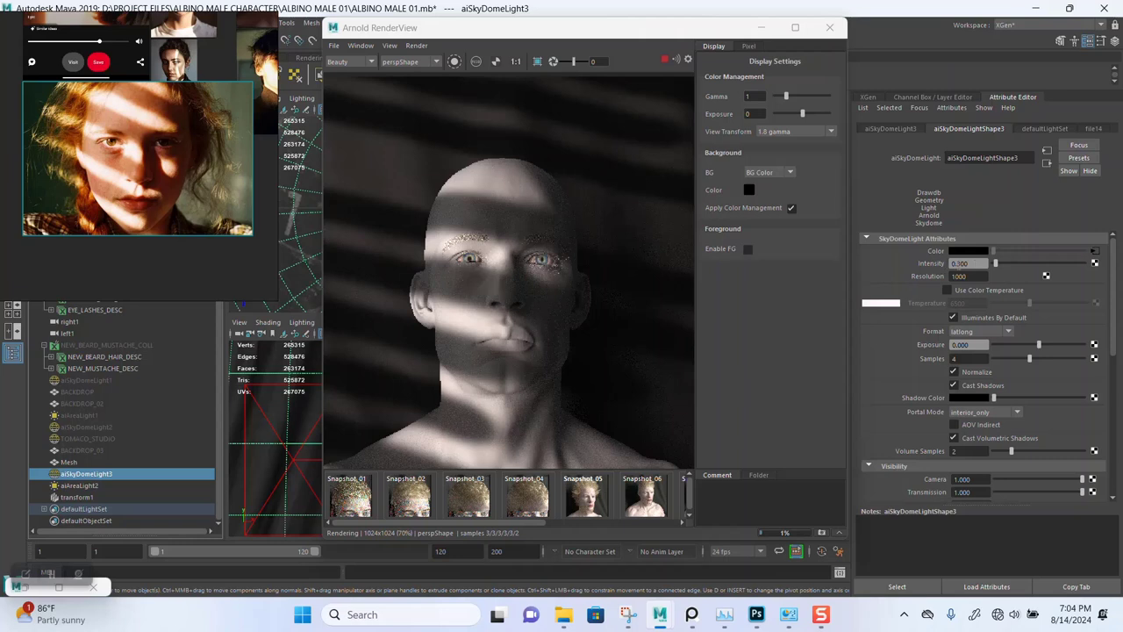
{"action": "left_click", "coordinate": [973, 263]}
{"action": "type", "text": "1"}
{"action": "key", "text": "Return"}
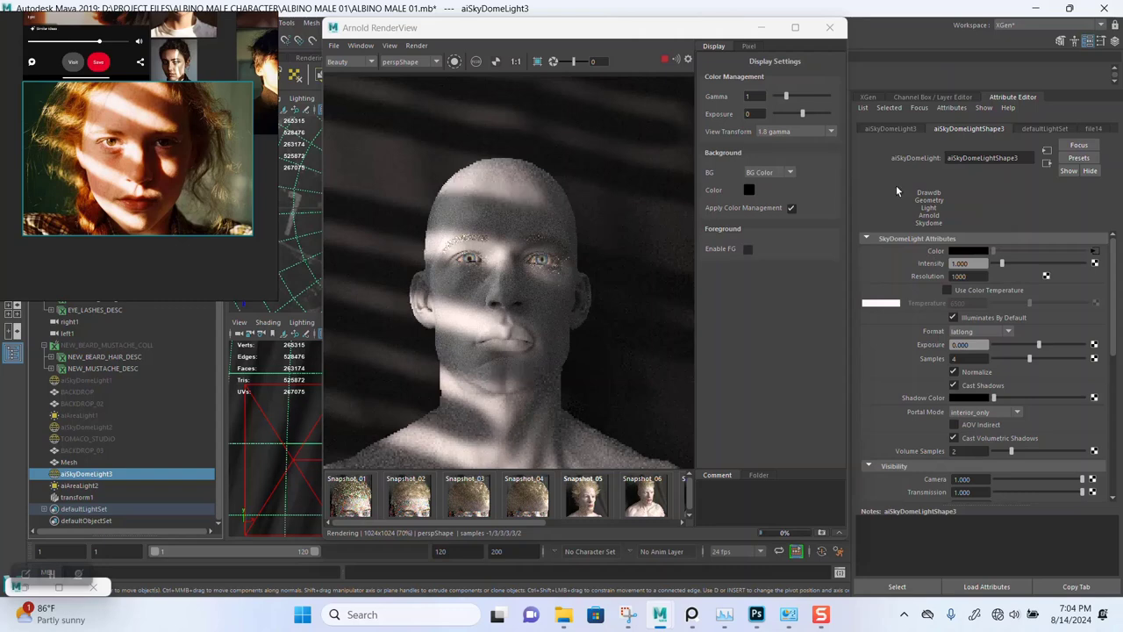
{"action": "left_click", "coordinate": [892, 130]}
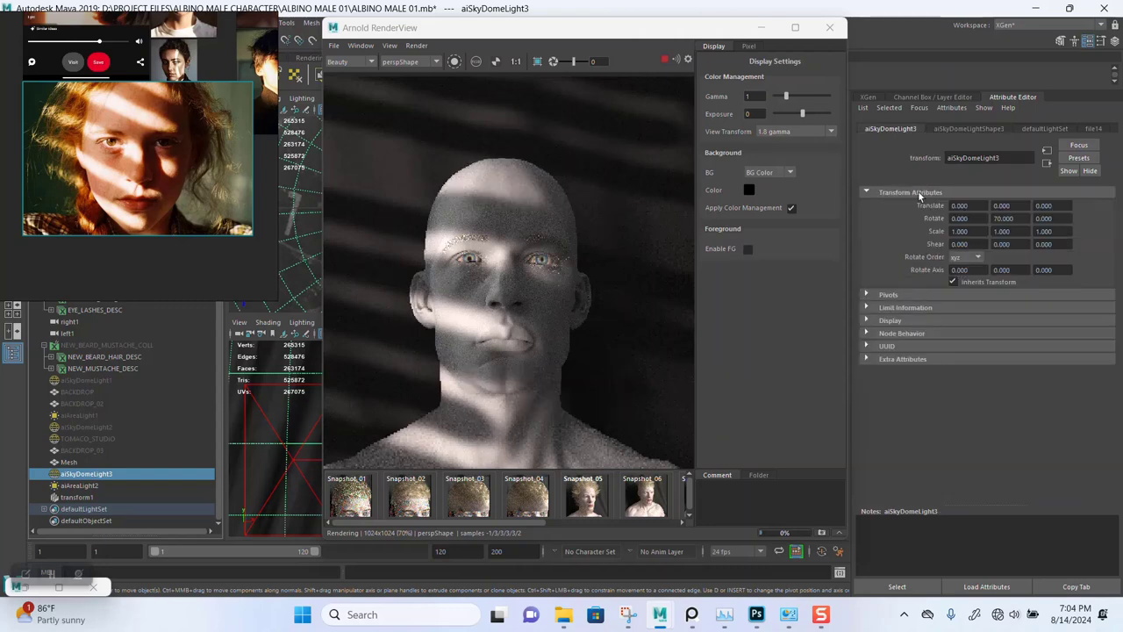
{"action": "left_click", "coordinate": [1024, 218]}
{"action": "type", "text": "140"}
{"action": "key", "text": "Return"}
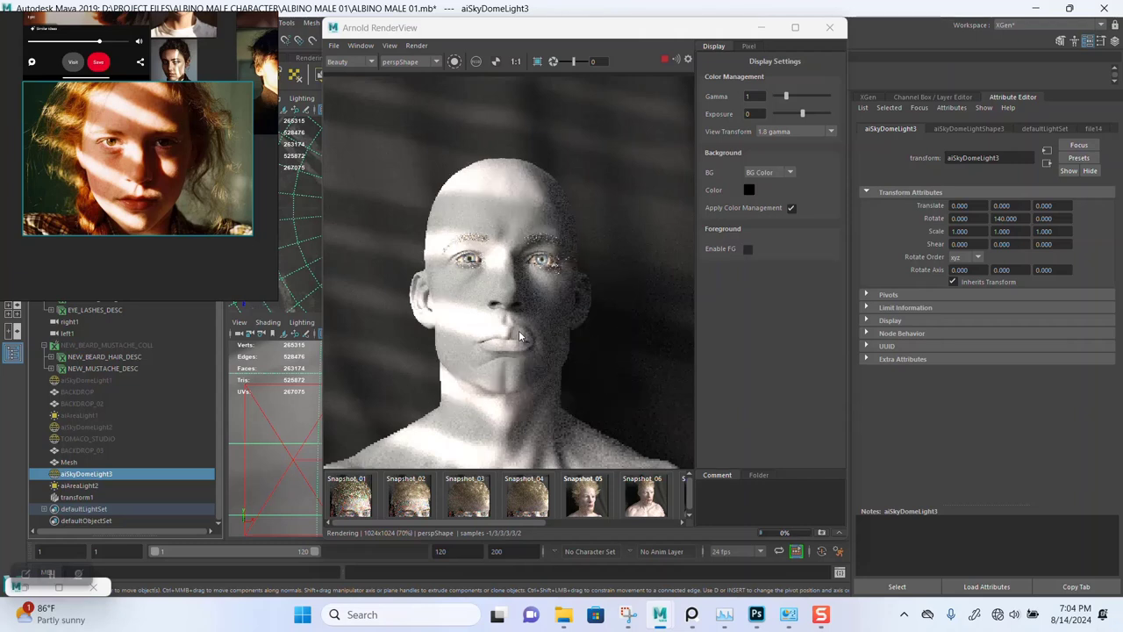
{"action": "scroll", "coordinate": [507, 316], "scroll_direction": "up", "scroll_amount": 1}
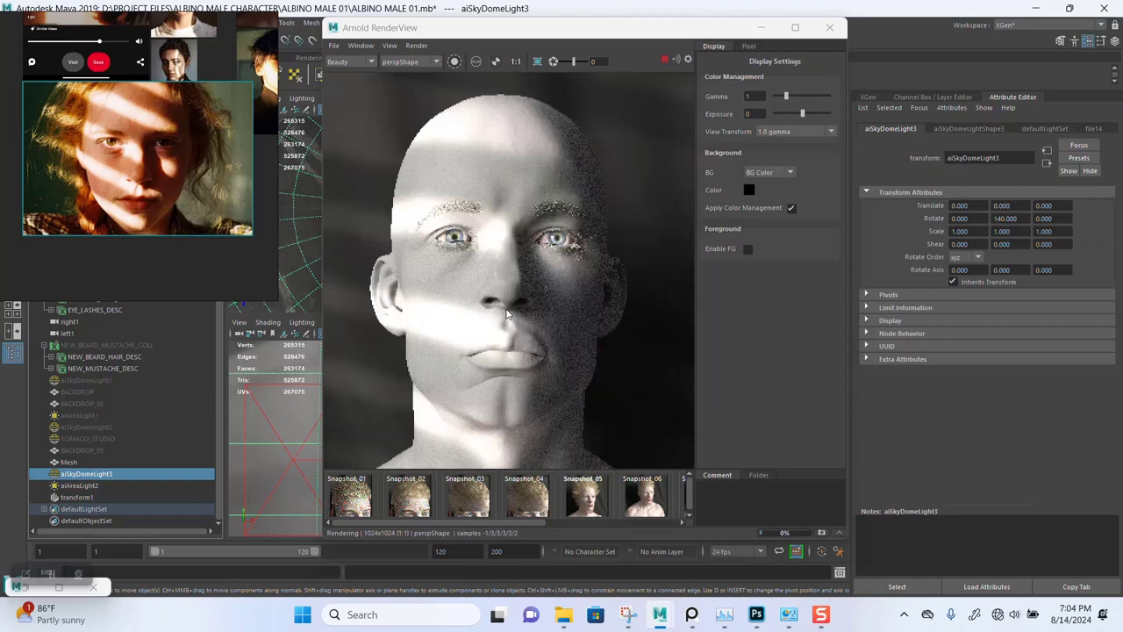
{"action": "scroll", "coordinate": [509, 314], "scroll_direction": "down", "scroll_amount": 1}
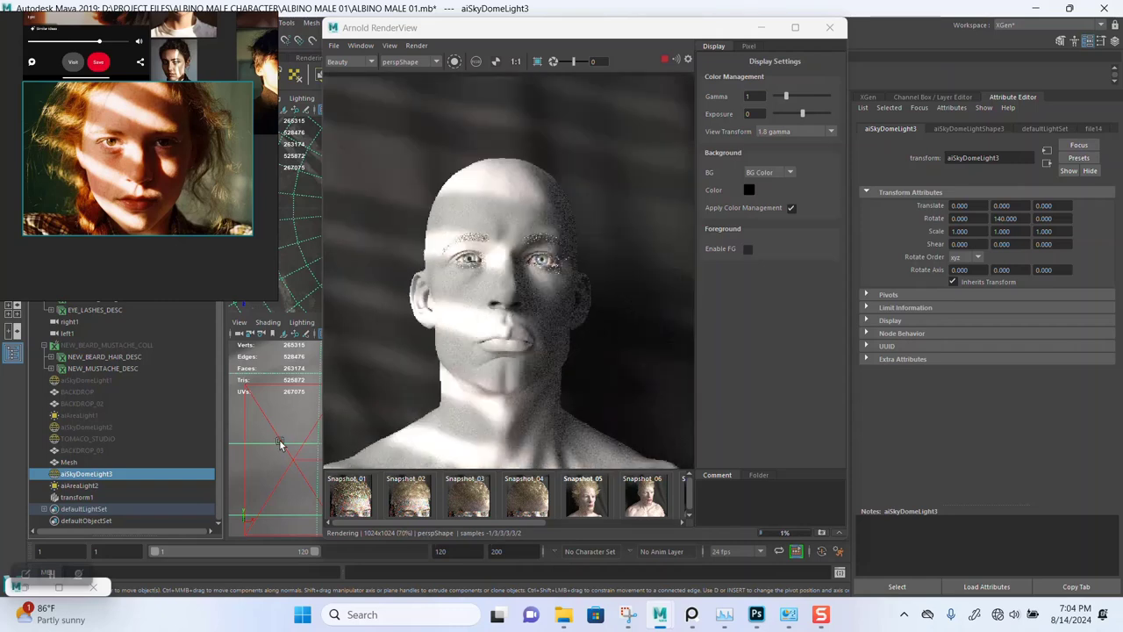
{"action": "left_click", "coordinate": [88, 485]}
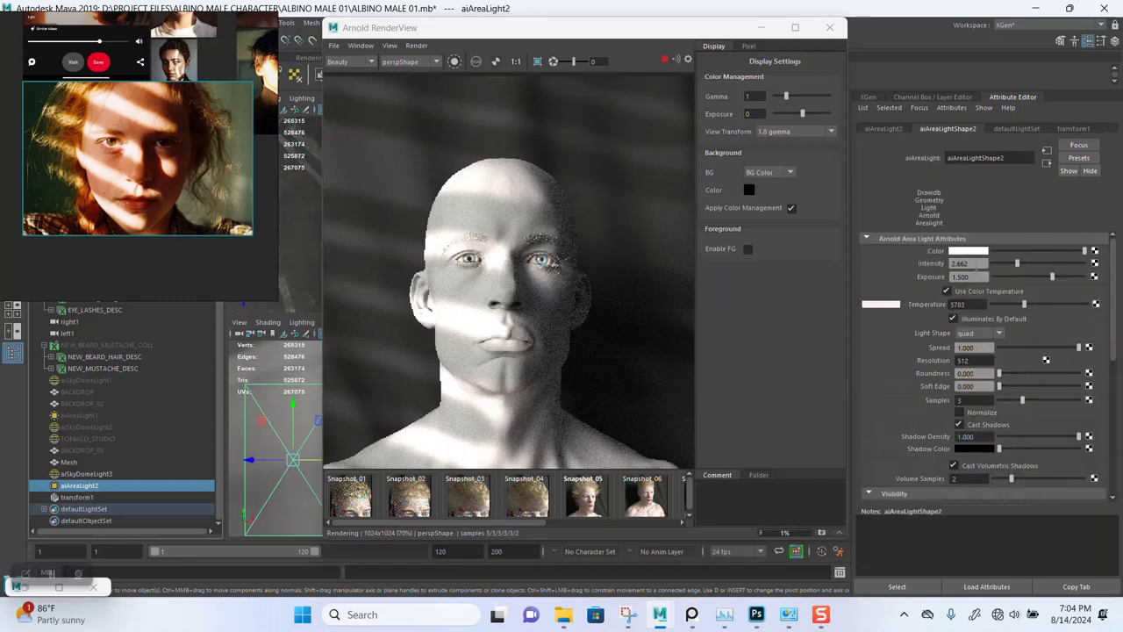
Set aiAreaLight2's intensity to 2 and save ALBINO MALE 01.mb.
{"action": "left_click", "coordinate": [965, 263]}
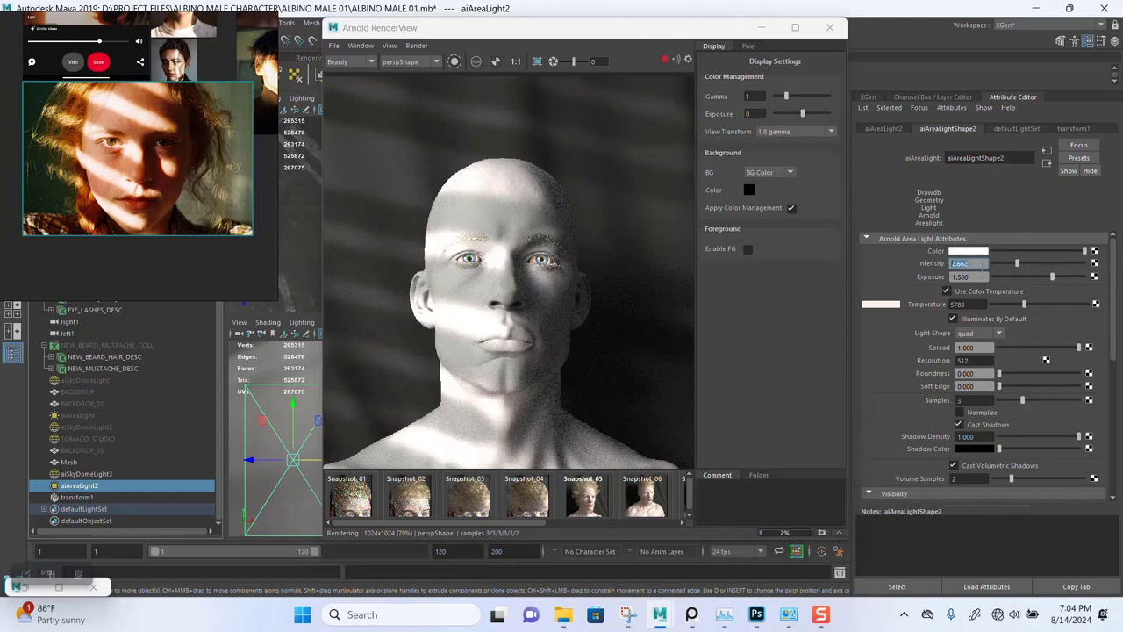
{"action": "type", "text": "1"}
{"action": "key", "text": "Return"}
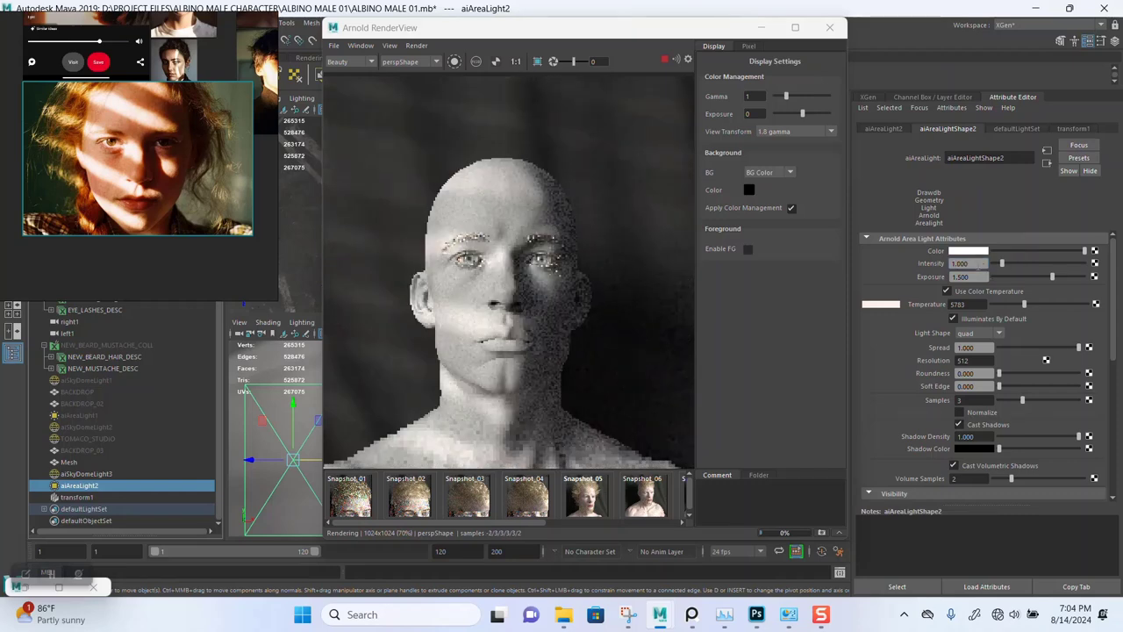
{"action": "left_click", "coordinate": [959, 264]}
{"action": "type", "text": "2"}
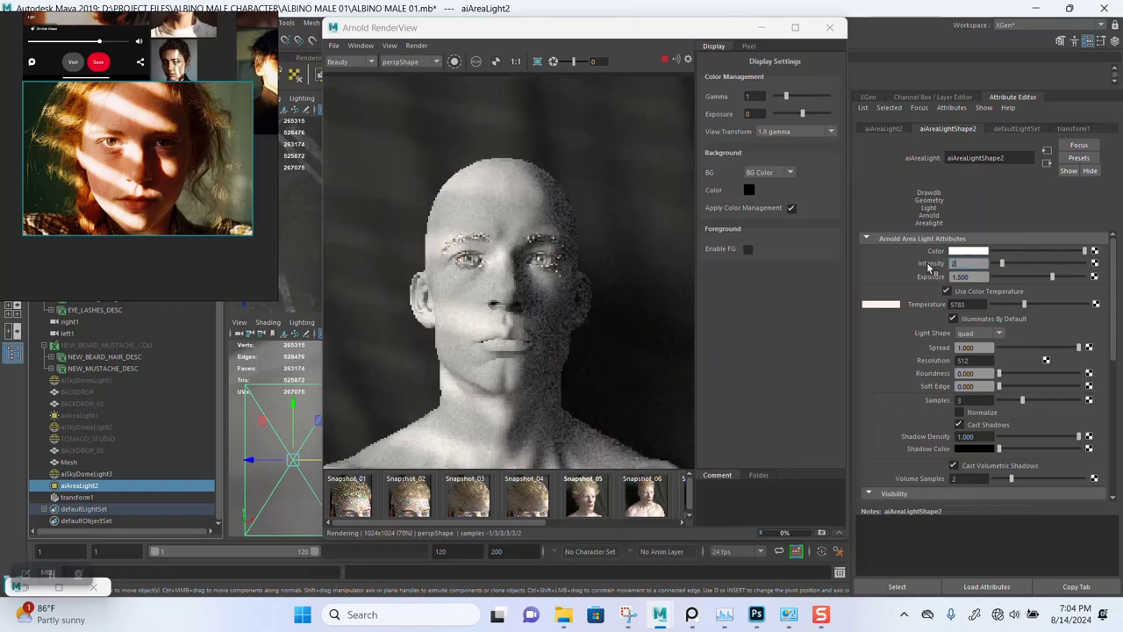
{"action": "key", "text": "Return"}
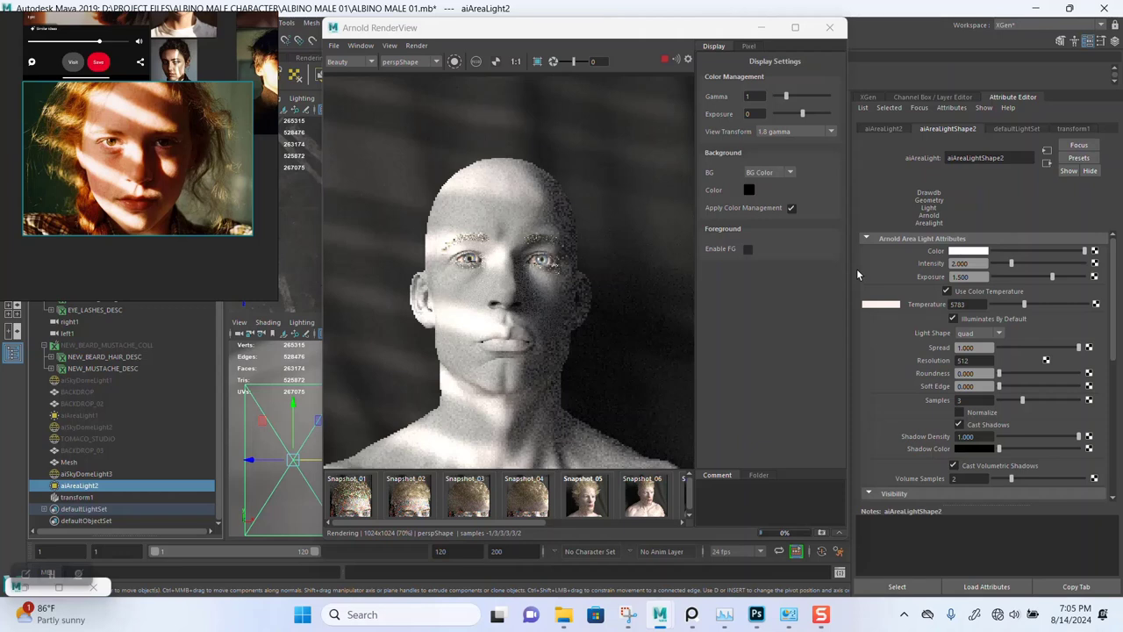
{"action": "key", "text": "ctrl+s"}
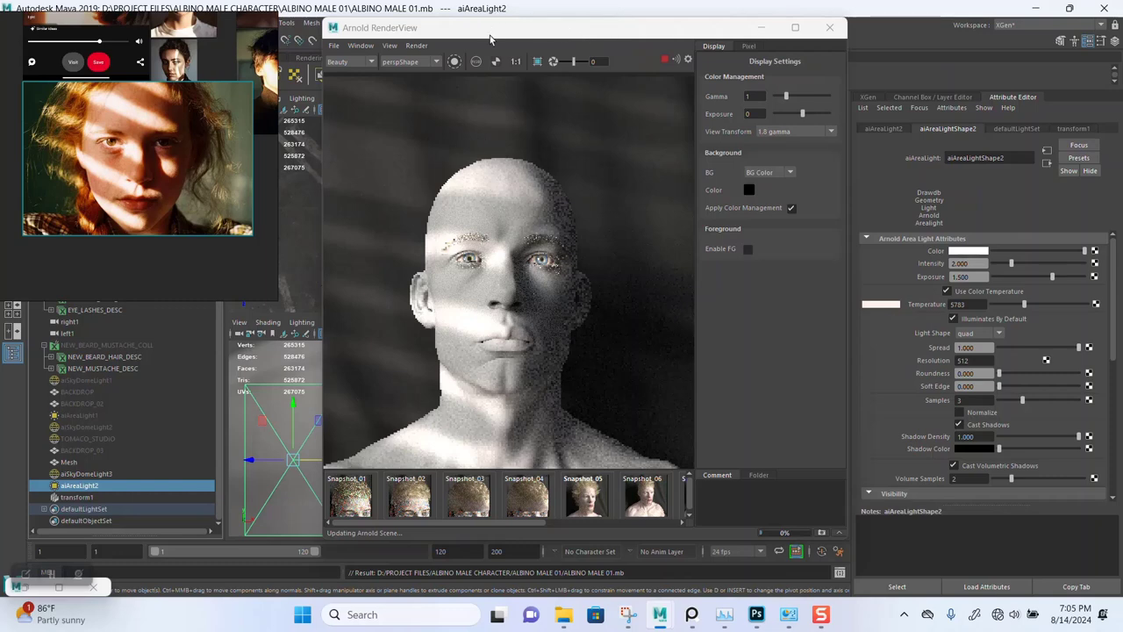
Select the light blocker and toggle Invert off, then back on, on its file15 stripe texture.
{"action": "left_click_drag", "start_coordinate": [490, 39], "coordinate": [588, 42]}
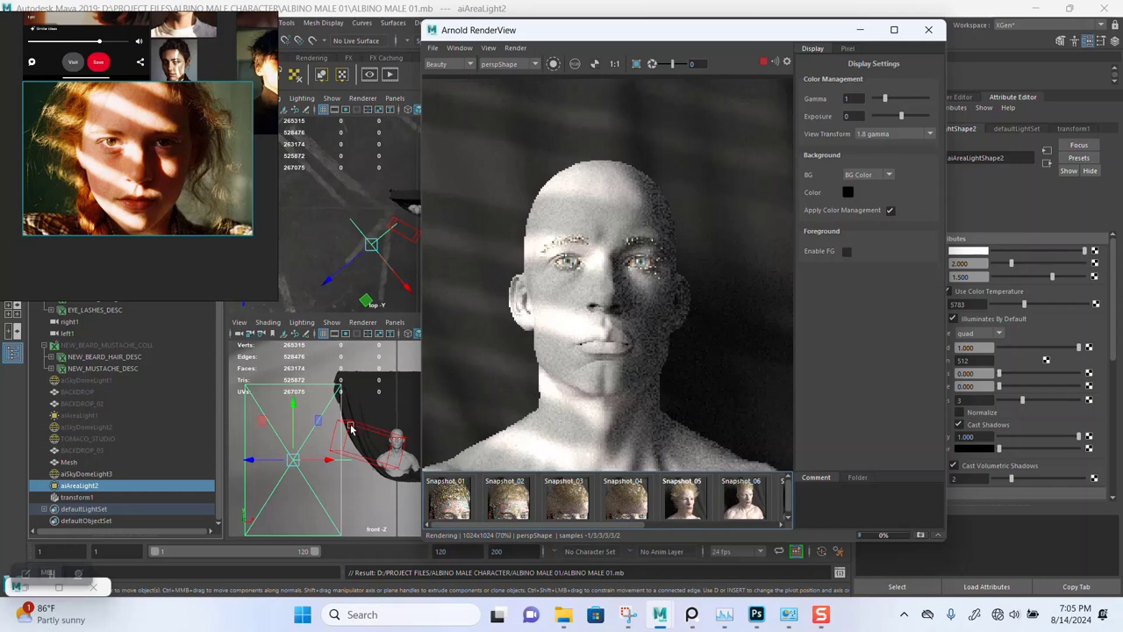
{"action": "left_click", "coordinate": [350, 428]}
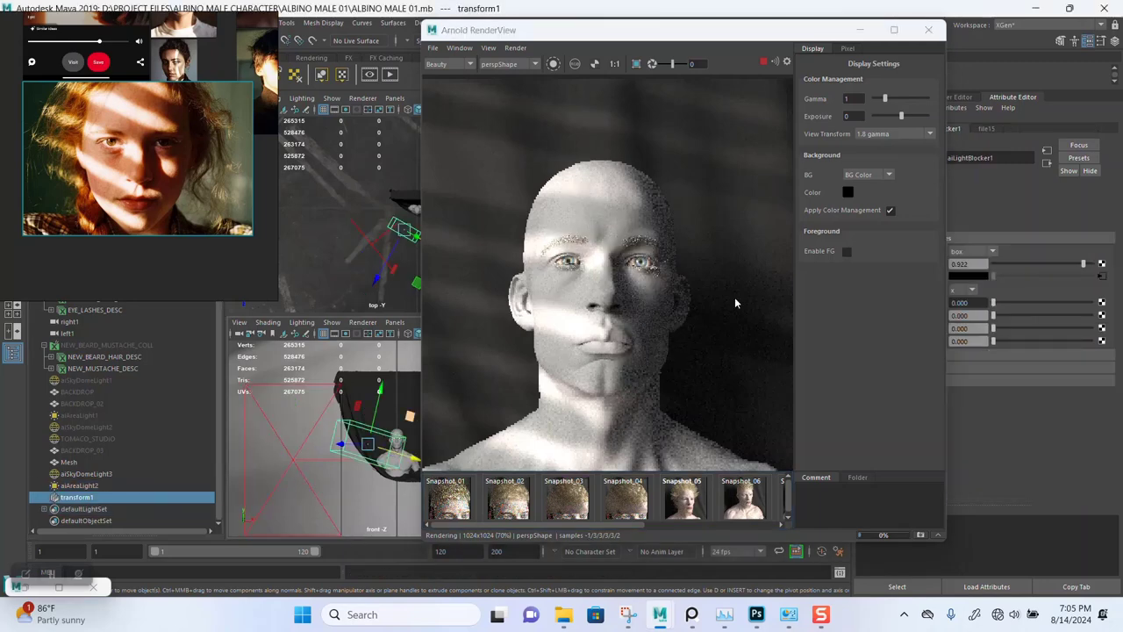
{"action": "left_click", "coordinate": [1102, 276]}
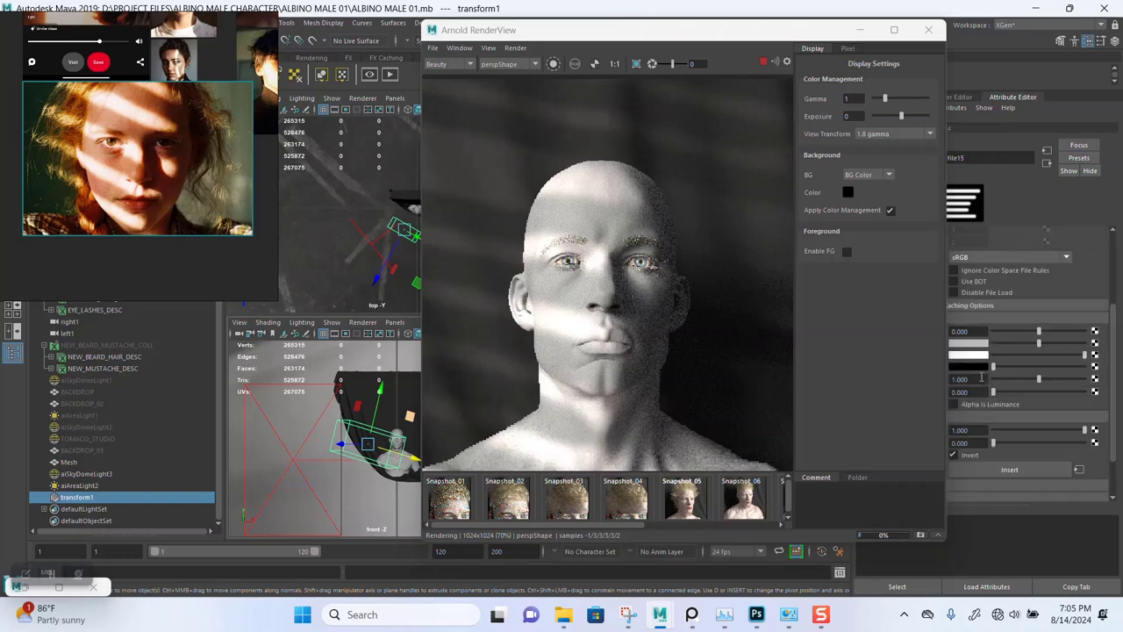
{"action": "left_click", "coordinate": [955, 455]}
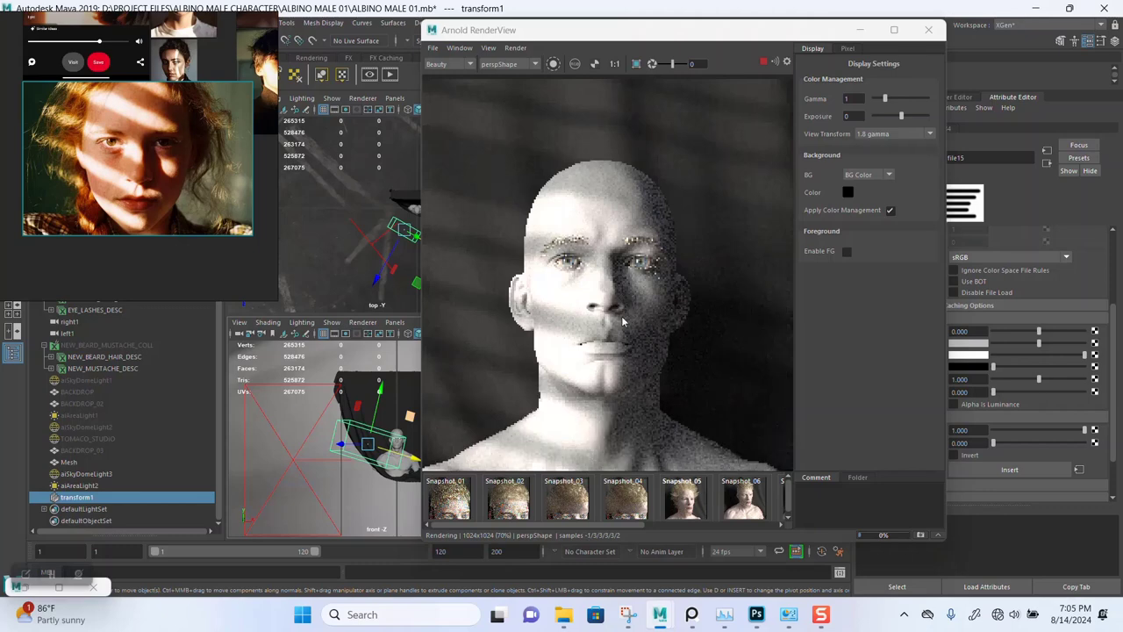
{"action": "scroll", "coordinate": [617, 316], "scroll_direction": "up", "scroll_amount": 2}
{"action": "scroll", "coordinate": [617, 316], "scroll_direction": "up", "scroll_amount": 2}
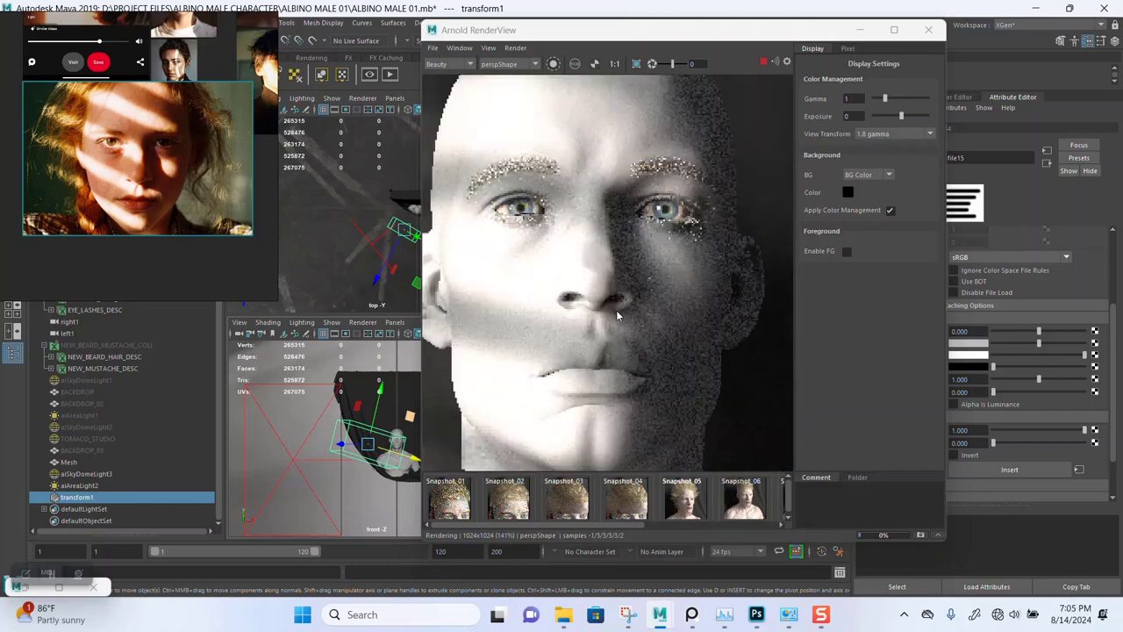
{"action": "scroll", "coordinate": [617, 316], "scroll_direction": "down", "scroll_amount": 3}
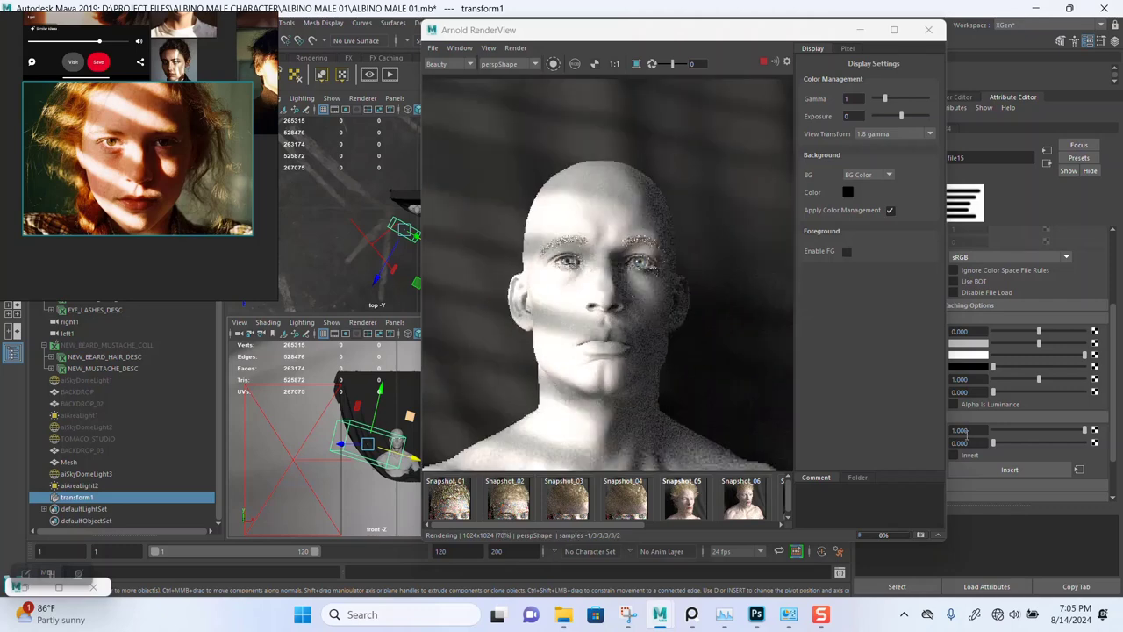
{"action": "left_click", "coordinate": [956, 455]}
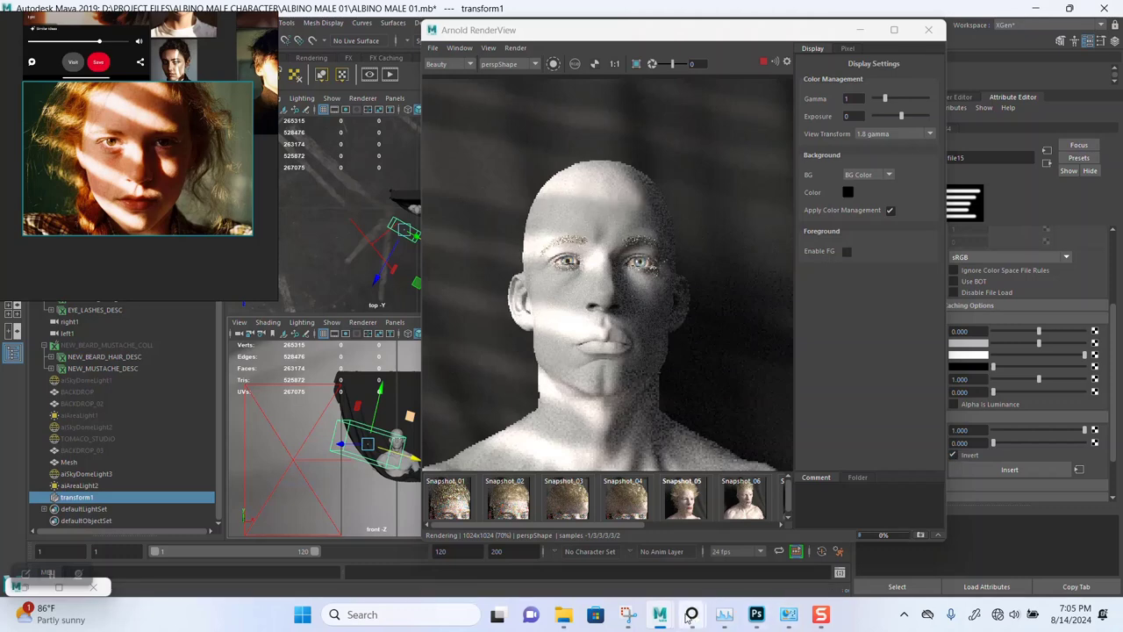
In Photoshop, stretch the blurred stripe bars taller toward the top of the canvas.
{"action": "left_click", "coordinate": [756, 614]}
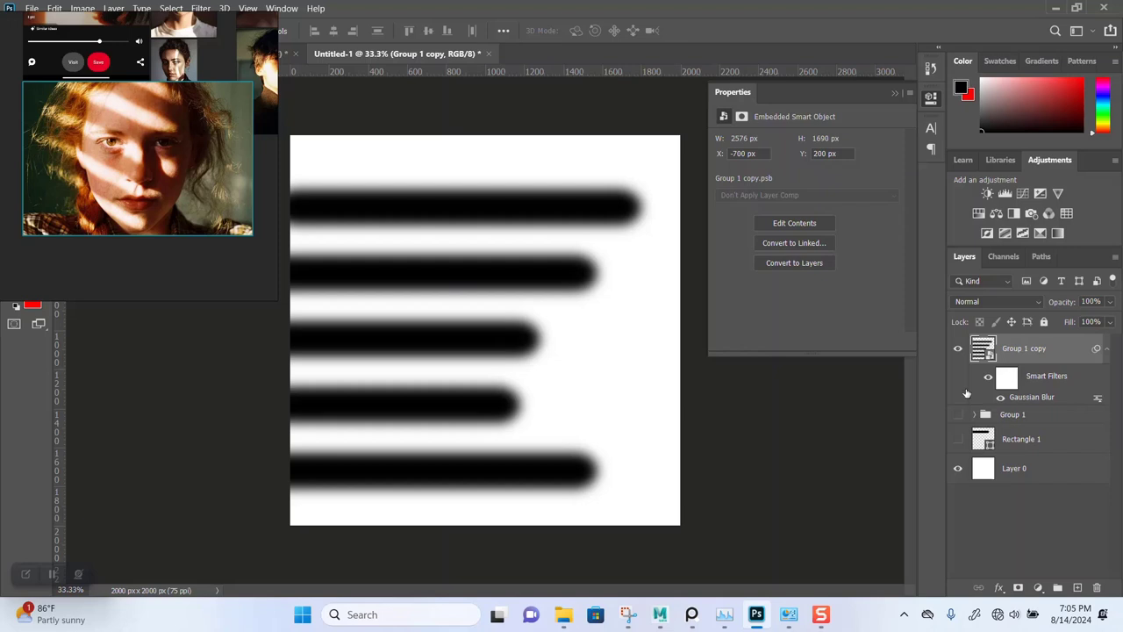
{"action": "key", "text": "ctrl+t"}
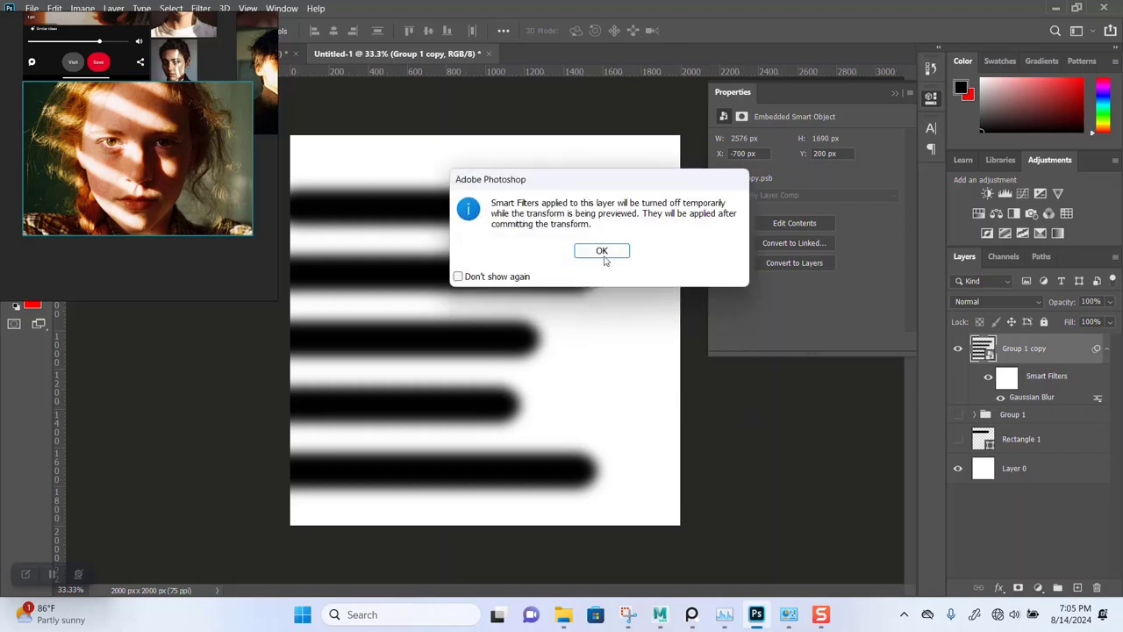
{"action": "left_click", "coordinate": [602, 253]}
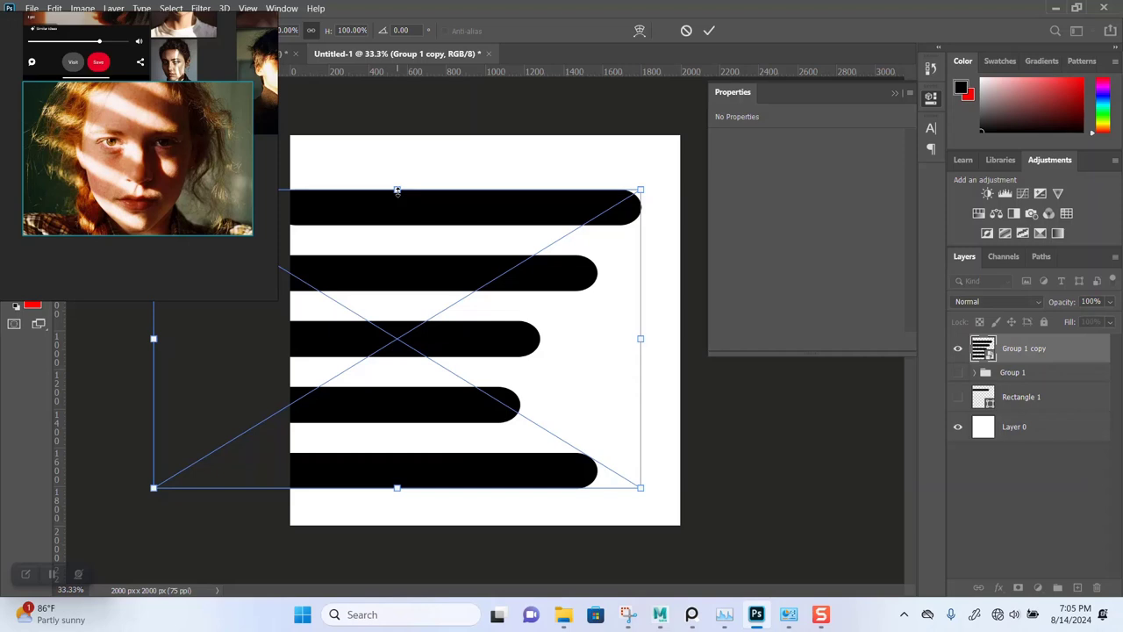
{"action": "left_click_drag", "start_coordinate": [397, 190], "coordinate": [408, 137]}
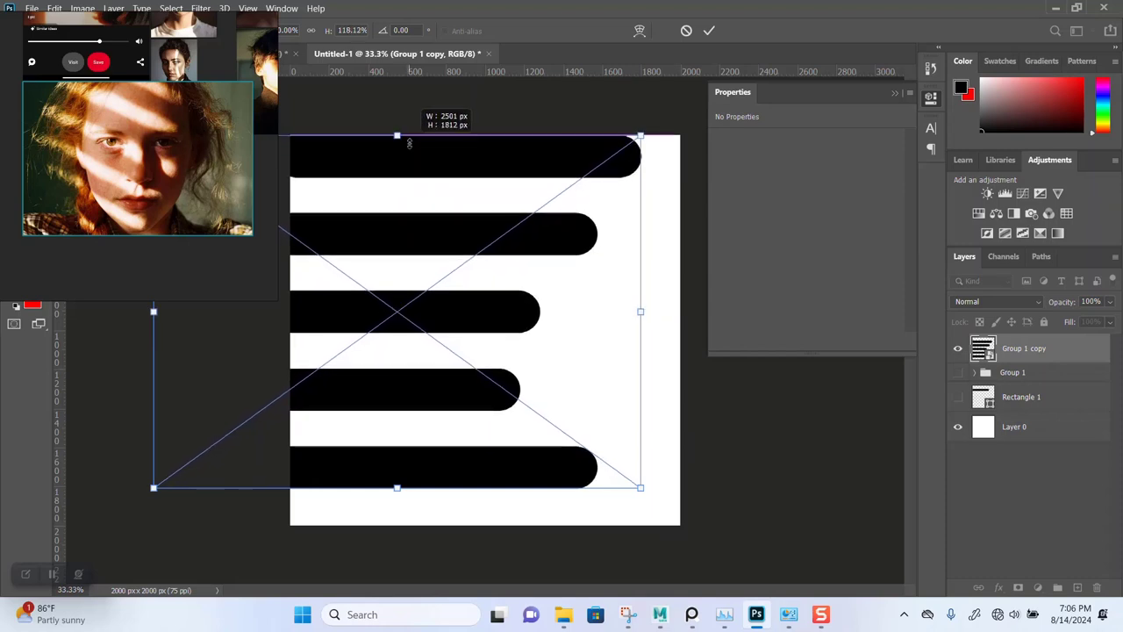
{"action": "key", "text": "Return"}
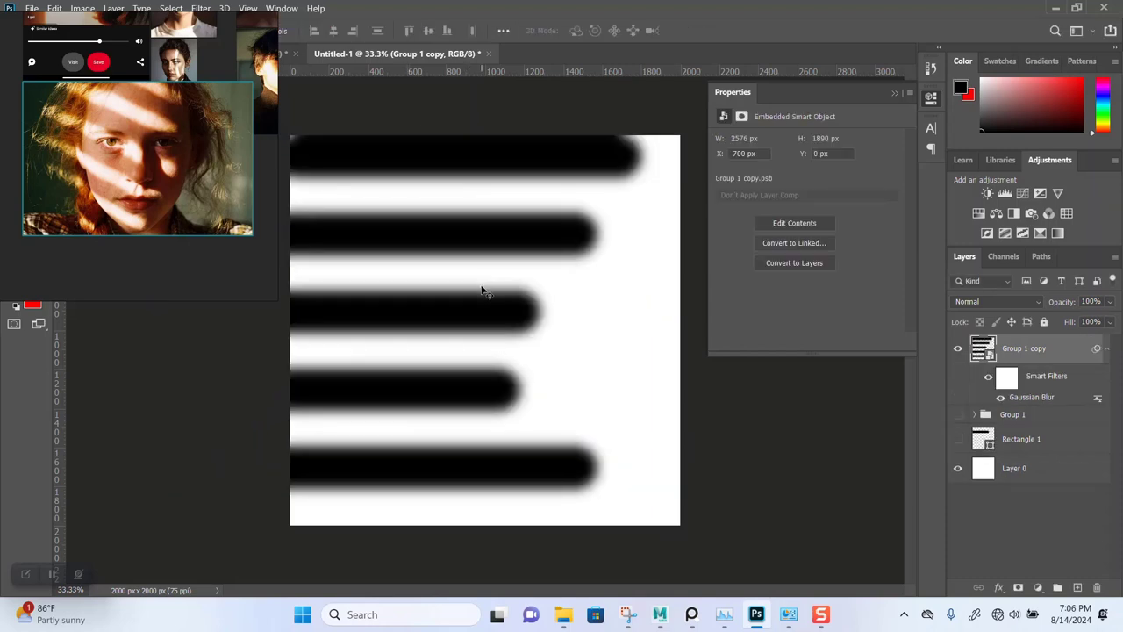
{"action": "left_click_drag", "start_coordinate": [469, 315], "coordinate": [472, 326]}
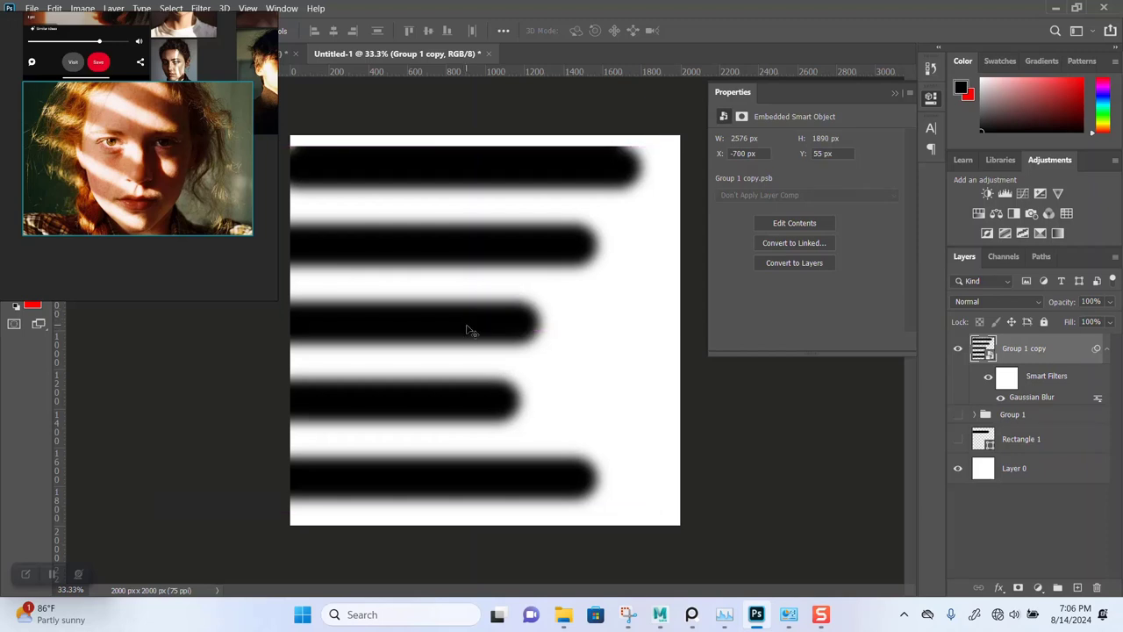
{"action": "key", "text": "ctrl+z"}
{"action": "key", "text": "ctrl+z"}
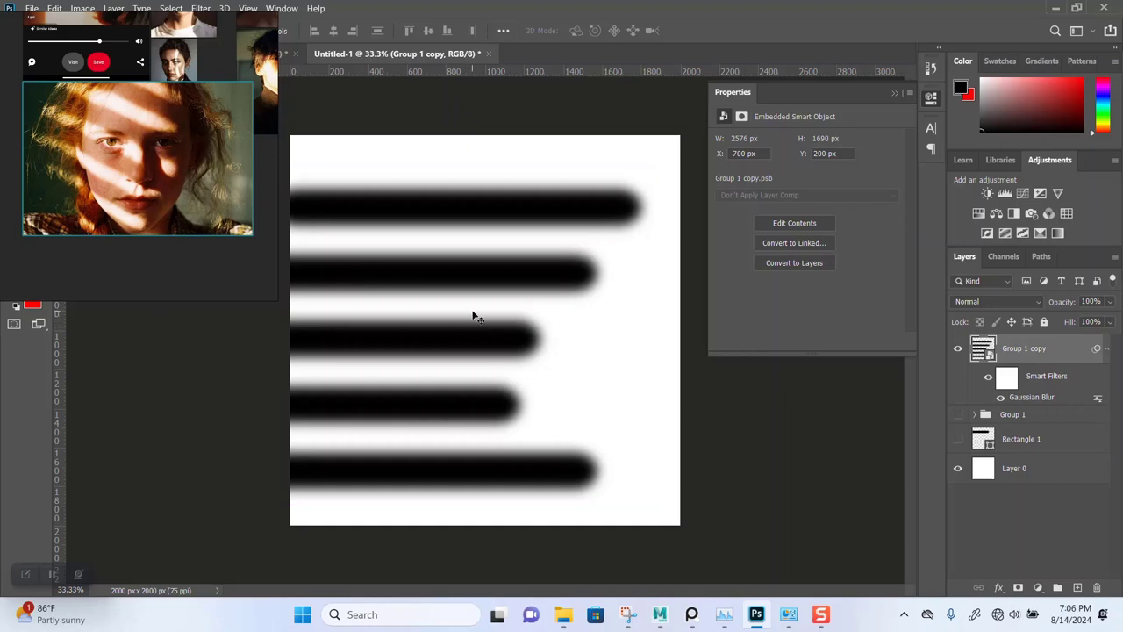
Stretch the bars down to the canvas bottom and up to the top, shifted slightly right.
{"action": "key", "text": "ctrl+t"}
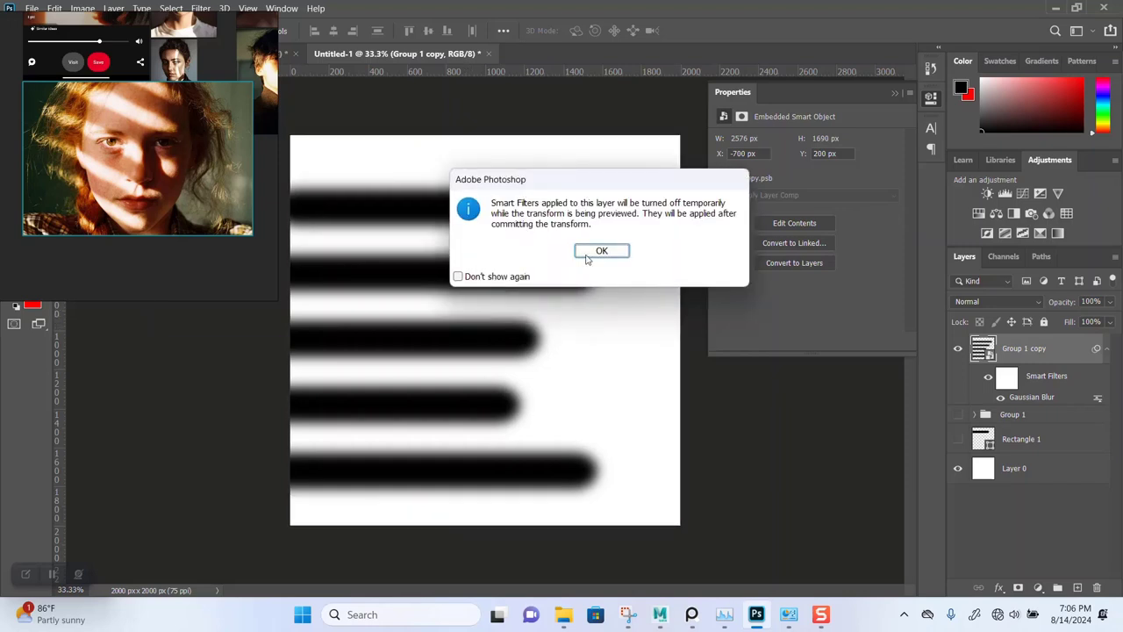
{"action": "left_click", "coordinate": [597, 250]}
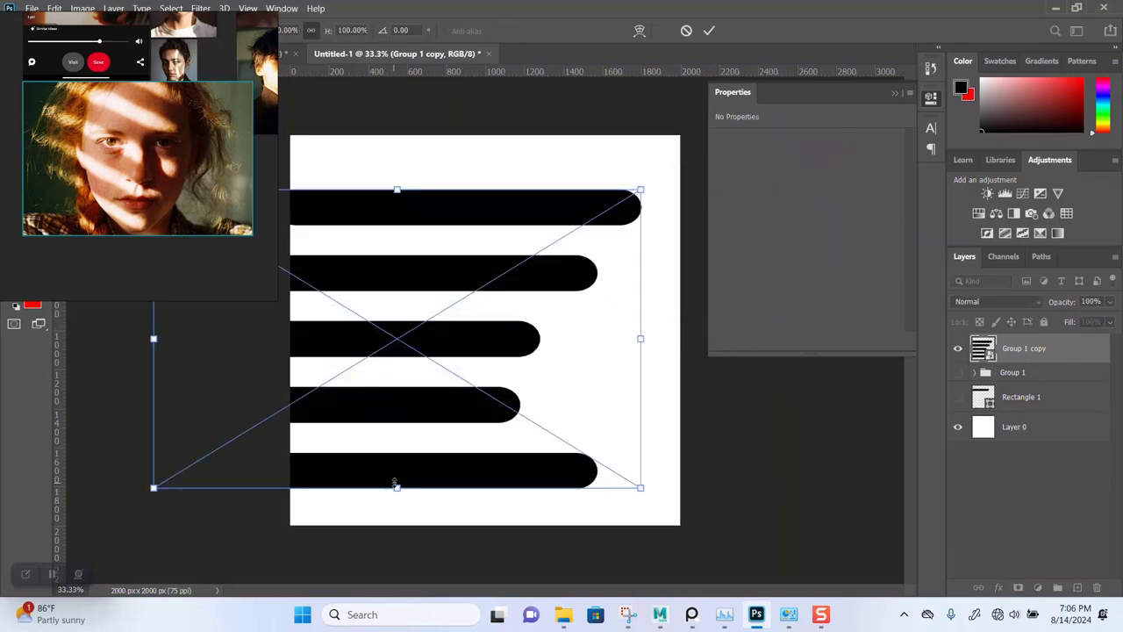
{"action": "left_click_drag", "start_coordinate": [396, 485], "coordinate": [396, 515]}
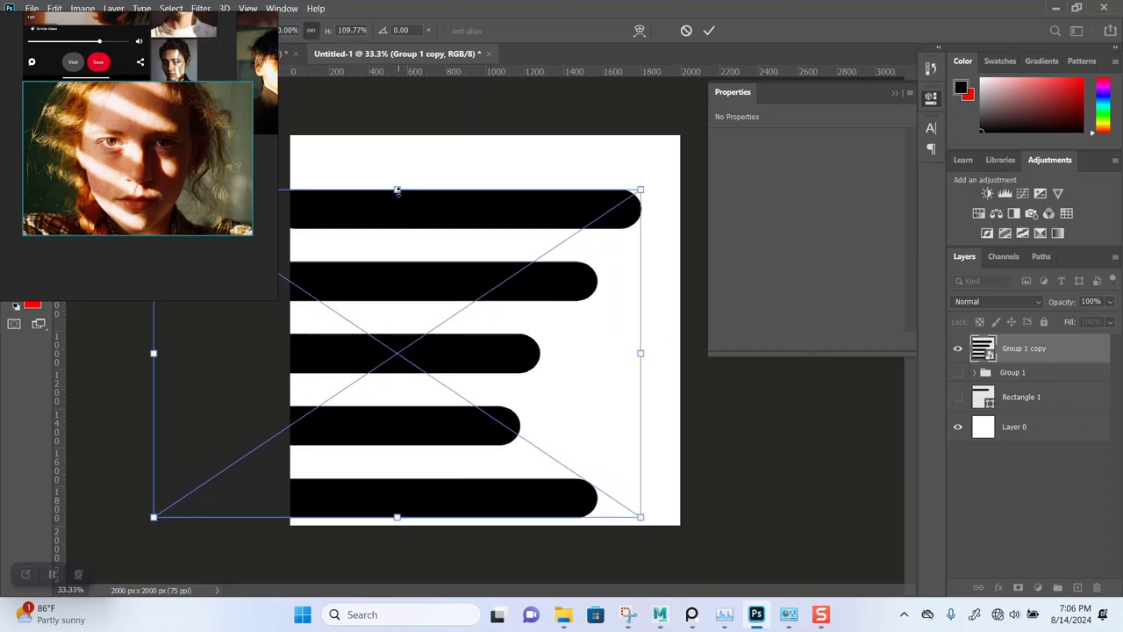
{"action": "left_click_drag", "start_coordinate": [396, 191], "coordinate": [397, 156]}
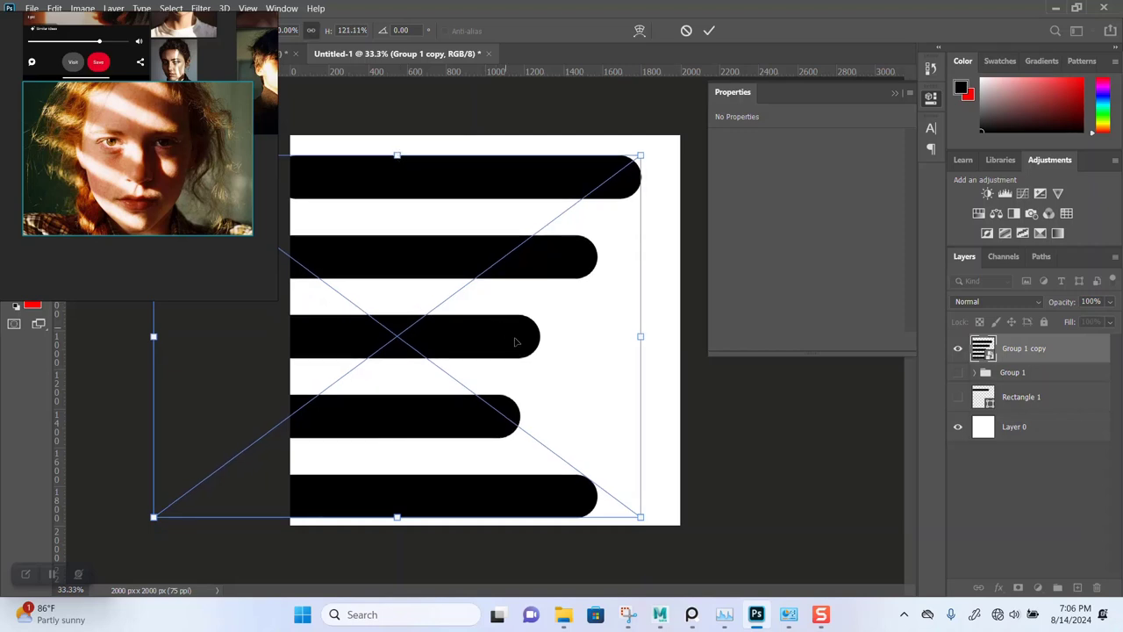
{"action": "left_click_drag", "start_coordinate": [513, 355], "coordinate": [536, 347]}
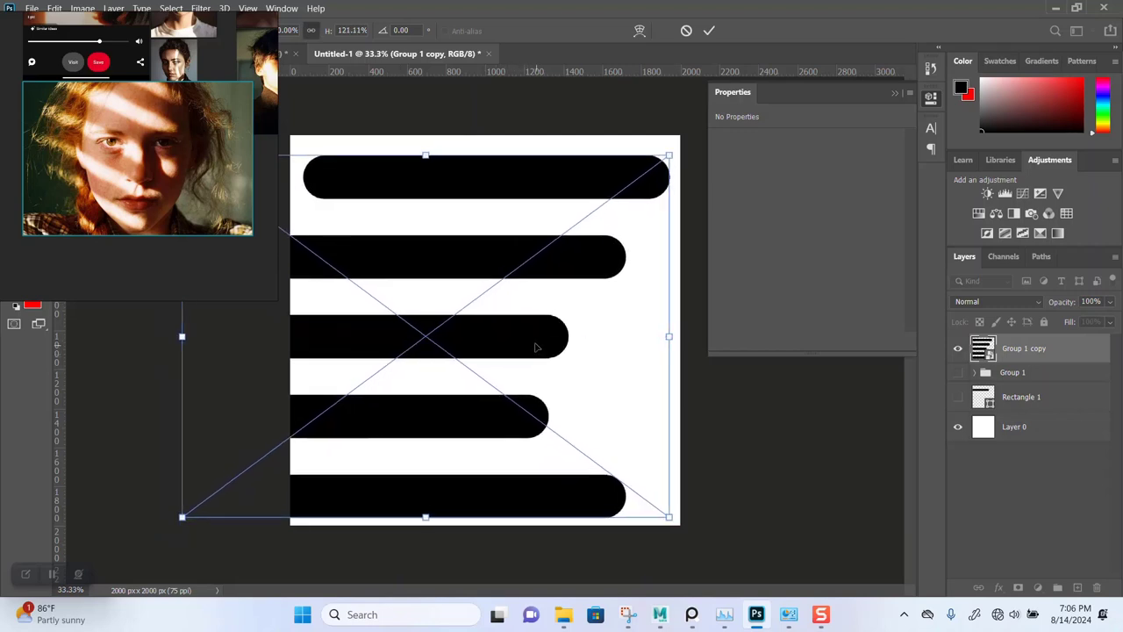
{"action": "key", "text": "Return"}
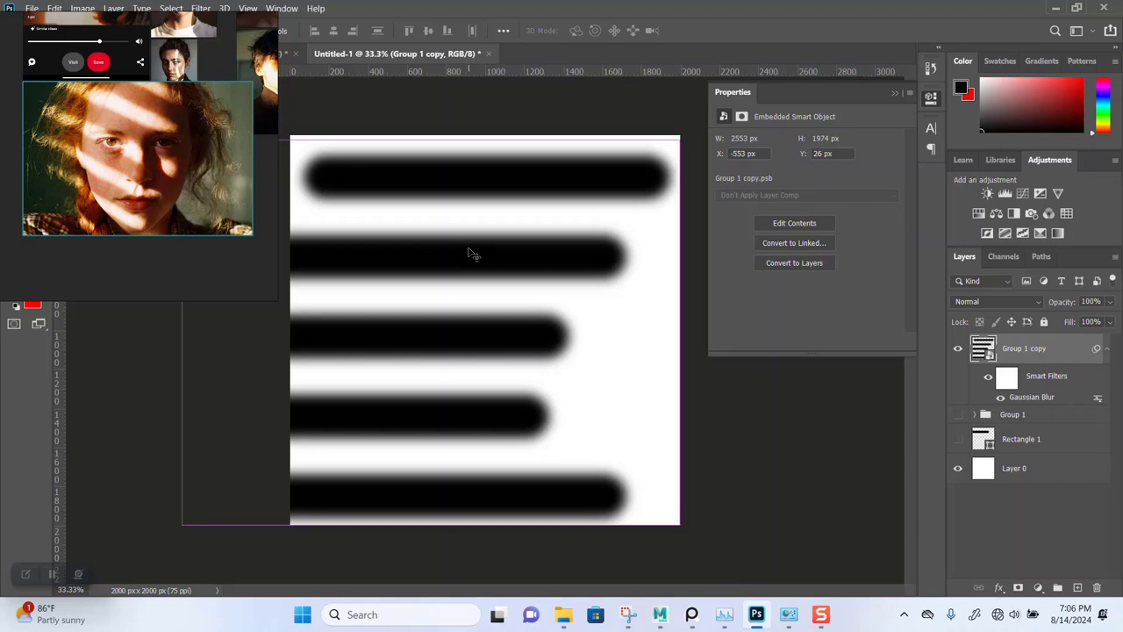
{"action": "left_click_drag", "start_coordinate": [469, 261], "coordinate": [453, 268]}
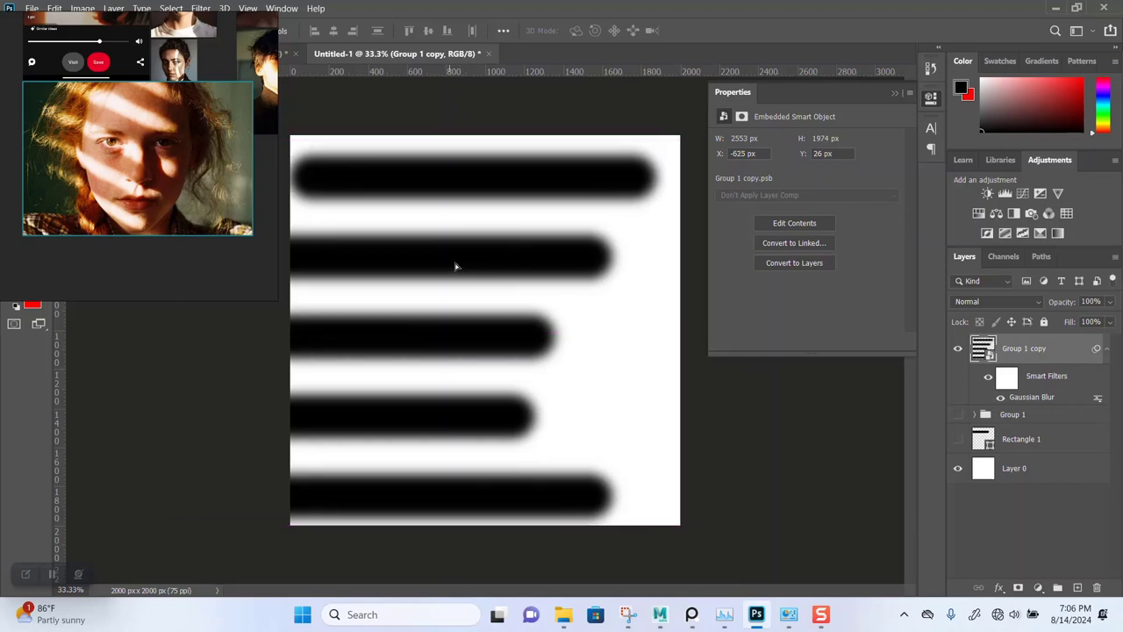
{"action": "key", "text": "ctrl+z"}
Stretch the bars further to the left and commit the transform.
{"action": "key", "text": "ctrl+t"}
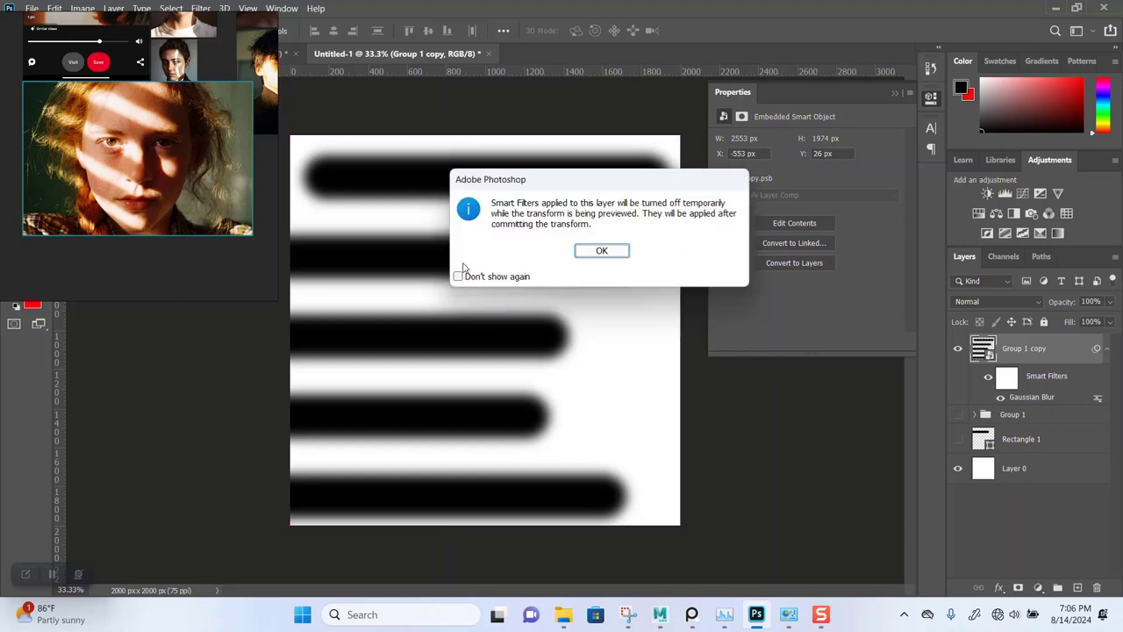
{"action": "left_click", "coordinate": [585, 254]}
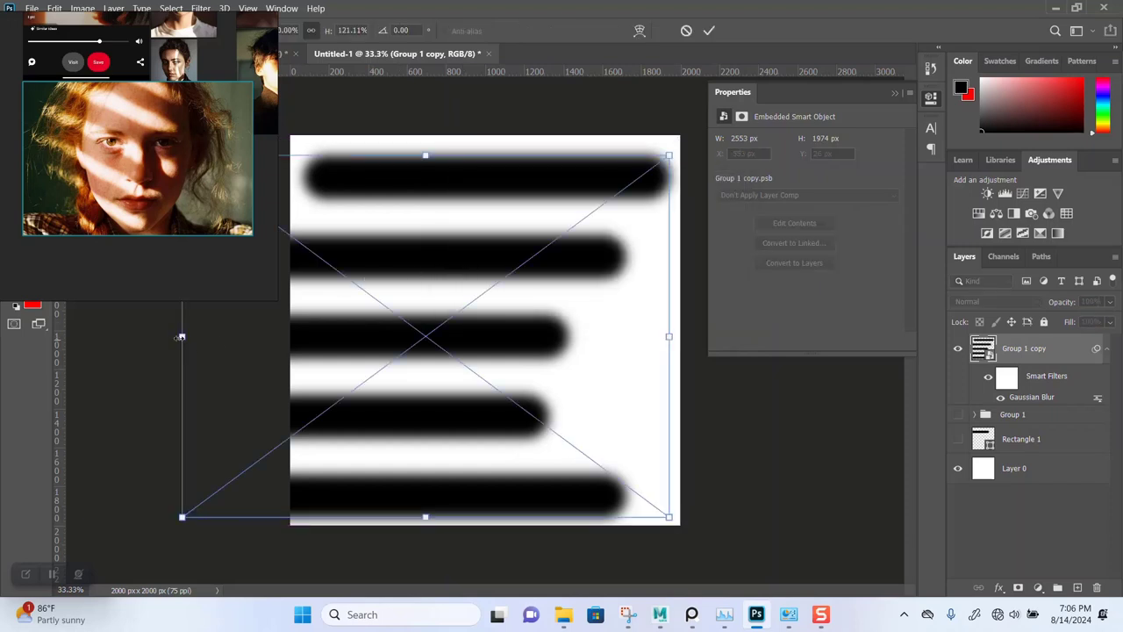
{"action": "left_click_drag", "start_coordinate": [180, 337], "coordinate": [139, 336]}
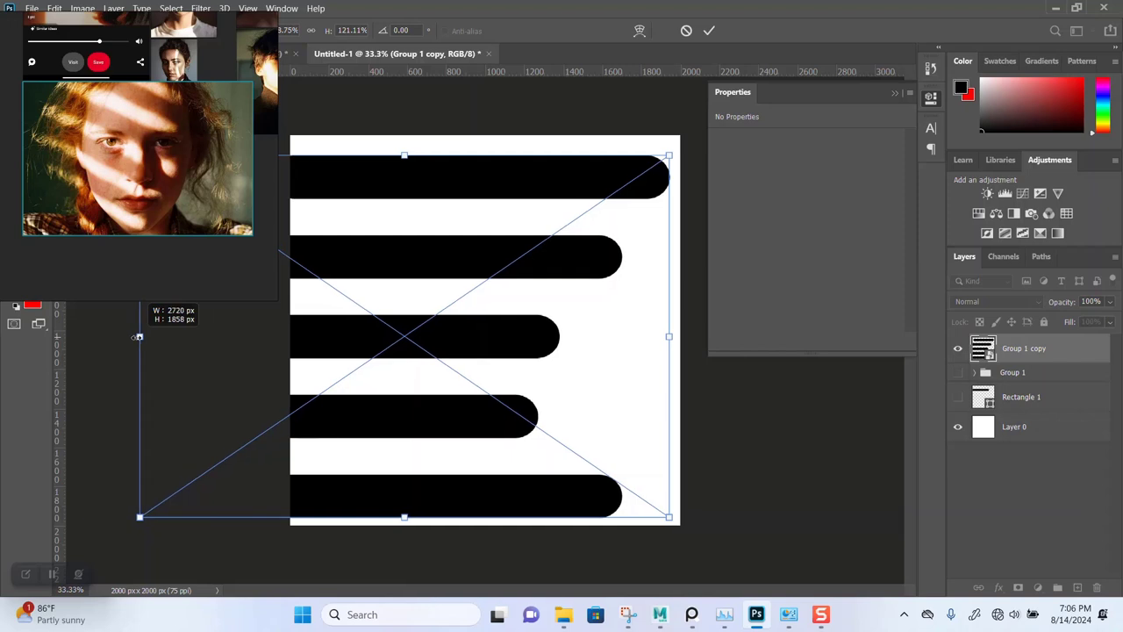
{"action": "key", "text": "Return"}
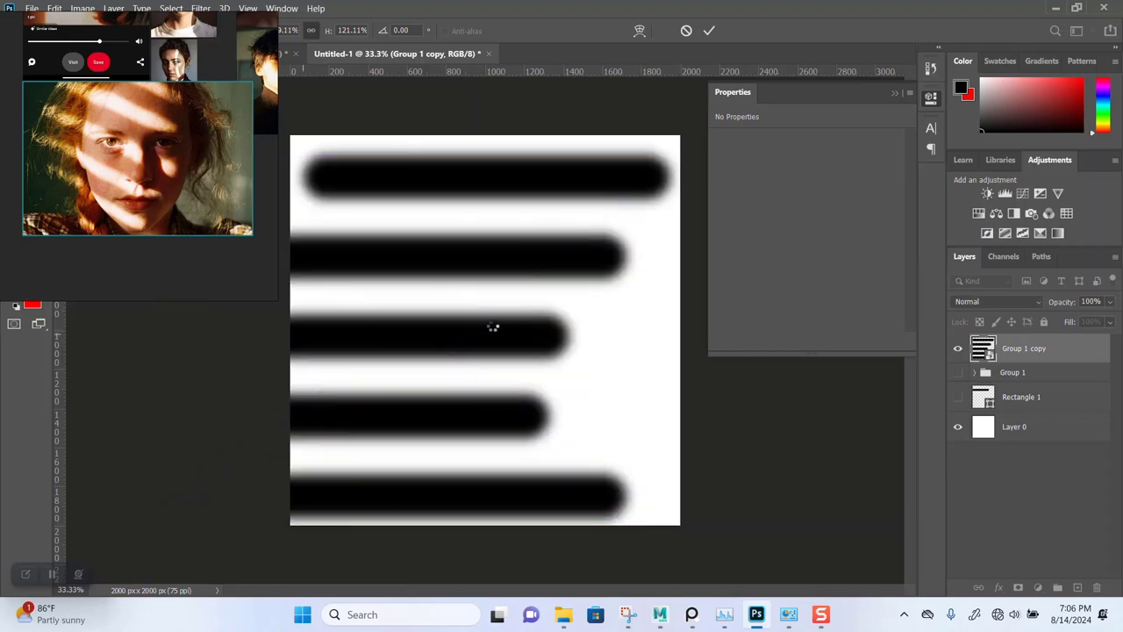
{"action": "mouse_move", "coordinate": [180, 174]}
{"action": "left_mouse_down"}
{"action": "mouse_move", "coordinate": [779, 238]}
{"action": "mouse_move", "coordinate": [852, 225]}
{"action": "left_mouse_up"}
{"action": "left_click", "coordinate": [30, 8]}
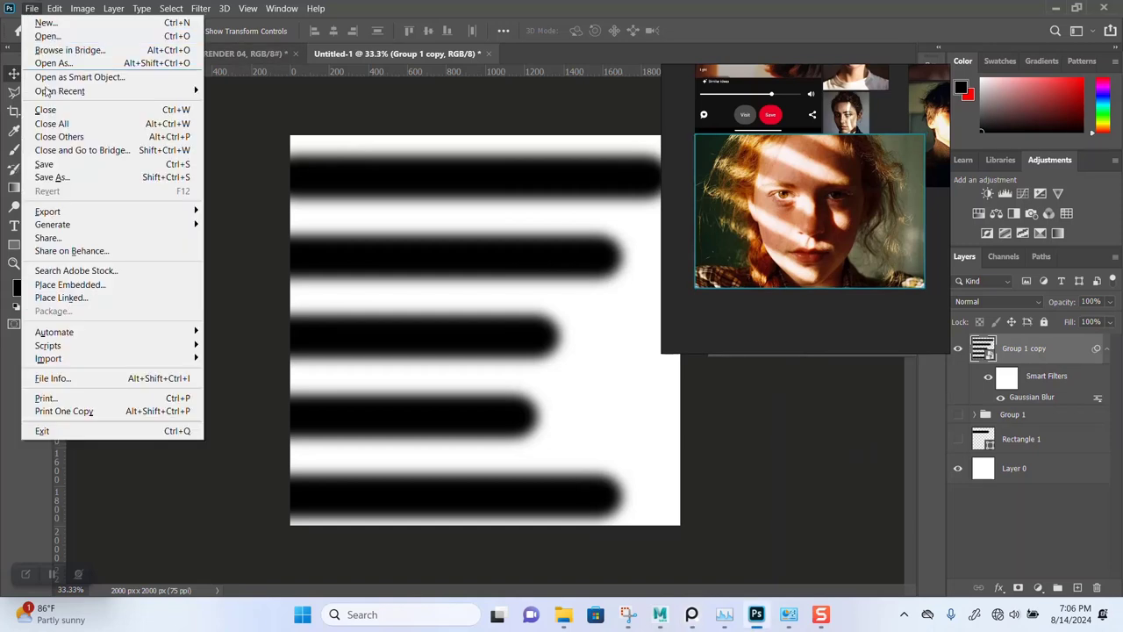
Save the blurred bars as JPEG '2 LIGHT BLOCKER' in BACK DROP HDRI at quality 12.
{"action": "left_click", "coordinate": [51, 177]}
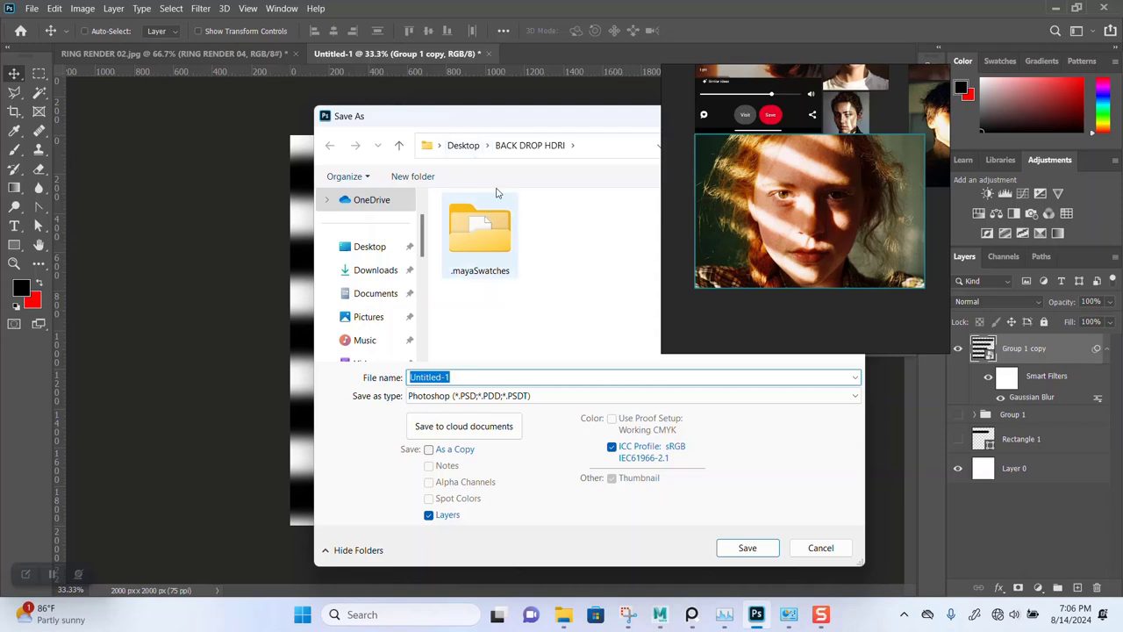
{"action": "left_click", "coordinate": [677, 242]}
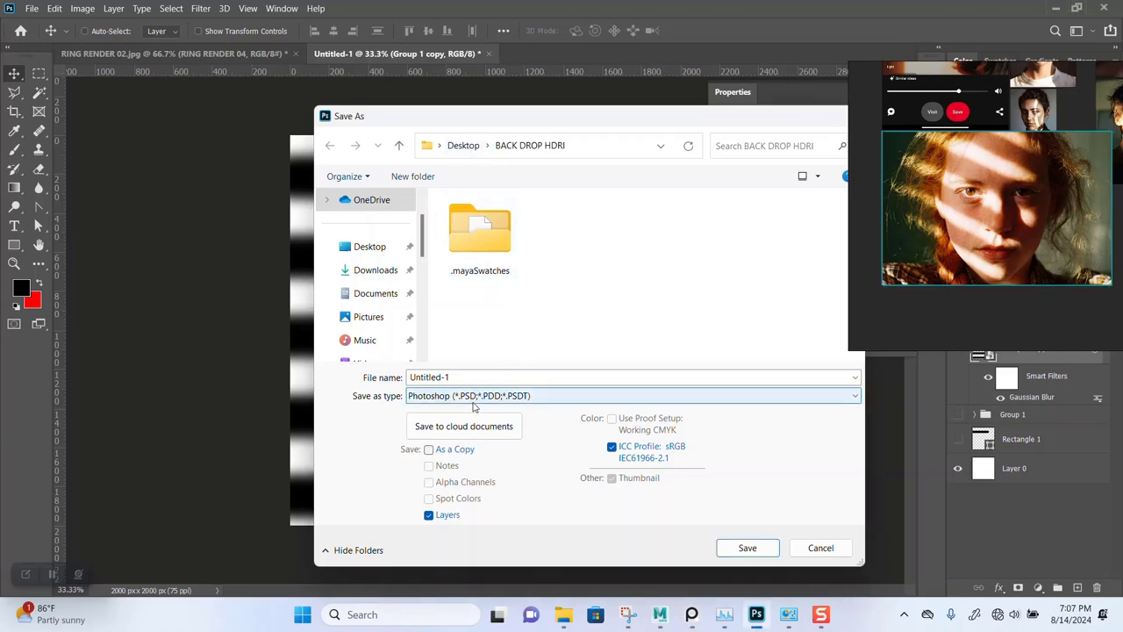
{"action": "left_click", "coordinate": [501, 399]}
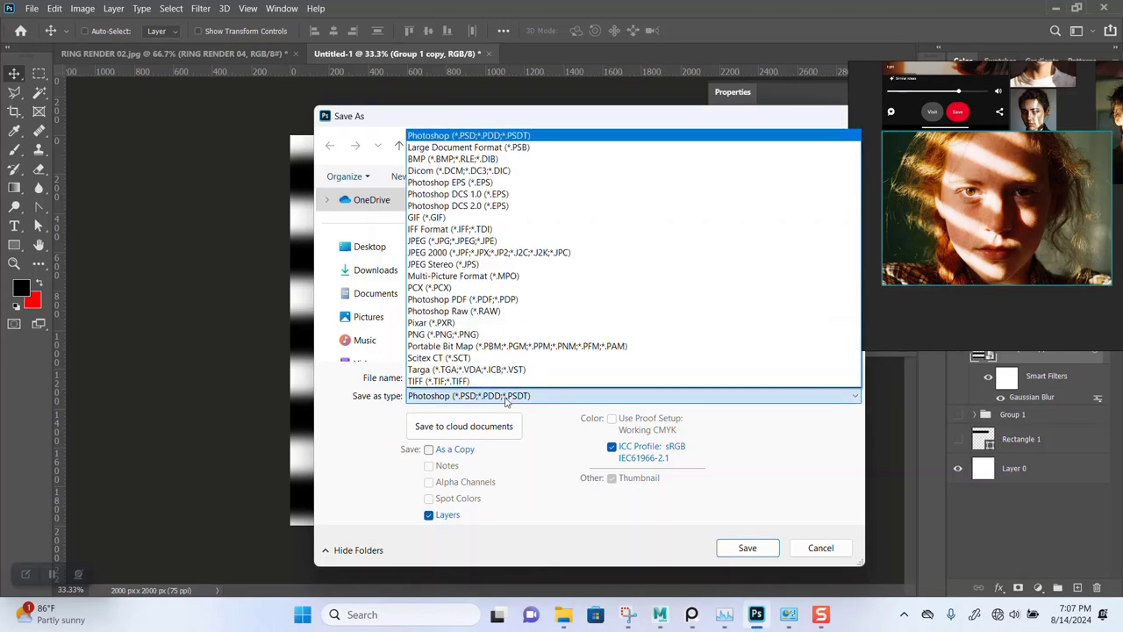
{"action": "left_click", "coordinate": [452, 326]}
{"action": "left_click", "coordinate": [465, 395]}
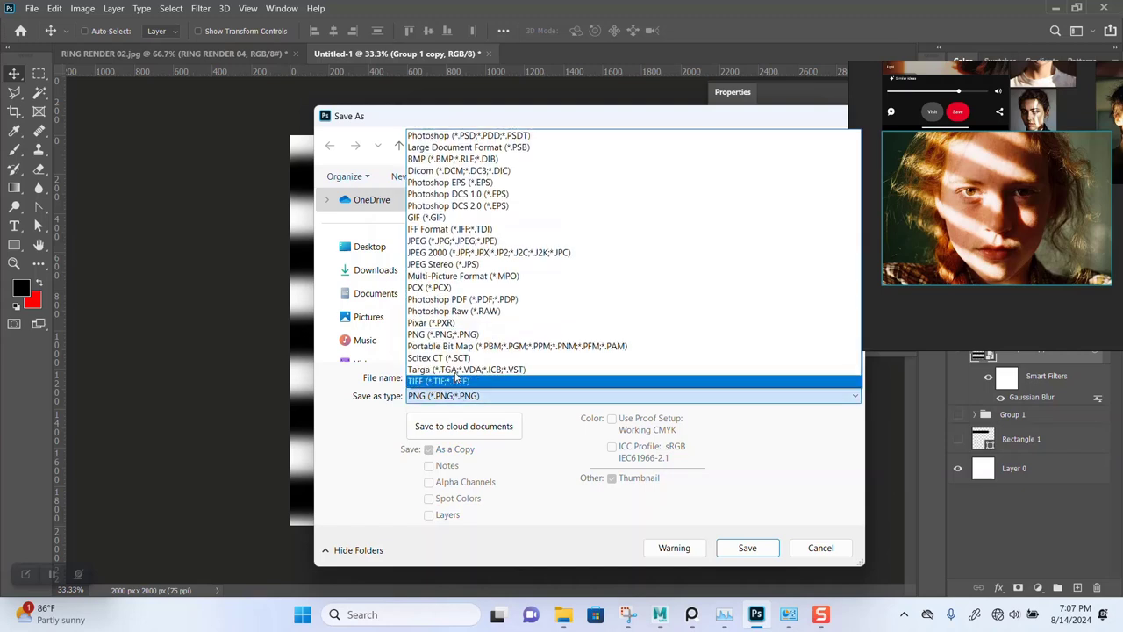
{"action": "left_click", "coordinate": [433, 243]}
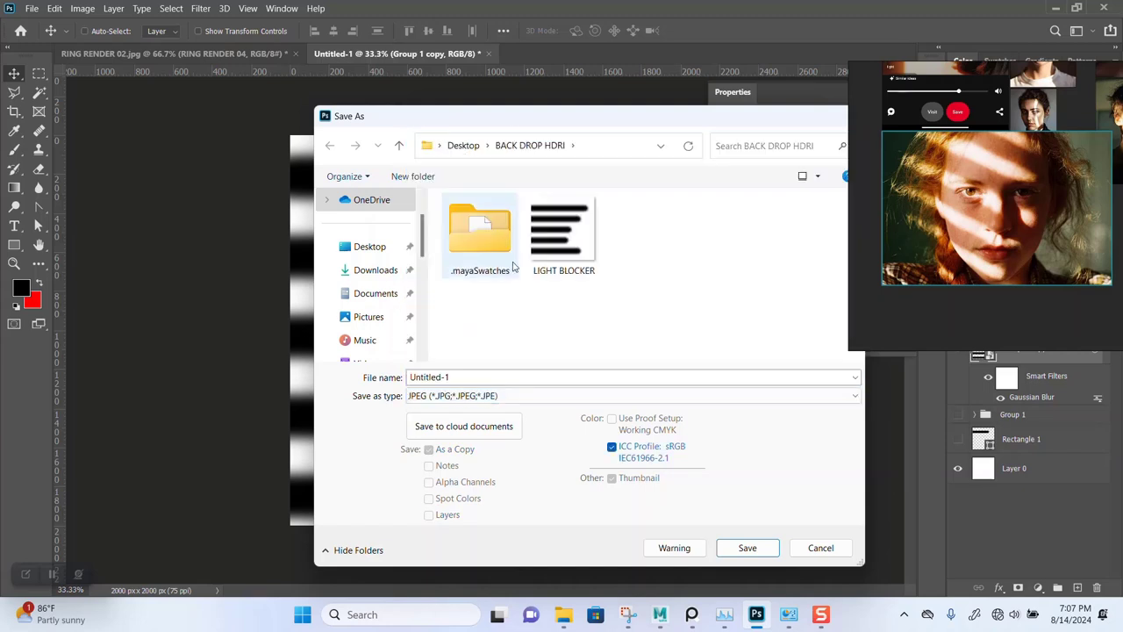
{"action": "left_click", "coordinate": [553, 248]}
{"action": "left_click", "coordinate": [410, 376]}
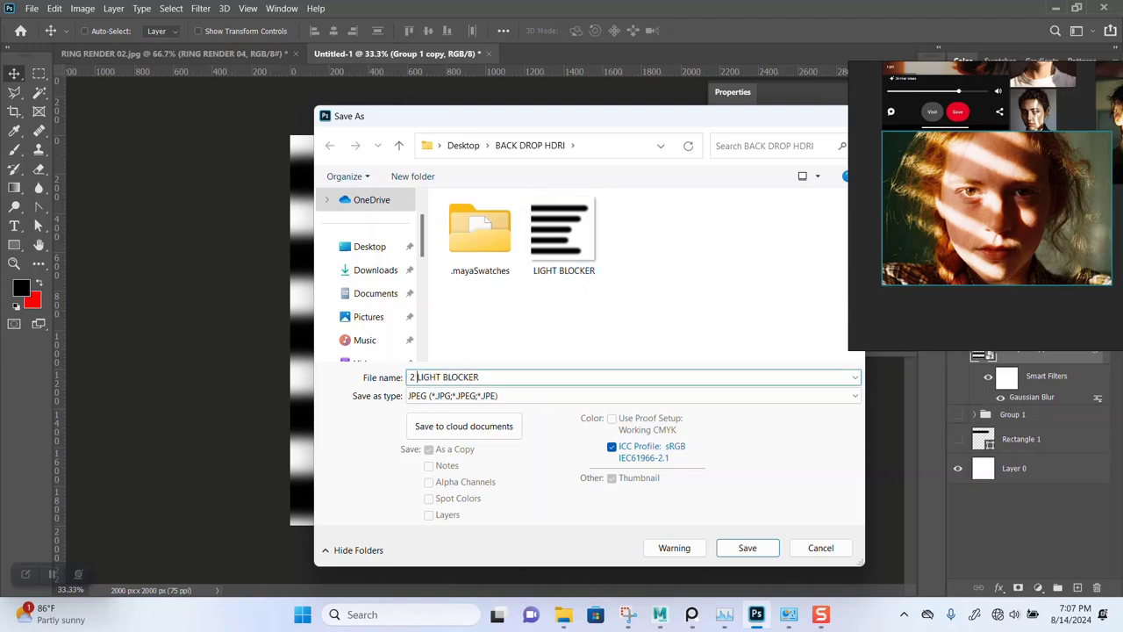
{"action": "key", "text": "Return"}
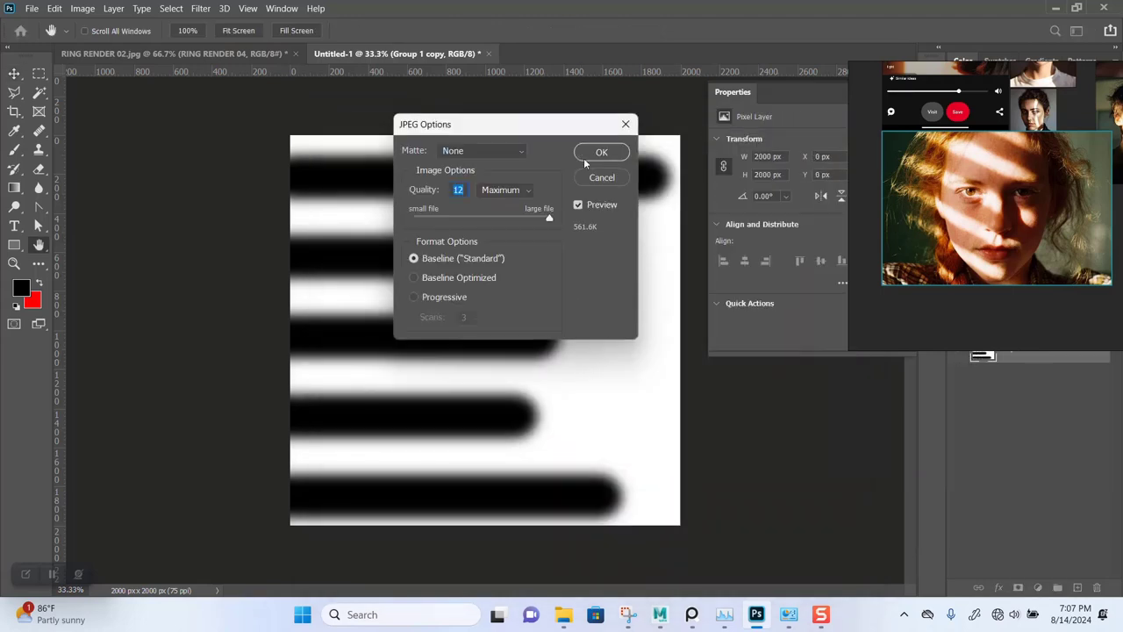
{"action": "left_click", "coordinate": [602, 153]}
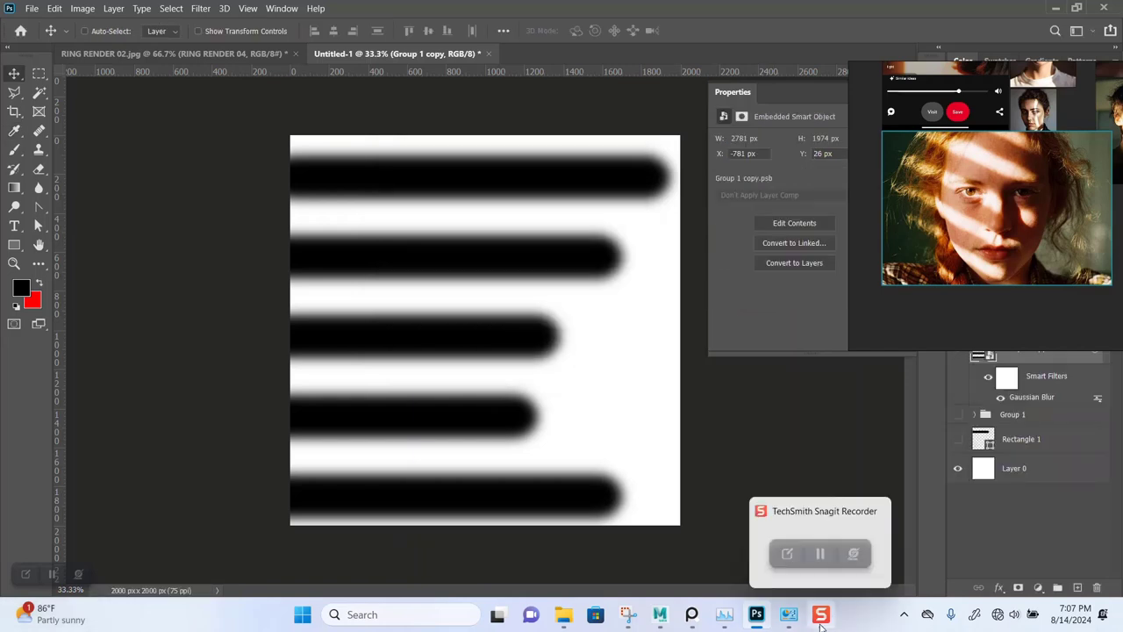
{"action": "mouse_move", "coordinate": [660, 615]}
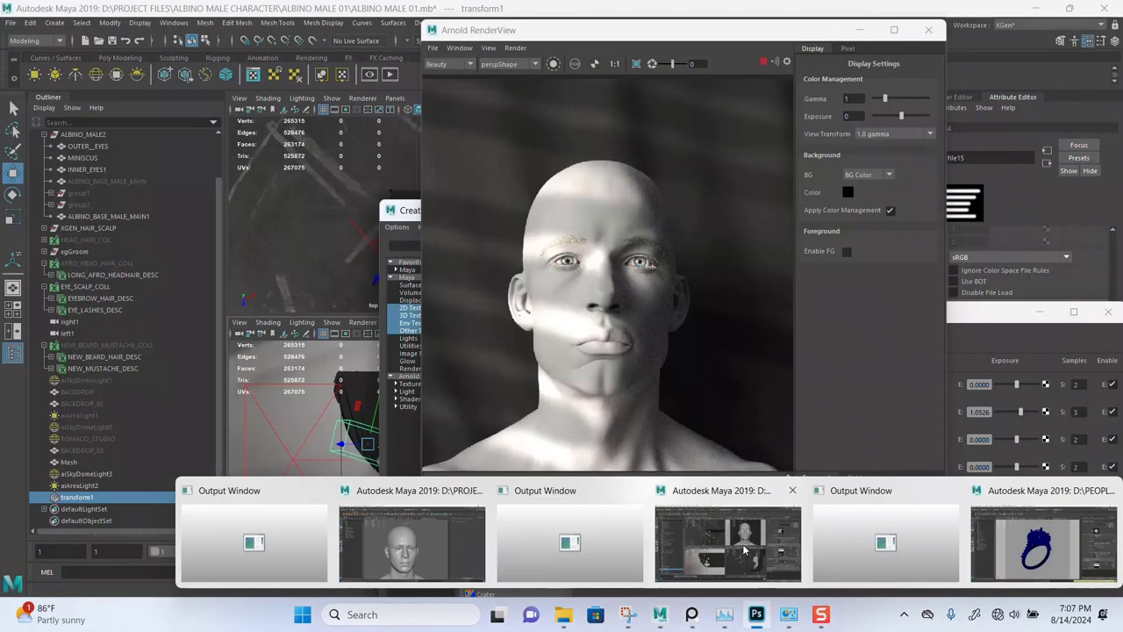
Back in Maya, open the light blocker's file15 texture and browse for a new Image Name.
{"action": "left_click", "coordinate": [744, 550]}
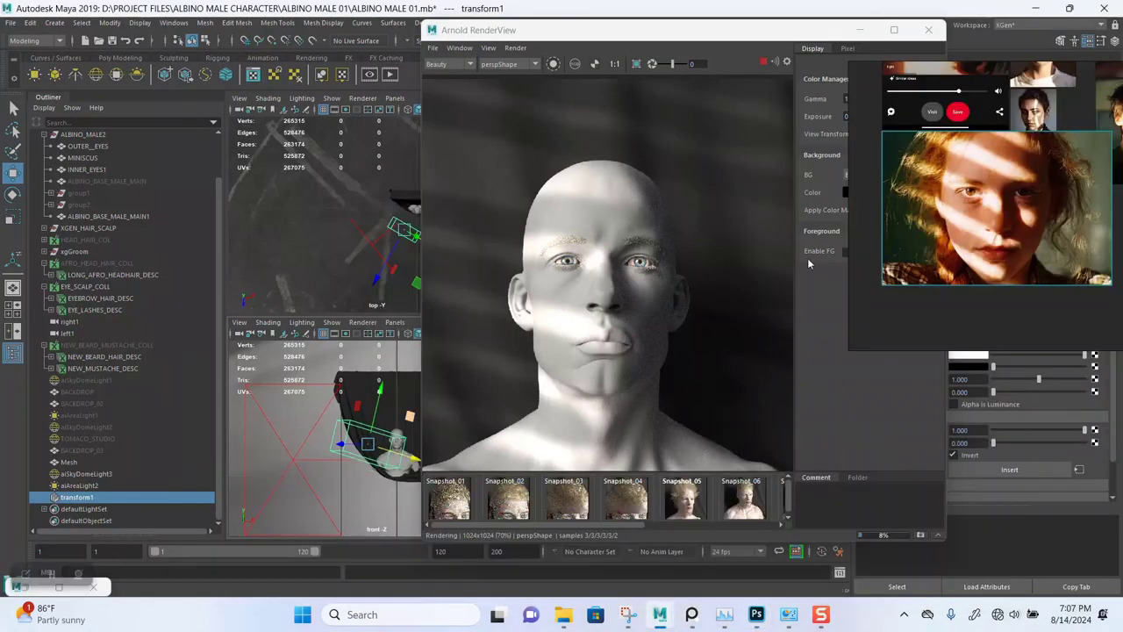
{"action": "mouse_move", "coordinate": [942, 214]}
{"action": "left_mouse_down"}
{"action": "mouse_move", "coordinate": [145, 167]}
{"action": "mouse_move", "coordinate": [140, 186]}
{"action": "left_mouse_up"}
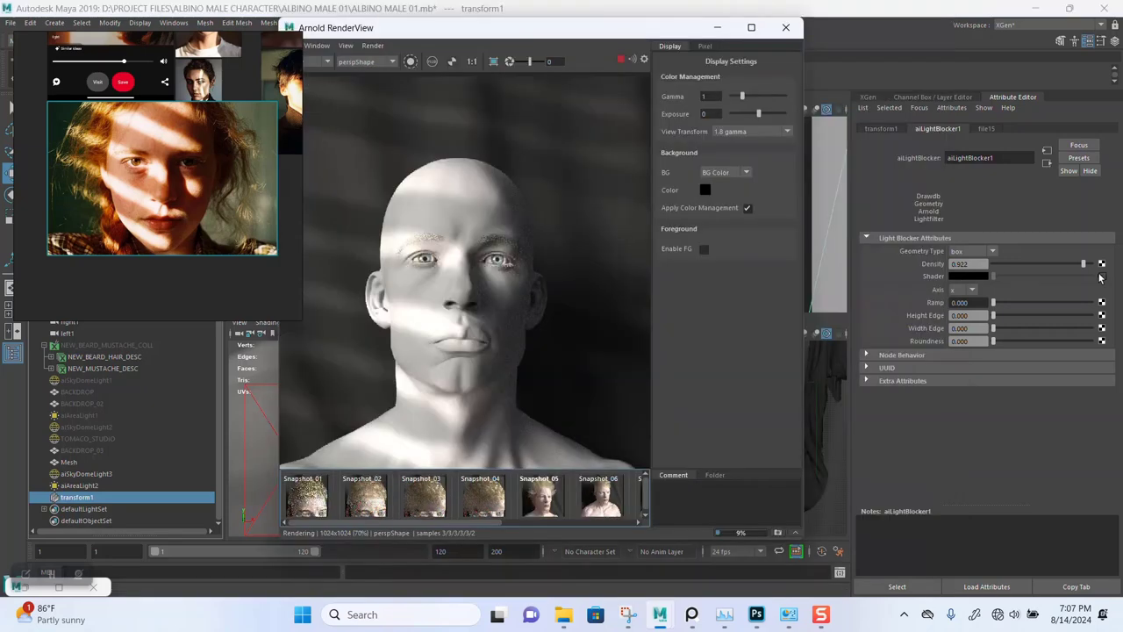
{"action": "left_click", "coordinate": [1101, 277]}
{"action": "scroll", "coordinate": [1060, 294], "scroll_direction": "up", "scroll_amount": 2}
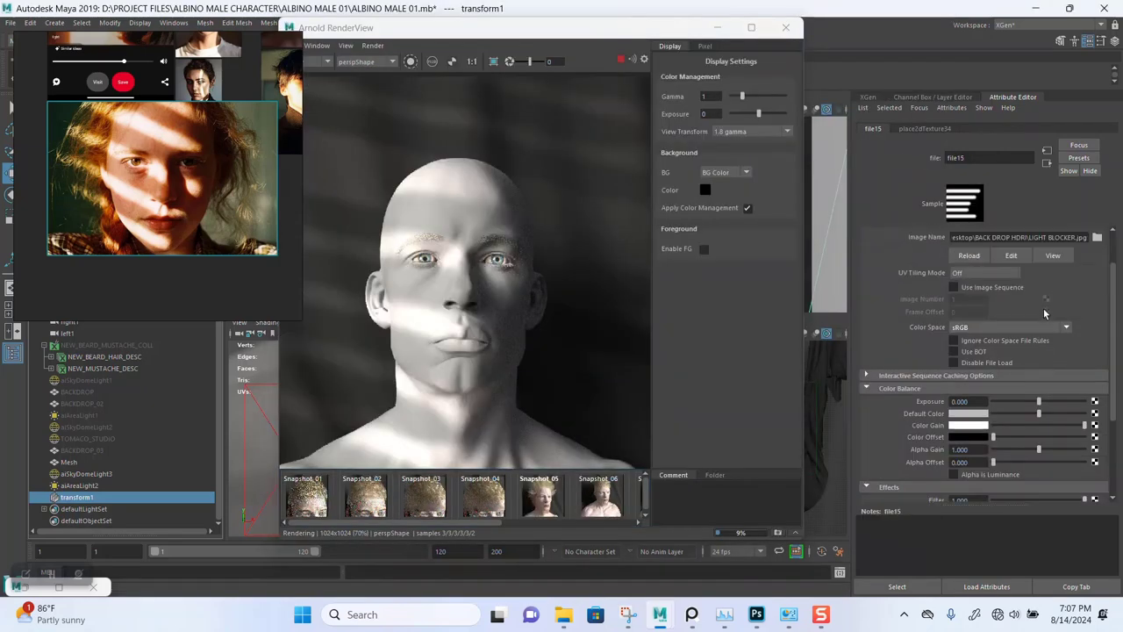
{"action": "scroll", "coordinate": [1049, 305], "scroll_direction": "up", "scroll_amount": 2}
{"action": "left_click", "coordinate": [1096, 273]}
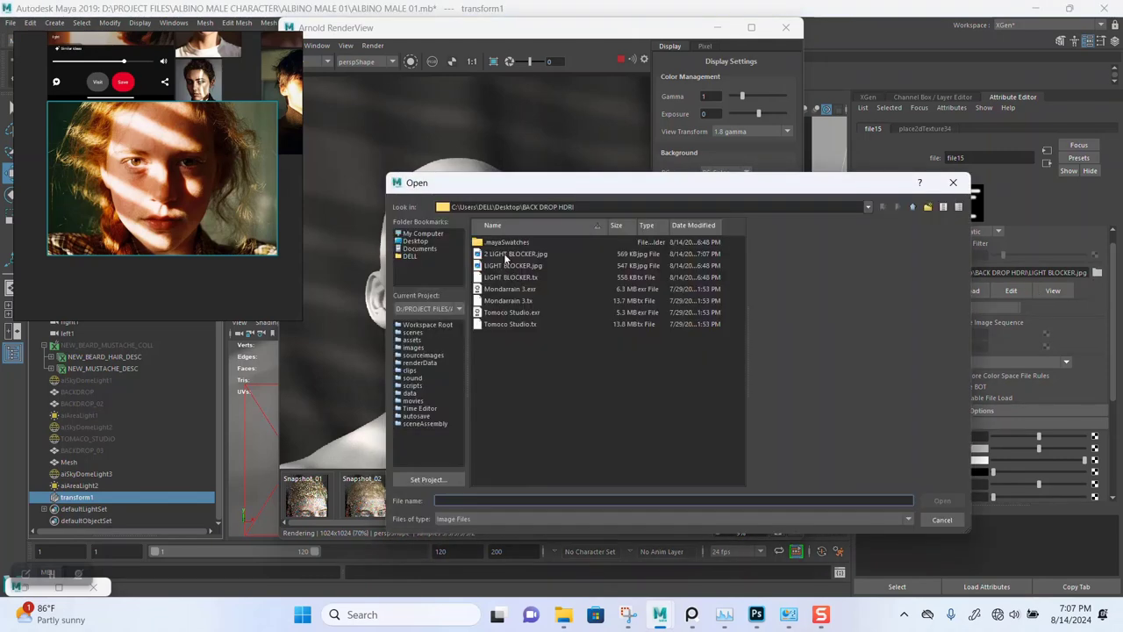
Load 2 LIGHT BLOCKER.jpg into the file15 stripe texture.
{"action": "left_click", "coordinate": [515, 253]}
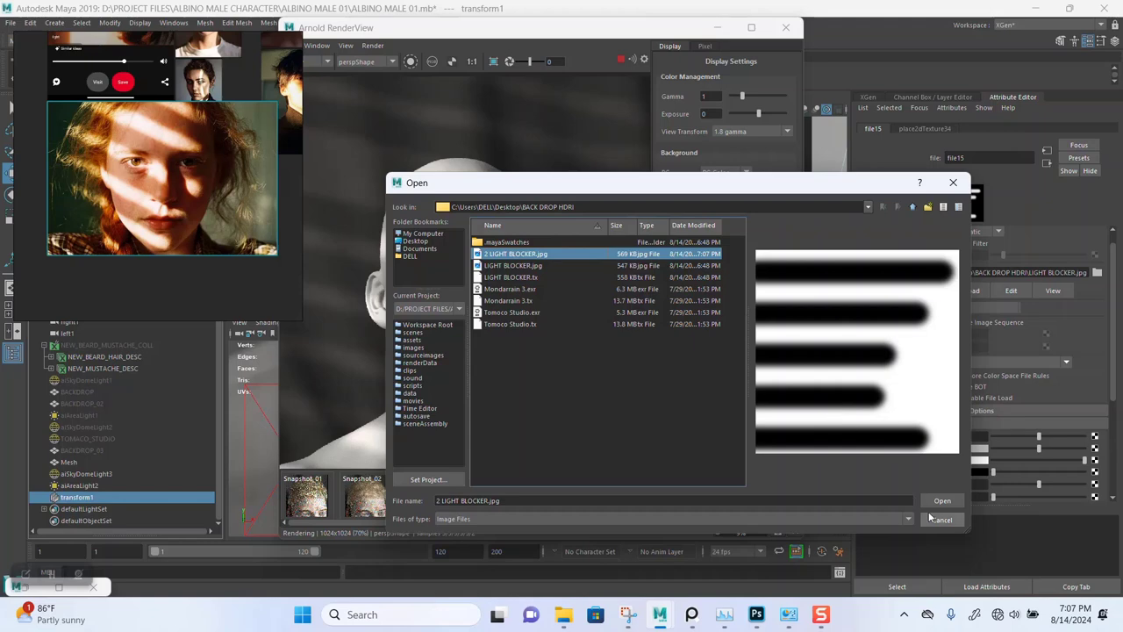
{"action": "left_click", "coordinate": [942, 500]}
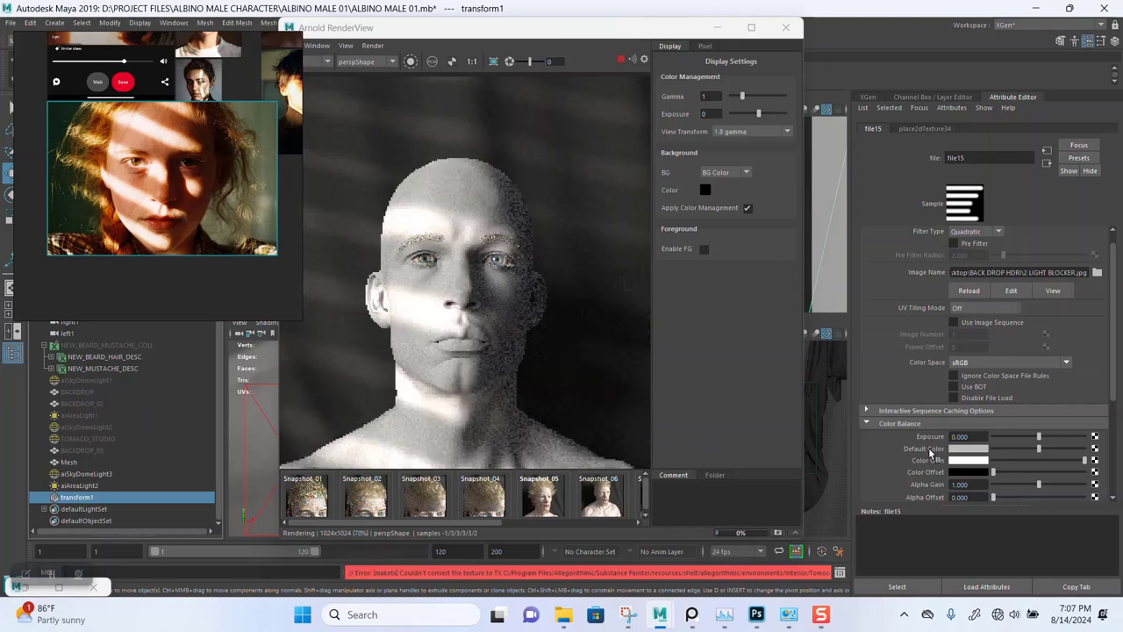
{"action": "scroll", "coordinate": [930, 465], "scroll_direction": "down", "scroll_amount": 1}
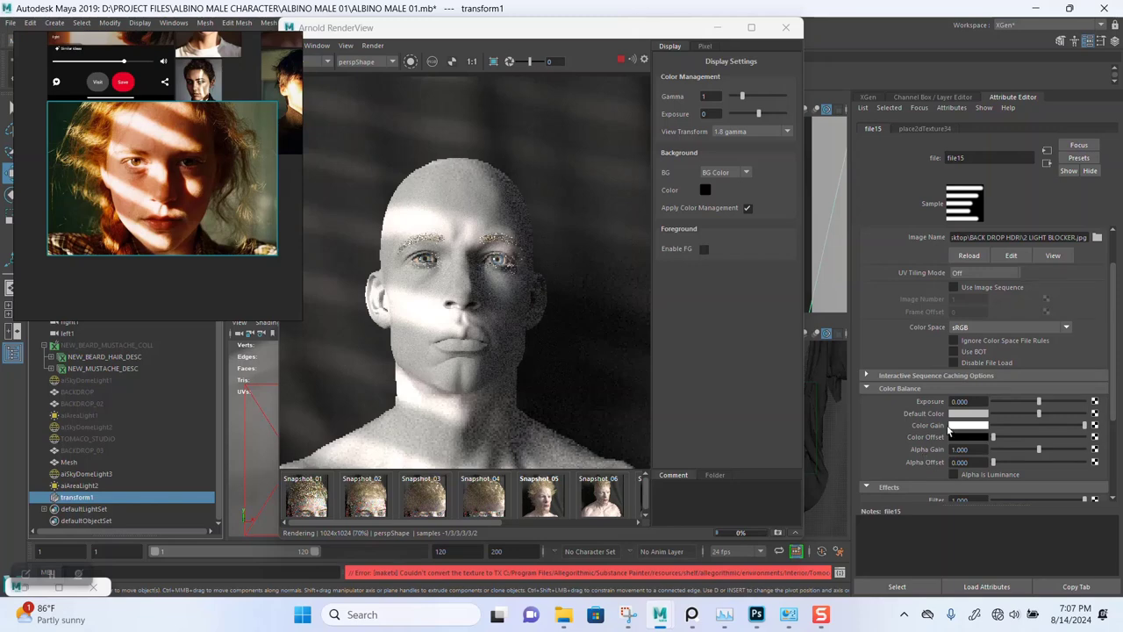
Turn on Alpha Is Luminance for the file15 stripe texture, leaving colour space unchanged.
{"action": "left_click", "coordinate": [970, 336]}
{"action": "left_click", "coordinate": [951, 351]}
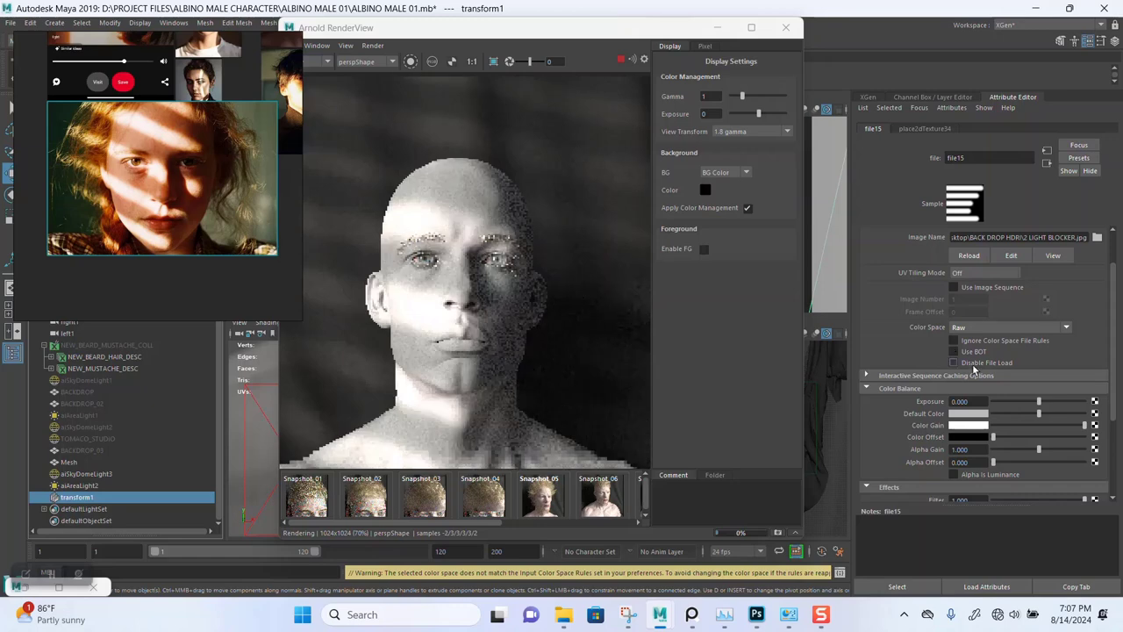
{"action": "left_click", "coordinate": [954, 475]}
{"action": "scroll", "coordinate": [958, 476], "scroll_direction": "down", "scroll_amount": 2}
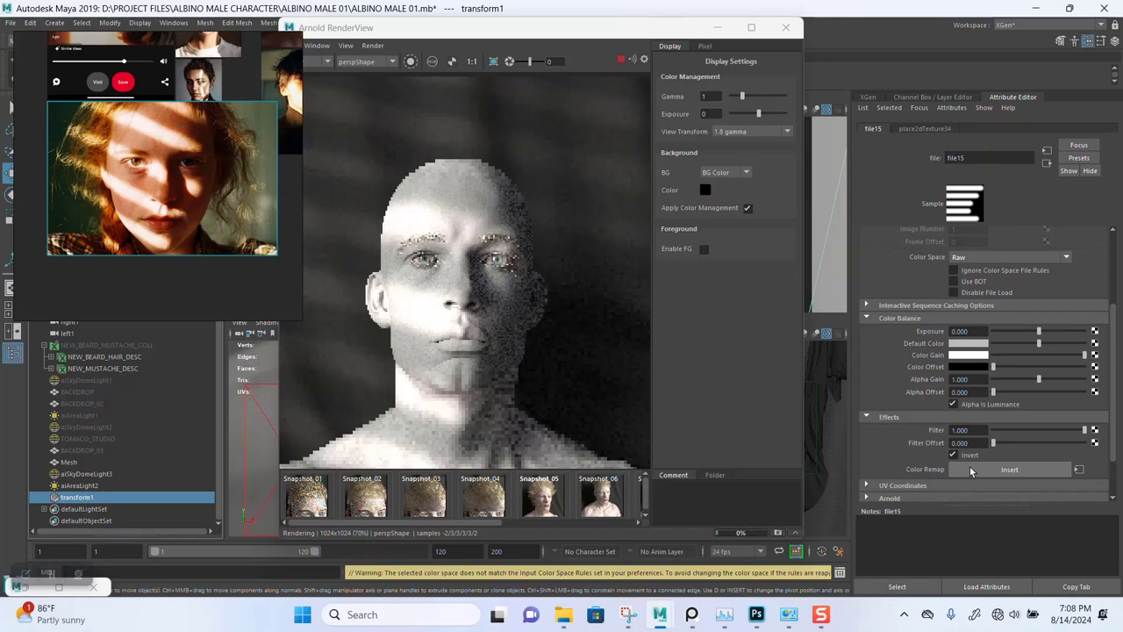
Toggle Invert off and back on, then open the Image Name file browser.
{"action": "left_click", "coordinate": [956, 457]}
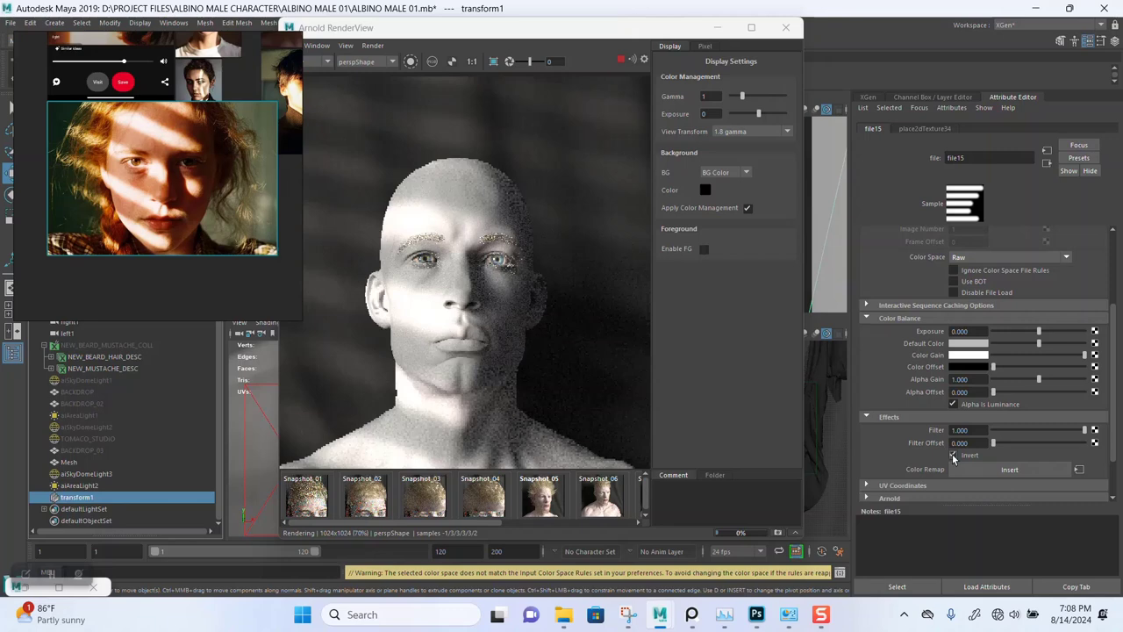
{"action": "left_click", "coordinate": [954, 455]}
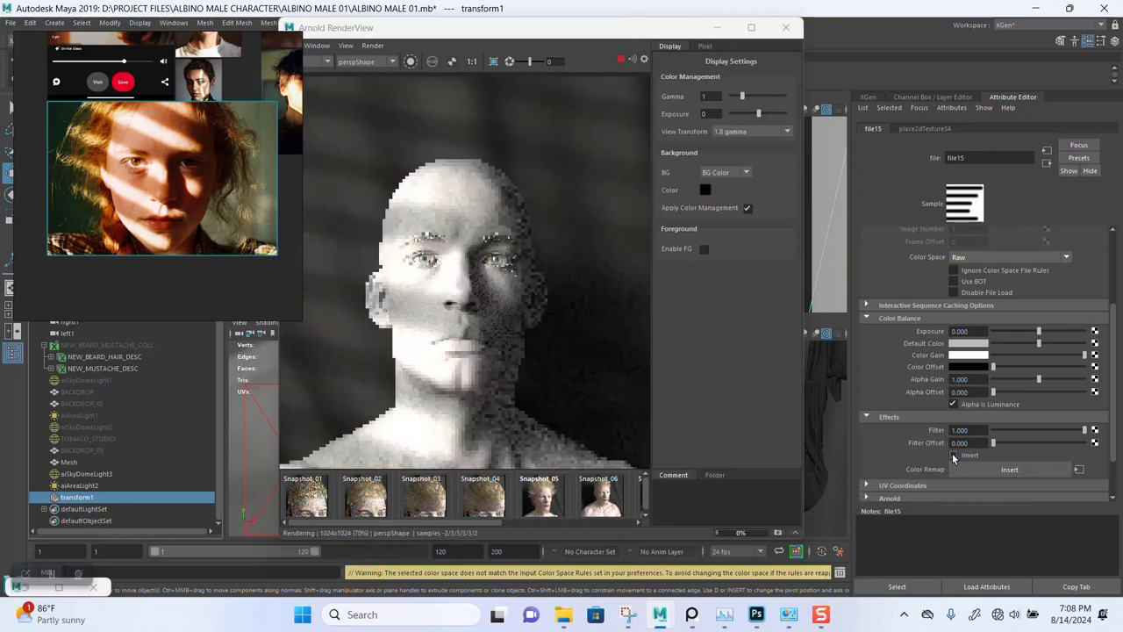
{"action": "scroll", "coordinate": [466, 335], "scroll_direction": "up", "scroll_amount": 2}
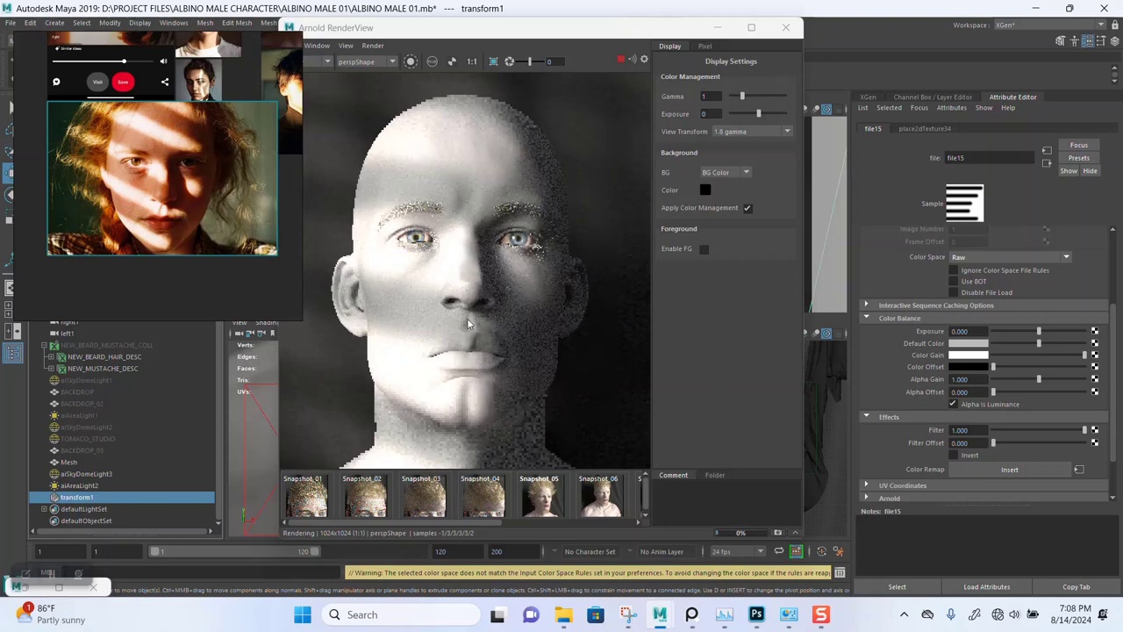
{"action": "scroll", "coordinate": [468, 321], "scroll_direction": "down", "scroll_amount": 1}
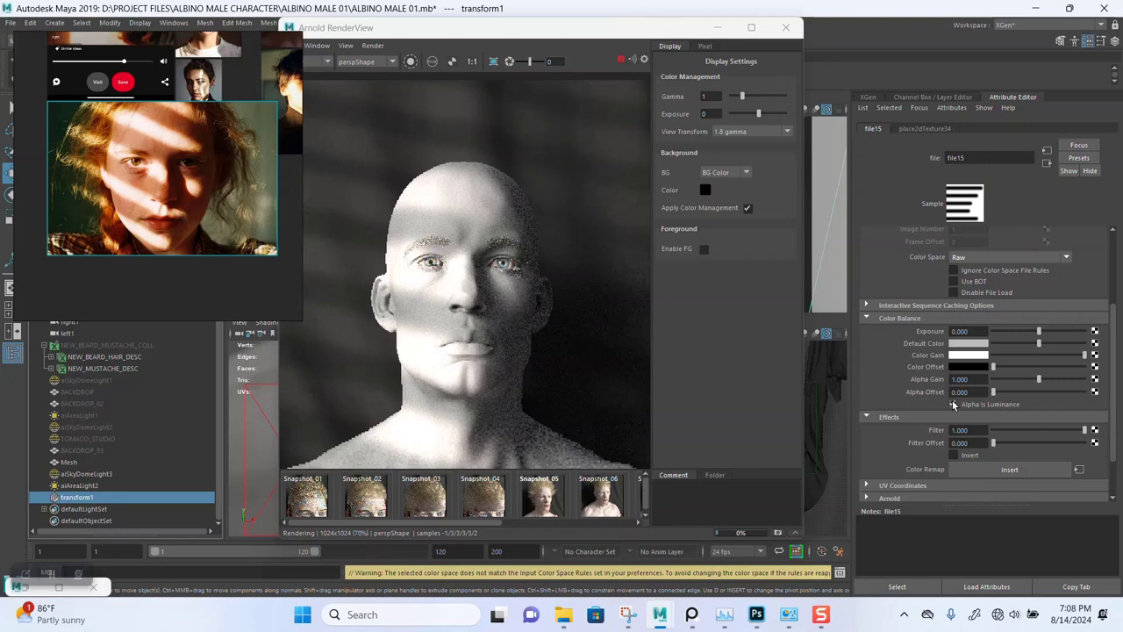
{"action": "scroll", "coordinate": [920, 283], "scroll_direction": "up", "scroll_amount": 1}
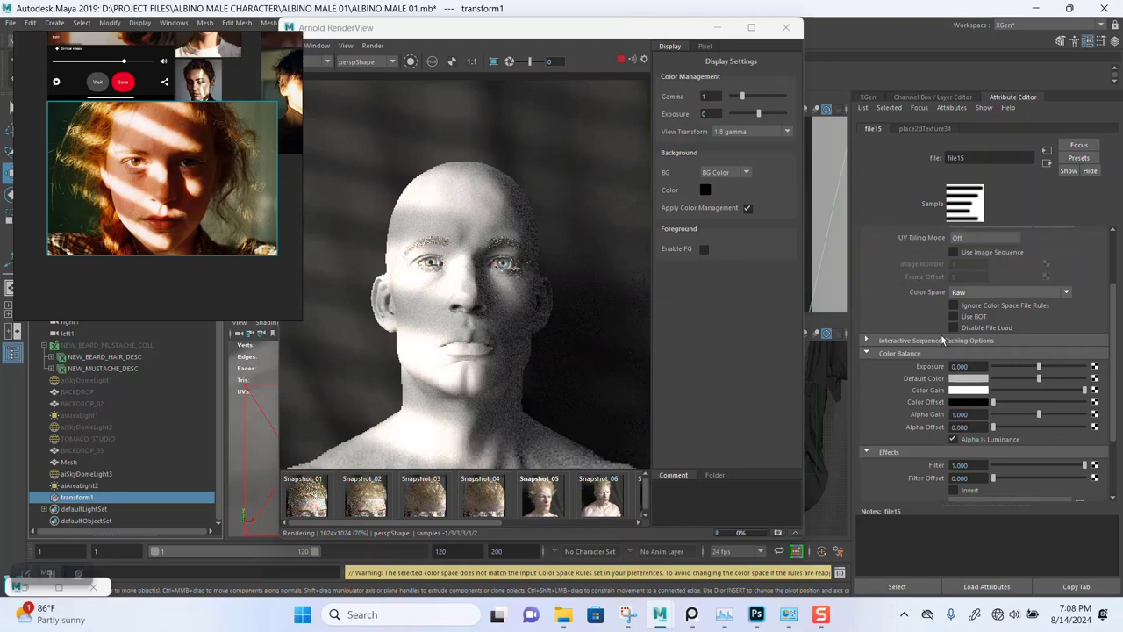
{"action": "scroll", "coordinate": [962, 459], "scroll_direction": "down", "scroll_amount": 1}
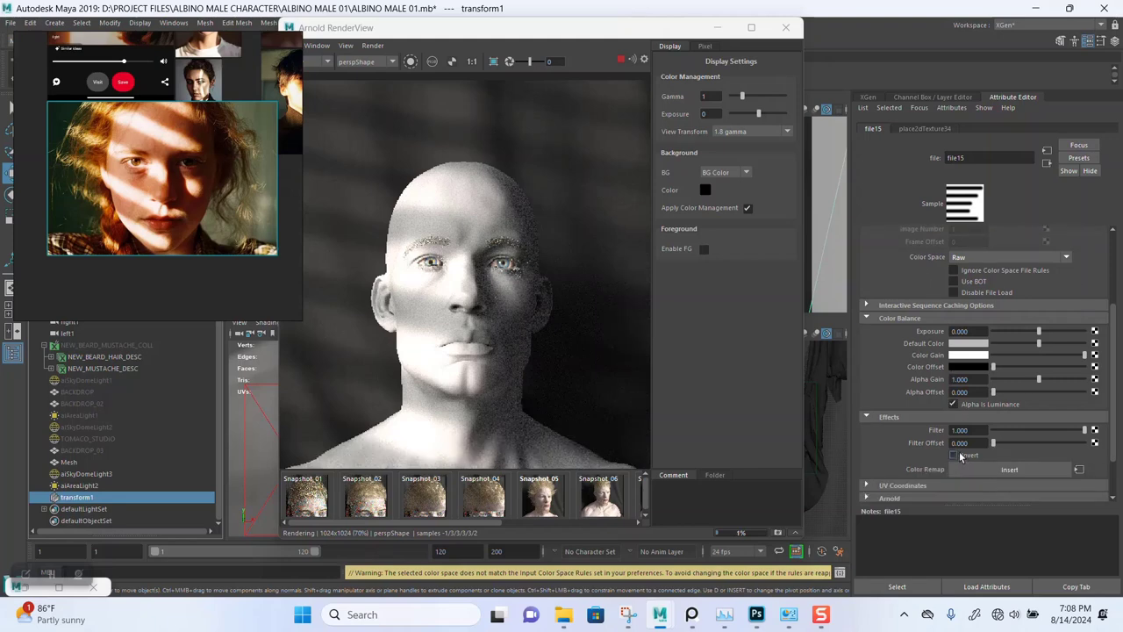
{"action": "left_click", "coordinate": [954, 455]}
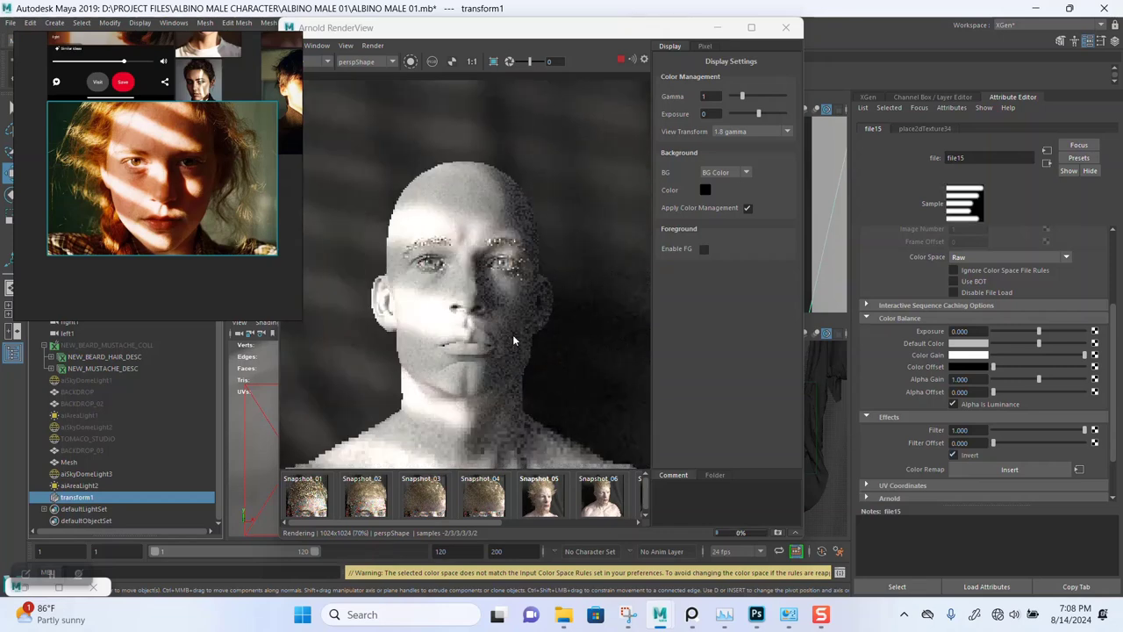
{"action": "scroll", "coordinate": [983, 378], "scroll_direction": "up", "scroll_amount": 2}
{"action": "scroll", "coordinate": [983, 377], "scroll_direction": "up", "scroll_amount": 1}
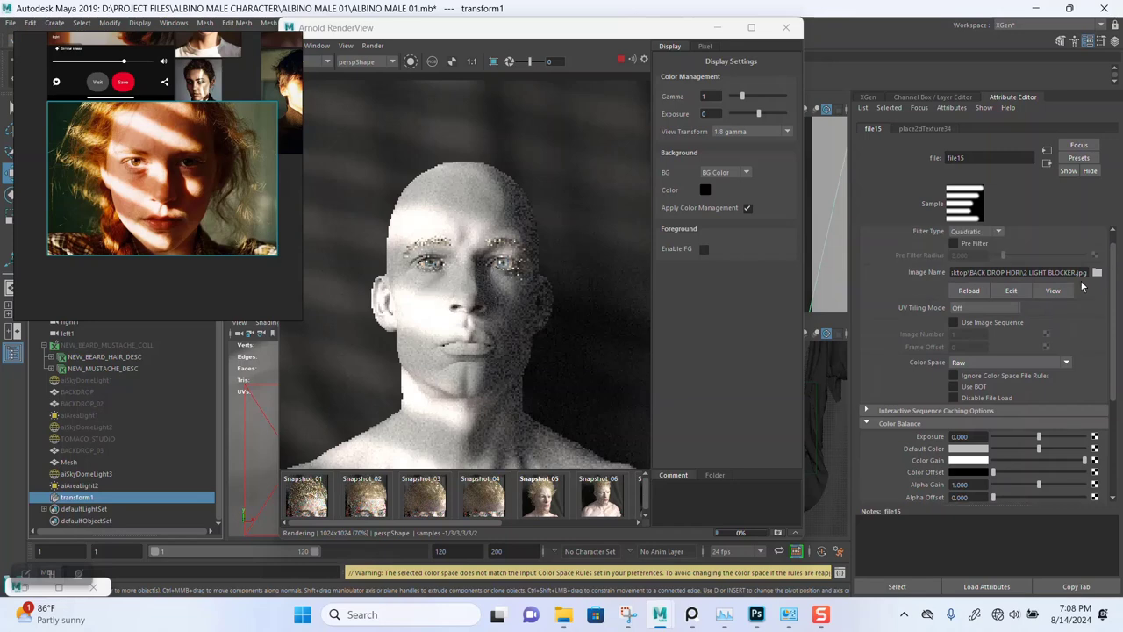
{"action": "left_click", "coordinate": [1097, 272]}
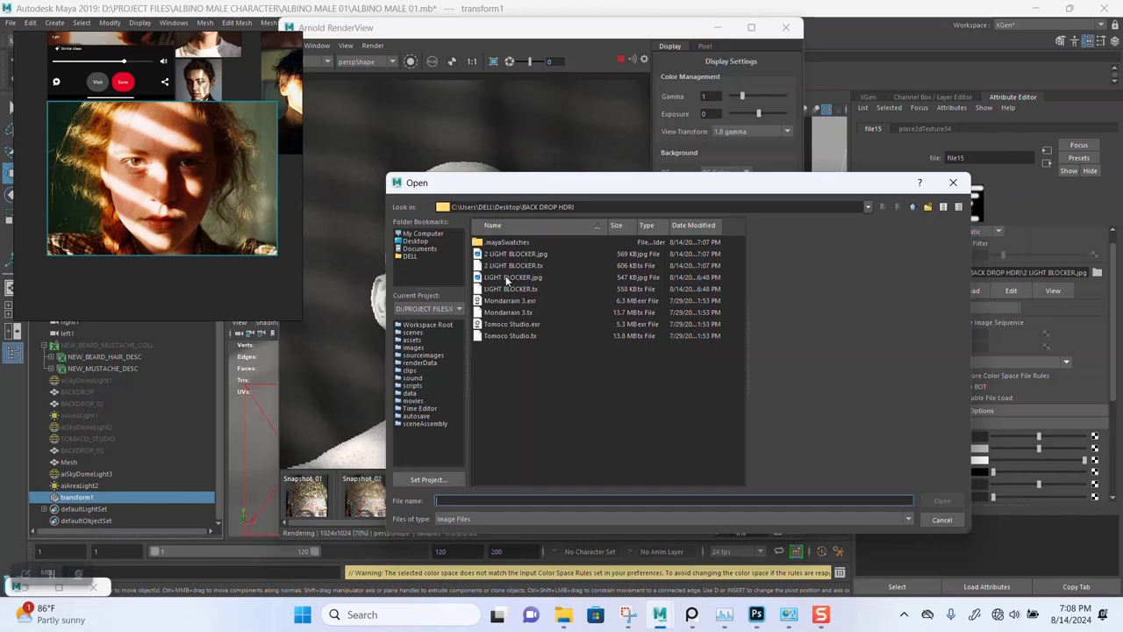
Load LIGHT BLOCKER.jpg into the blocker texture and leave Invert unticked.
{"action": "left_click", "coordinate": [509, 278]}
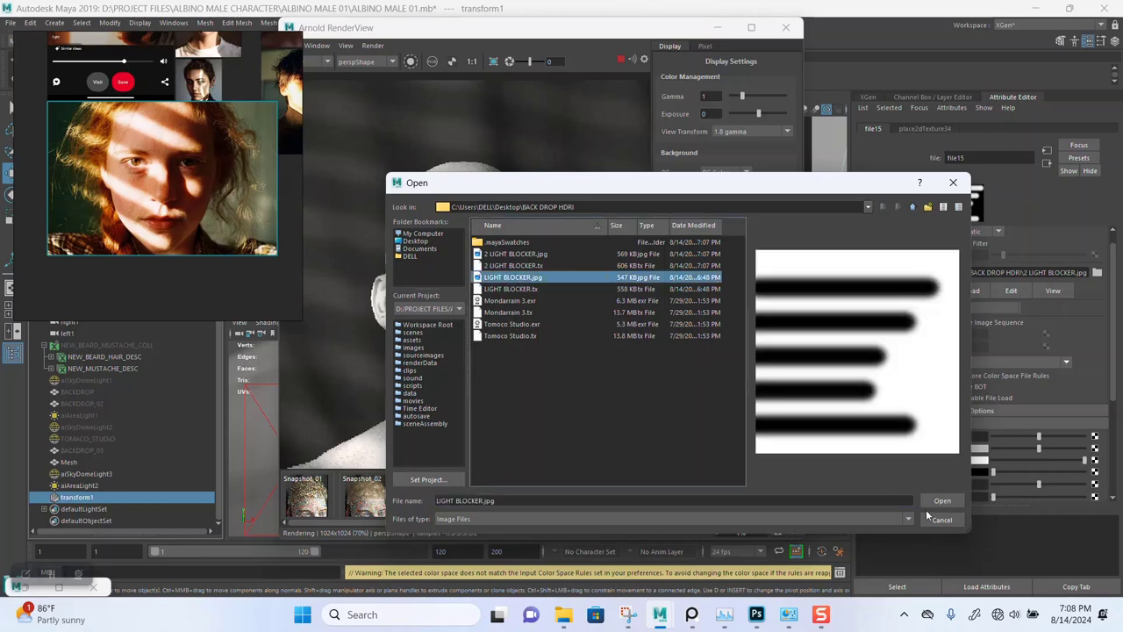
{"action": "left_click", "coordinate": [939, 502]}
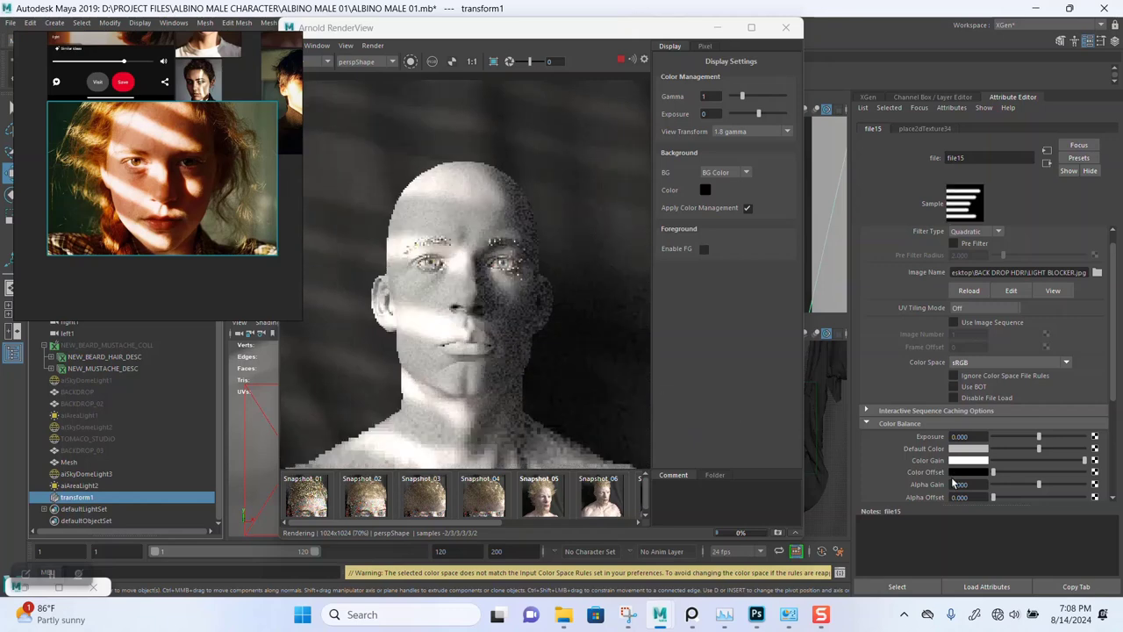
{"action": "scroll", "coordinate": [960, 478], "scroll_direction": "down", "scroll_amount": 2}
{"action": "scroll", "coordinate": [959, 478], "scroll_direction": "down", "scroll_amount": 3}
{"action": "left_click", "coordinate": [954, 400]}
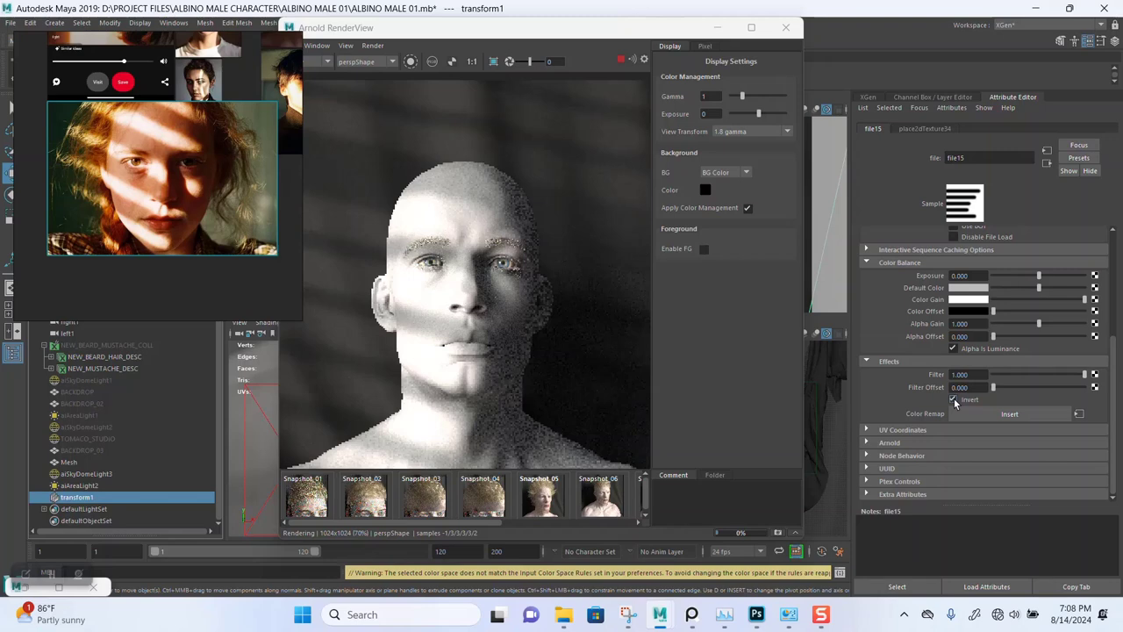
{"action": "left_click", "coordinate": [954, 401]}
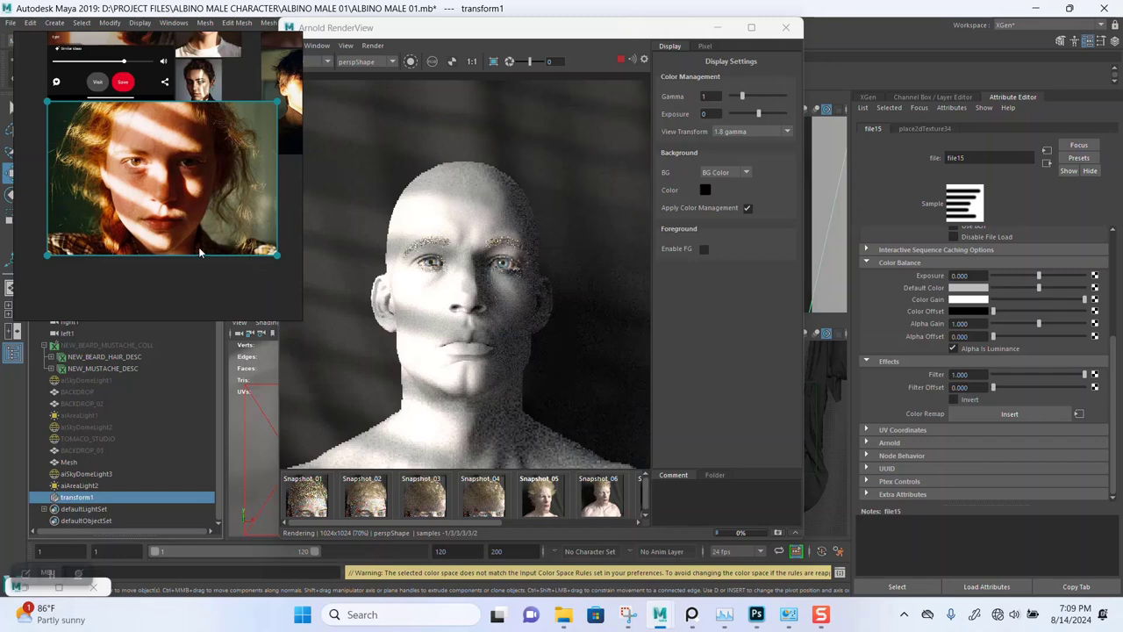
Stop the IPR render, save the scene, and return to a single perspective viewport.
{"action": "mouse_move", "coordinate": [205, 255]}
{"action": "left_mouse_down"}
{"action": "mouse_move", "coordinate": [1023, 246]}
{"action": "mouse_move", "coordinate": [1005, 246]}
{"action": "left_mouse_up"}
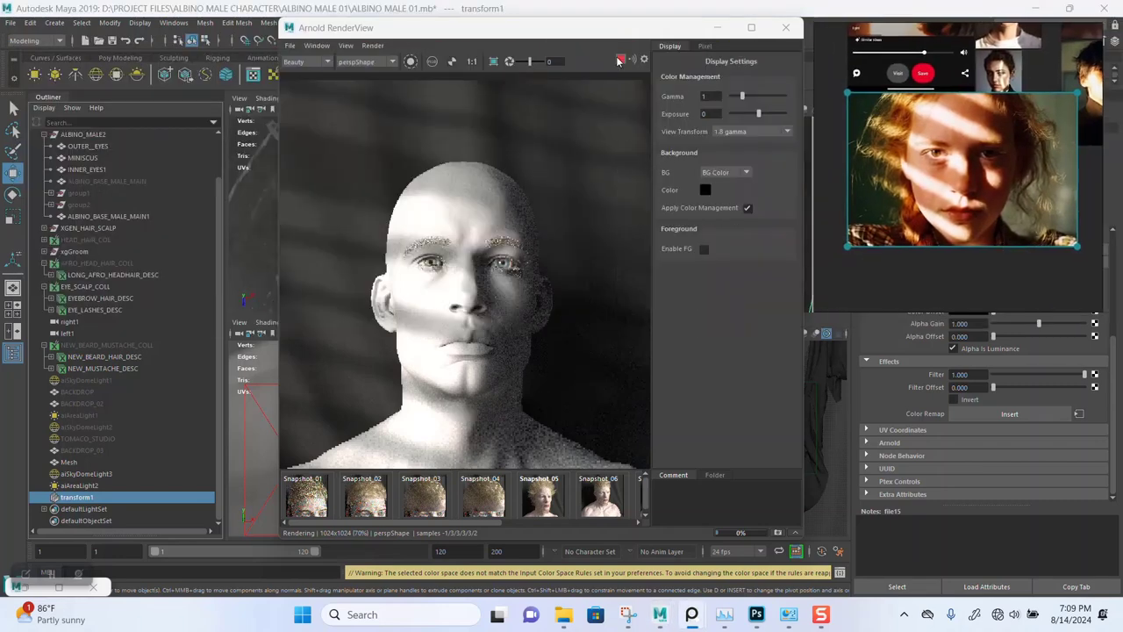
{"action": "left_click", "coordinate": [620, 60]}
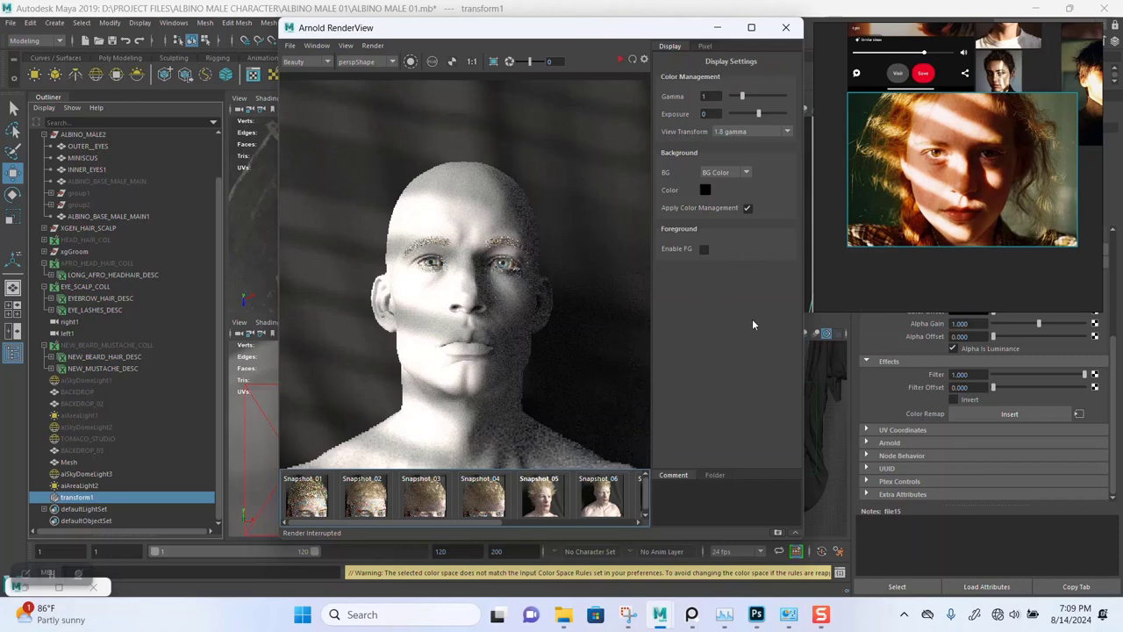
{"action": "key", "text": "ctrl+s"}
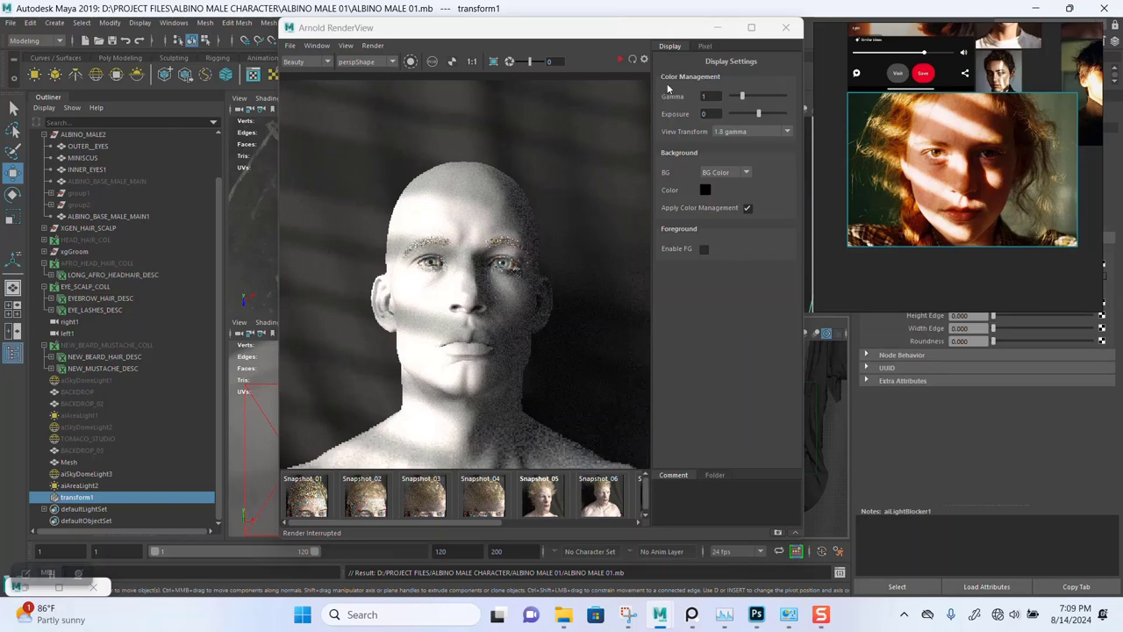
{"action": "left_click", "coordinate": [717, 27]}
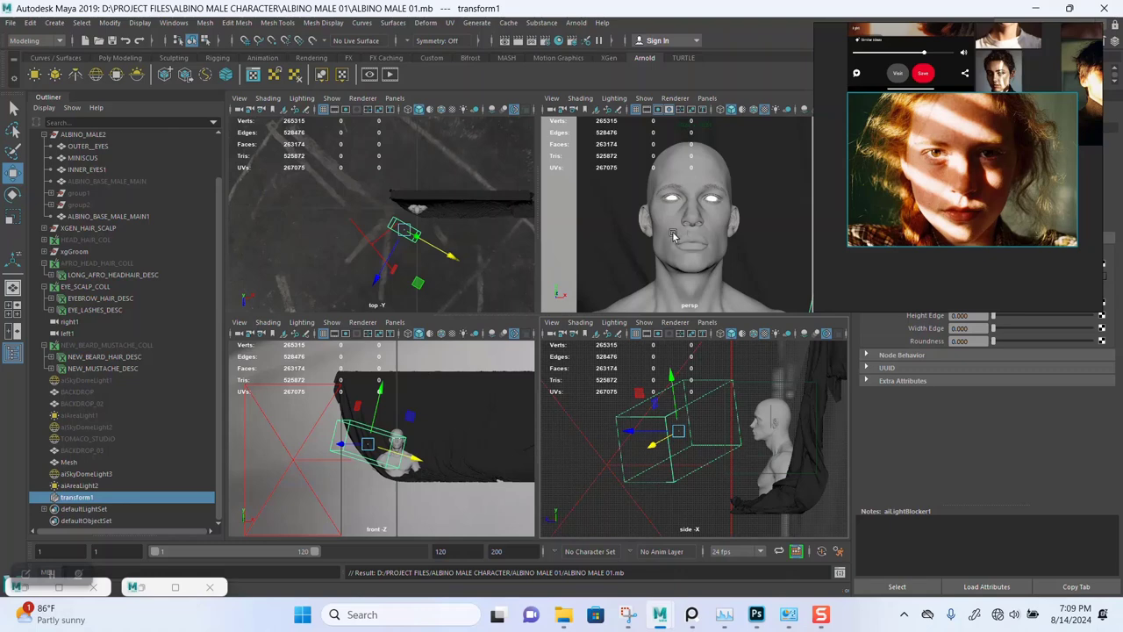
{"action": "key", "text": "space"}
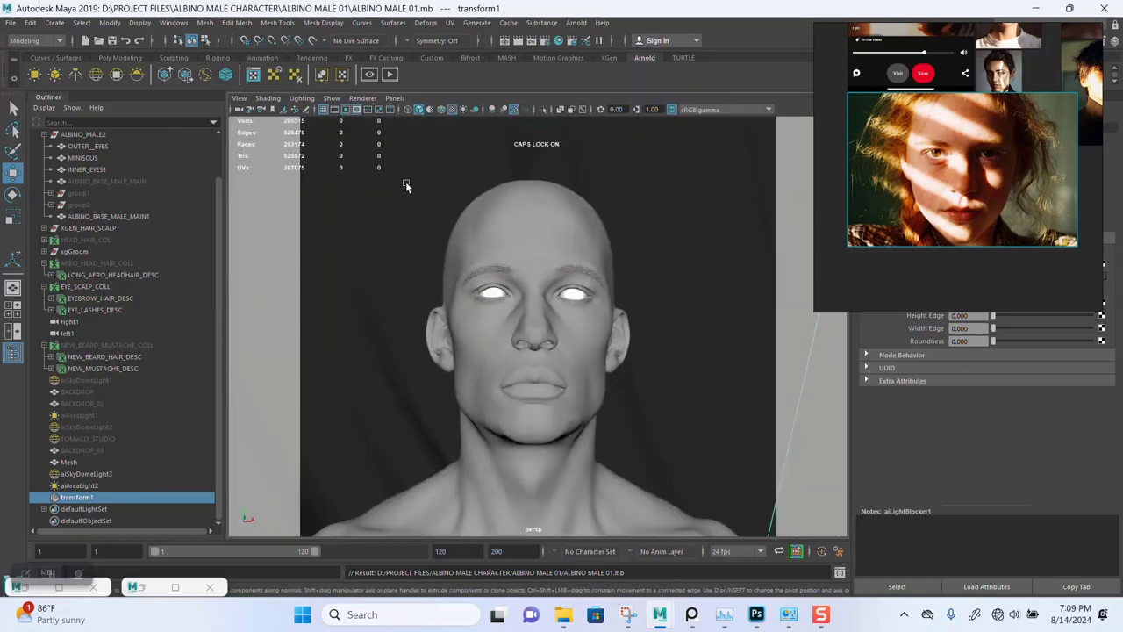
Switch the viewport to the cameraView2 camera bookmark.
{"action": "left_click", "coordinate": [238, 98]}
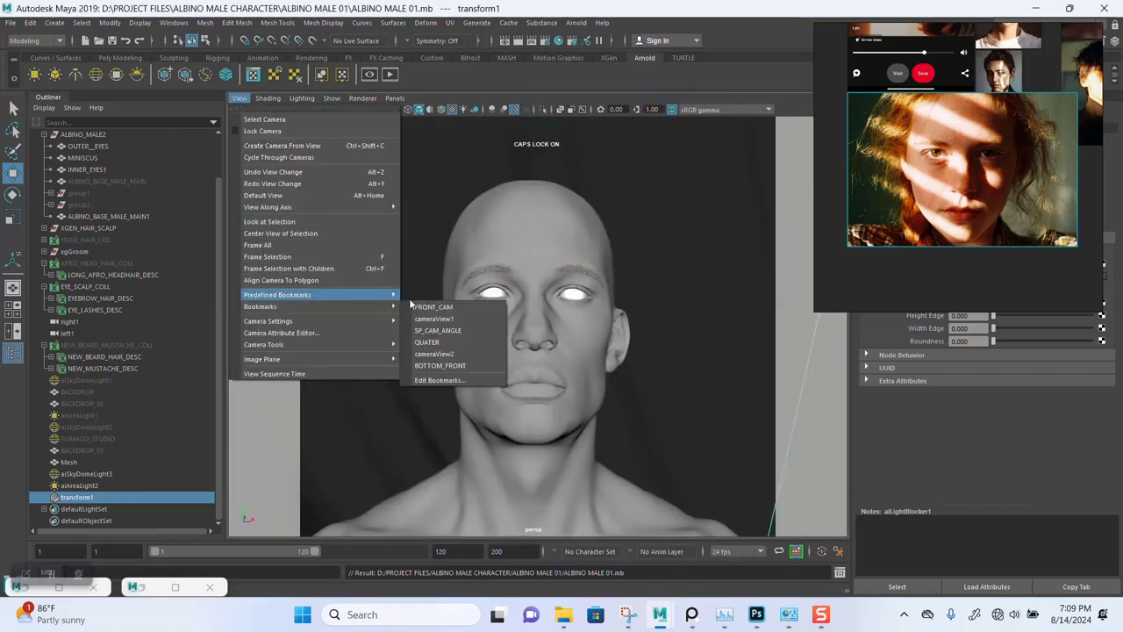
{"action": "mouse_move", "coordinate": [260, 307]}
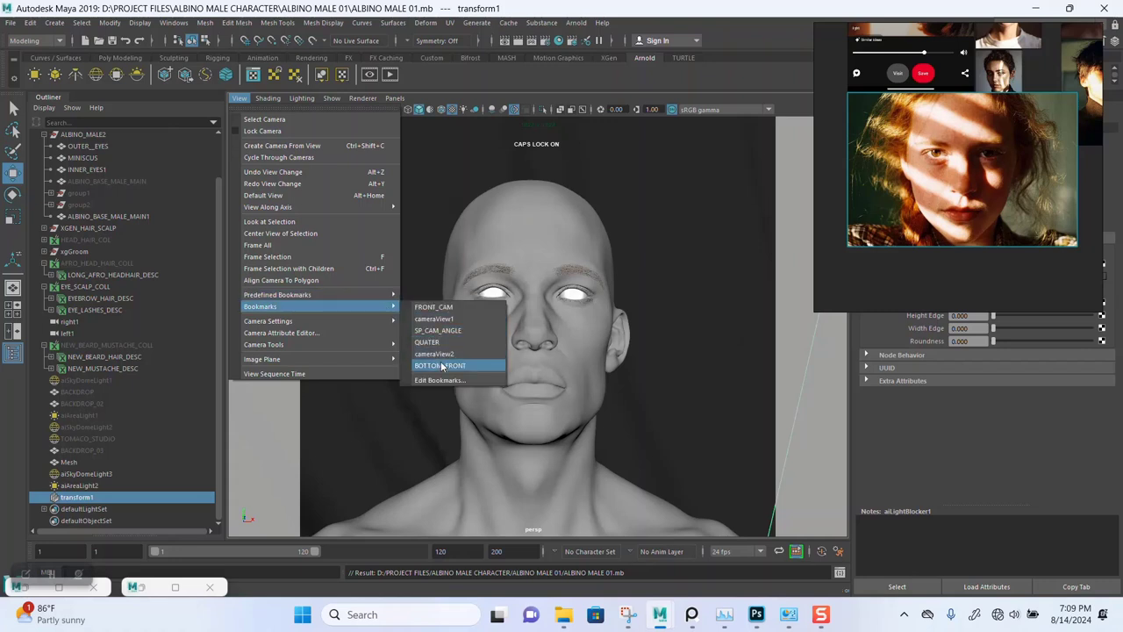
{"action": "left_click", "coordinate": [442, 365]}
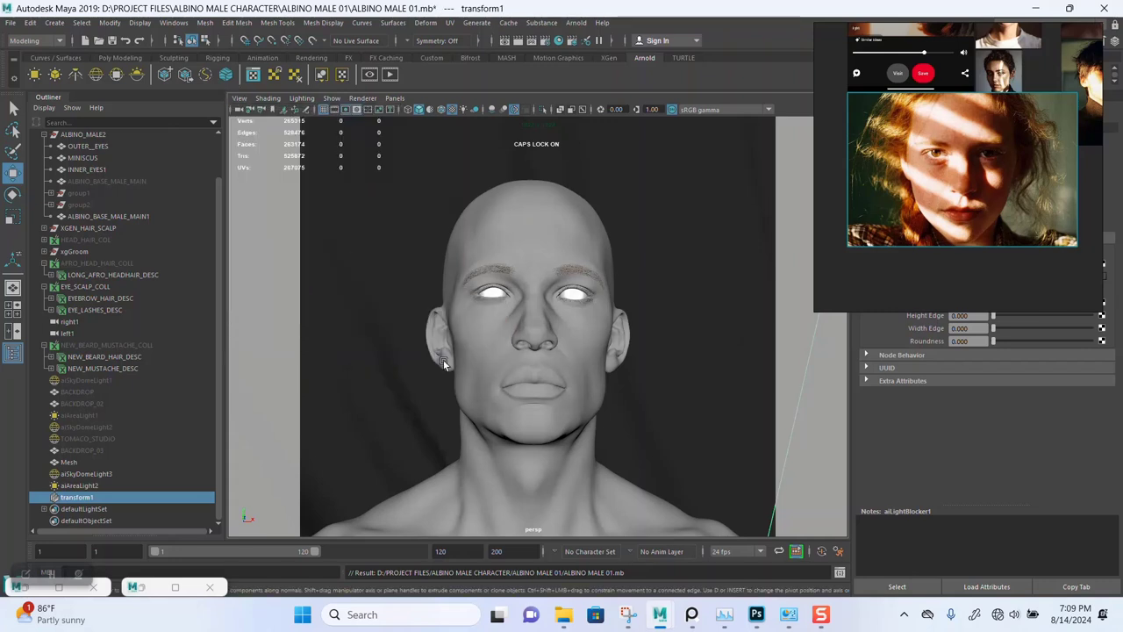
{"action": "left_click", "coordinate": [239, 98]}
{"action": "mouse_move", "coordinate": [268, 321]}
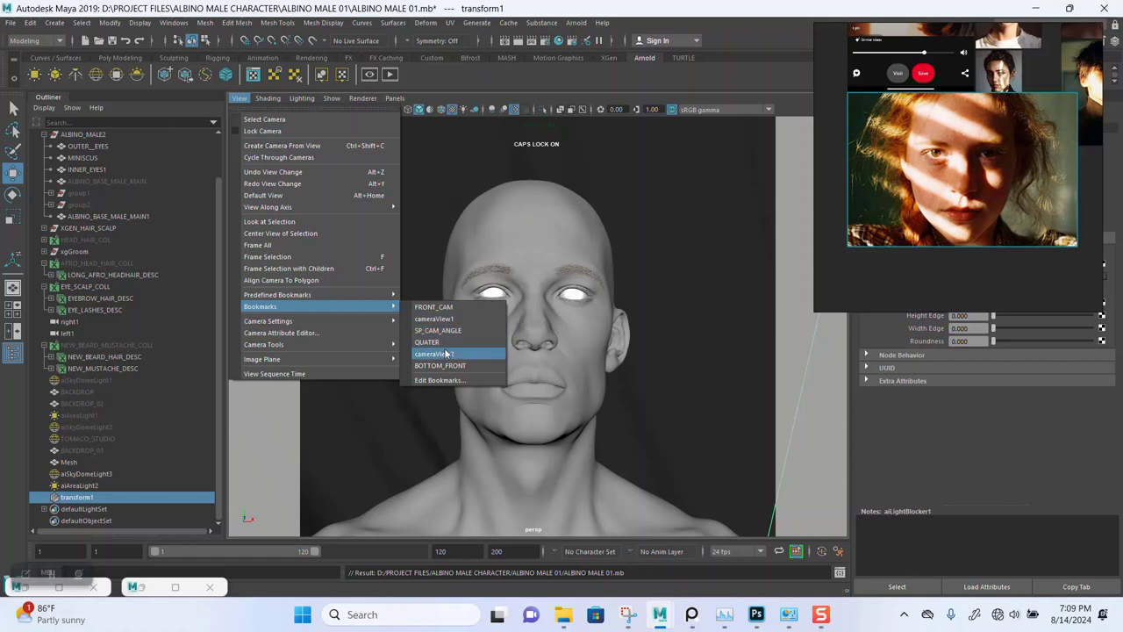
{"action": "left_click", "coordinate": [448, 354]}
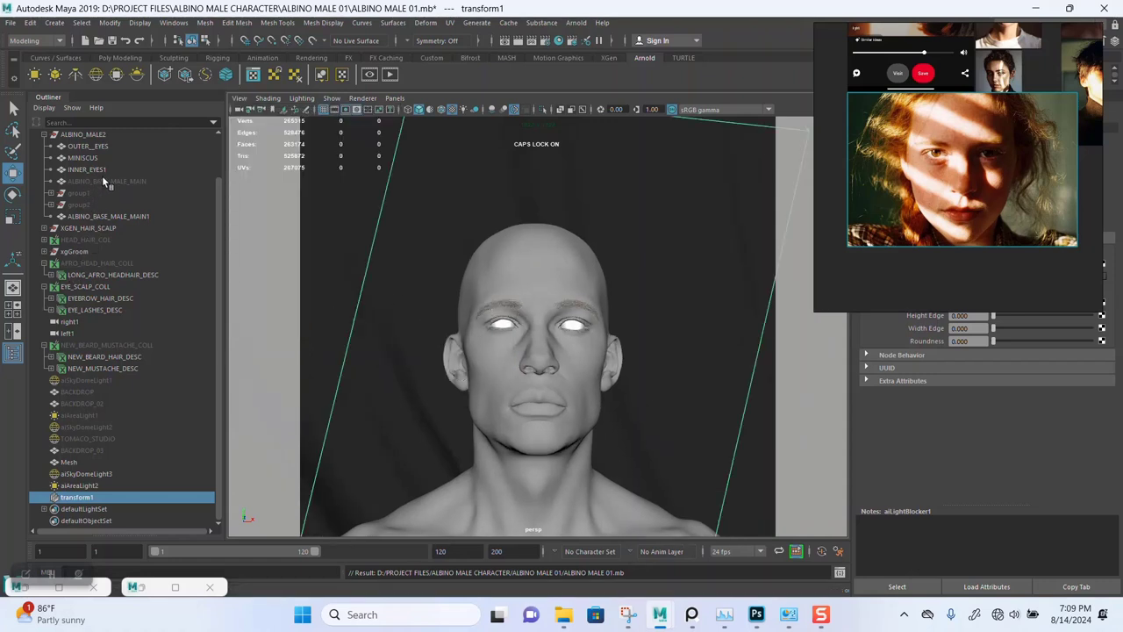
Hide the grey ALBINO_BASE_MALE_MAIN1 head, then select the skin head, backdrop and afro hair.
{"action": "left_click", "coordinate": [91, 217]}
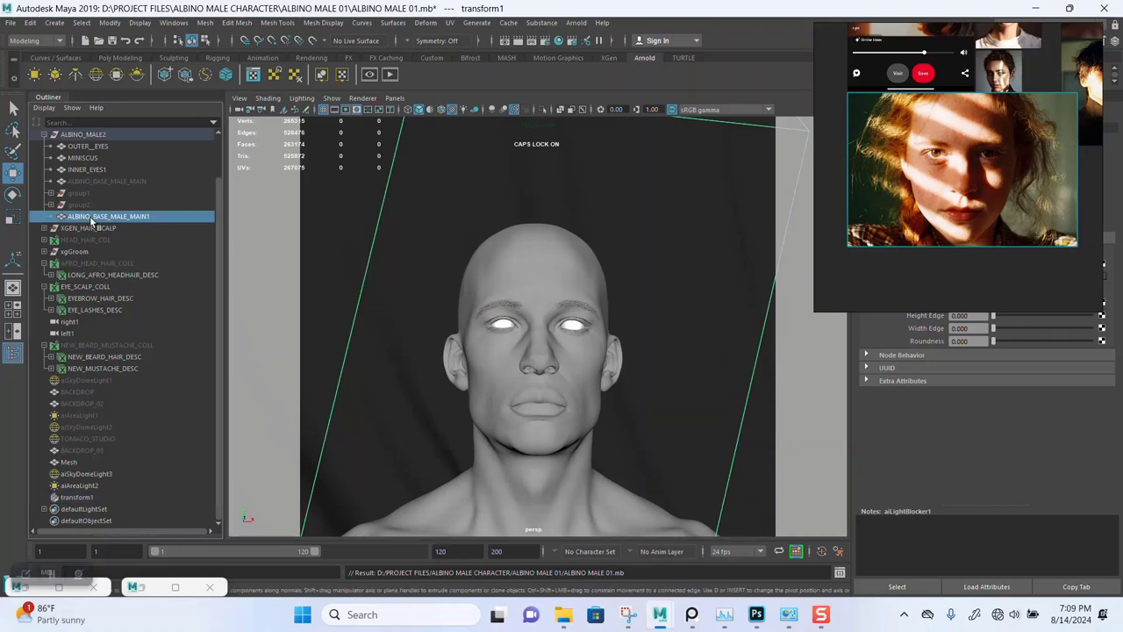
{"action": "key", "text": "ctrl+h"}
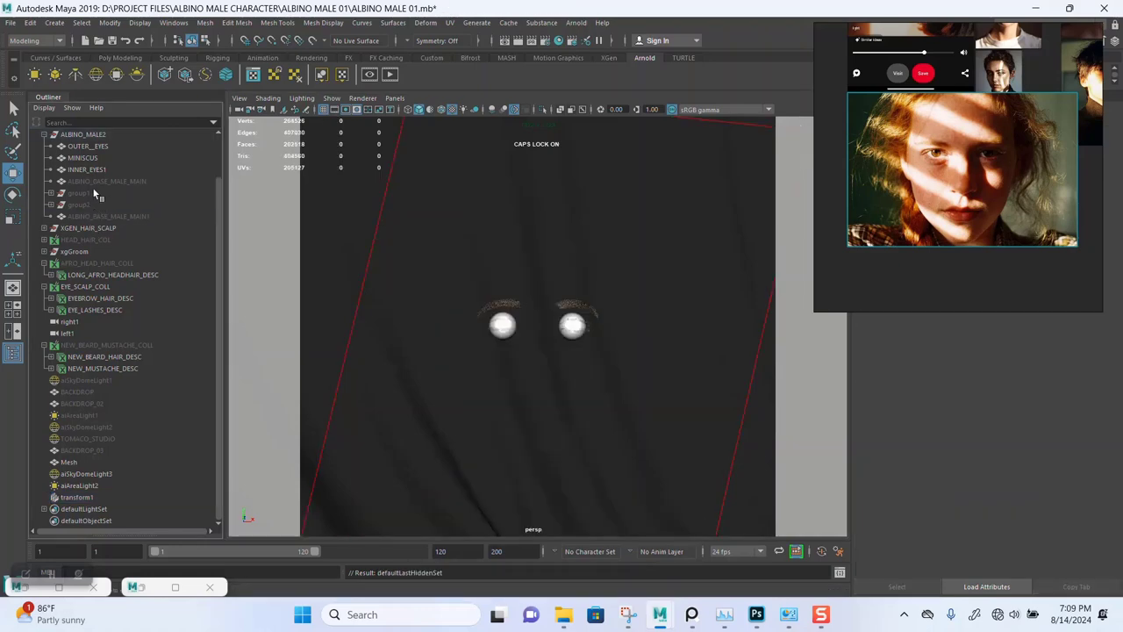
{"action": "left_click", "coordinate": [95, 183]}
{"action": "key", "text": "shift+h"}
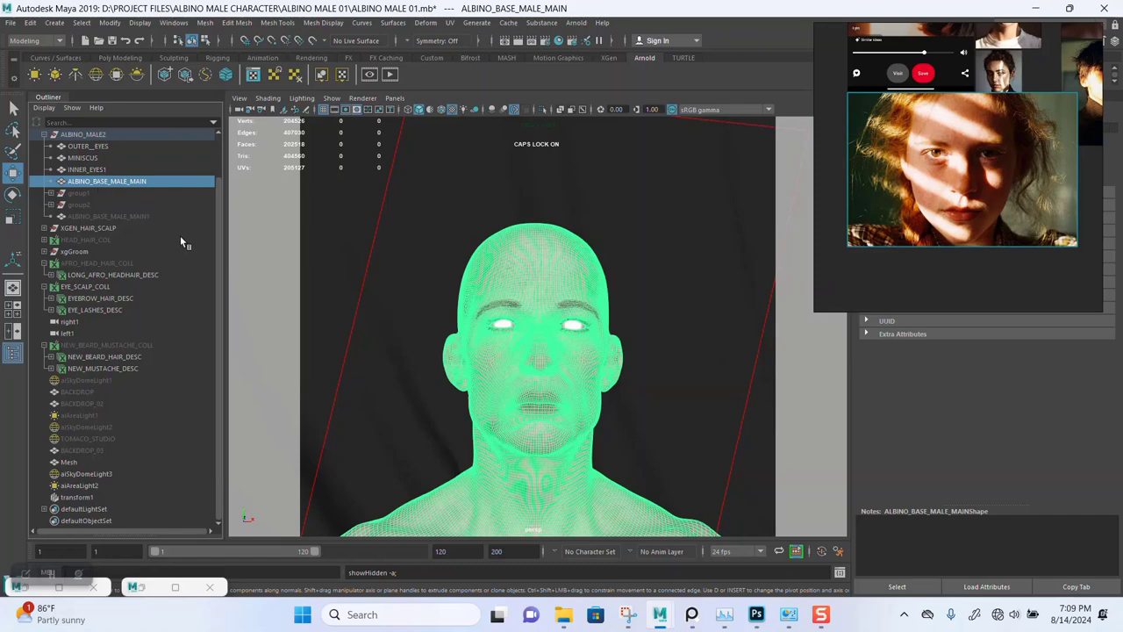
{"action": "left_click", "coordinate": [261, 301]}
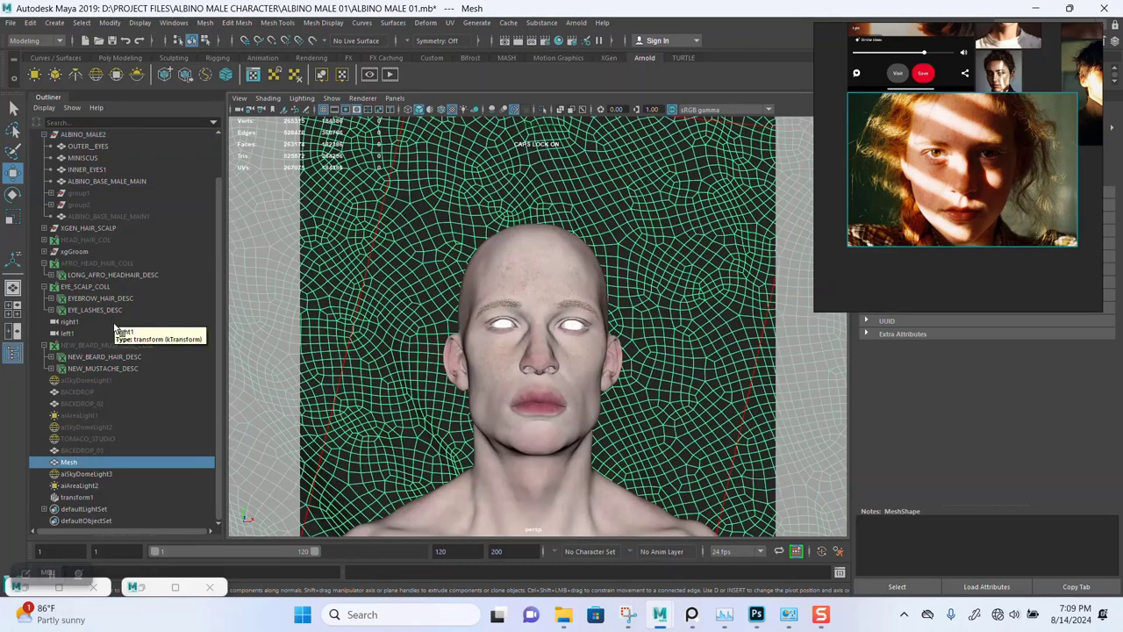
{"action": "left_click", "coordinate": [98, 264]}
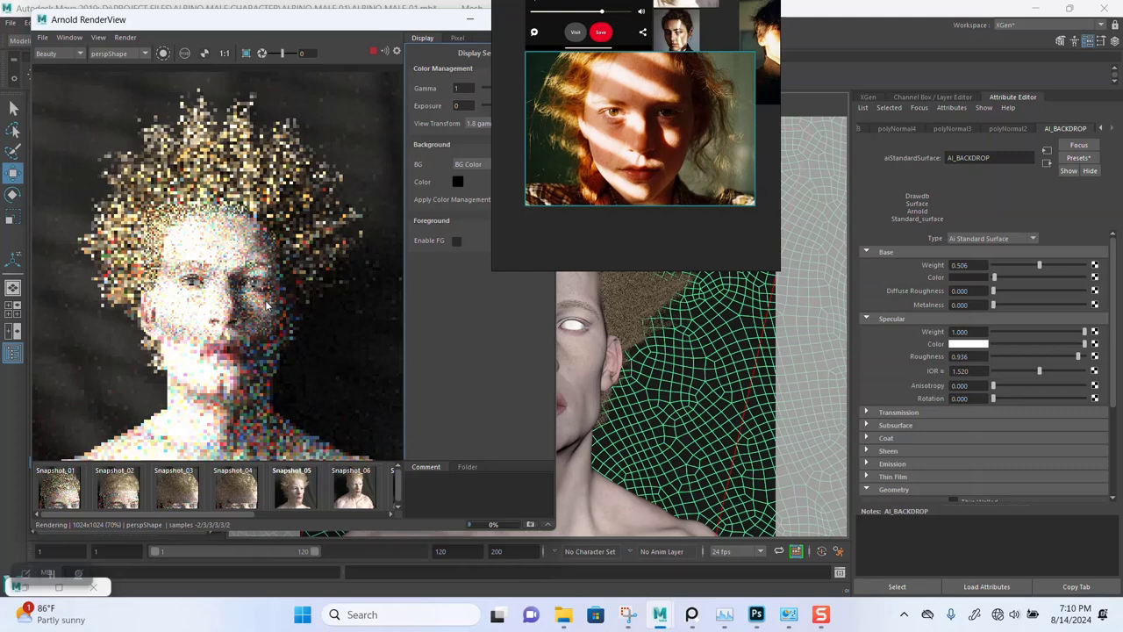
Restrict the Arnold render to a region box around the face, then move the render window right.
{"action": "scroll", "coordinate": [237, 312], "scroll_direction": "down", "scroll_amount": 2}
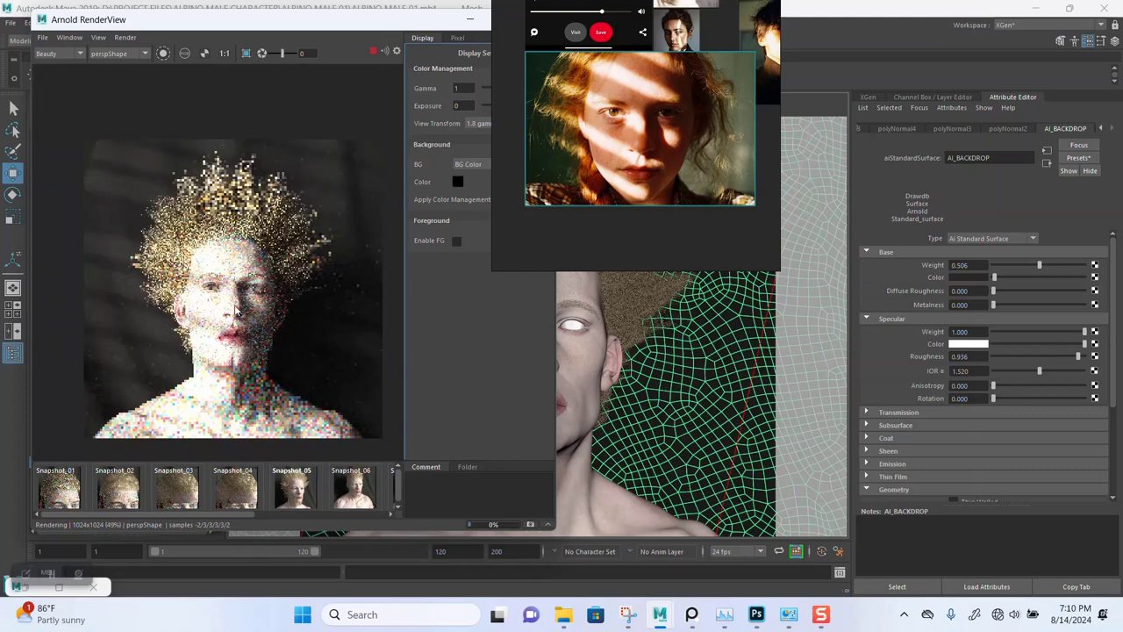
{"action": "scroll", "coordinate": [237, 311], "scroll_direction": "up", "scroll_amount": 2}
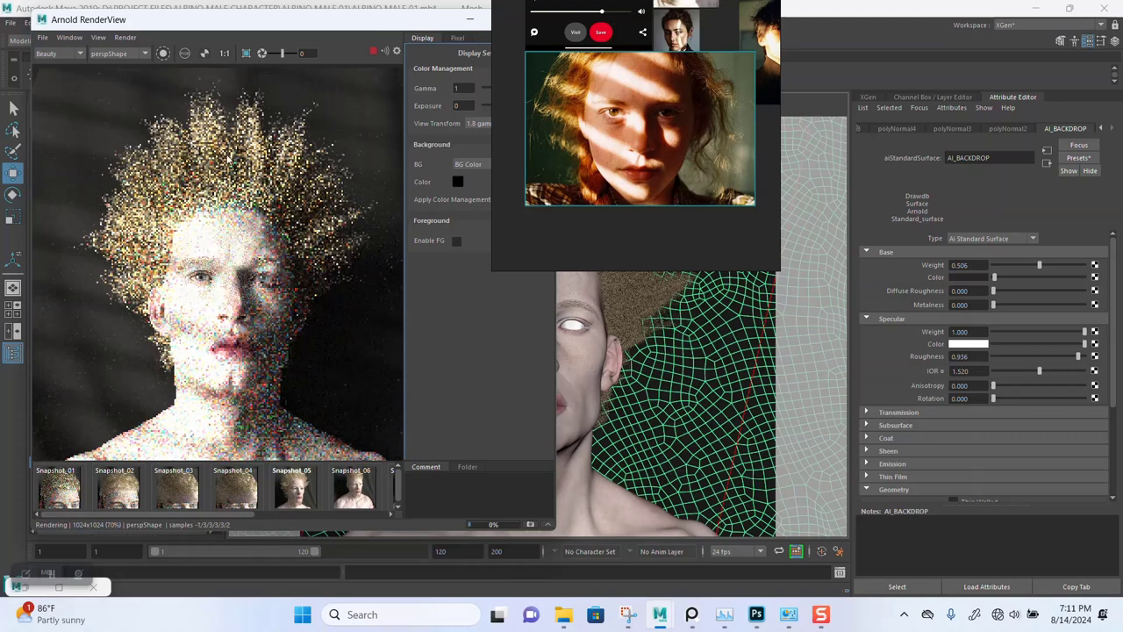
{"action": "left_click", "coordinate": [246, 53]}
{"action": "mouse_move", "coordinate": [128, 180]}
{"action": "left_mouse_down"}
{"action": "mouse_move", "coordinate": [212, 349]}
{"action": "mouse_move", "coordinate": [287, 343]}
{"action": "left_mouse_up"}
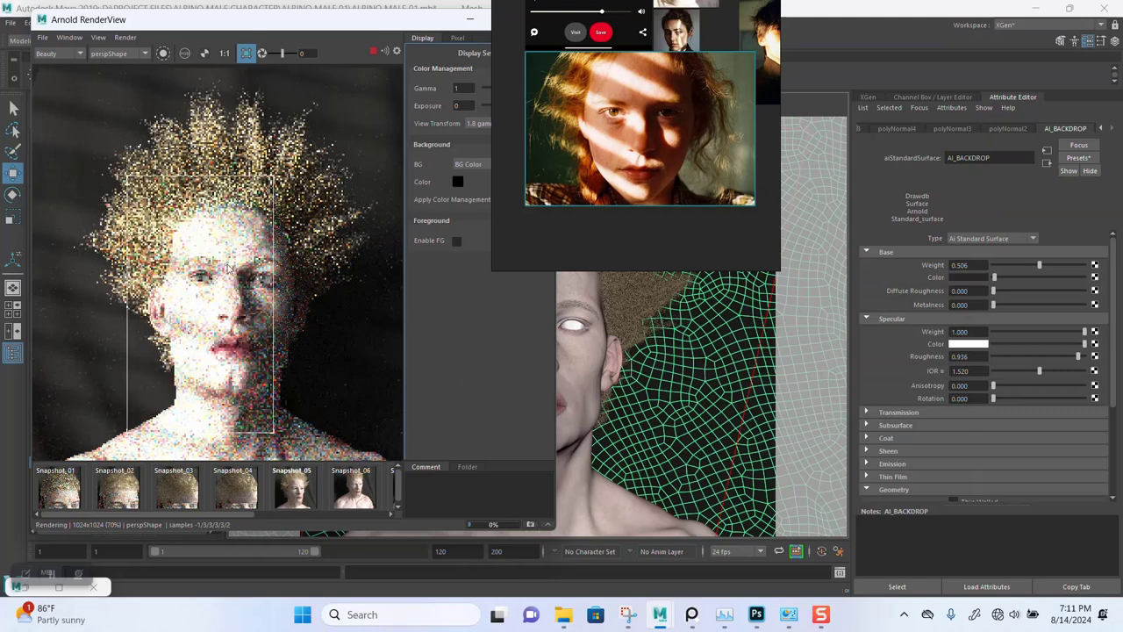
{"action": "mouse_move", "coordinate": [308, 35]}
{"action": "left_mouse_down"}
{"action": "mouse_move", "coordinate": [481, 40]}
{"action": "mouse_move", "coordinate": [523, 58]}
{"action": "left_mouse_up"}
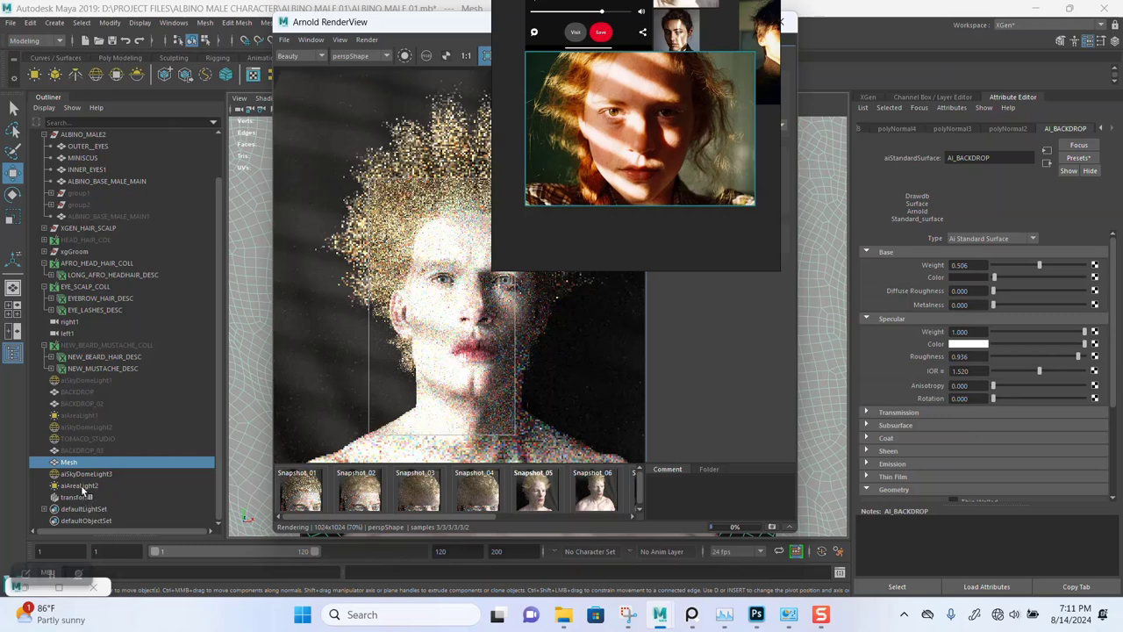
Lower the aiAreaLight2 intensity from 2 to 1.
{"action": "left_click", "coordinate": [79, 485]}
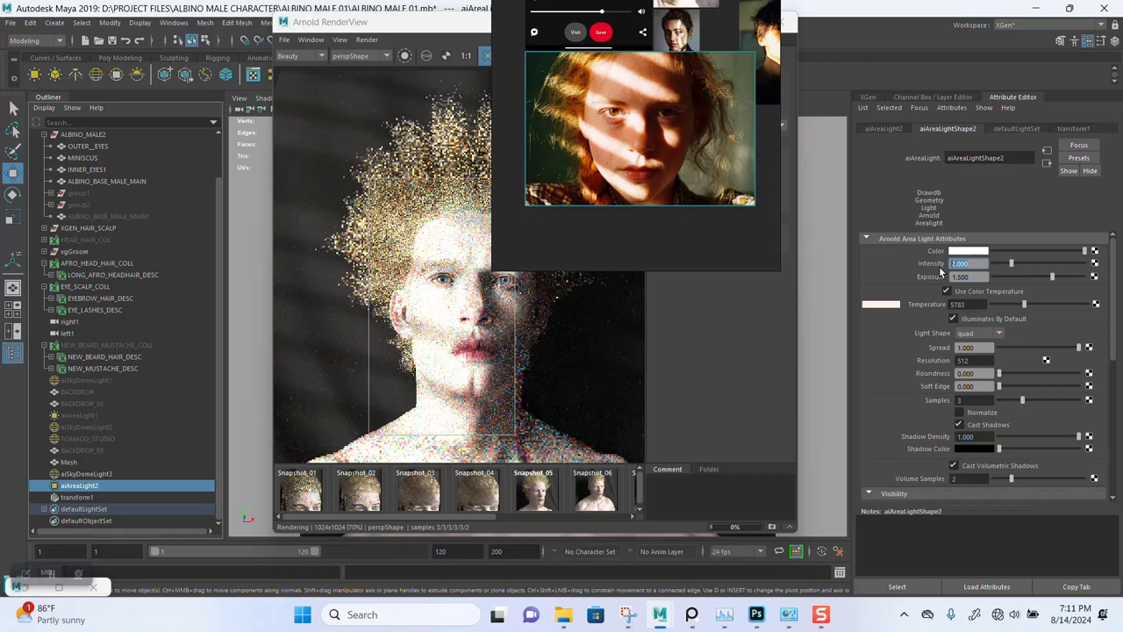
{"action": "type", "text": "1"}
{"action": "key", "text": "Return"}
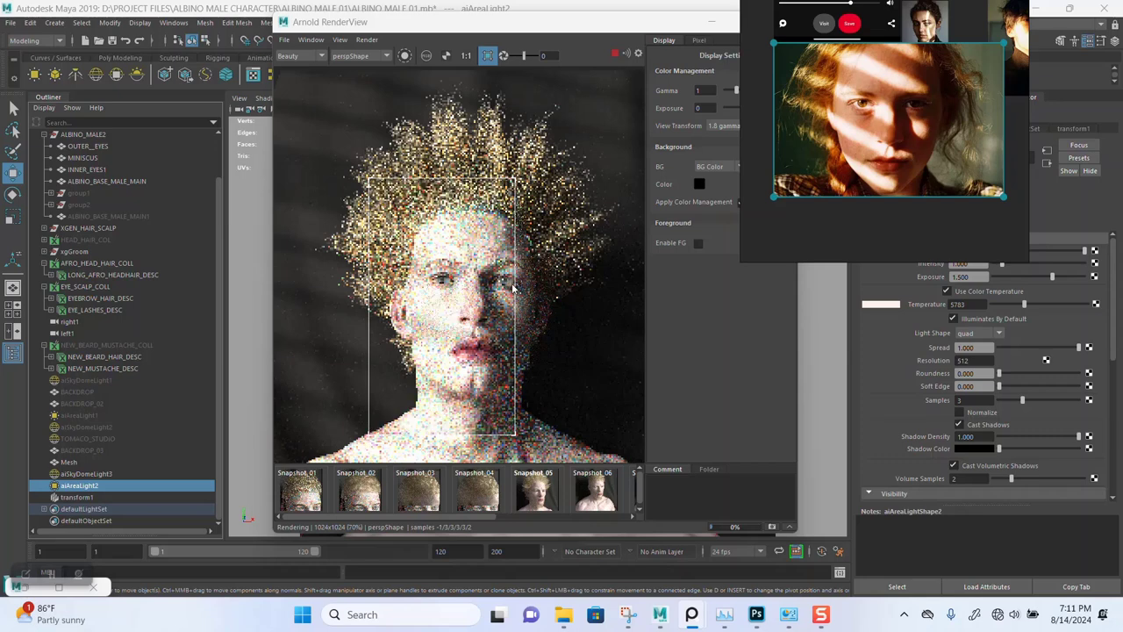
{"action": "scroll", "coordinate": [482, 312], "scroll_direction": "up", "scroll_amount": 2}
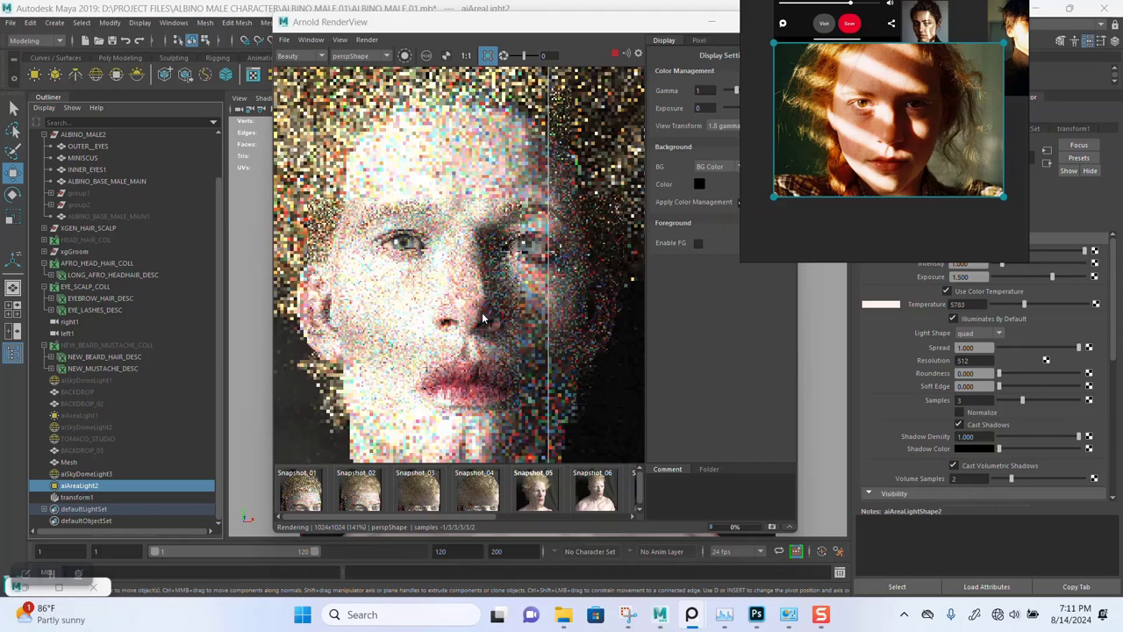
{"action": "scroll", "coordinate": [482, 313], "scroll_direction": "down", "scroll_amount": 2}
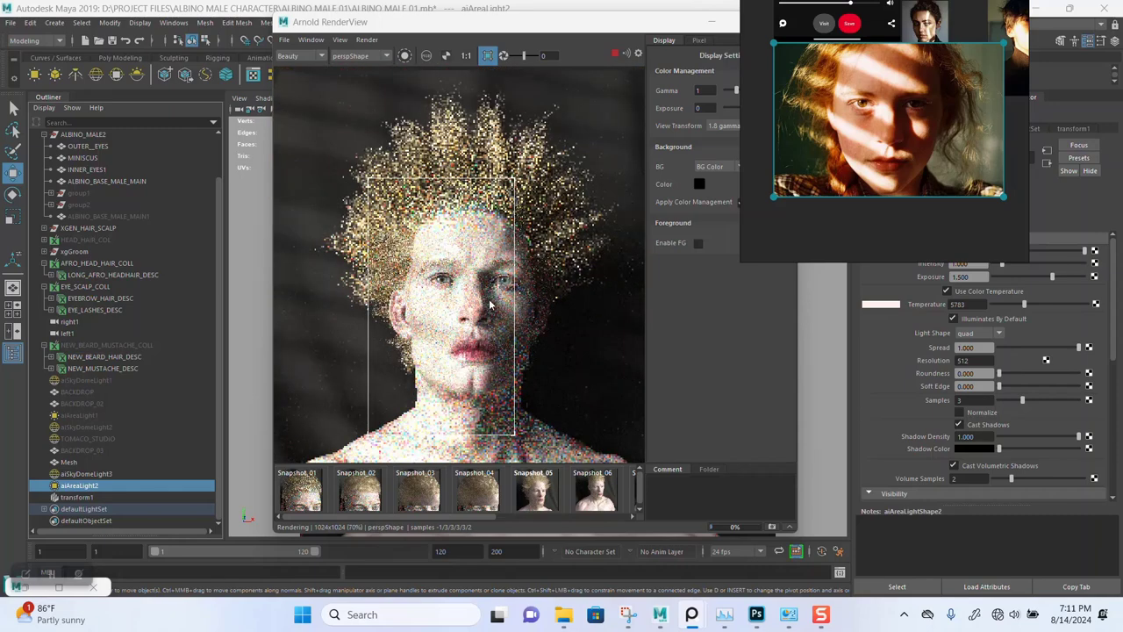
Set the aiSkyDomeLight3 intensity to 0.5.
{"action": "left_click", "coordinate": [87, 474]}
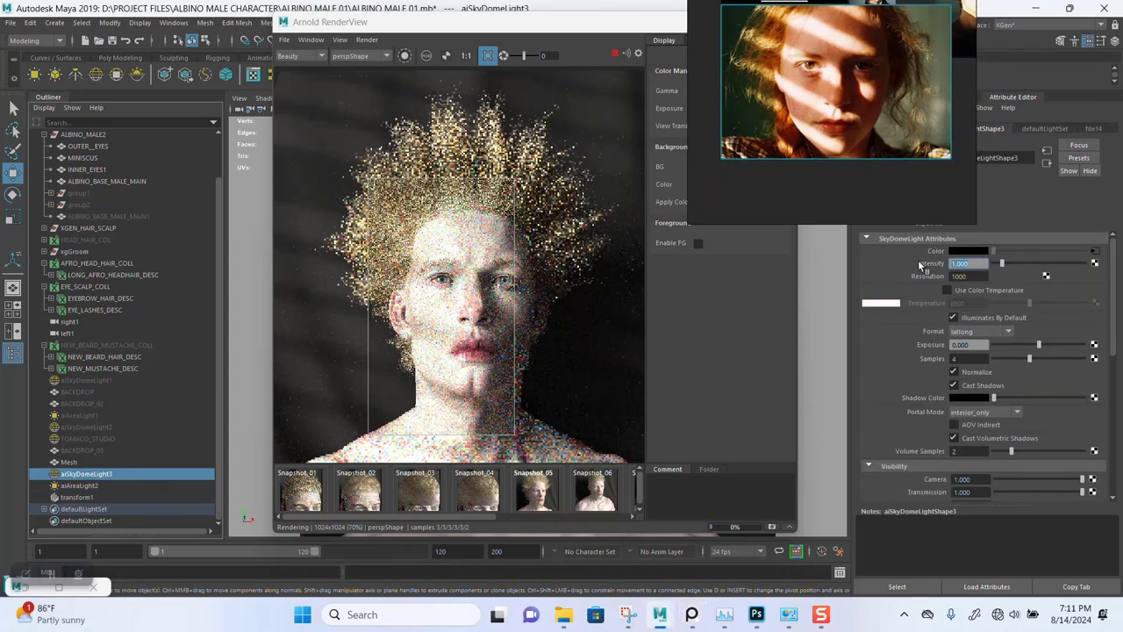
{"action": "type", "text": "2"}
{"action": "type", "text": "0."}
{"action": "type", "text": "5"}
{"action": "key", "text": "Return"}
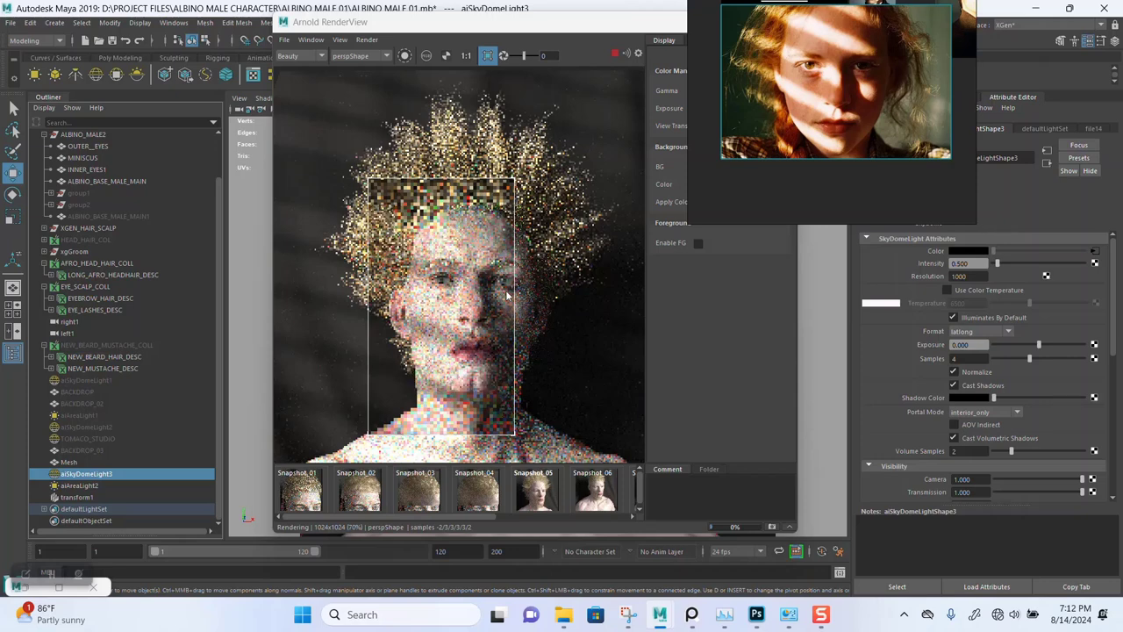
{"action": "scroll", "coordinate": [484, 305], "scroll_direction": "up", "scroll_amount": 1}
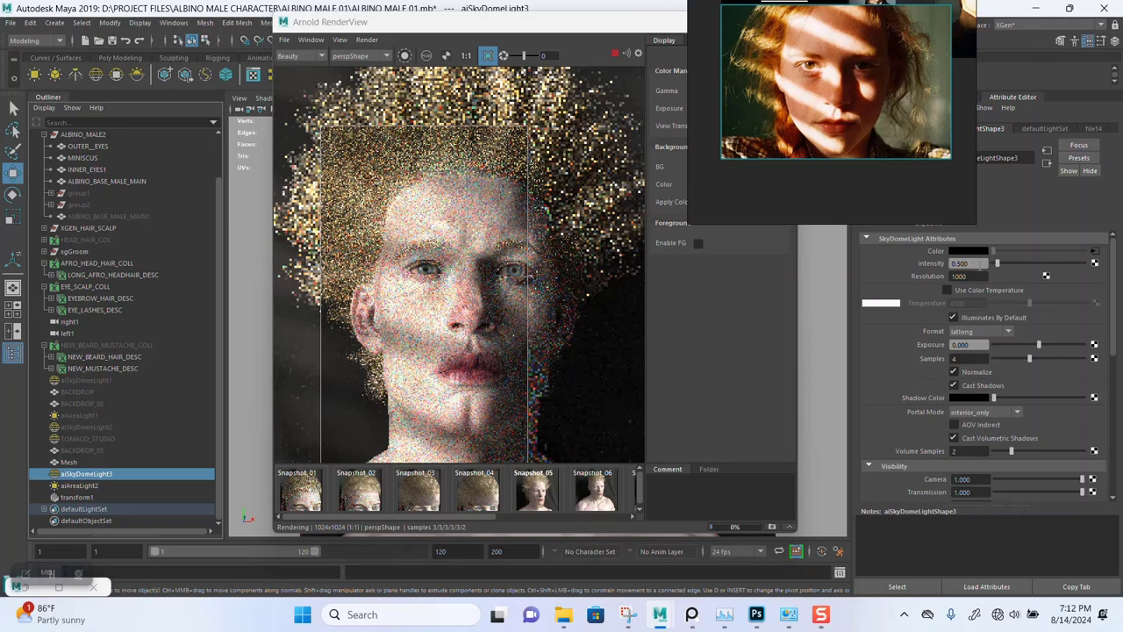
Raise the aiAreaLight2 intensity back to 2.
{"action": "left_click", "coordinate": [80, 486]}
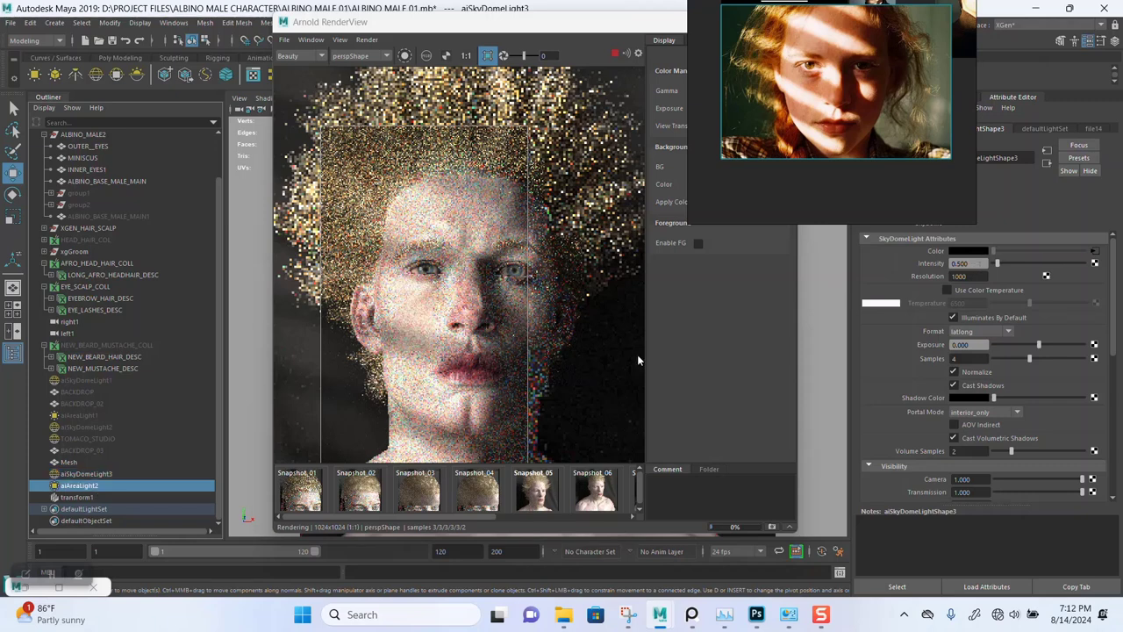
{"action": "left_click", "coordinate": [966, 263]}
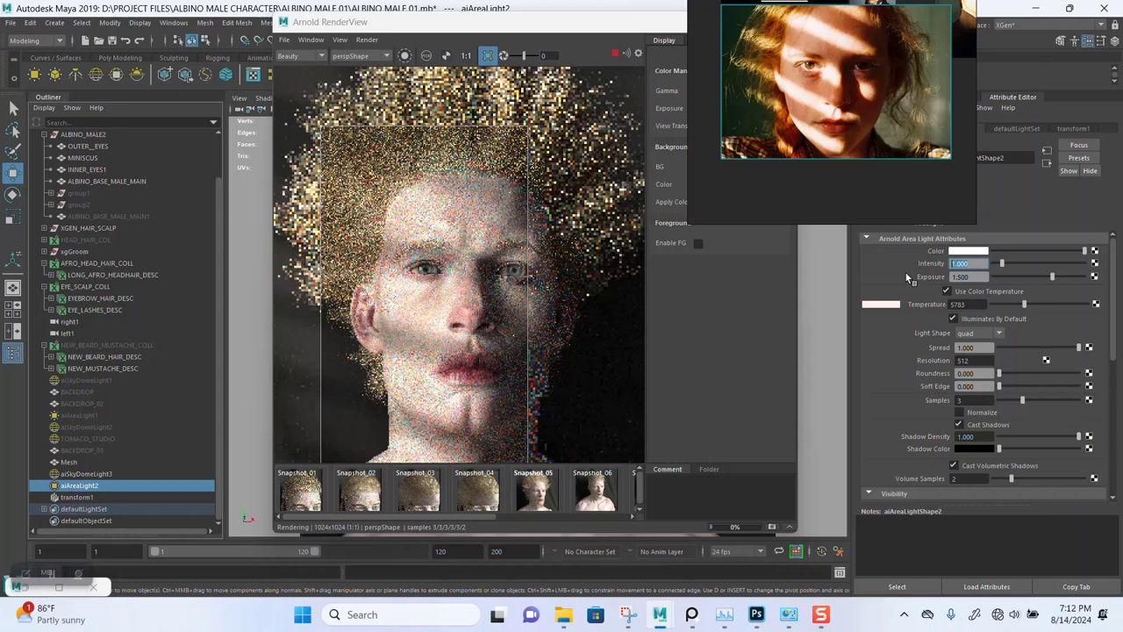
{"action": "type", "text": "2"}
{"action": "key", "text": "Return"}
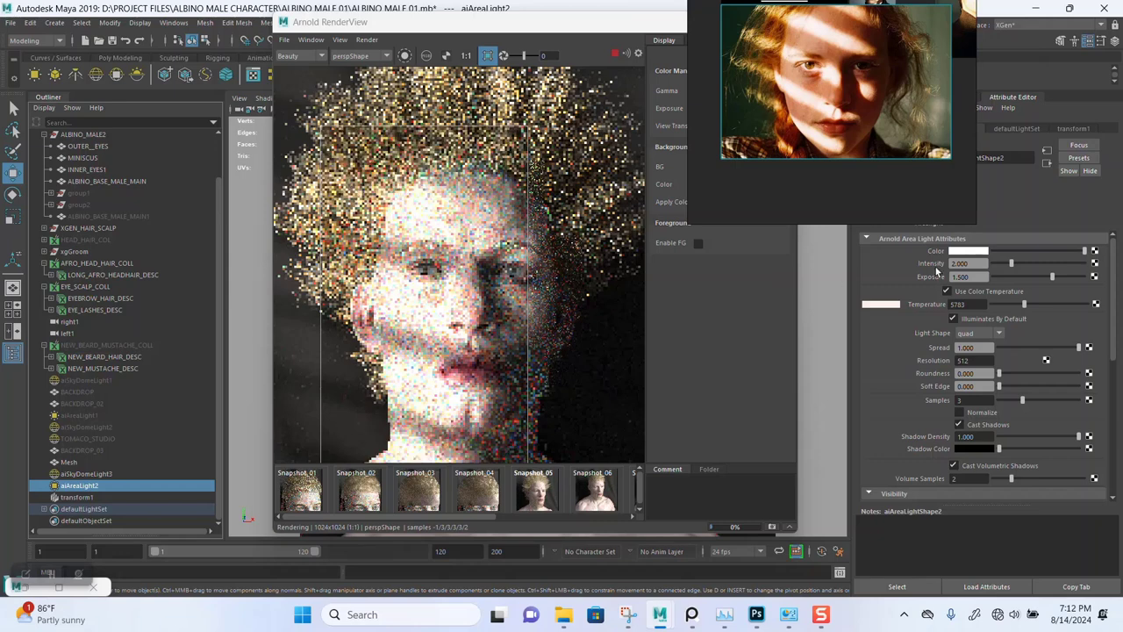
Change the aiAreaLight2 intensity to 1.5 and check the updated render.
{"action": "double_click", "coordinate": [961, 263]}
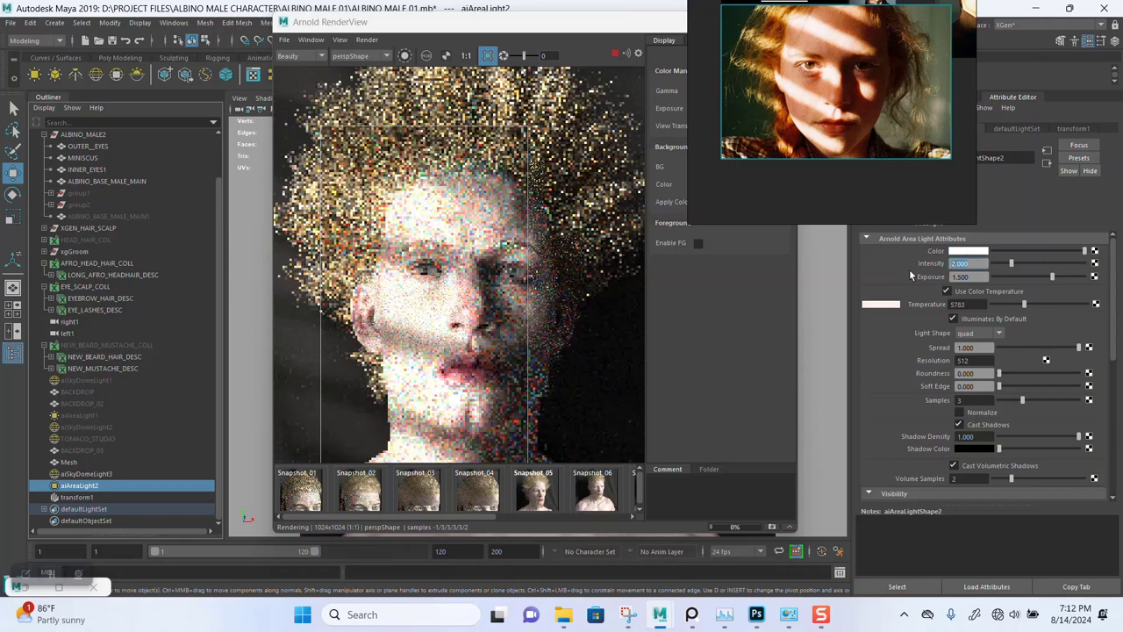
{"action": "type", "text": "1.5"}
{"action": "key", "text": "Return"}
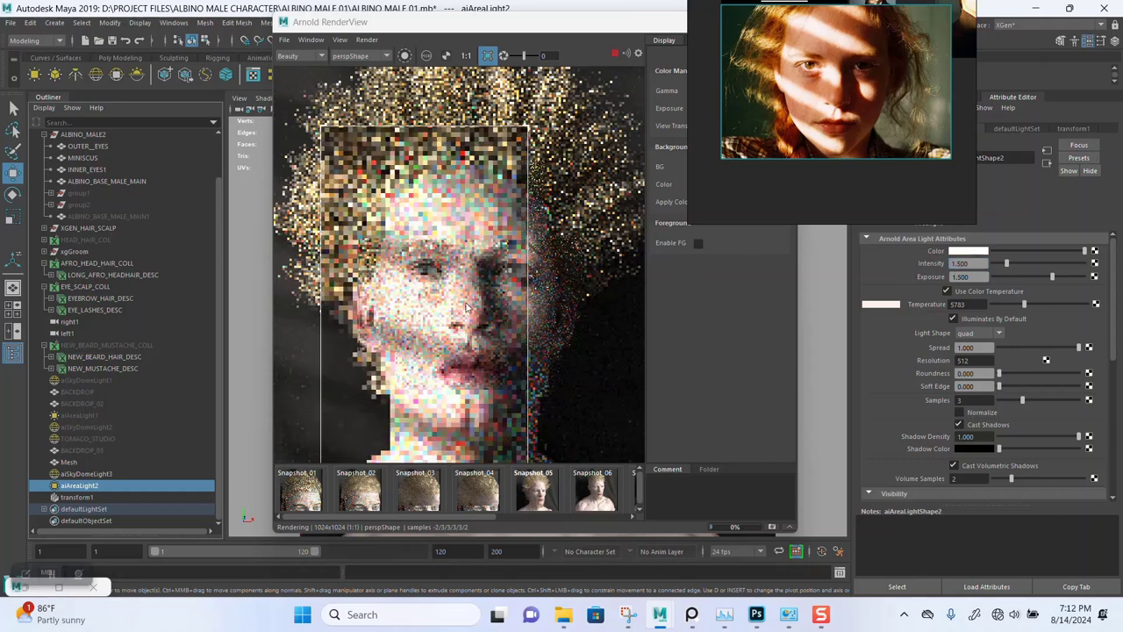
{"action": "scroll", "coordinate": [490, 302], "scroll_direction": "down", "scroll_amount": 2}
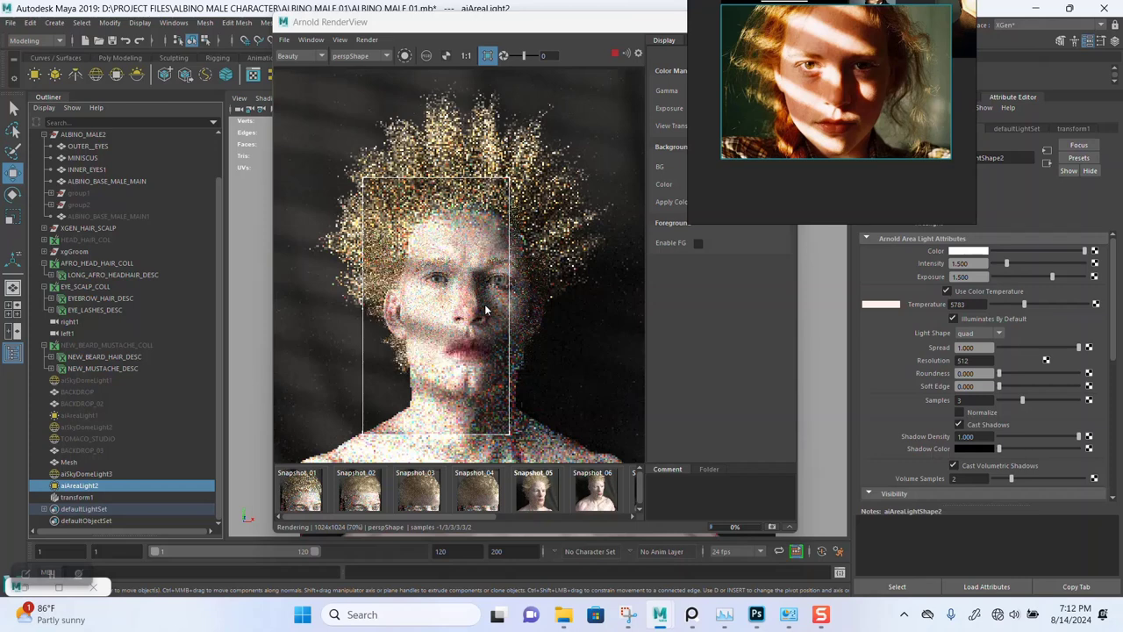
{"action": "scroll", "coordinate": [472, 326], "scroll_direction": "up", "scroll_amount": 3}
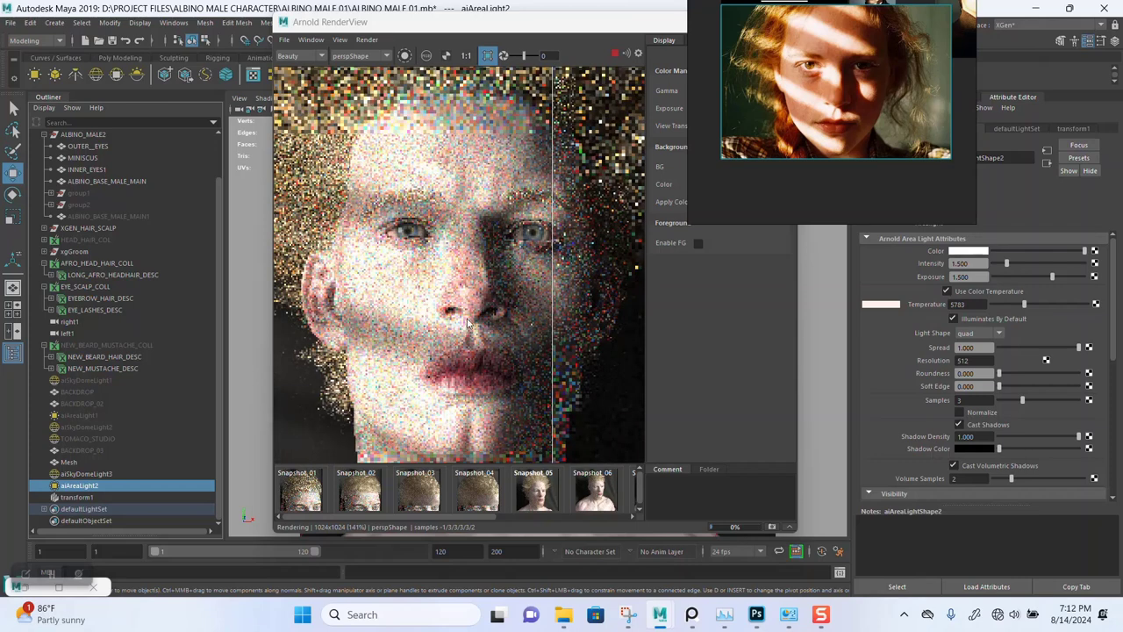
{"action": "scroll", "coordinate": [468, 323], "scroll_direction": "down", "scroll_amount": 2}
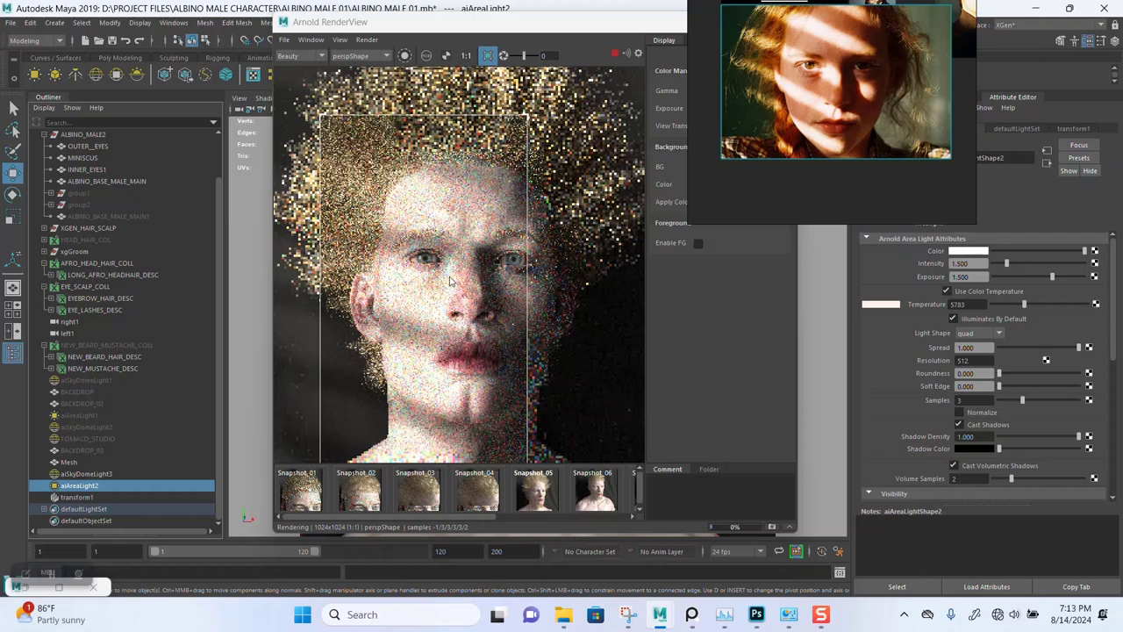
{"action": "scroll", "coordinate": [449, 281], "scroll_direction": "down", "scroll_amount": 1}
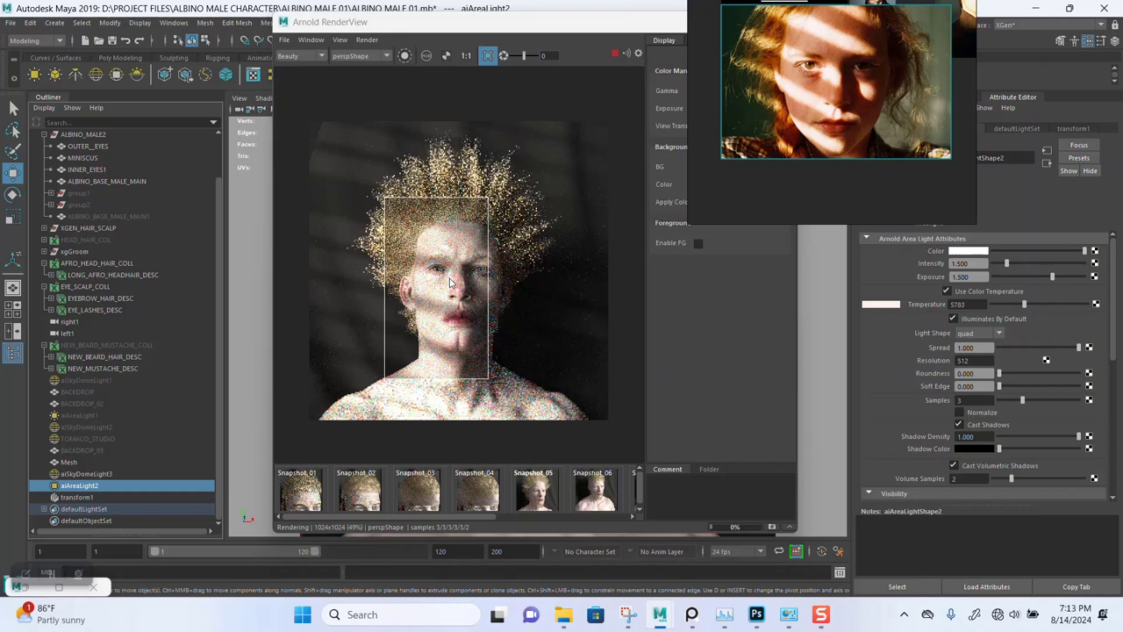
{"action": "scroll", "coordinate": [449, 281], "scroll_direction": "up", "scroll_amount": 1}
{"action": "scroll", "coordinate": [449, 281], "scroll_direction": "up", "scroll_amount": 1}
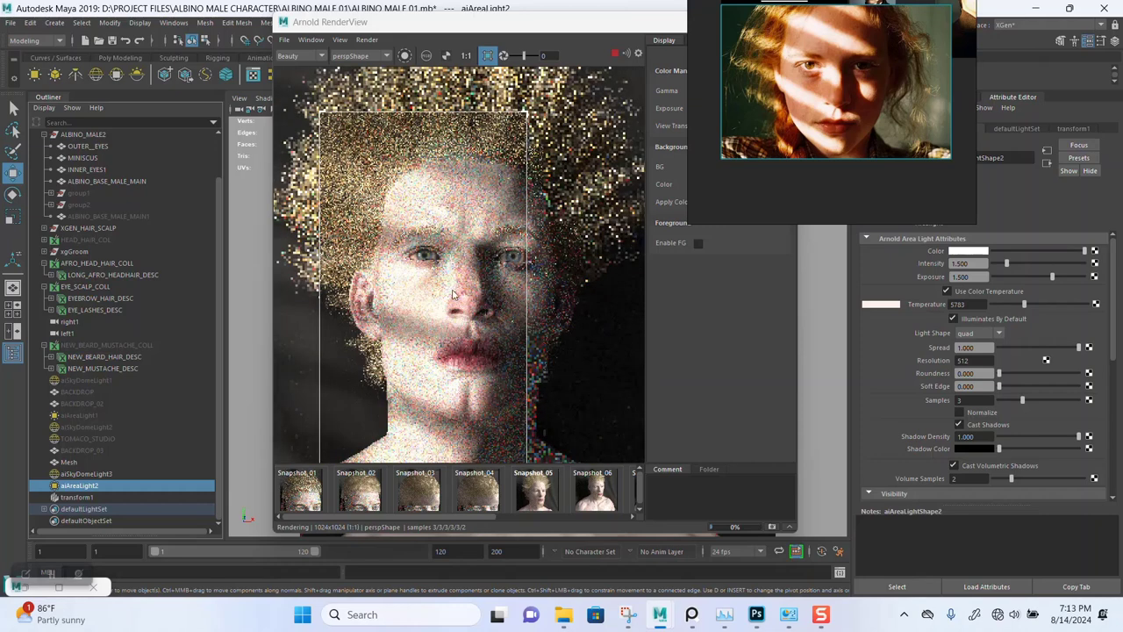
{"action": "scroll", "coordinate": [453, 294], "scroll_direction": "up", "scroll_amount": 1}
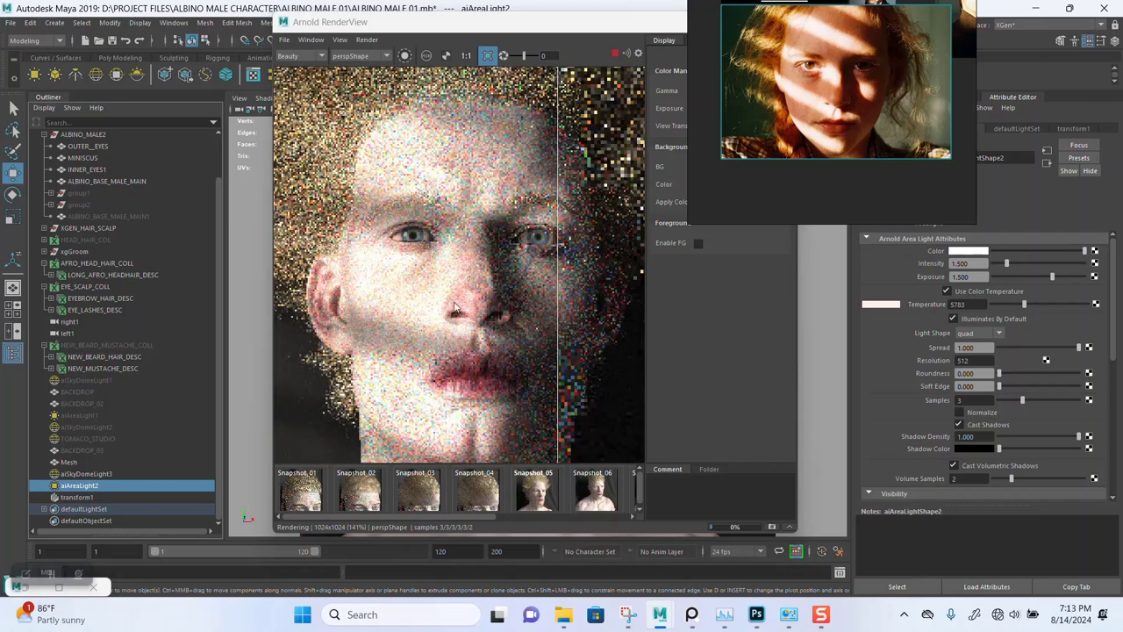
Select transform1 and drag the aiLightBlocker1 Density slider up to 1.0.
{"action": "left_click", "coordinate": [79, 496]}
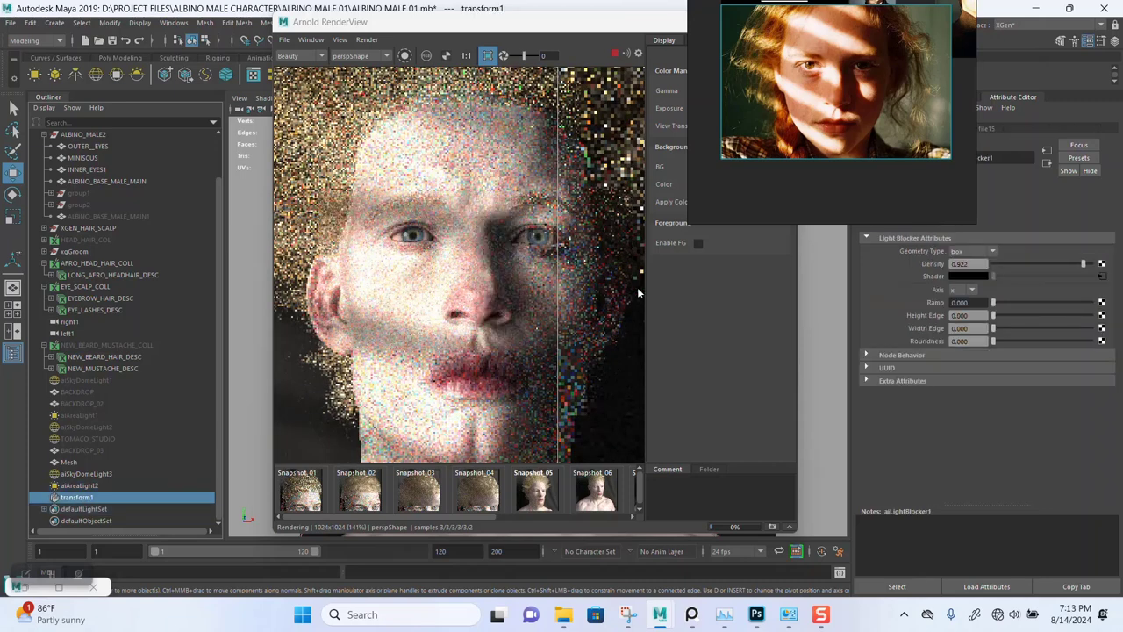
{"action": "scroll", "coordinate": [485, 299], "scroll_direction": "down", "scroll_amount": 1}
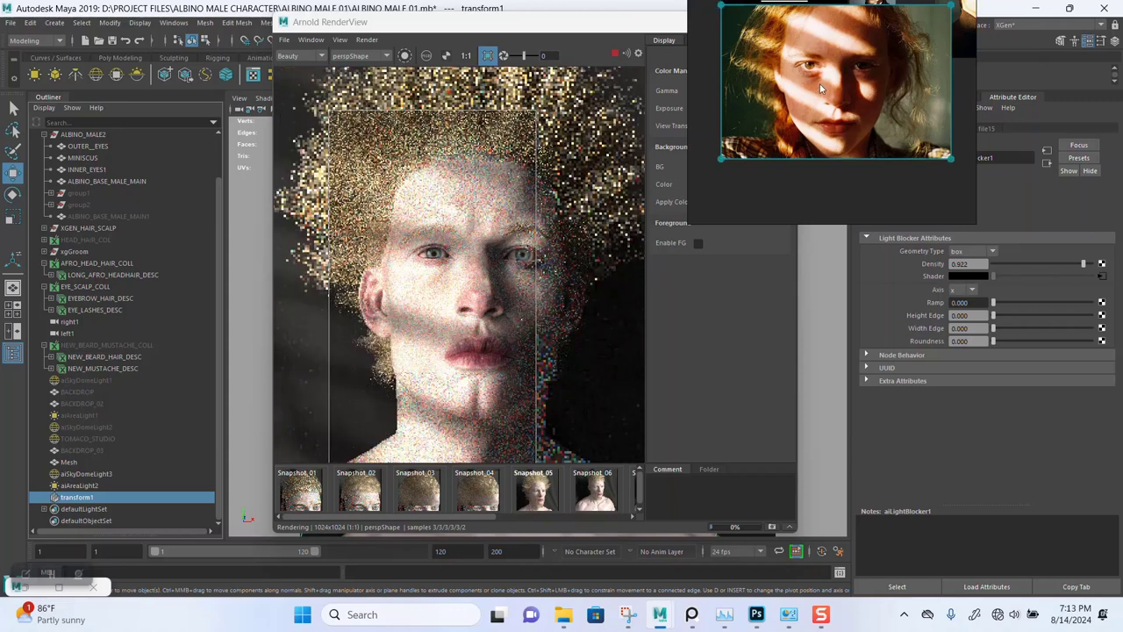
{"action": "mouse_move", "coordinate": [835, 97]}
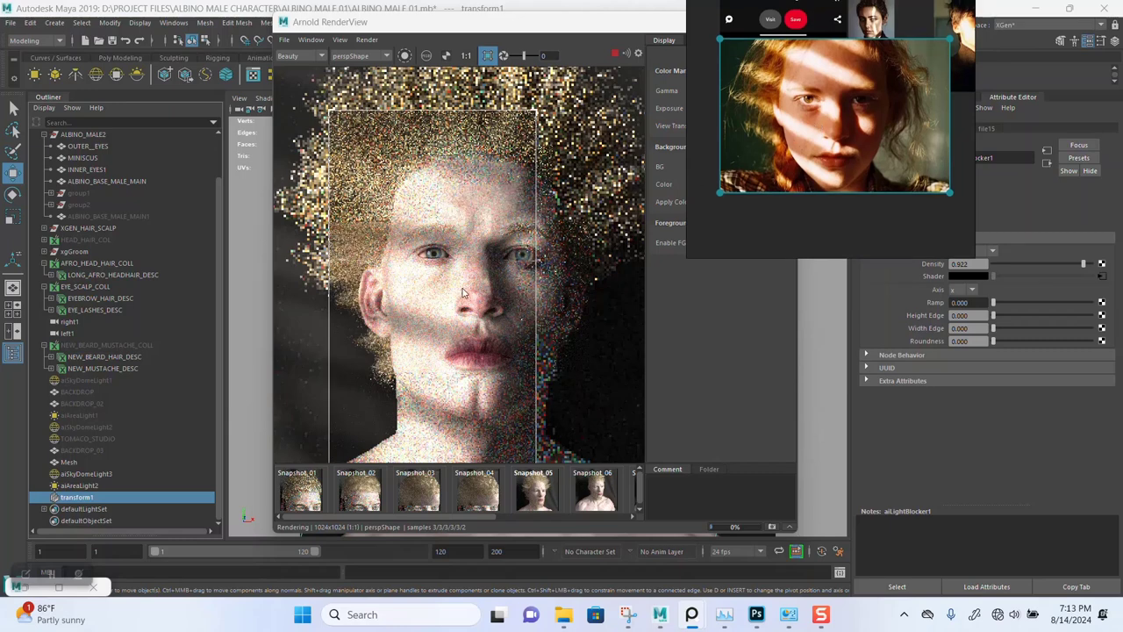
{"action": "scroll", "coordinate": [461, 296], "scroll_direction": "down", "scroll_amount": 2}
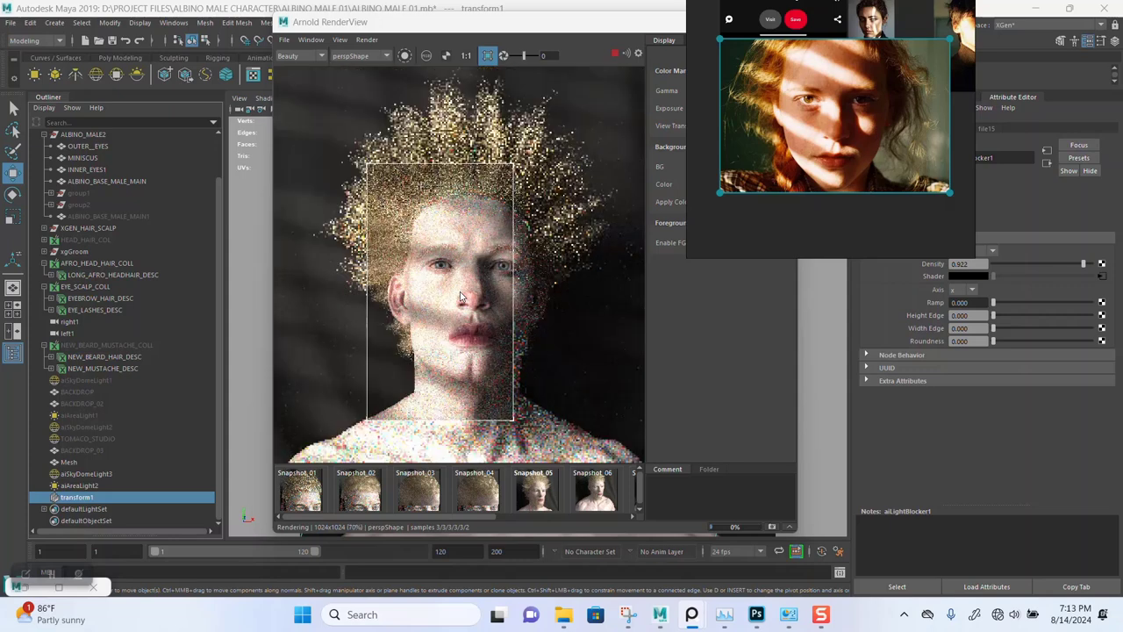
{"action": "scroll", "coordinate": [460, 297], "scroll_direction": "up", "scroll_amount": 2}
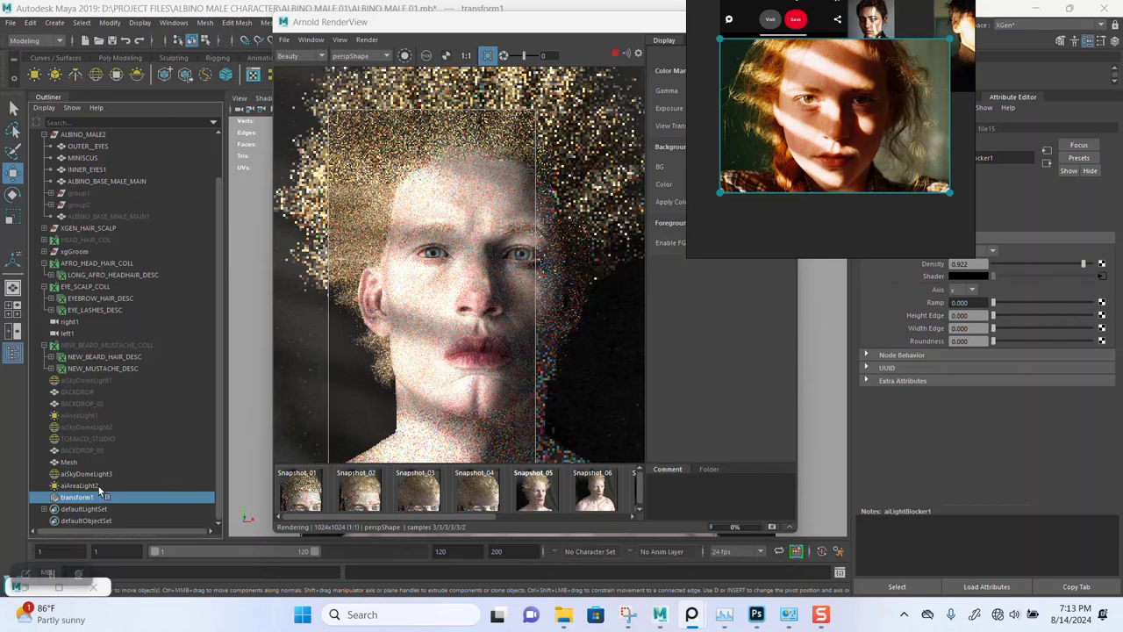
{"action": "left_click_drag", "start_coordinate": [881, 252], "coordinate": [832, 243]}
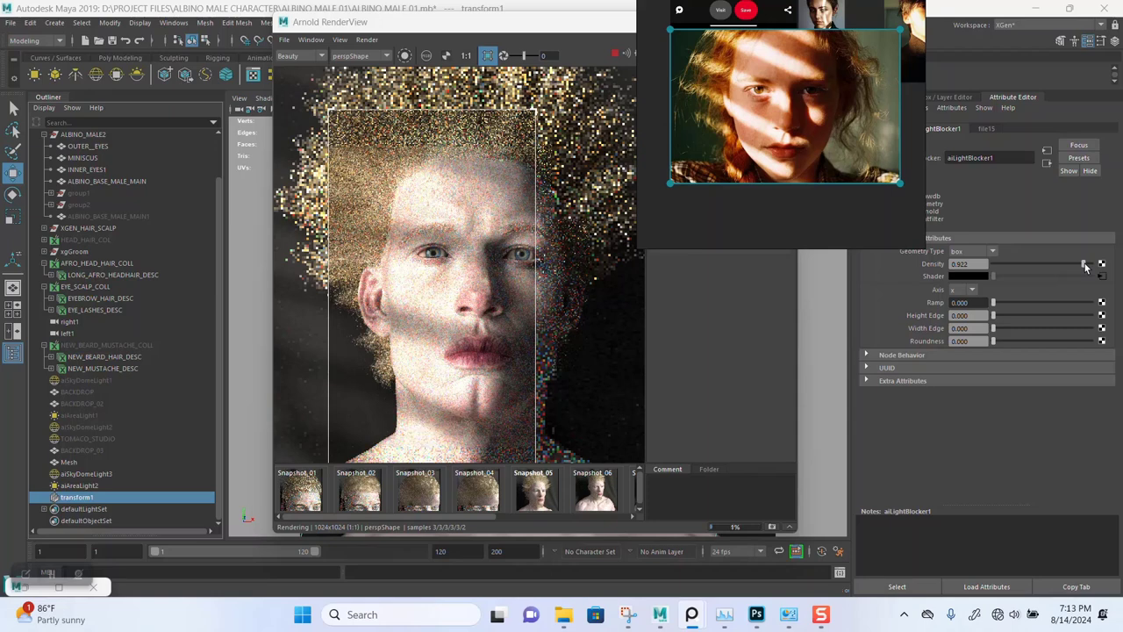
{"action": "left_click_drag", "start_coordinate": [1086, 267], "coordinate": [1106, 270]}
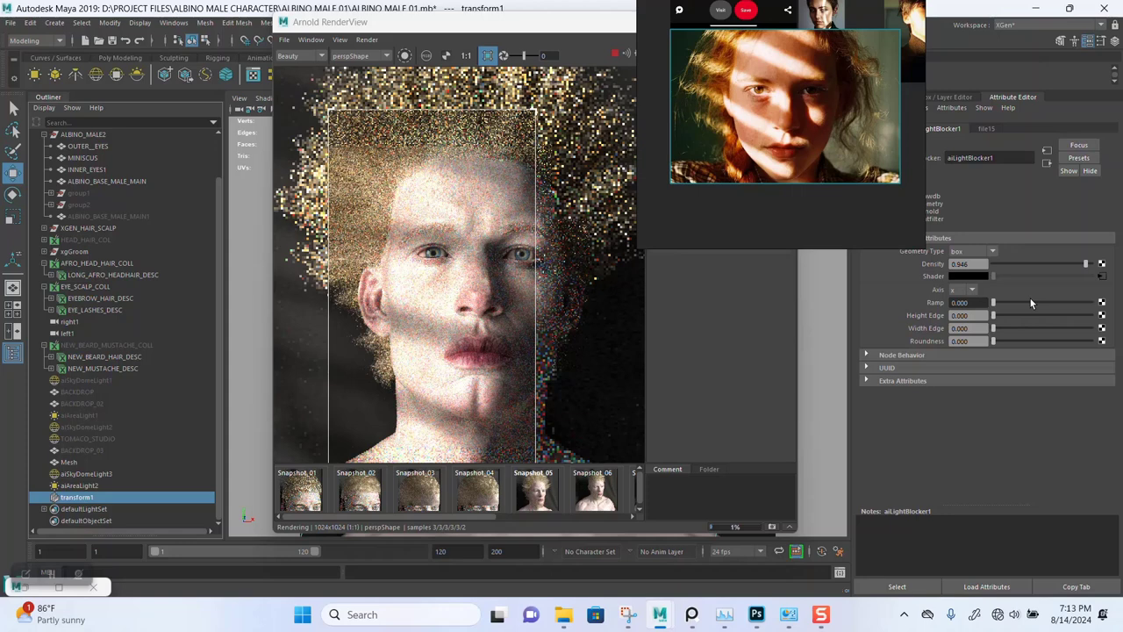
{"action": "left_click_drag", "start_coordinate": [1086, 264], "coordinate": [1093, 265]}
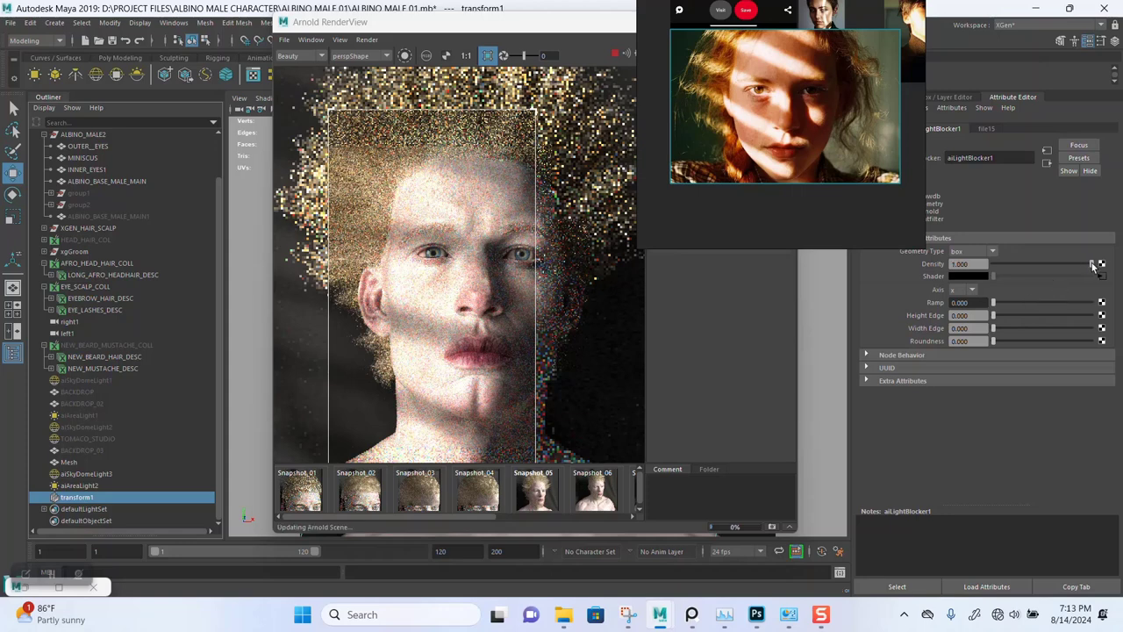
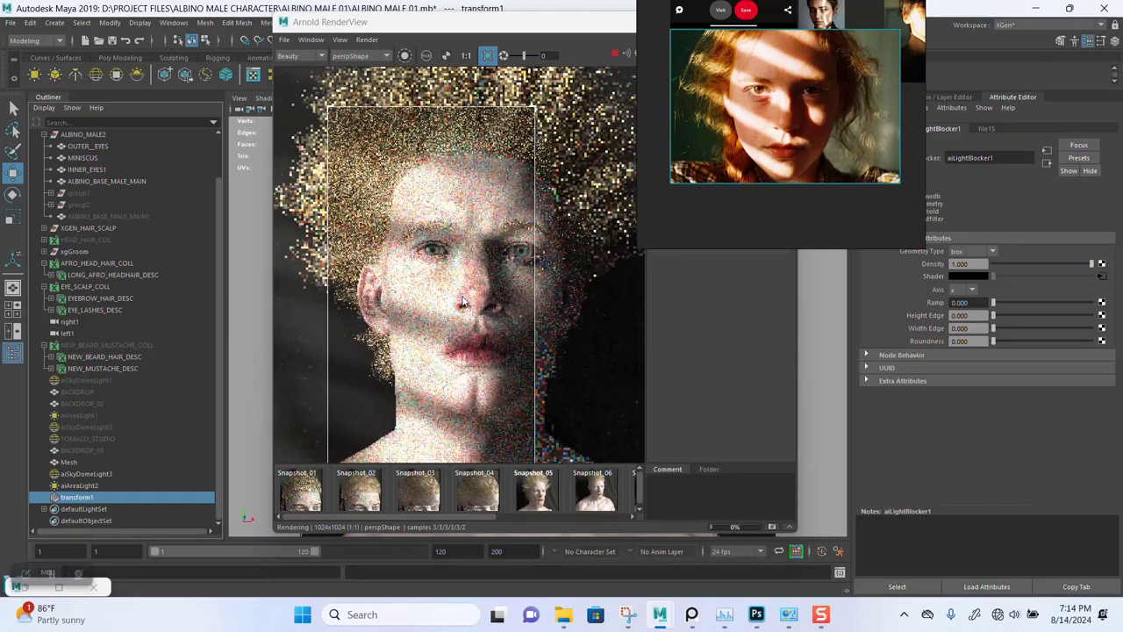
Zoom in and out of the noisy Arnold portrait render to inspect it.
{"action": "scroll", "coordinate": [464, 303], "scroll_direction": "up", "scroll_amount": 1}
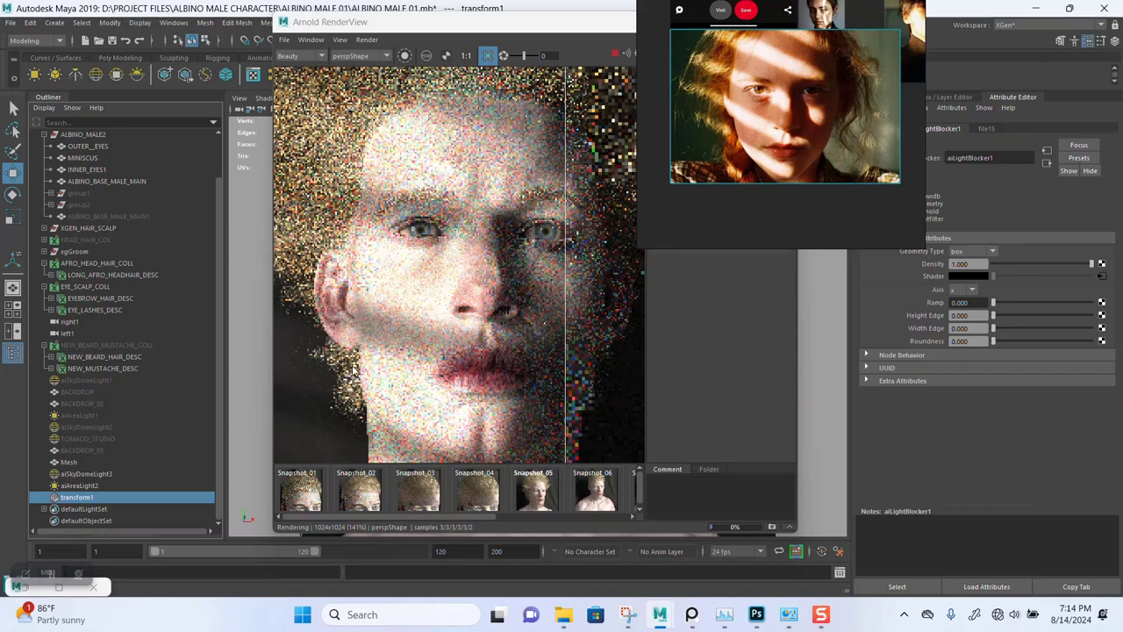
{"action": "scroll", "coordinate": [373, 360], "scroll_direction": "down", "scroll_amount": 1}
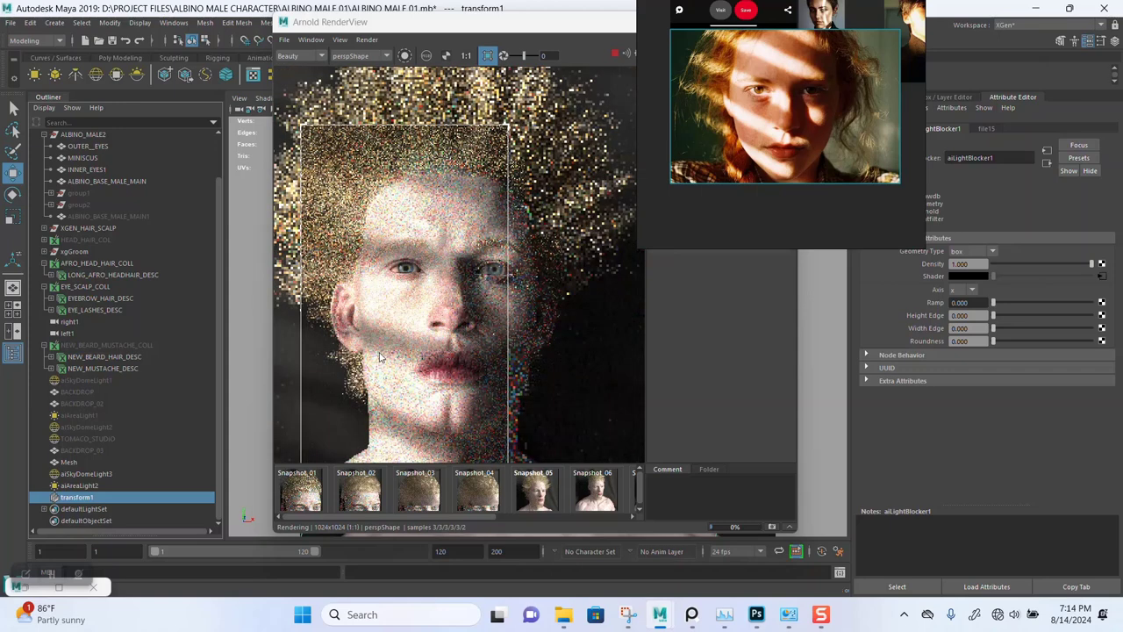
{"action": "scroll", "coordinate": [416, 385], "scroll_direction": "down", "scroll_amount": 1}
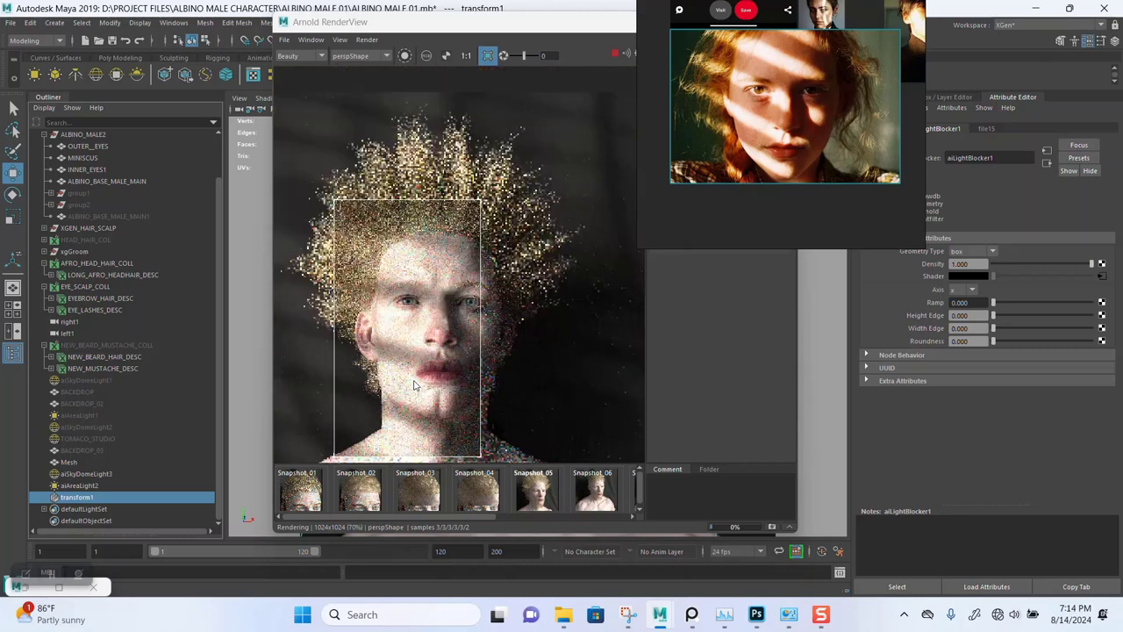
{"action": "scroll", "coordinate": [416, 385], "scroll_direction": "up", "scroll_amount": 1}
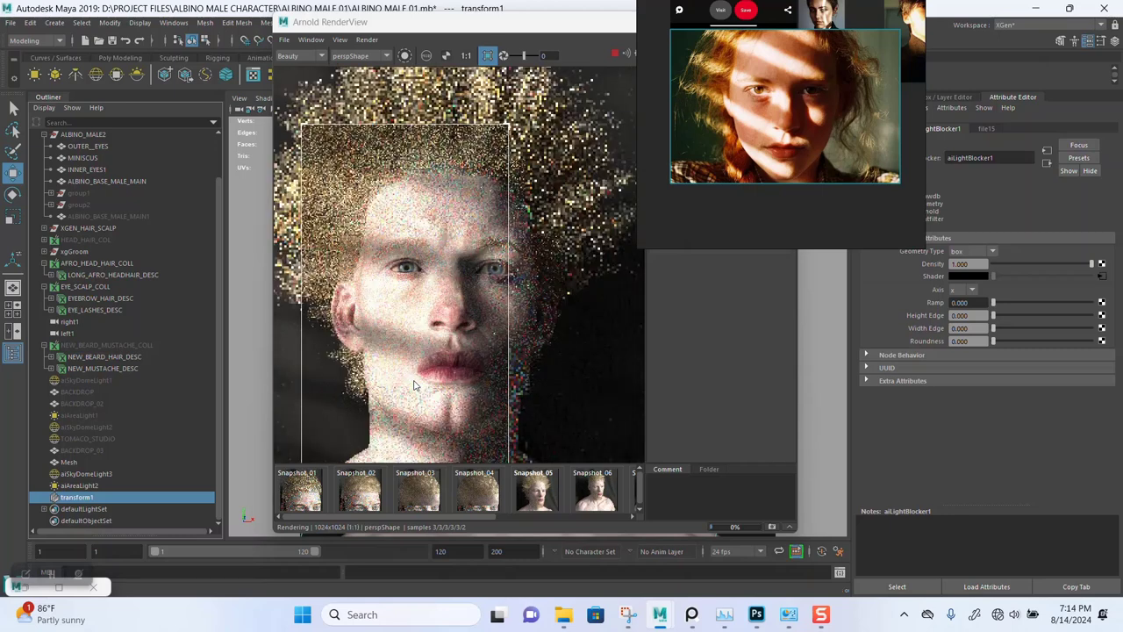
{"action": "scroll", "coordinate": [416, 385], "scroll_direction": "up", "scroll_amount": 1}
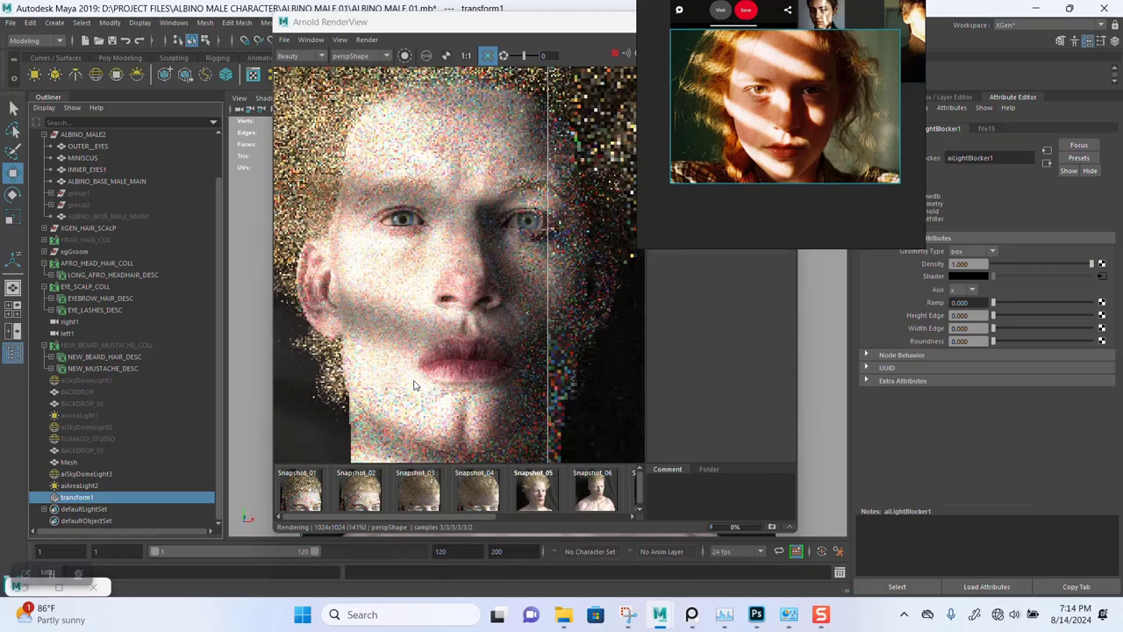
{"action": "scroll", "coordinate": [416, 384], "scroll_direction": "down", "scroll_amount": 1}
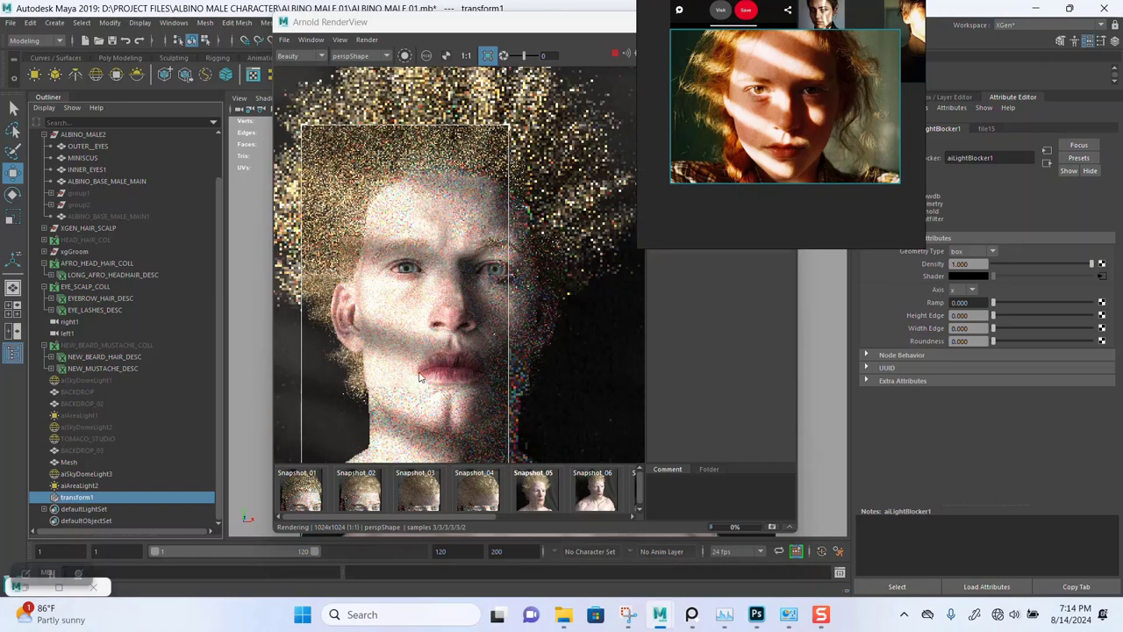
{"action": "scroll", "coordinate": [418, 379], "scroll_direction": "down", "scroll_amount": 1}
{"action": "scroll", "coordinate": [419, 387], "scroll_direction": "down", "scroll_amount": 1}
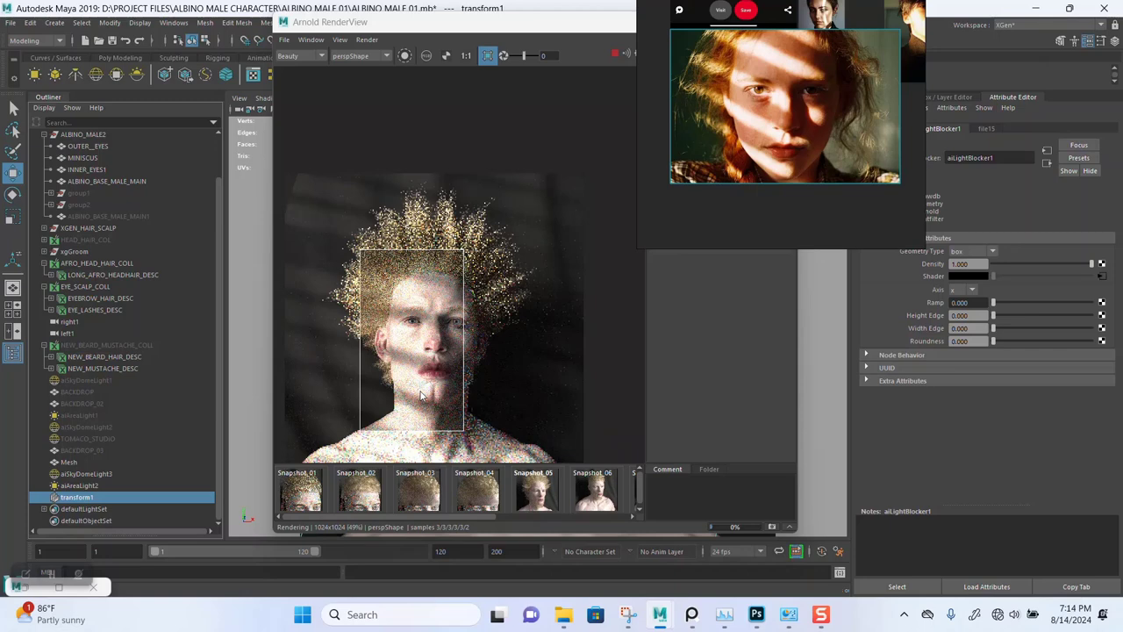
{"action": "scroll", "coordinate": [420, 395], "scroll_direction": "up", "scroll_amount": 1}
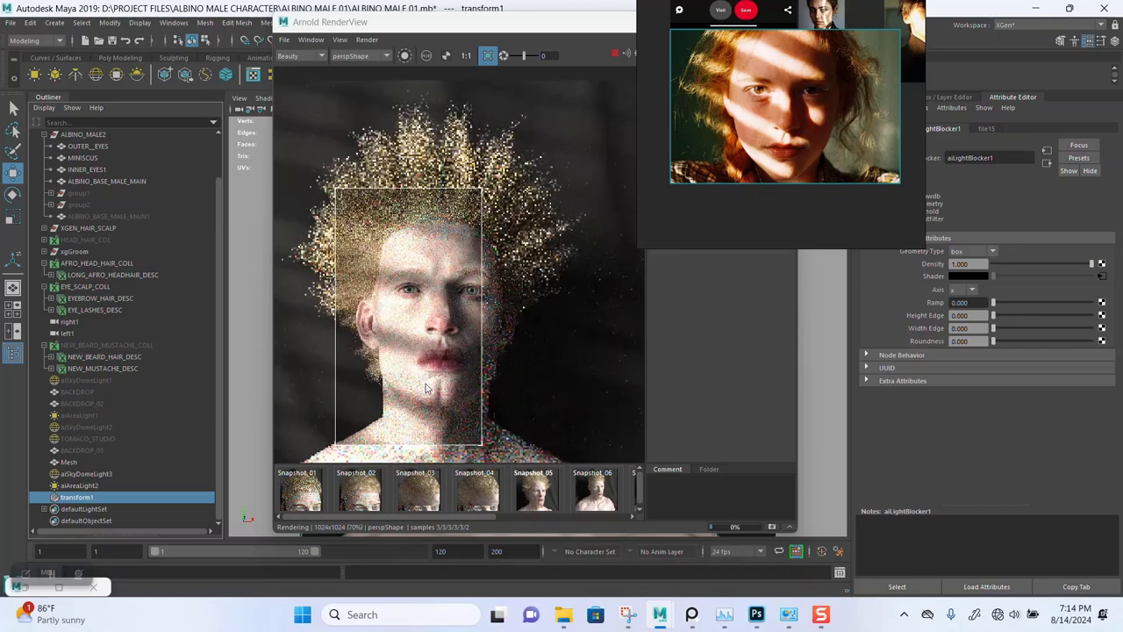
{"action": "scroll", "coordinate": [426, 388], "scroll_direction": "up", "scroll_amount": 1}
{"action": "scroll", "coordinate": [426, 388], "scroll_direction": "up", "scroll_amount": 1}
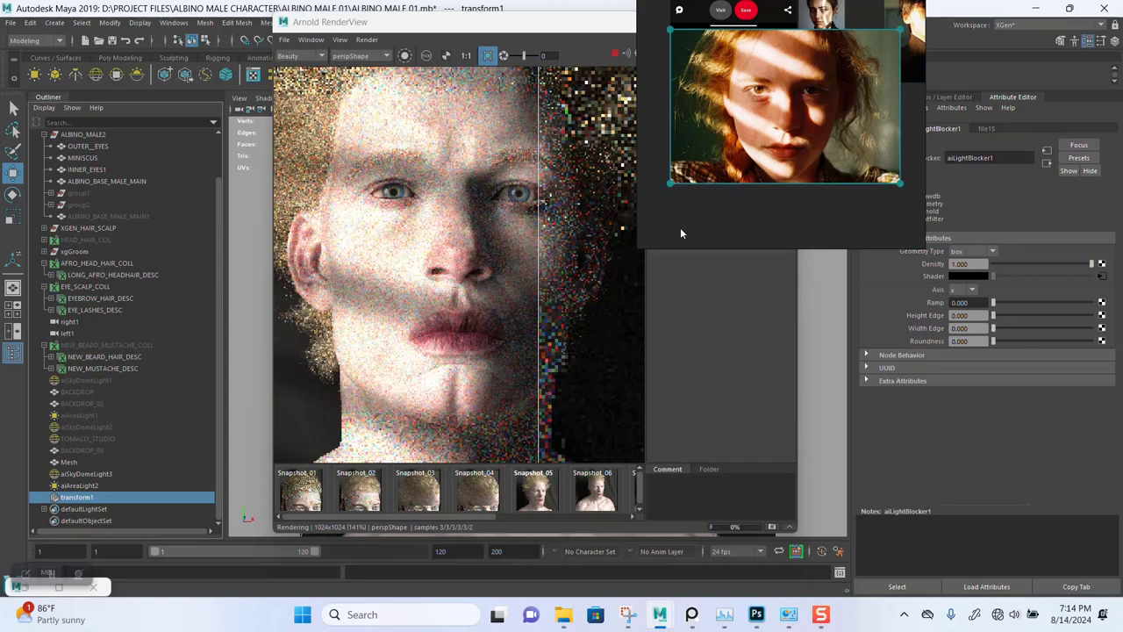
Zoom into the striped-light woman reference and move it to the top-right.
{"action": "scroll", "coordinate": [680, 227], "scroll_direction": "down", "scroll_amount": 3}
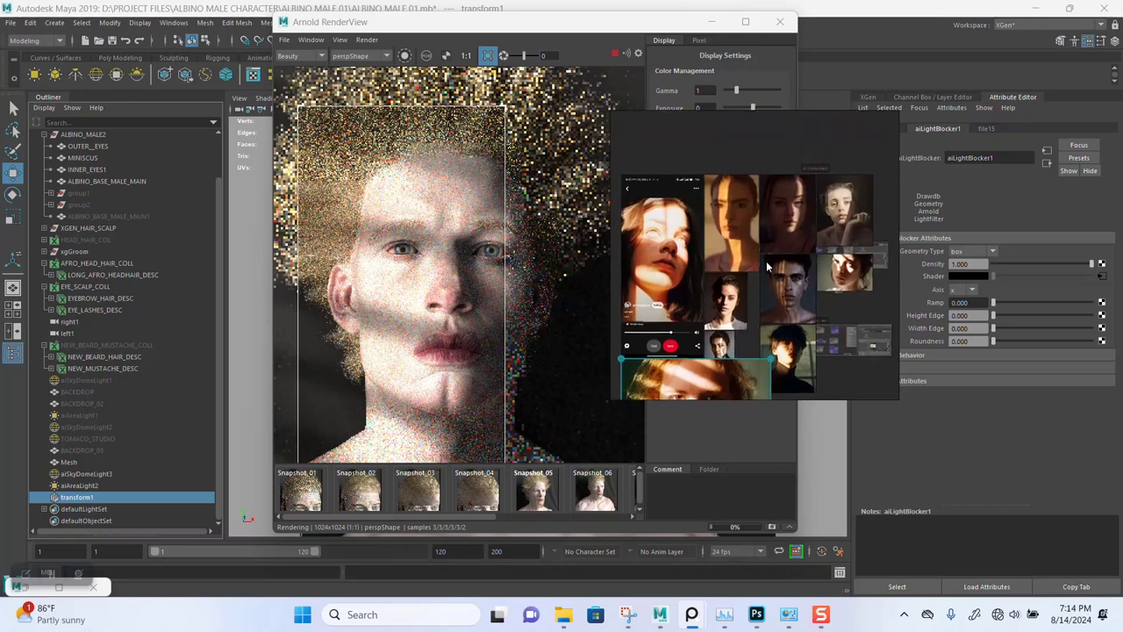
{"action": "scroll", "coordinate": [787, 279], "scroll_direction": "up", "scroll_amount": 5}
{"action": "scroll", "coordinate": [699, 290], "scroll_direction": "down", "scroll_amount": 1}
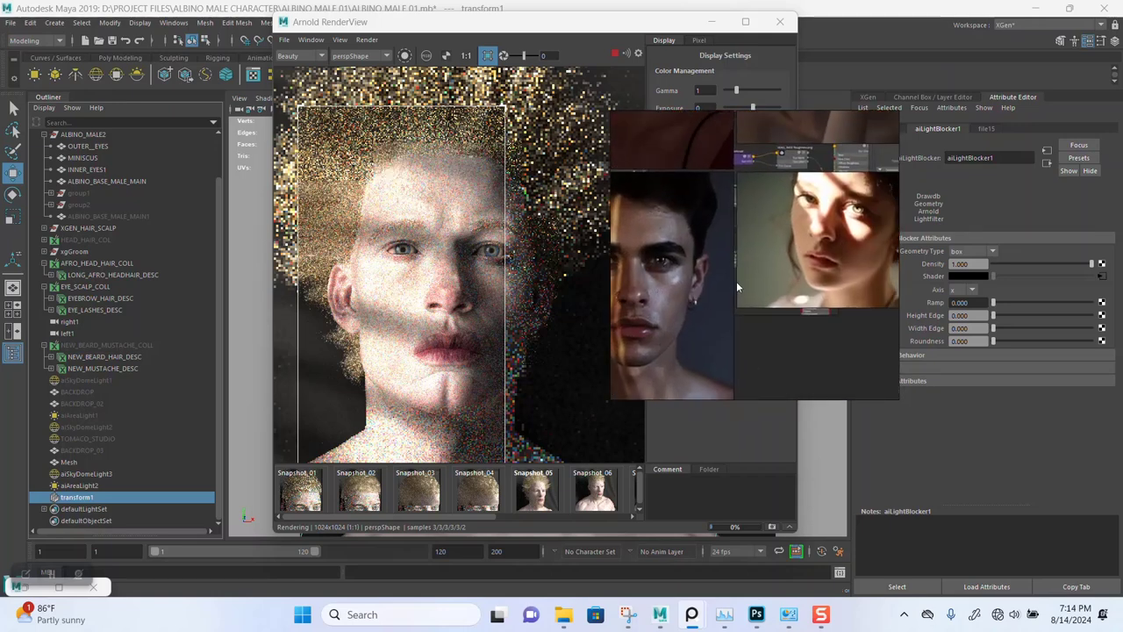
{"action": "scroll", "coordinate": [728, 304], "scroll_direction": "down", "scroll_amount": 1}
{"action": "scroll", "coordinate": [816, 262], "scroll_direction": "up", "scroll_amount": 3}
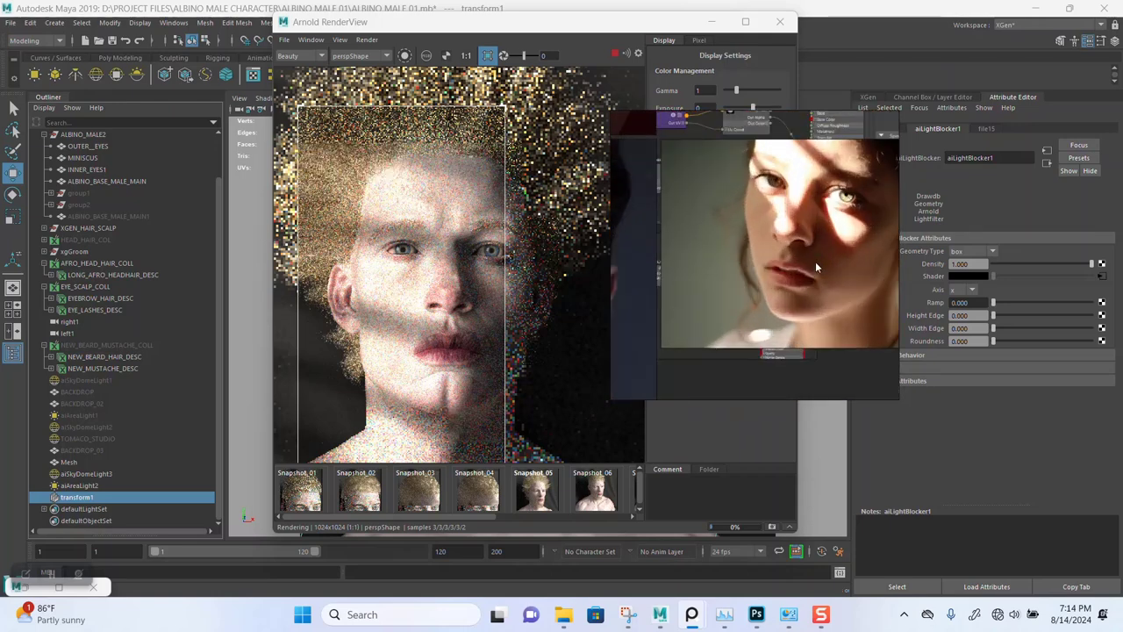
{"action": "left_click_drag", "start_coordinate": [722, 308], "coordinate": [804, 234]}
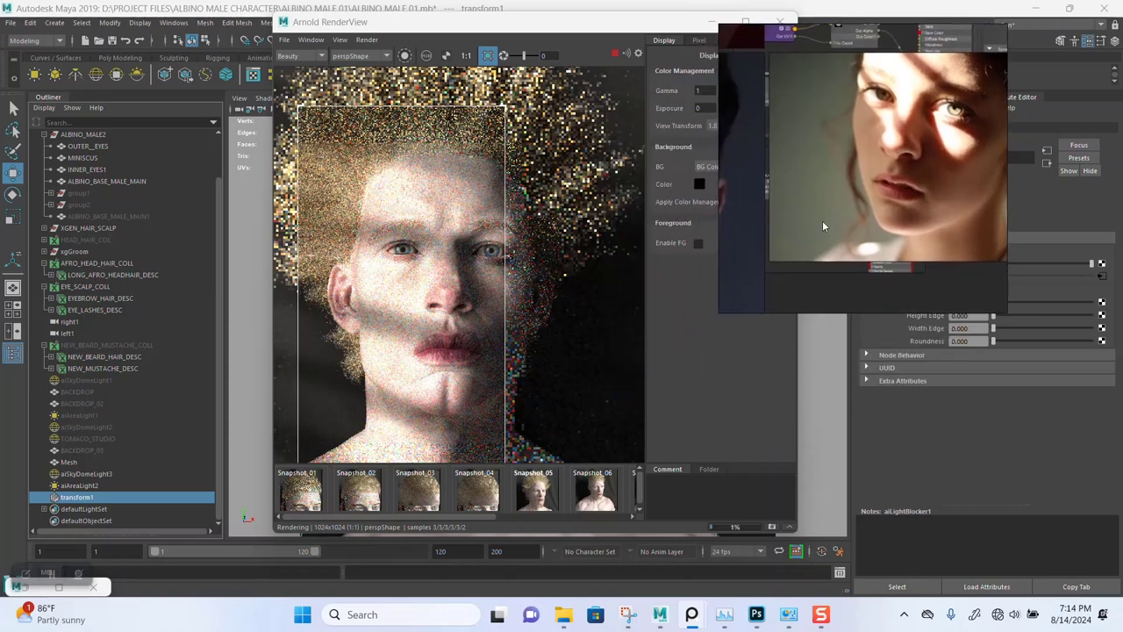
Zoom the Arnold RenderView out to 70% so the whole portrait shows.
{"action": "scroll", "coordinate": [800, 244], "scroll_direction": "up", "scroll_amount": 2}
{"action": "scroll", "coordinate": [809, 250], "scroll_direction": "down", "scroll_amount": 1}
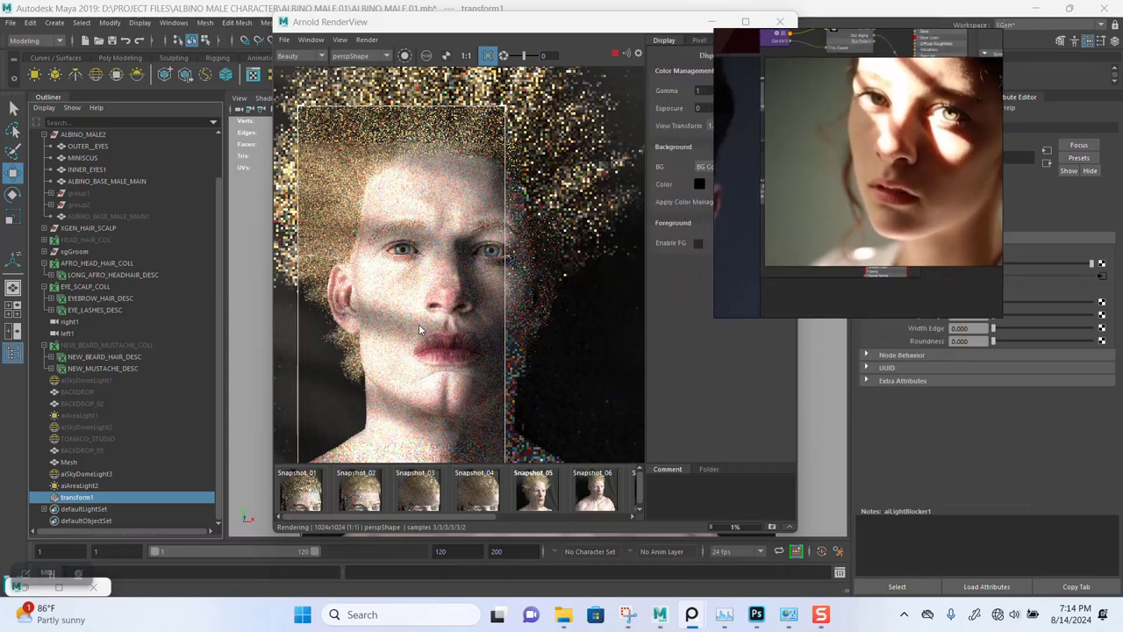
{"action": "scroll", "coordinate": [418, 329], "scroll_direction": "down", "scroll_amount": 2}
{"action": "scroll", "coordinate": [419, 329], "scroll_direction": "up", "scroll_amount": 2}
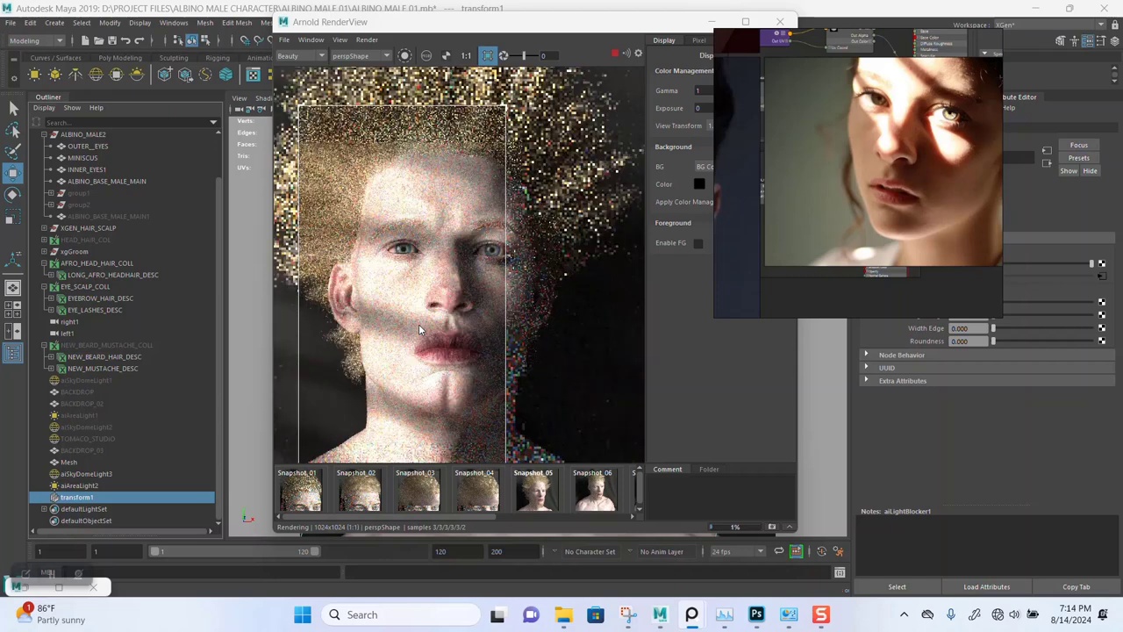
{"action": "scroll", "coordinate": [426, 303], "scroll_direction": "up", "scroll_amount": 1}
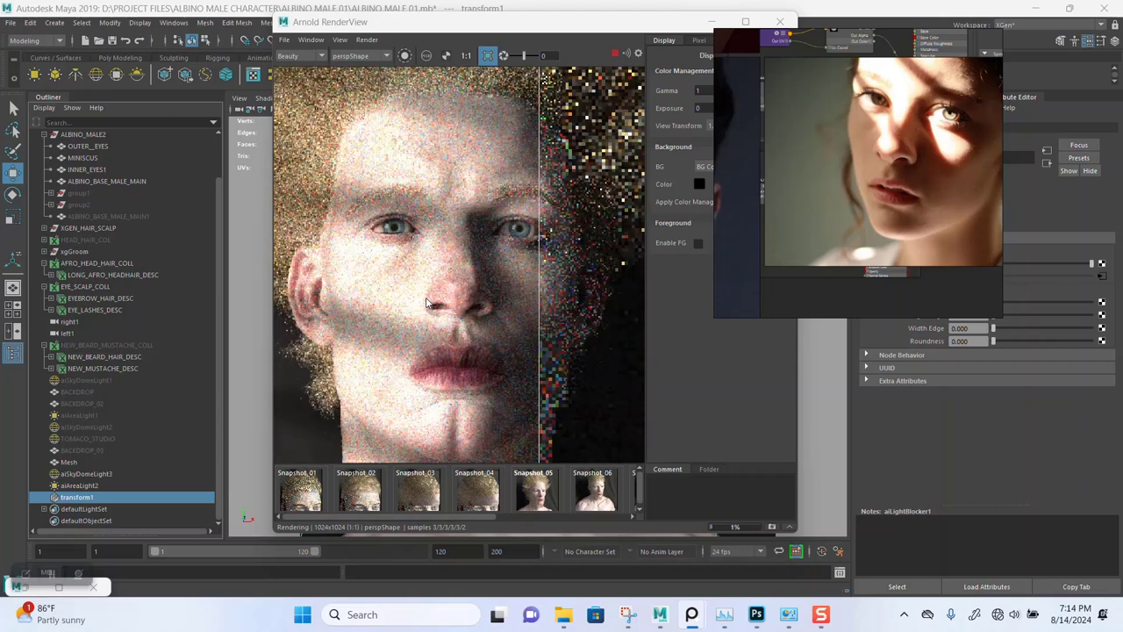
{"action": "scroll", "coordinate": [426, 303], "scroll_direction": "down", "scroll_amount": 1}
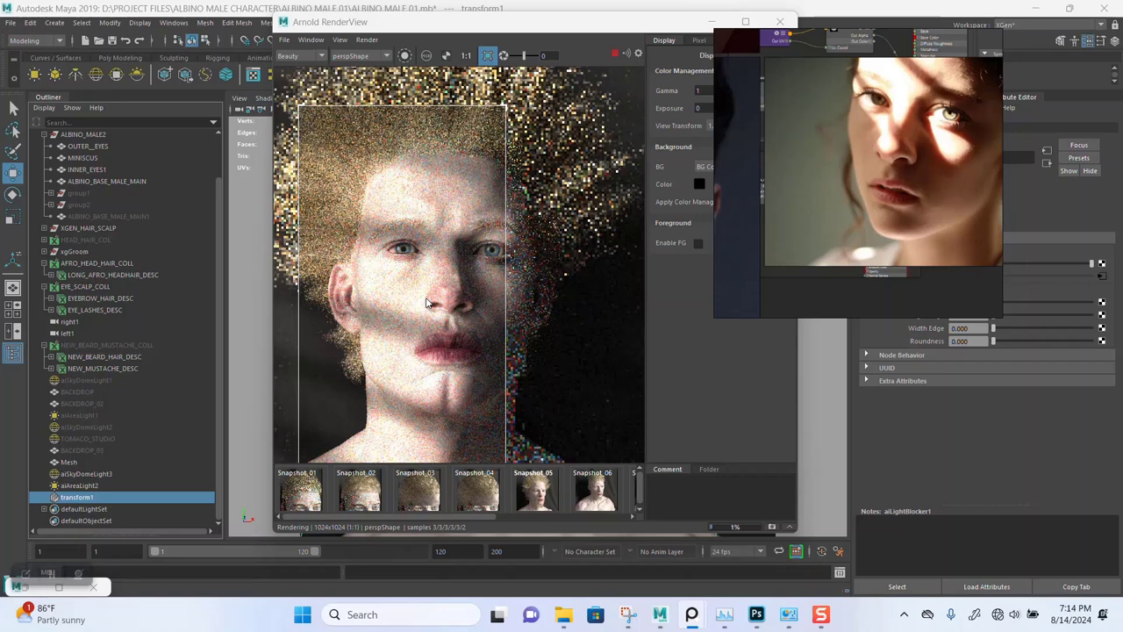
{"action": "scroll", "coordinate": [419, 303], "scroll_direction": "down", "scroll_amount": 2}
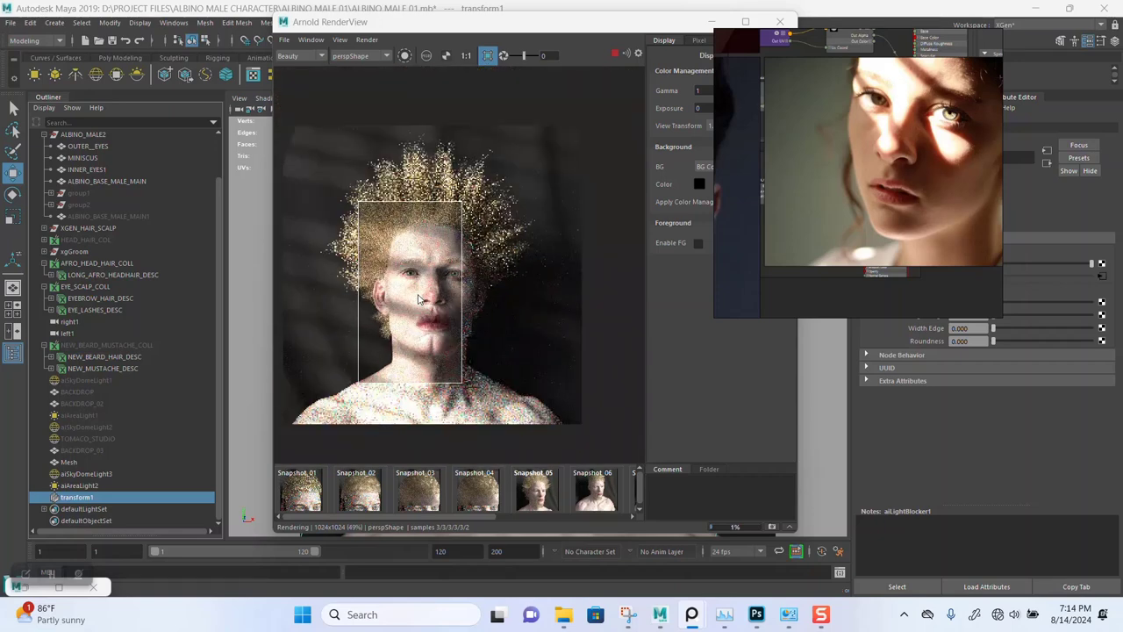
{"action": "scroll", "coordinate": [424, 373], "scroll_direction": "down", "scroll_amount": 1}
{"action": "scroll", "coordinate": [425, 373], "scroll_direction": "down", "scroll_amount": 1}
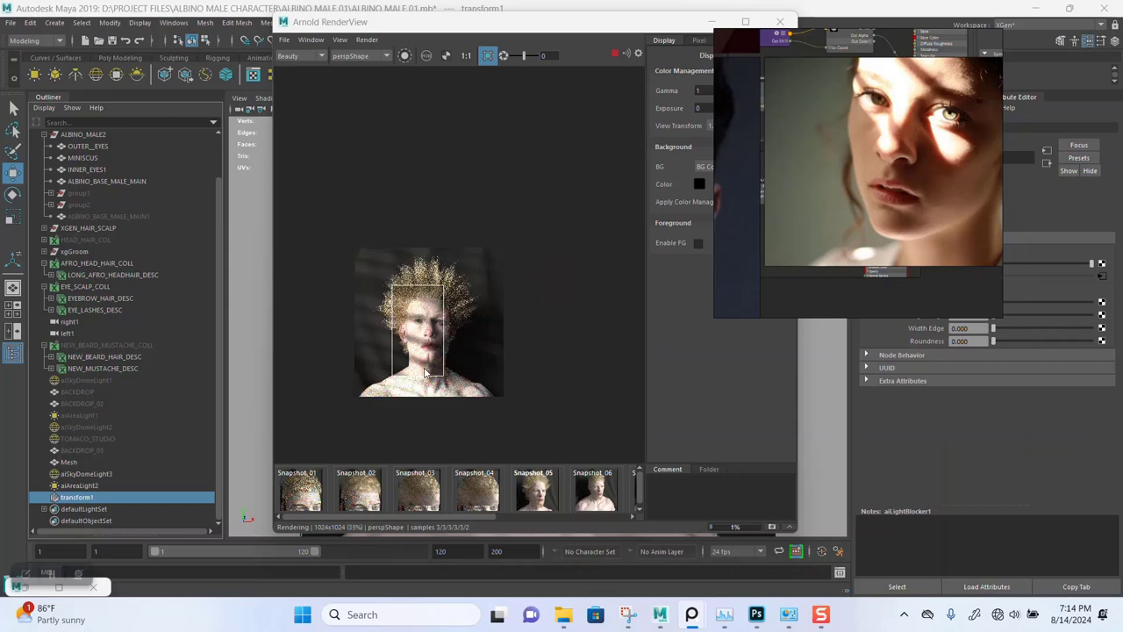
{"action": "scroll", "coordinate": [425, 373], "scroll_direction": "up", "scroll_amount": 3}
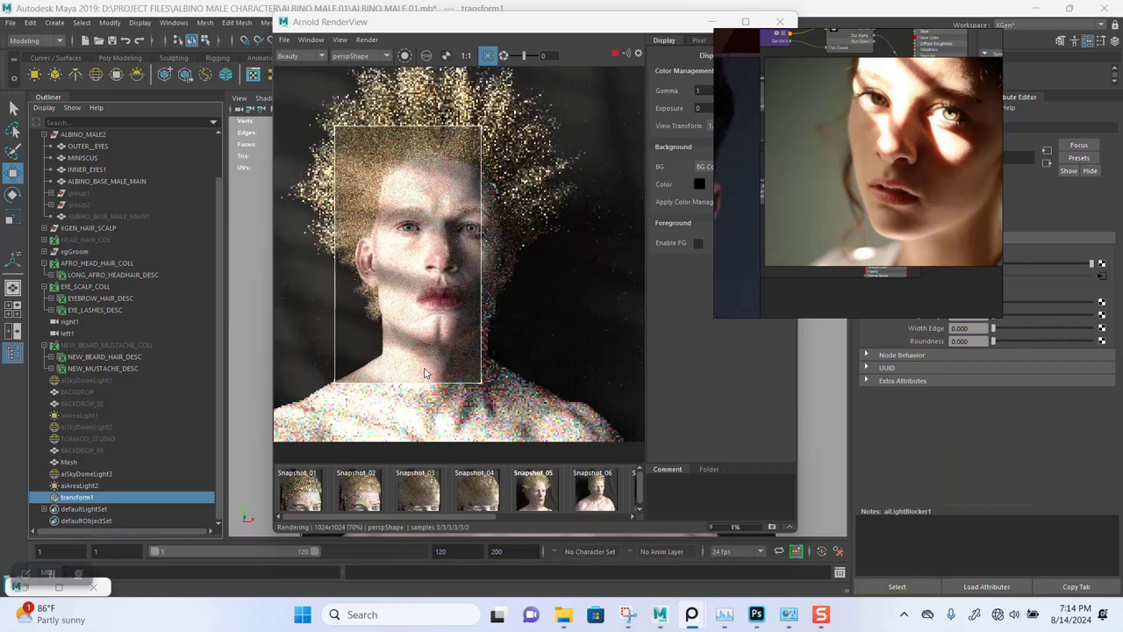
{"action": "scroll", "coordinate": [423, 330], "scroll_direction": "up", "scroll_amount": 1}
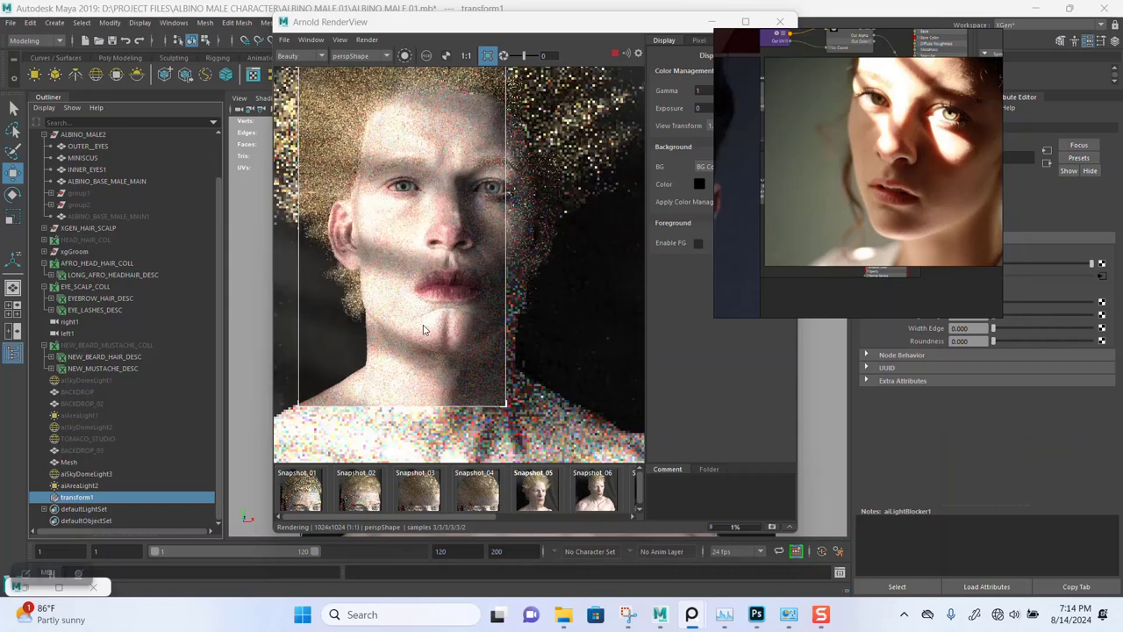
{"action": "scroll", "coordinate": [423, 330], "scroll_direction": "down", "scroll_amount": 1}
{"action": "scroll", "coordinate": [423, 329], "scroll_direction": "down", "scroll_amount": 1}
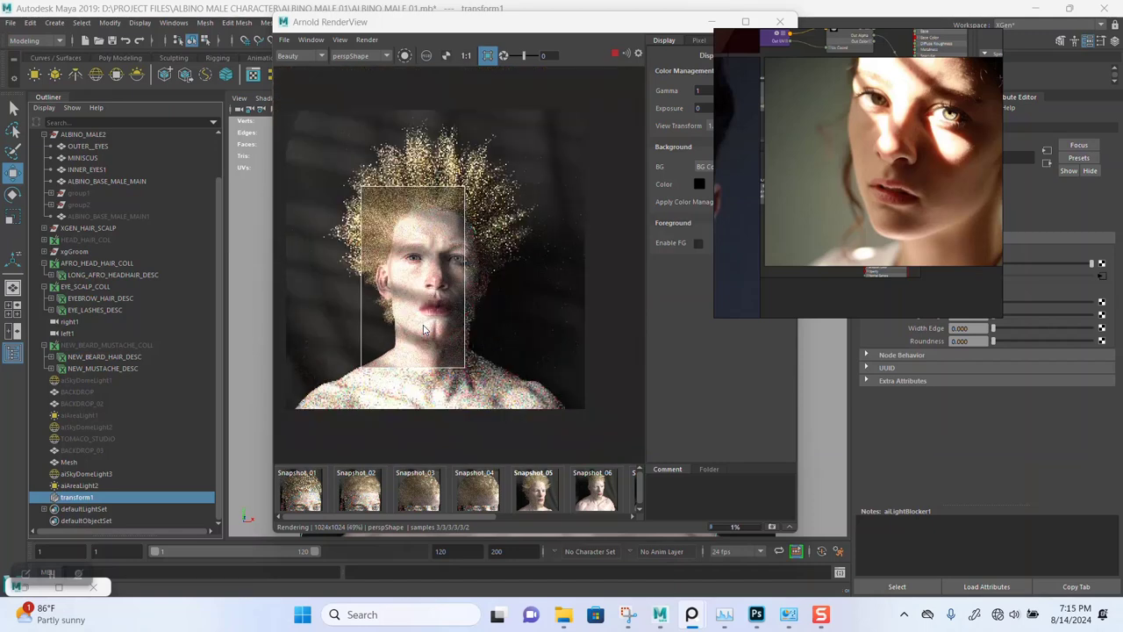
{"action": "scroll", "coordinate": [423, 330], "scroll_direction": "up", "scroll_amount": 1}
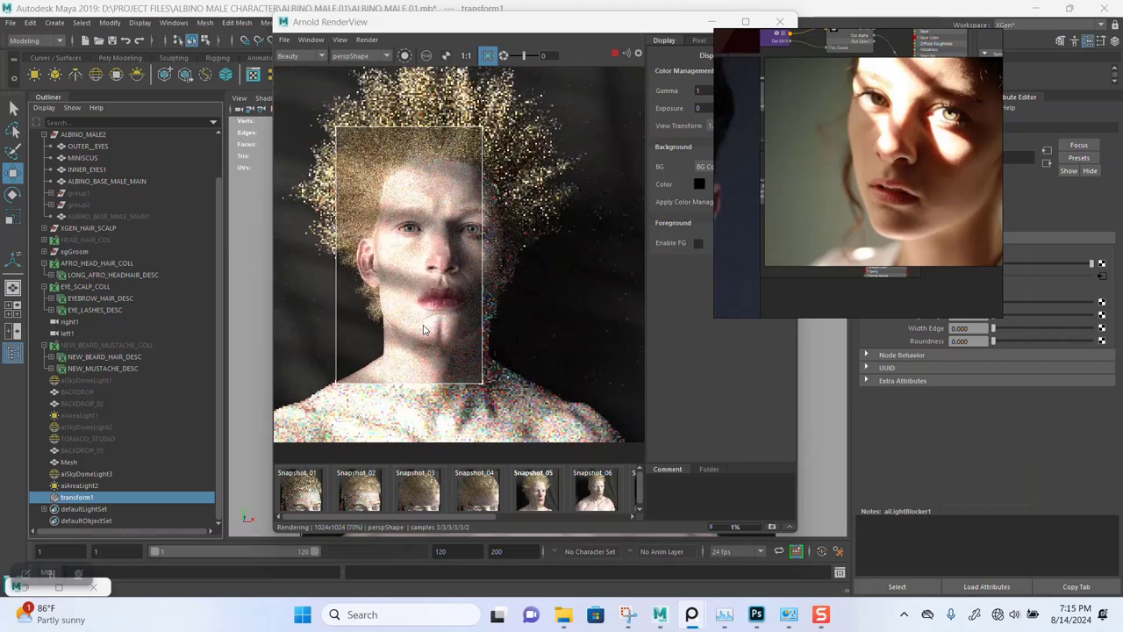
{"action": "scroll", "coordinate": [423, 330], "scroll_direction": "up", "scroll_amount": 1}
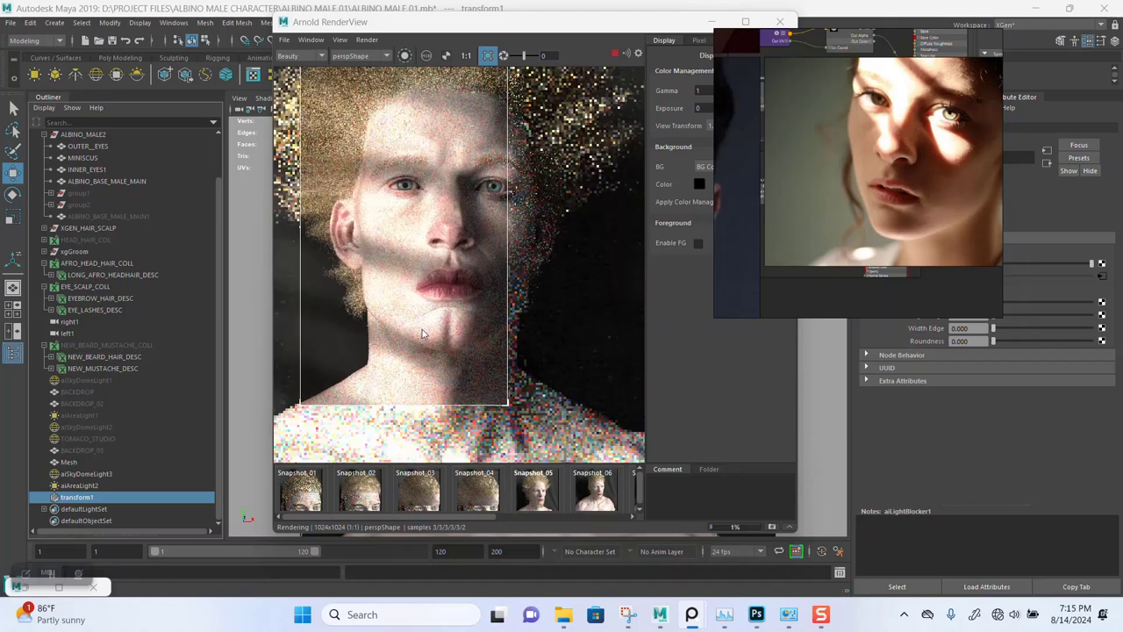
{"action": "scroll", "coordinate": [422, 333], "scroll_direction": "up", "scroll_amount": 1}
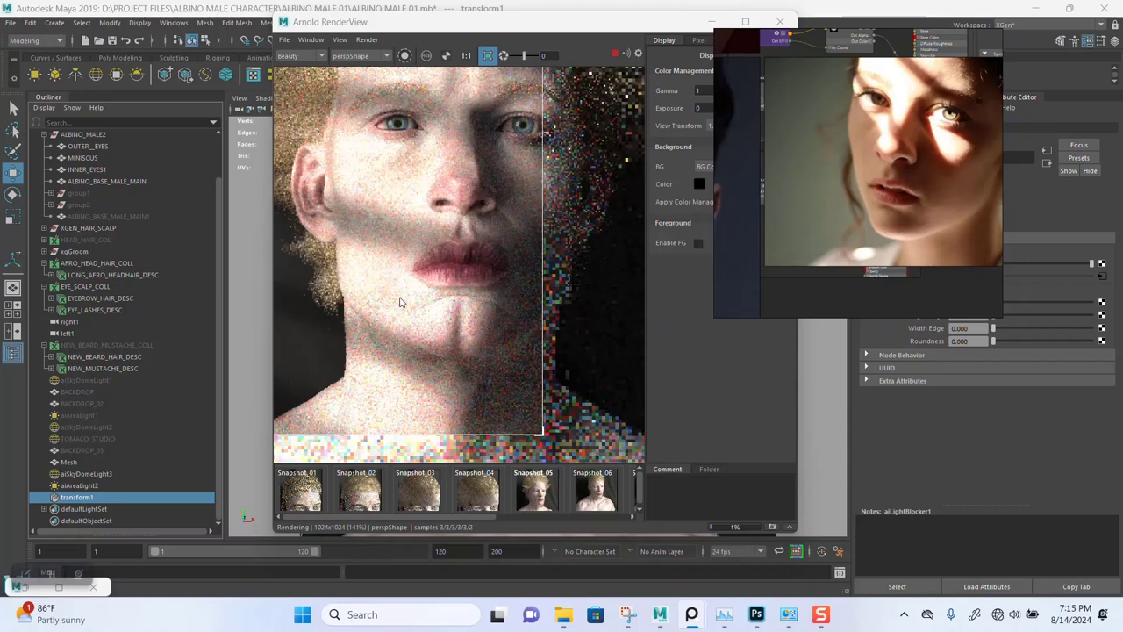
{"action": "scroll", "coordinate": [419, 296], "scroll_direction": "down", "scroll_amount": 1}
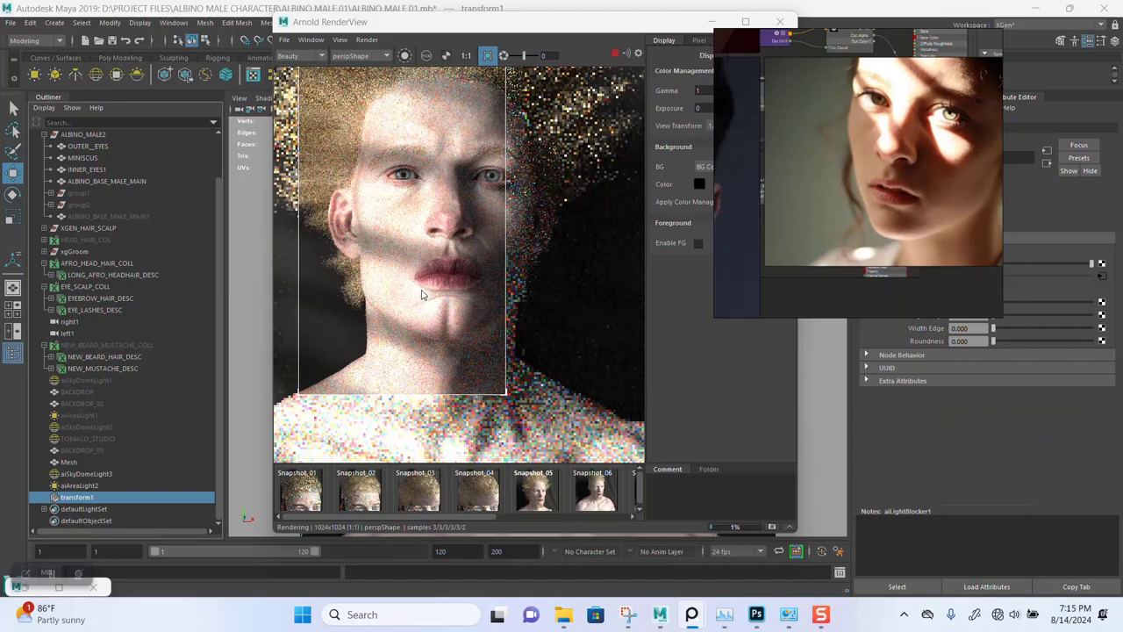
{"action": "scroll", "coordinate": [420, 296], "scroll_direction": "up", "scroll_amount": 1}
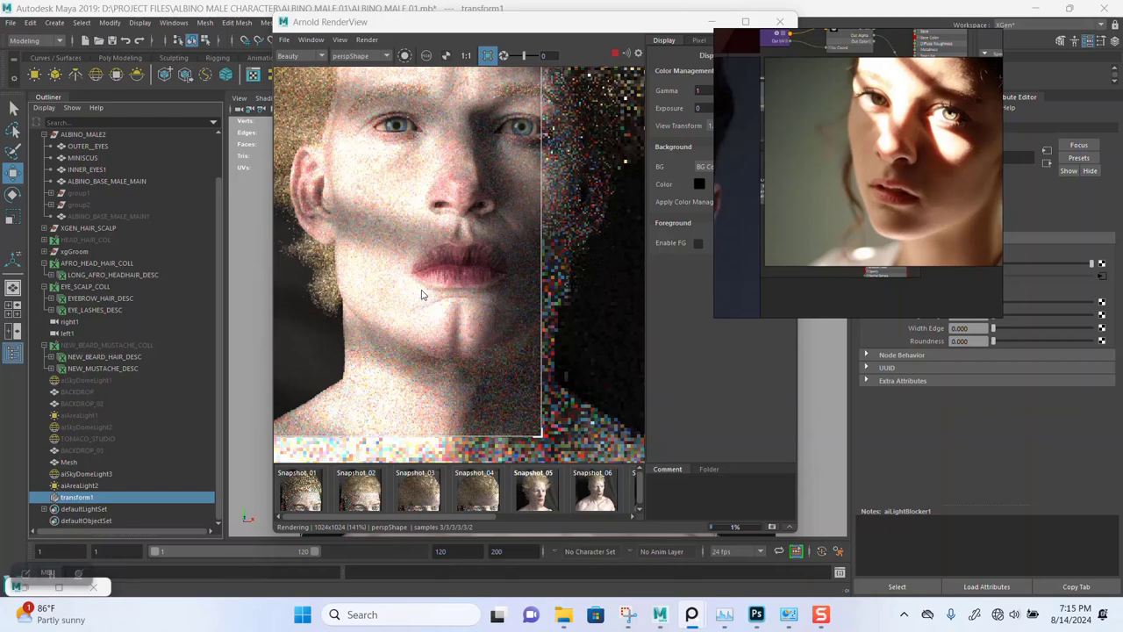
{"action": "scroll", "coordinate": [421, 296], "scroll_direction": "down", "scroll_amount": 1}
{"action": "scroll", "coordinate": [420, 296], "scroll_direction": "up", "scroll_amount": 1}
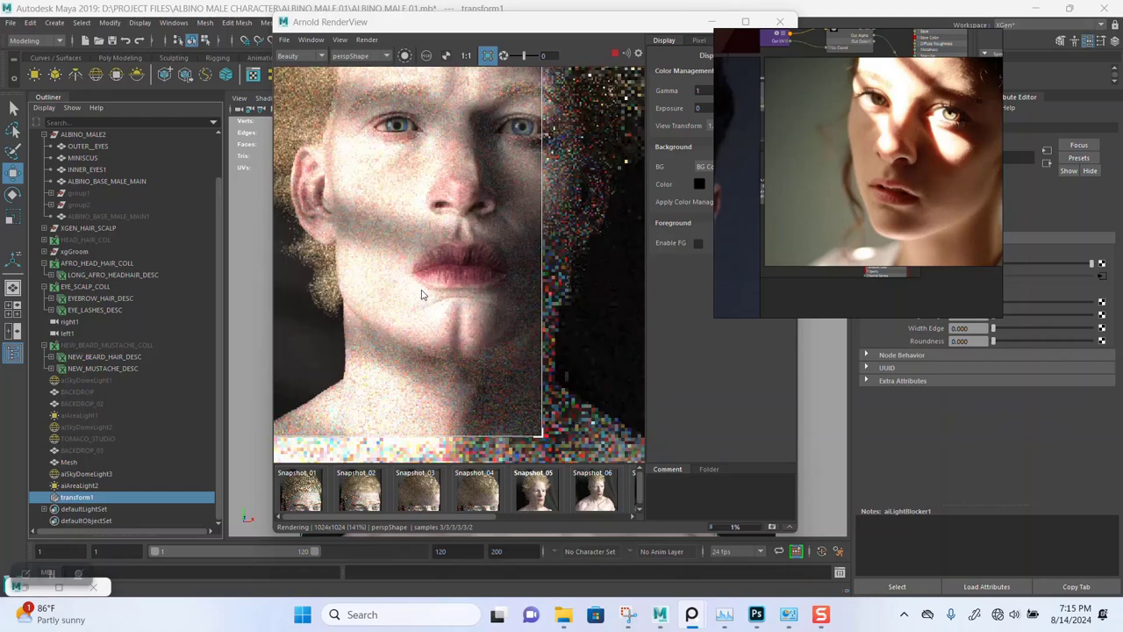
Shift the PureRef reference photo slightly left, next to the render.
{"action": "scroll", "coordinate": [420, 295], "scroll_direction": "up", "scroll_amount": 1}
{"action": "scroll", "coordinate": [420, 295], "scroll_direction": "down", "scroll_amount": 1}
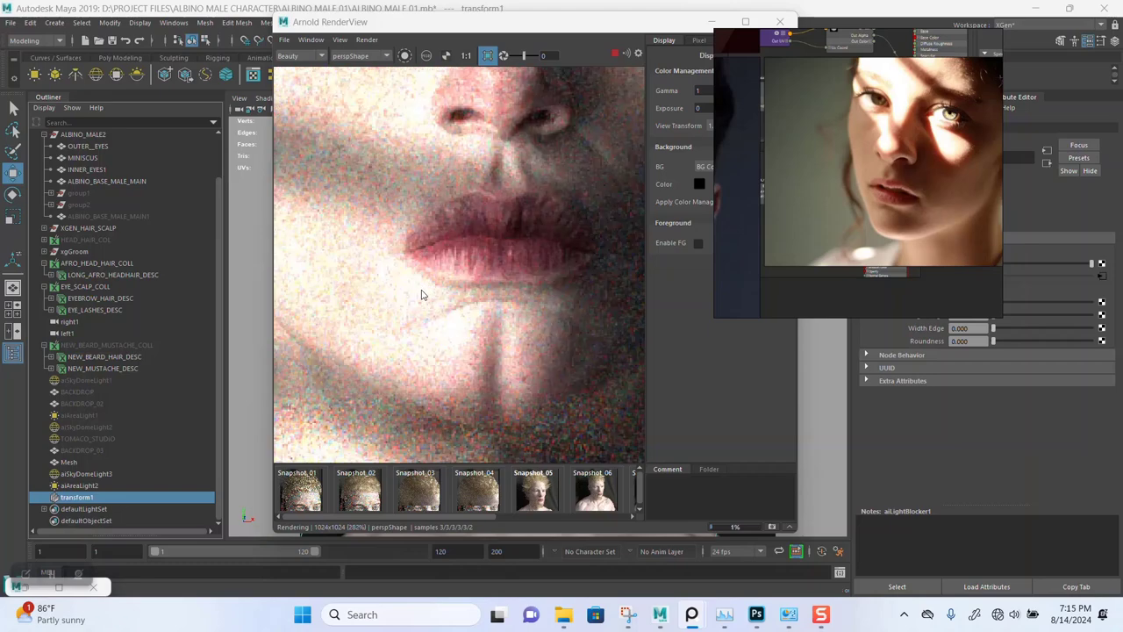
{"action": "scroll", "coordinate": [420, 296], "scroll_direction": "down", "scroll_amount": 1}
{"action": "scroll", "coordinate": [421, 296], "scroll_direction": "down", "scroll_amount": 1}
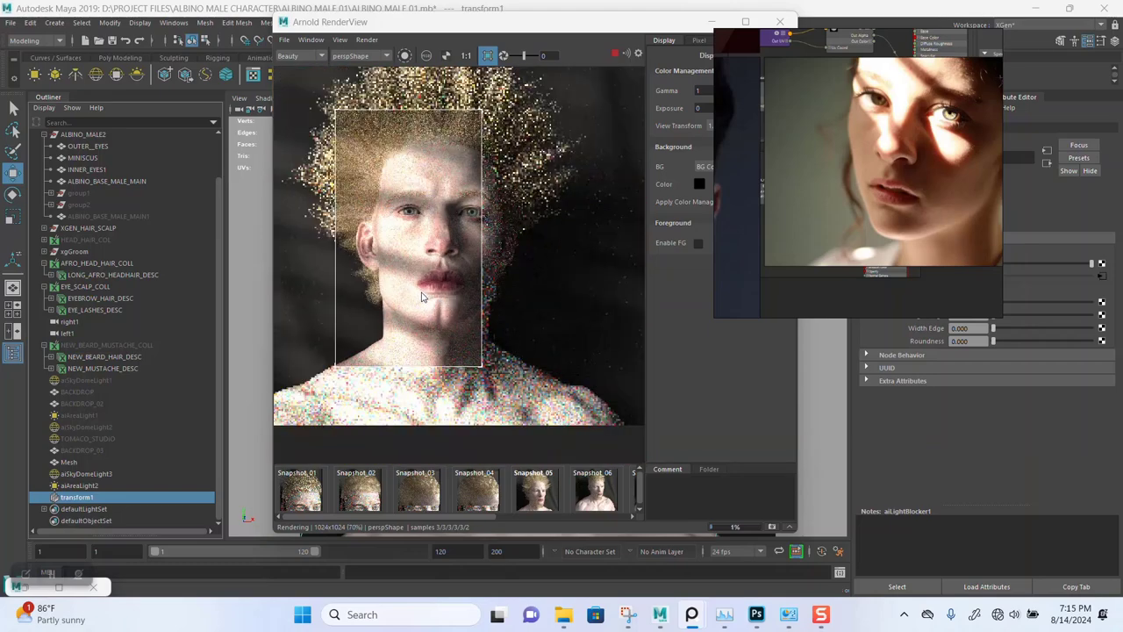
{"action": "mouse_move", "coordinate": [872, 202]}
{"action": "left_mouse_down"}
{"action": "mouse_move", "coordinate": [802, 189]}
{"action": "mouse_move", "coordinate": [821, 183]}
{"action": "left_mouse_up"}
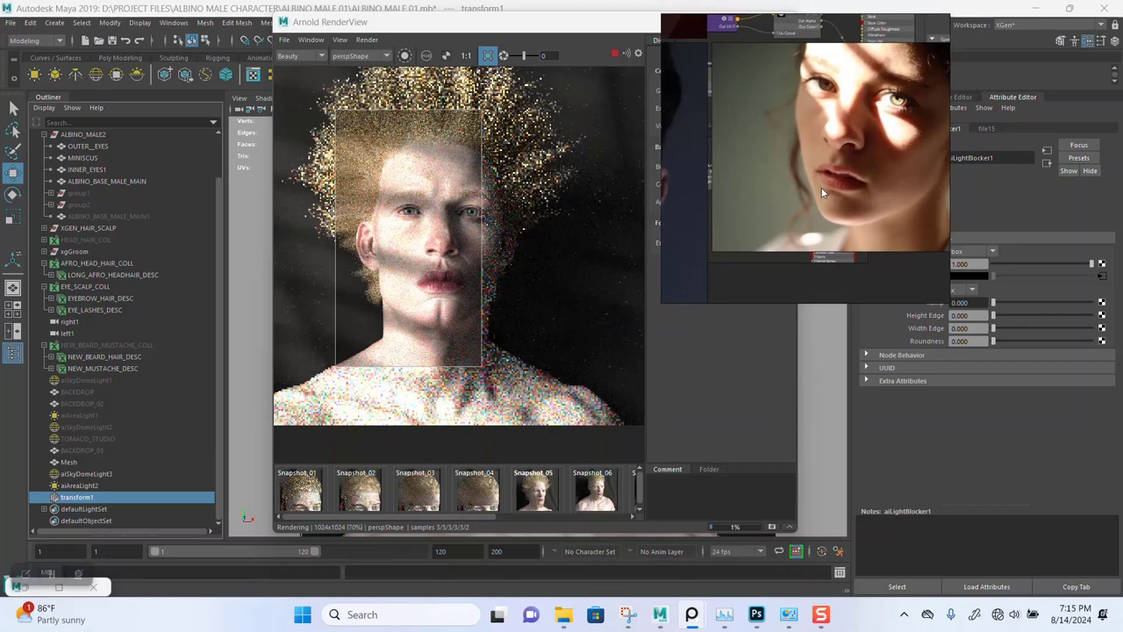
Show aiSkyDomeLight3's settings and move the reference photo left, off the settings panel.
{"action": "right_click", "coordinate": [815, 199]}
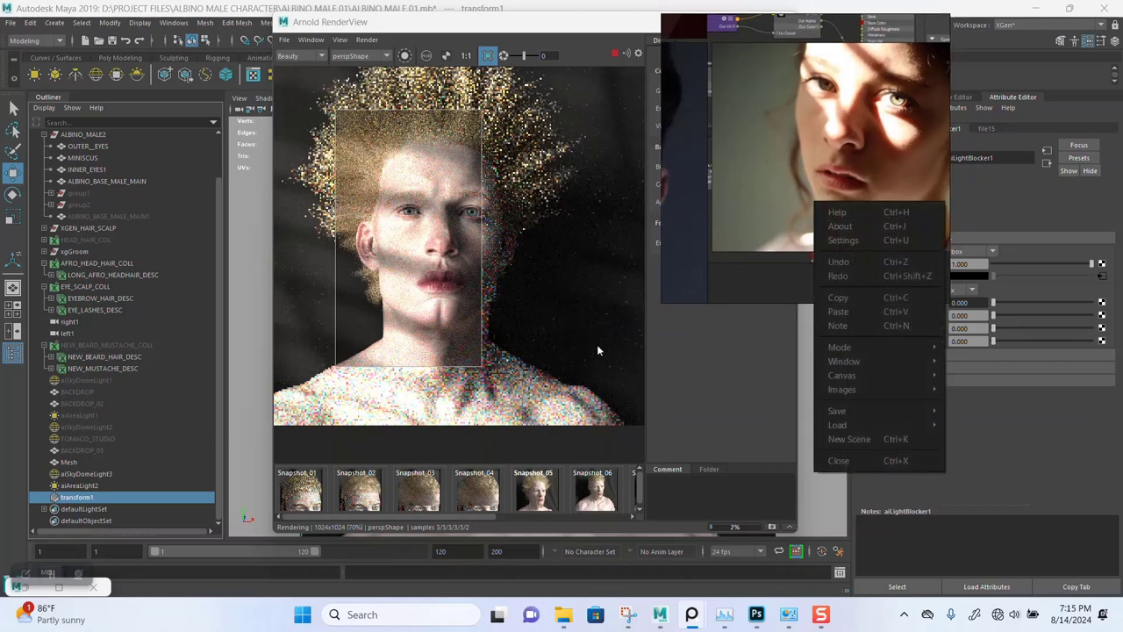
{"action": "right_click", "coordinate": [714, 250]}
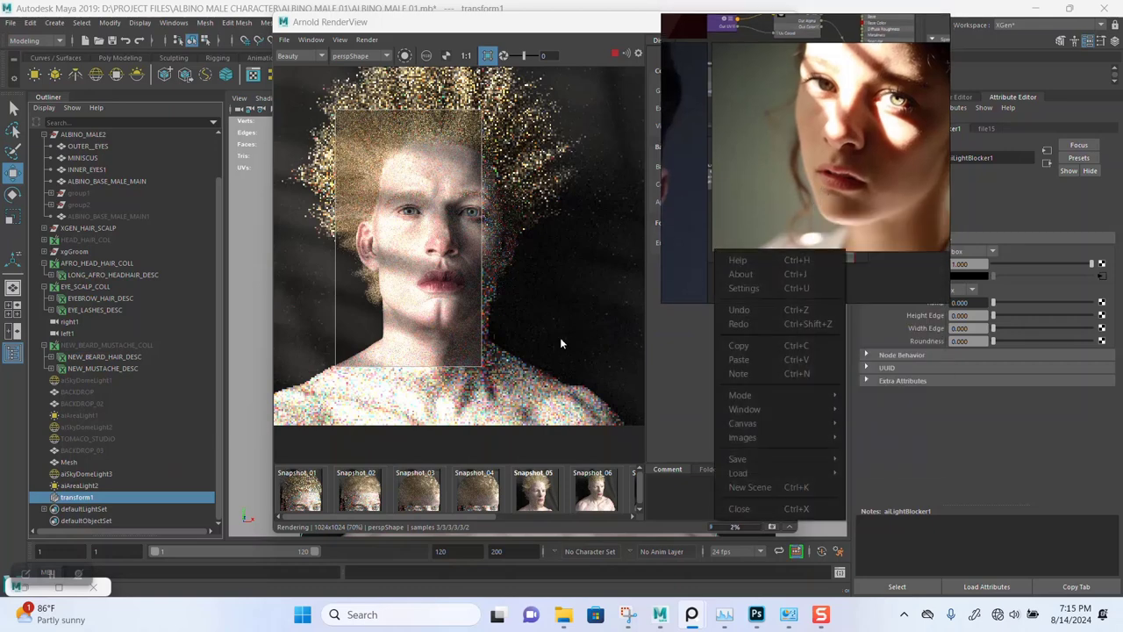
{"action": "left_click", "coordinate": [862, 279]}
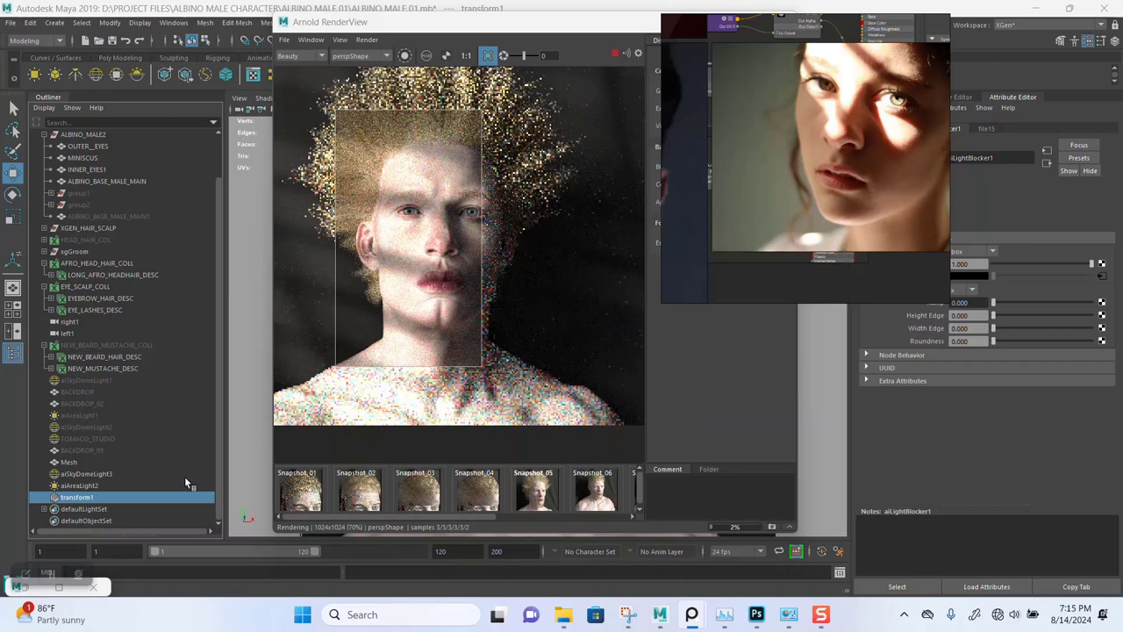
{"action": "left_click", "coordinate": [85, 475]}
{"action": "left_click_drag", "start_coordinate": [885, 261], "coordinate": [817, 252]}
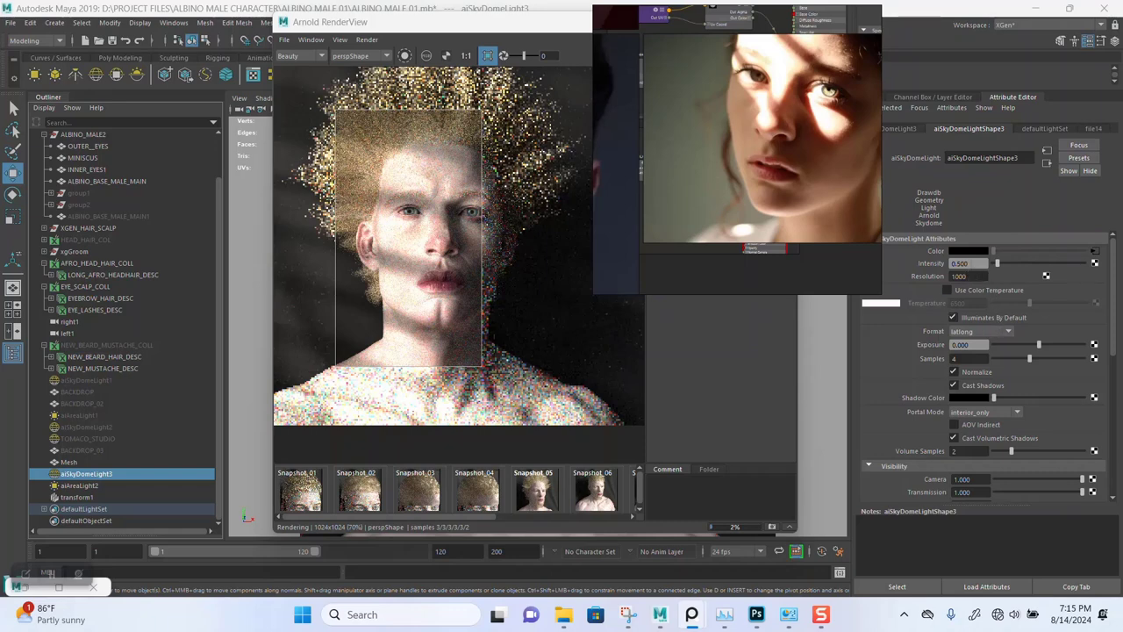
Lower the aiSkyDomeLightShape3 intensity from 0.500 to 0.3.
{"action": "left_click", "coordinate": [966, 263]}
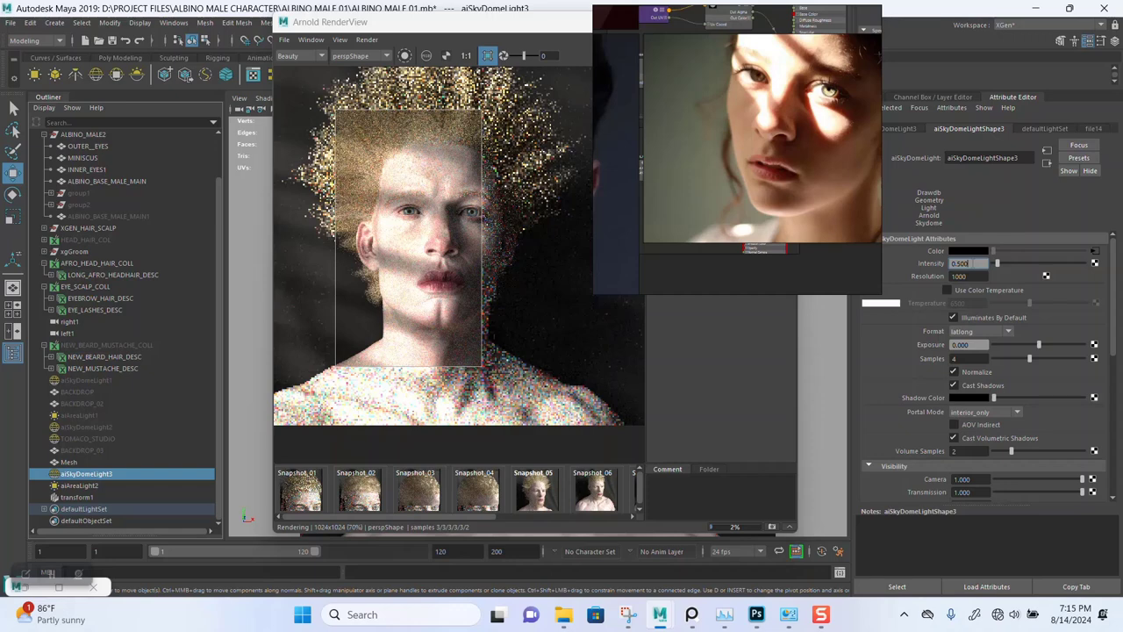
{"action": "type", "text": "0."}
{"action": "type", "text": "3"}
{"action": "key", "text": "Return"}
{"action": "left_click_drag", "start_coordinate": [703, 202], "coordinate": [781, 183]}
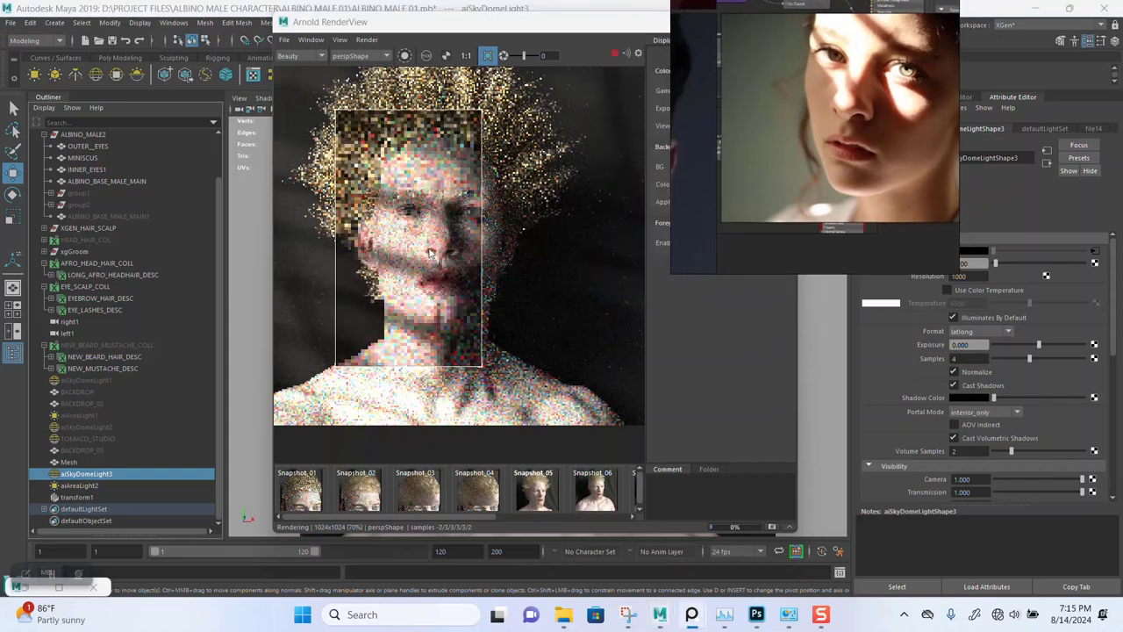
{"action": "scroll", "coordinate": [430, 251], "scroll_direction": "up", "scroll_amount": 1}
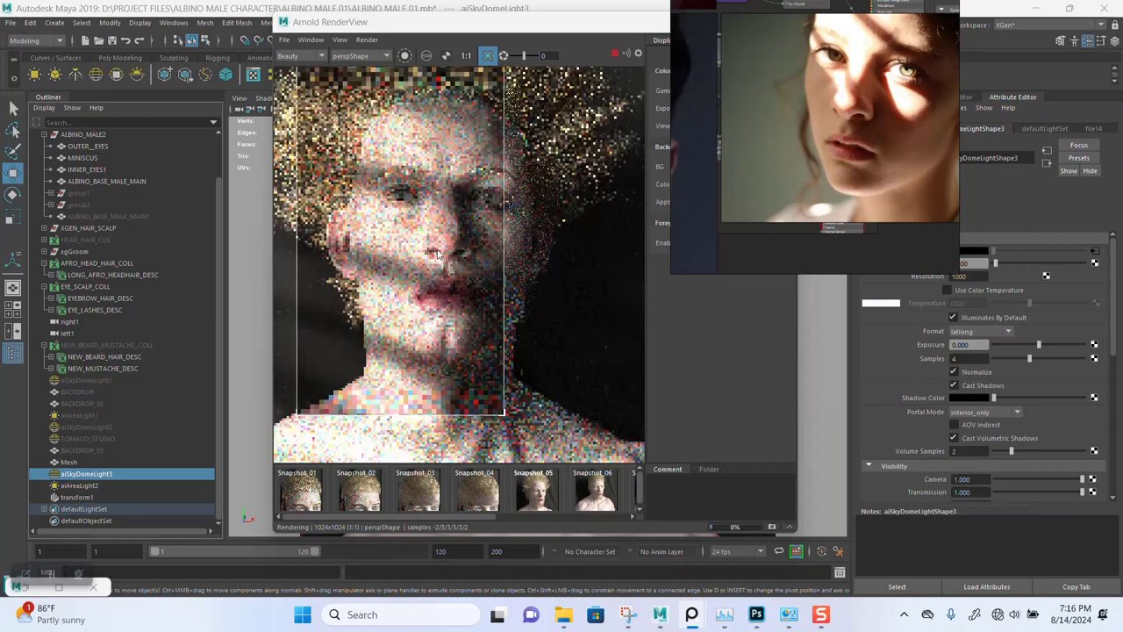
{"action": "scroll", "coordinate": [439, 257], "scroll_direction": "down", "scroll_amount": 1}
{"action": "scroll", "coordinate": [434, 254], "scroll_direction": "up", "scroll_amount": 1}
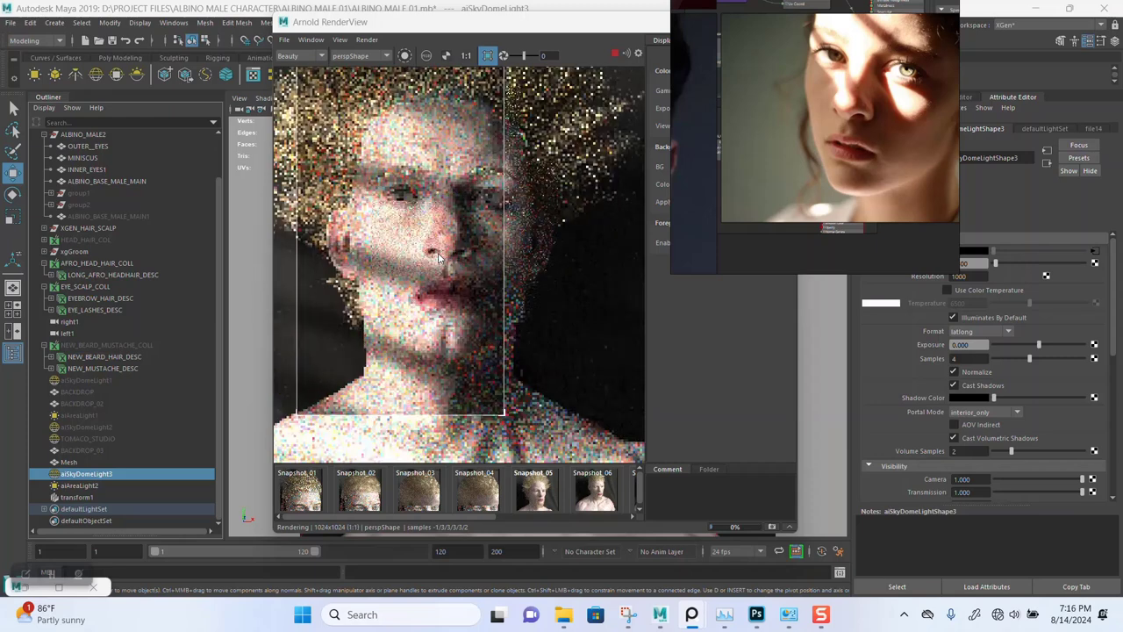
{"action": "left_click_drag", "start_coordinate": [749, 183], "coordinate": [909, 180]}
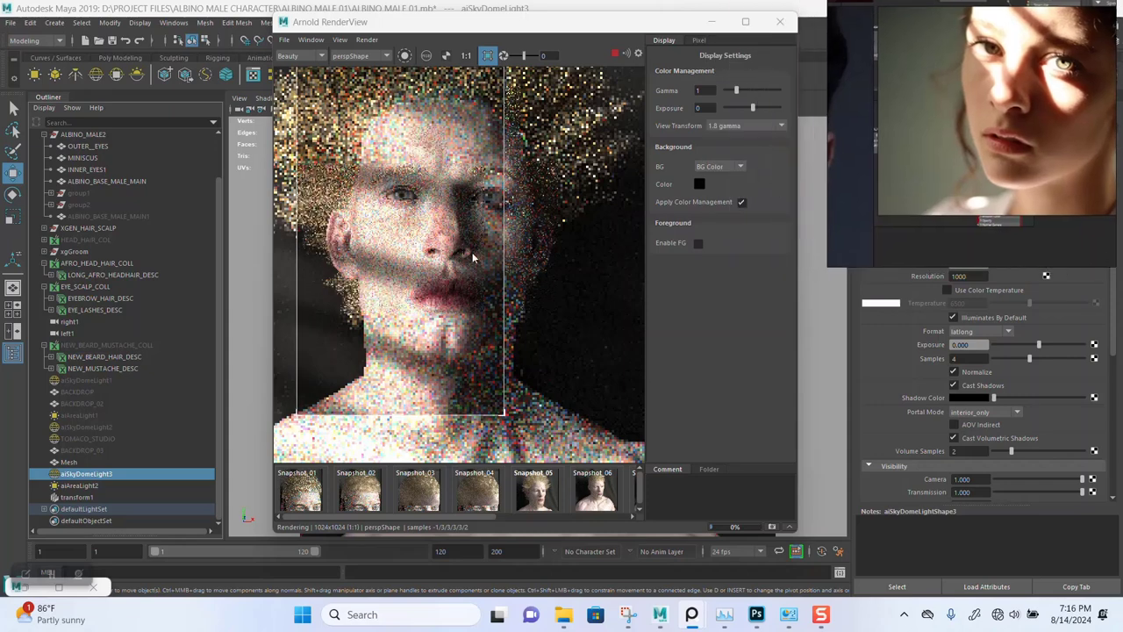
{"action": "left_click", "coordinate": [725, 127]}
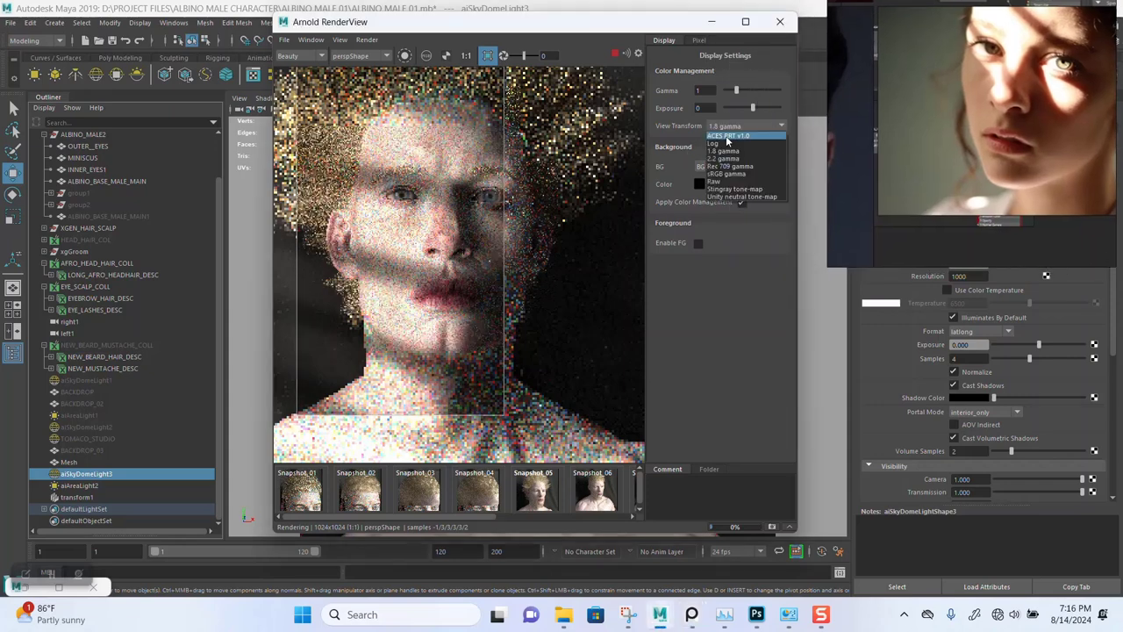
{"action": "left_click", "coordinate": [733, 169]}
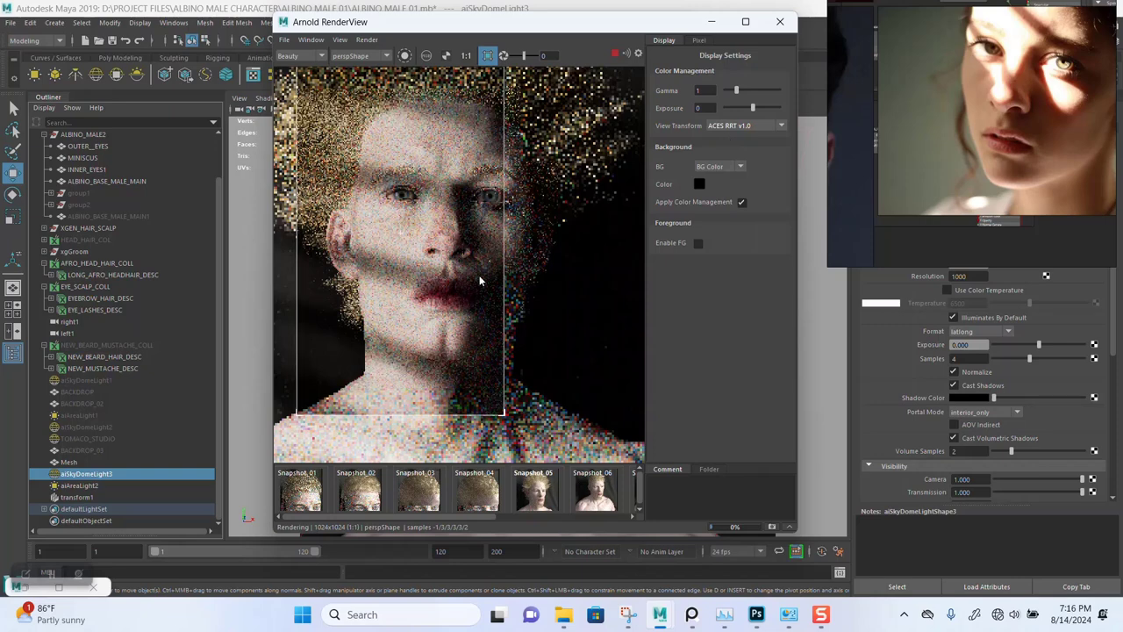
{"action": "scroll", "coordinate": [480, 281], "scroll_direction": "down", "scroll_amount": 2}
{"action": "scroll", "coordinate": [479, 281], "scroll_direction": "up", "scroll_amount": 2}
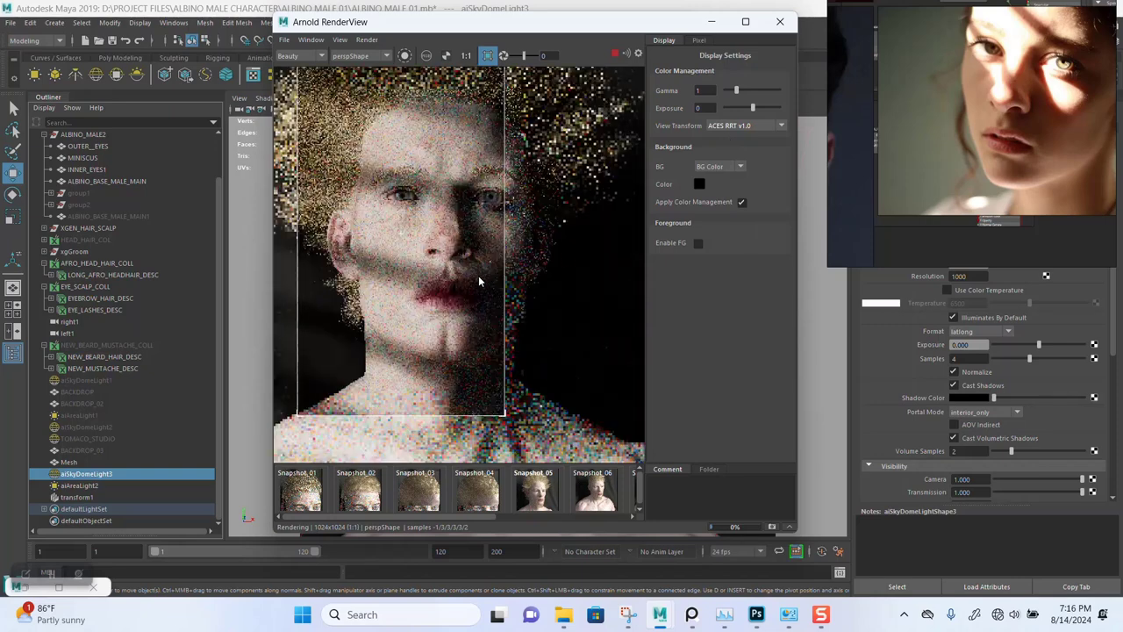
{"action": "left_click", "coordinate": [733, 128]}
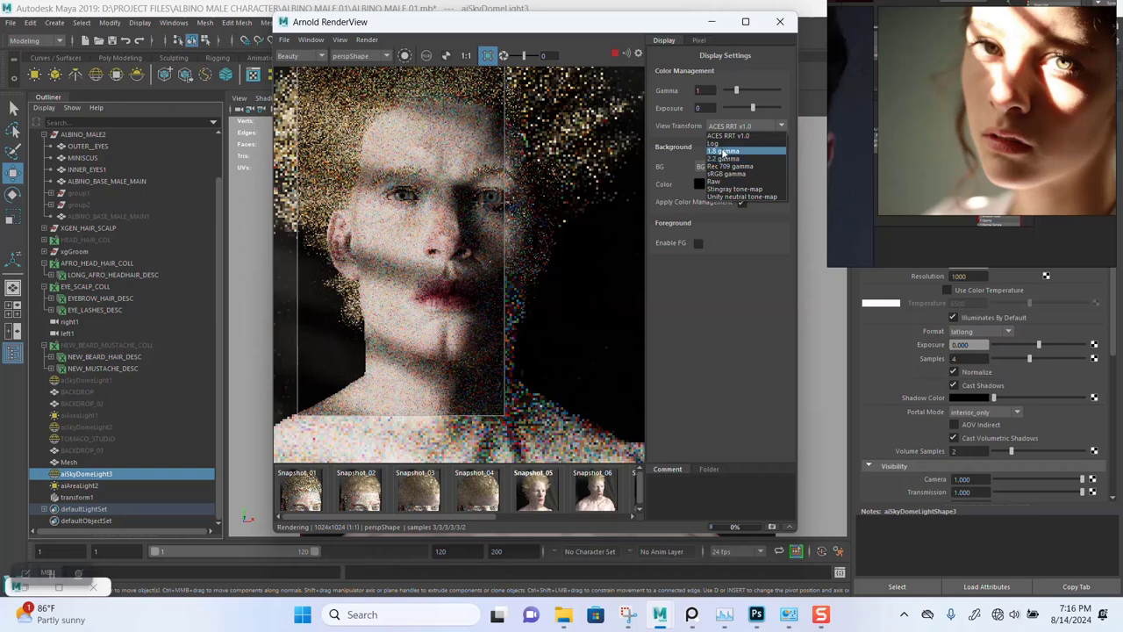
{"action": "left_click", "coordinate": [724, 151]}
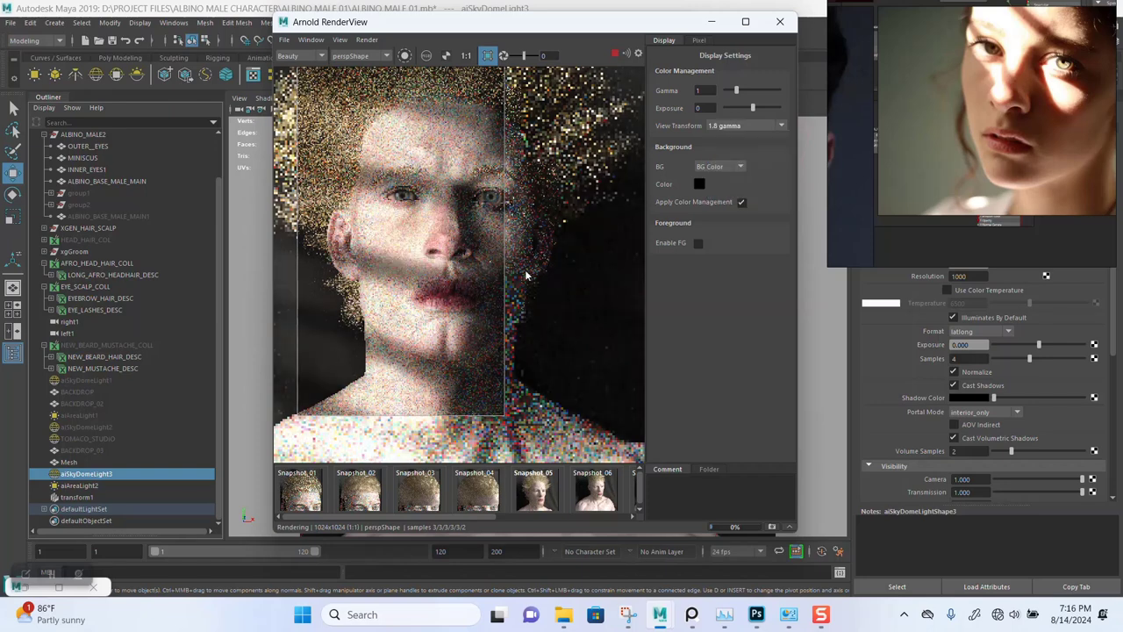
{"action": "scroll", "coordinate": [471, 277], "scroll_direction": "down", "scroll_amount": 2}
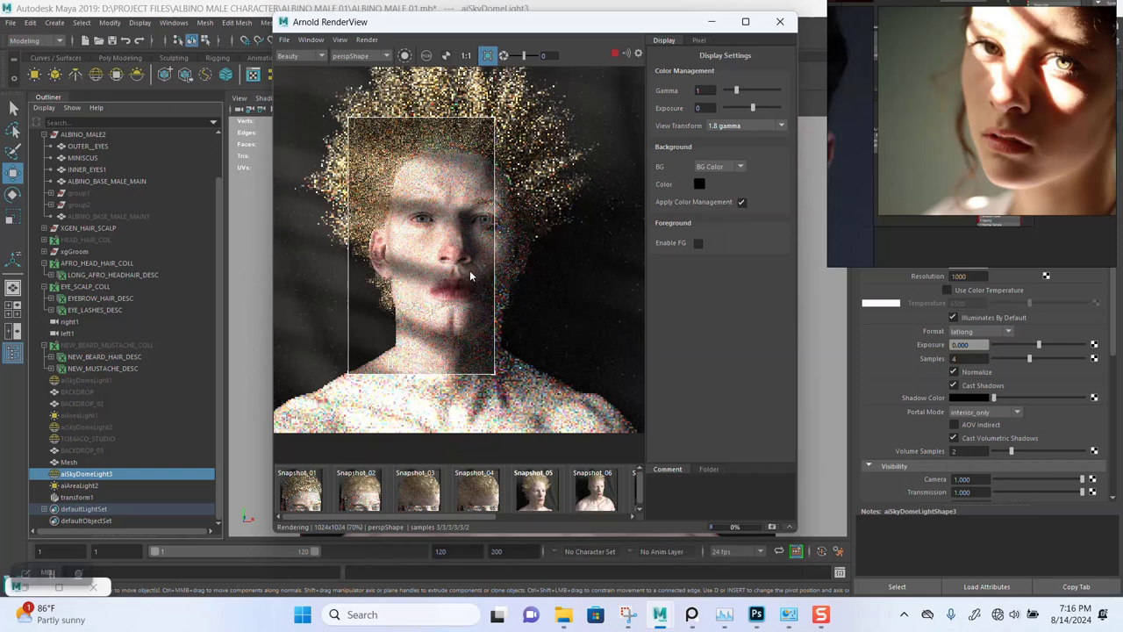
{"action": "scroll", "coordinate": [470, 270], "scroll_direction": "up", "scroll_amount": 1}
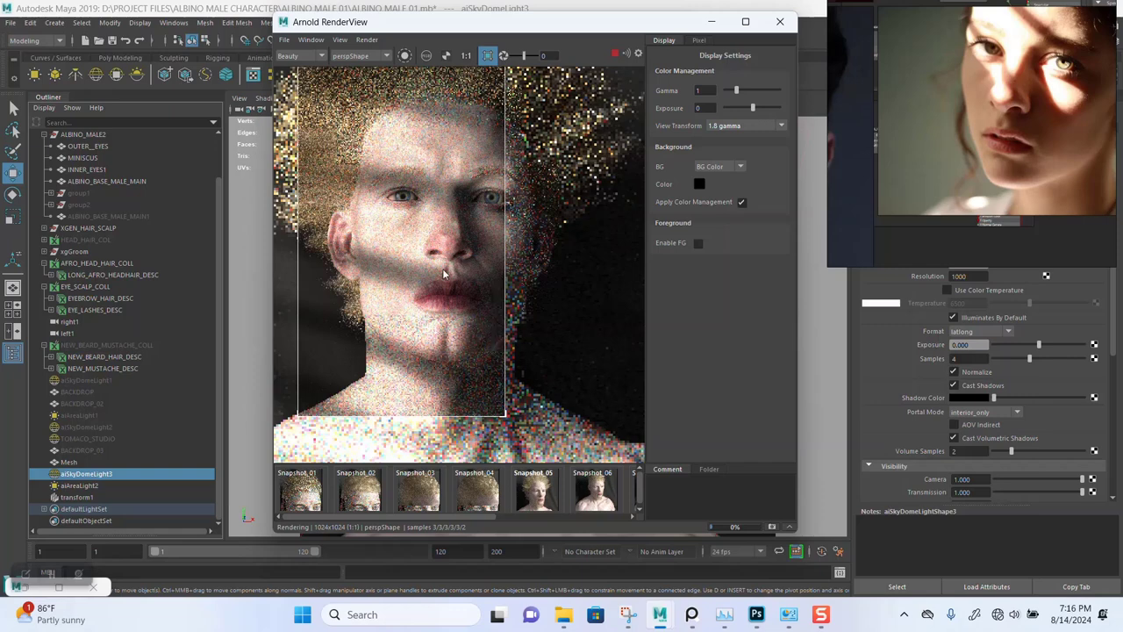
{"action": "scroll", "coordinate": [444, 275], "scroll_direction": "down", "scroll_amount": 2}
{"action": "scroll", "coordinate": [445, 274], "scroll_direction": "up", "scroll_amount": 2}
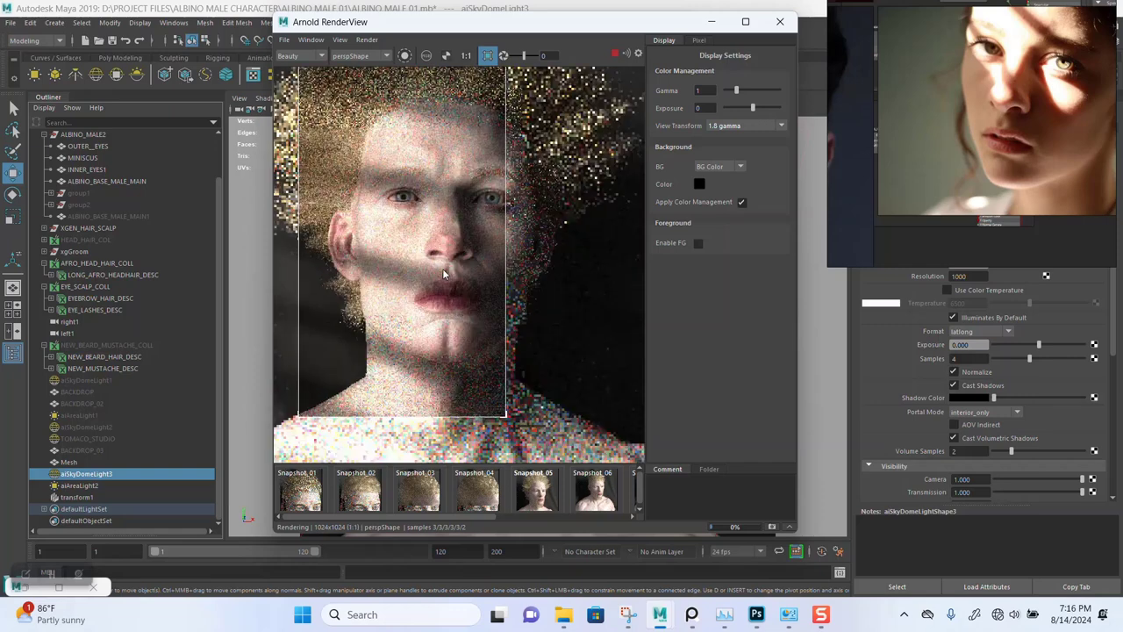
{"action": "scroll", "coordinate": [444, 275], "scroll_direction": "up", "scroll_amount": 2}
{"action": "scroll", "coordinate": [444, 275], "scroll_direction": "down", "scroll_amount": 2}
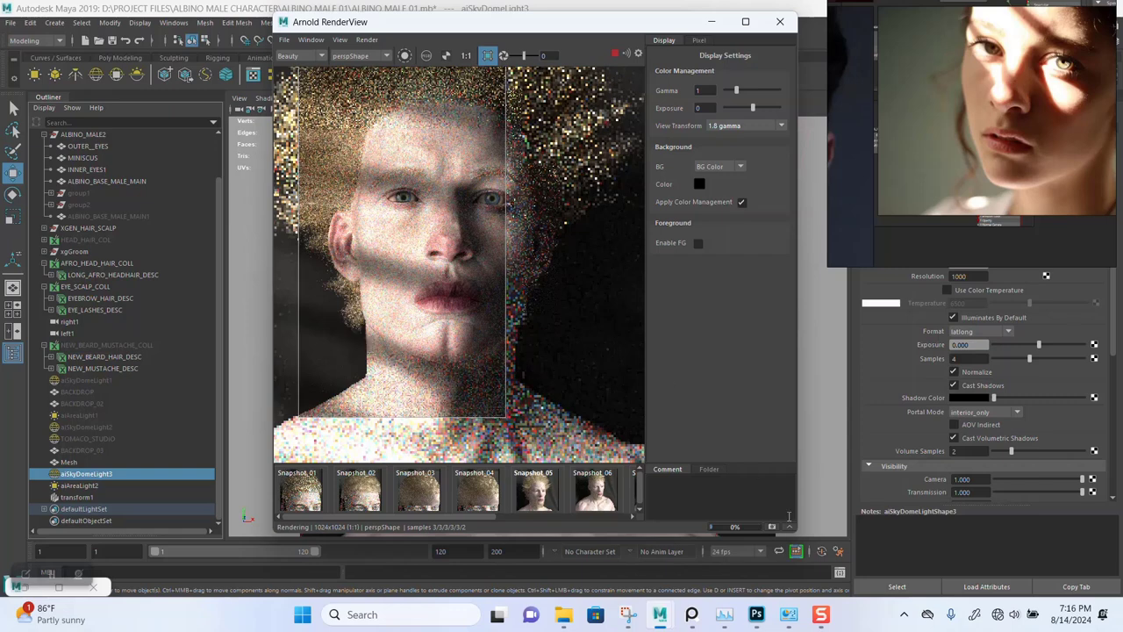
{"action": "mouse_move", "coordinate": [757, 614]}
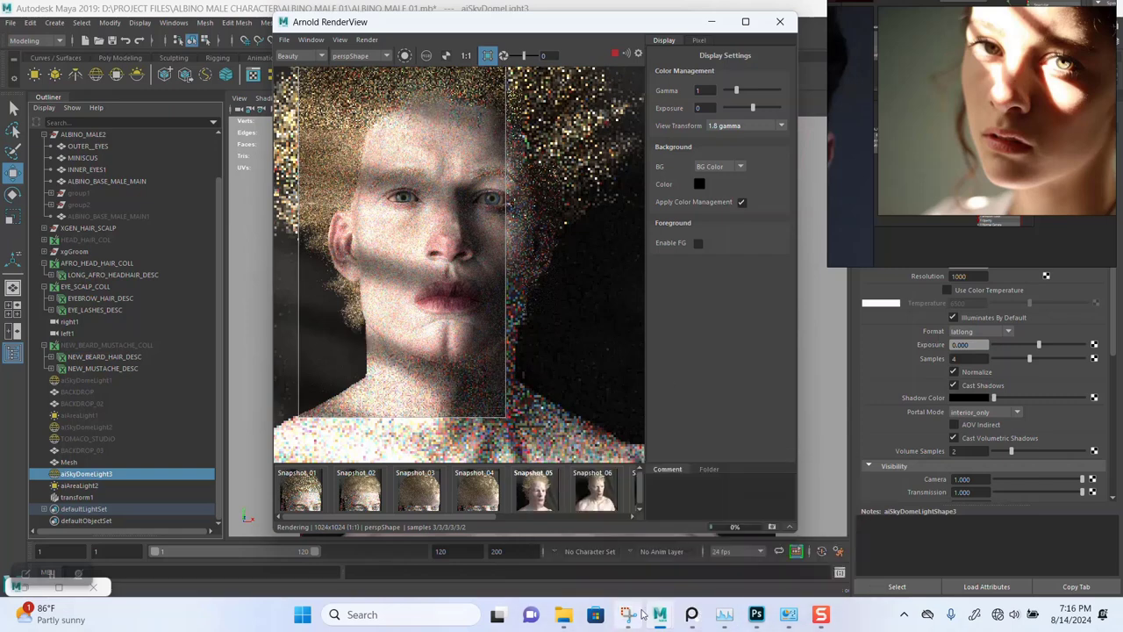
Add a layer mask to Group 1 copy and mask out the top bar's lower half.
{"action": "left_click", "coordinate": [757, 617]}
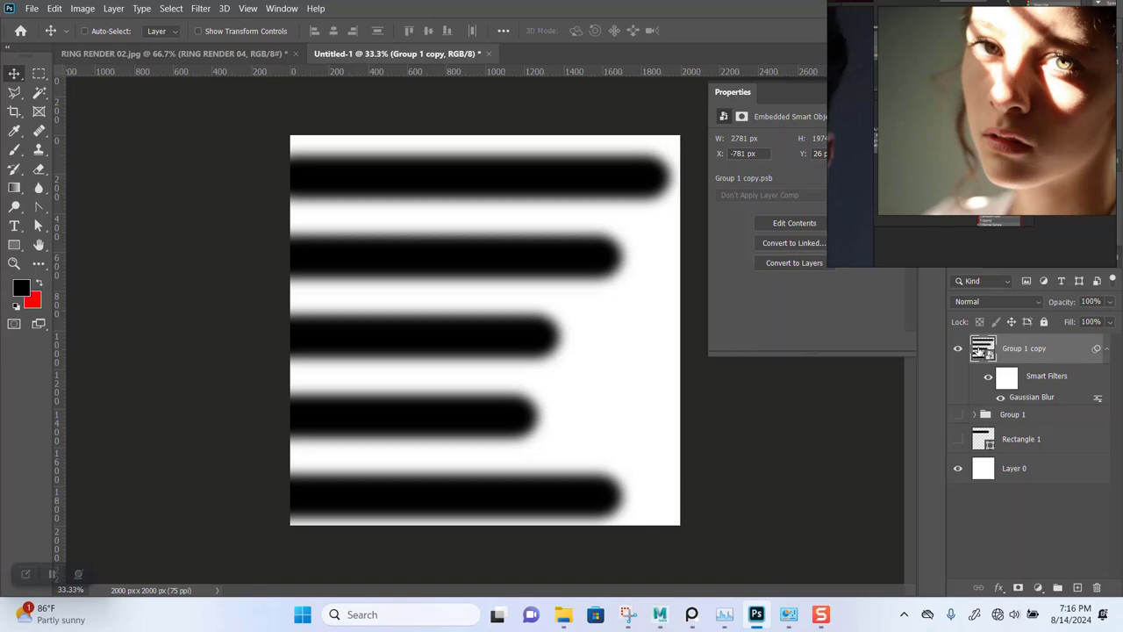
{"action": "left_click", "coordinate": [1018, 587]}
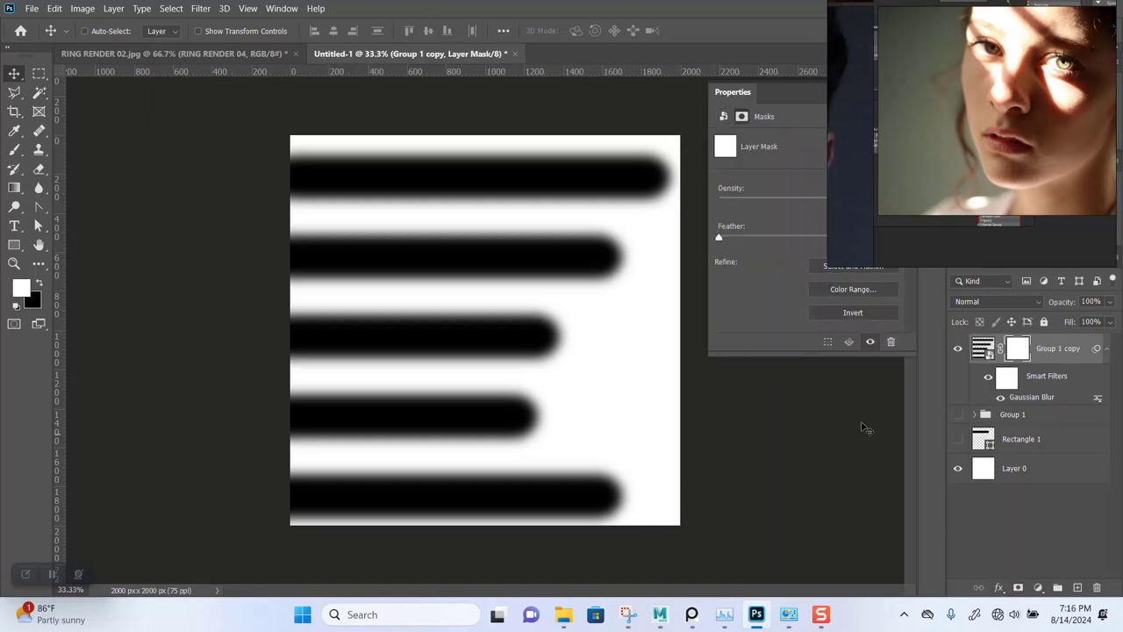
{"action": "left_click", "coordinate": [39, 73]}
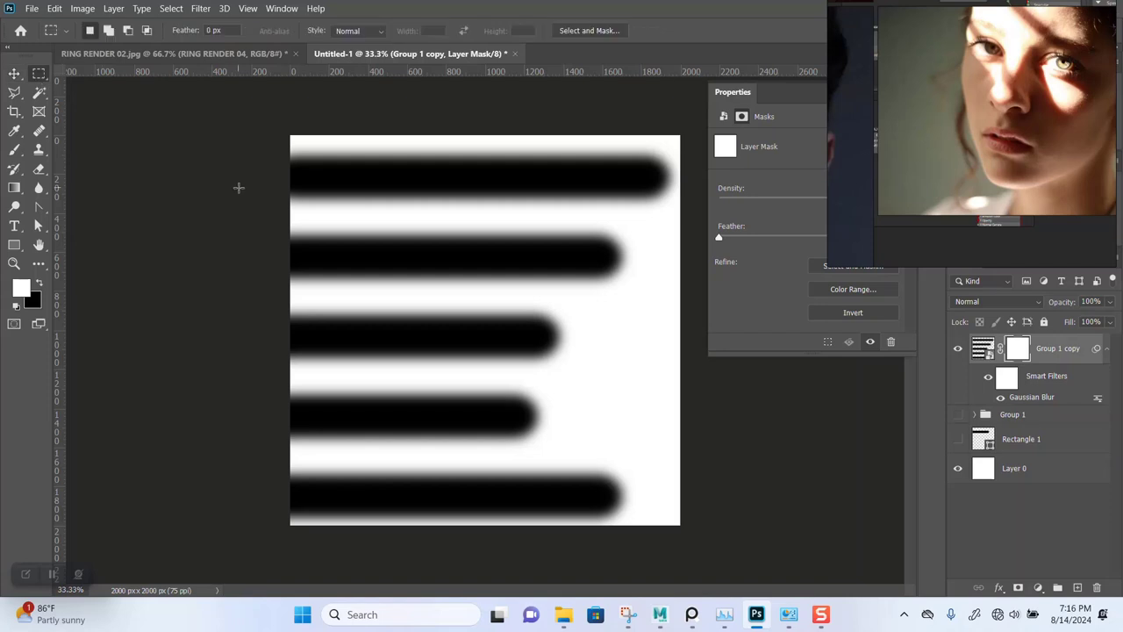
{"action": "left_click_drag", "start_coordinate": [251, 181], "coordinate": [671, 212]}
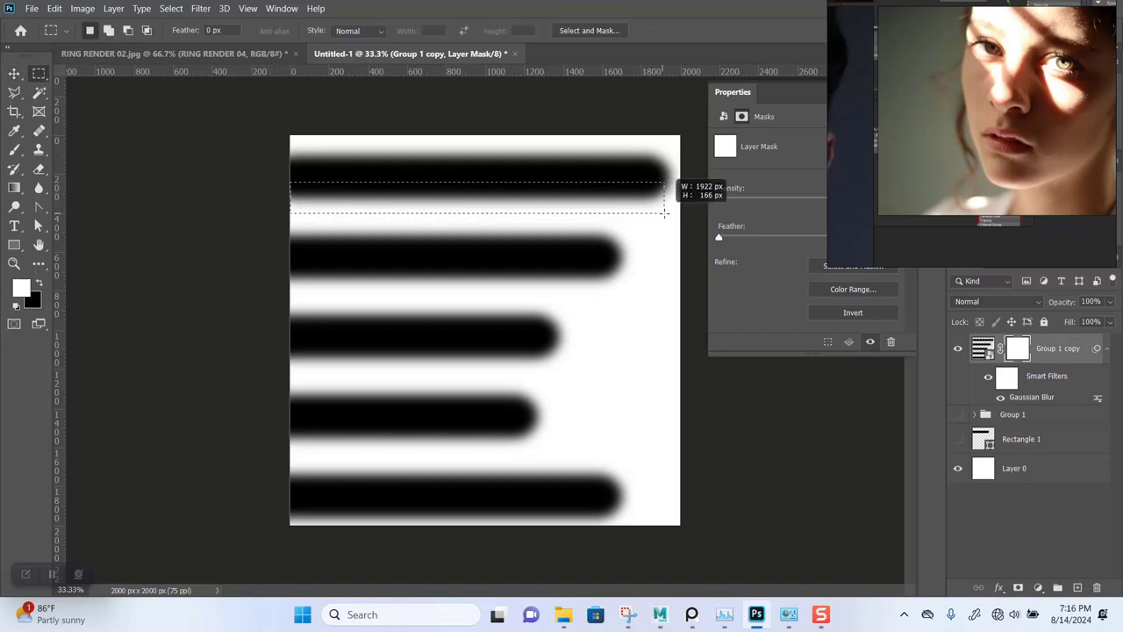
{"action": "left_click_drag", "start_coordinate": [671, 213], "coordinate": [675, 212]}
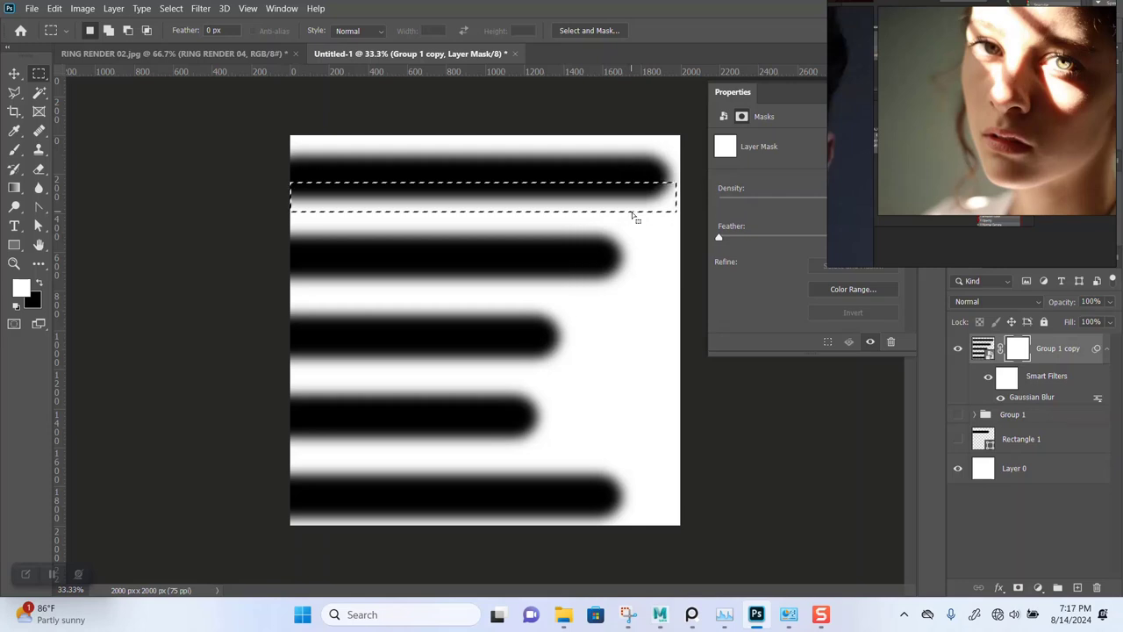
{"action": "key", "text": "x"}
{"action": "key", "text": "Delete"}
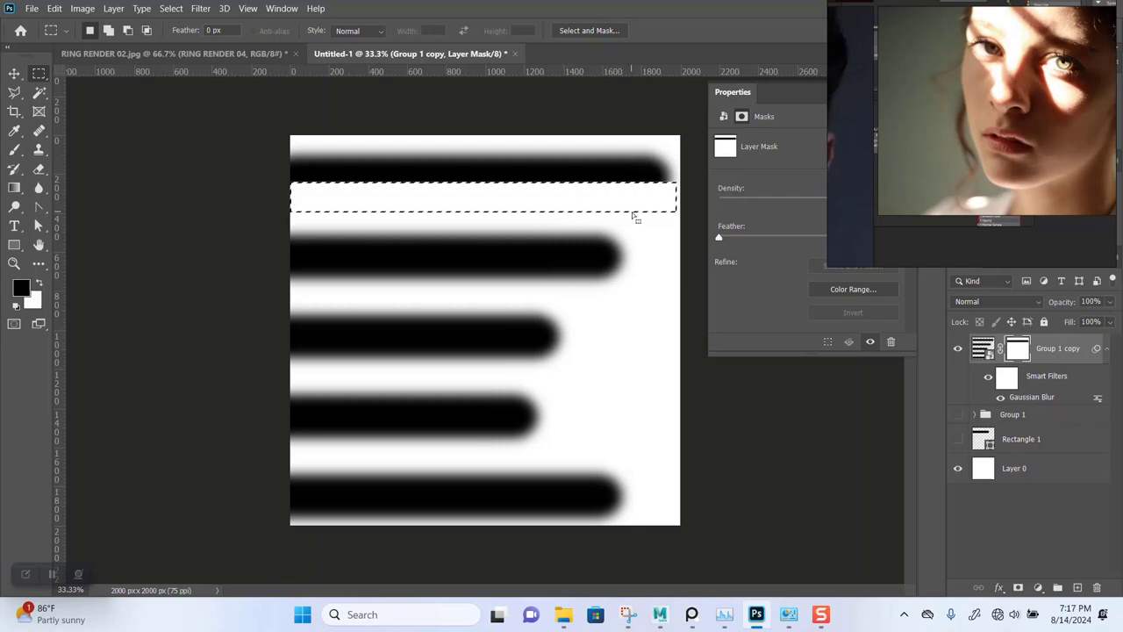
{"action": "left_click_drag", "start_coordinate": [545, 207], "coordinate": [548, 262]}
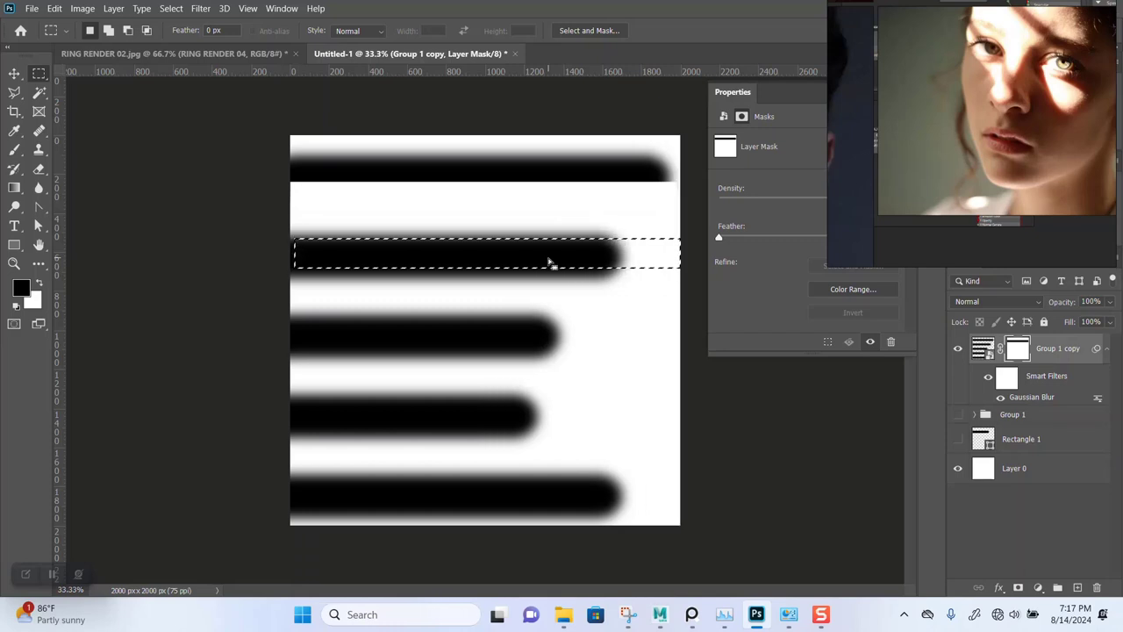
{"action": "key", "text": "ctrl+z"}
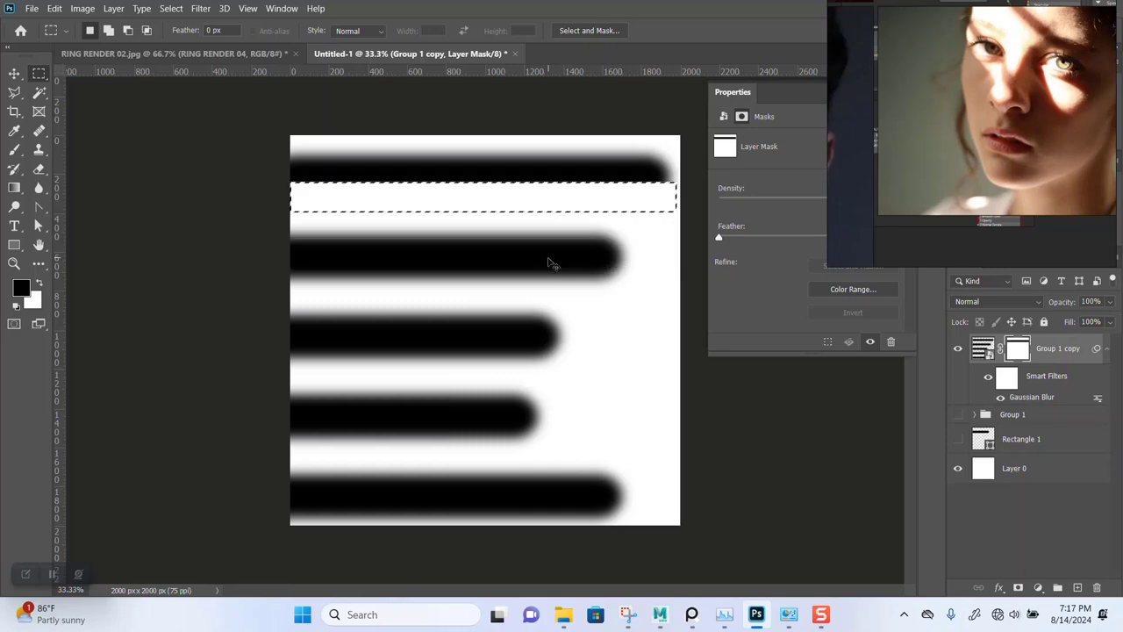
{"action": "key", "text": "ctrl+z"}
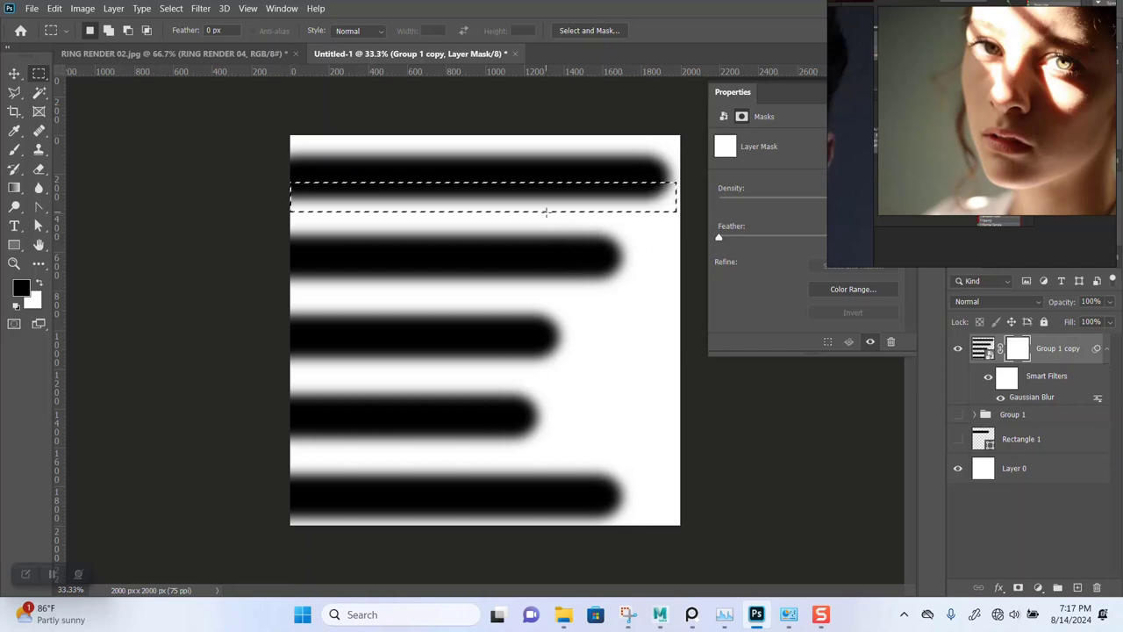
{"action": "key", "text": "Delete"}
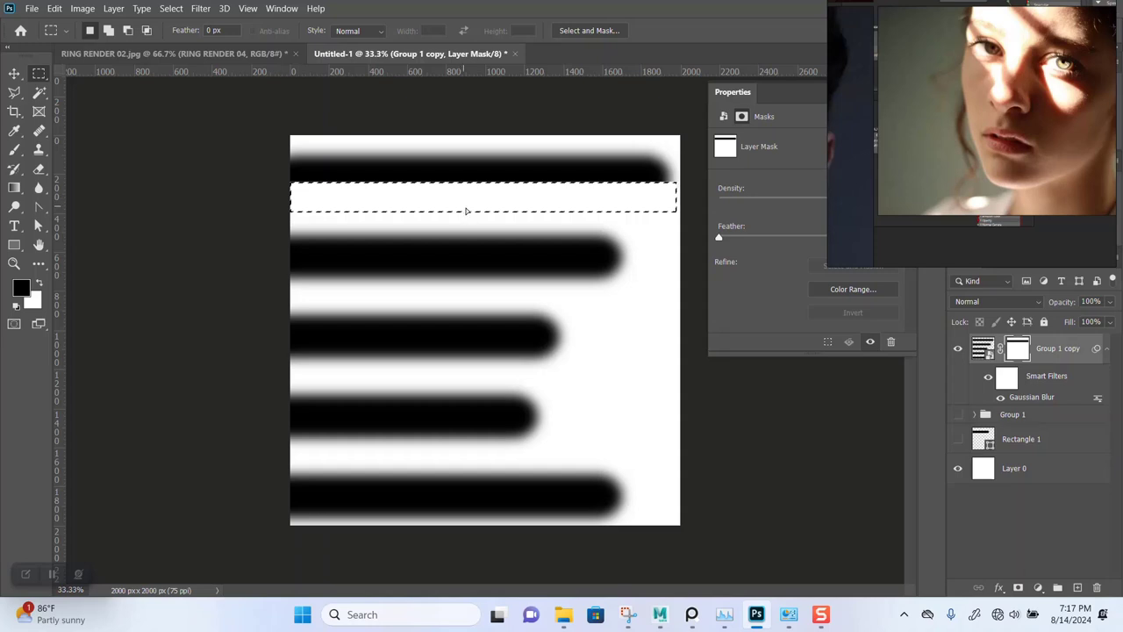
Clear the lower halves of the second, third and fourth bars on the mask.
{"action": "mouse_move", "coordinate": [466, 213]}
{"action": "left_mouse_down"}
{"action": "mouse_move", "coordinate": [470, 296]}
{"action": "mouse_move", "coordinate": [451, 291]}
{"action": "left_mouse_up"}
{"action": "key", "text": "Delete"}
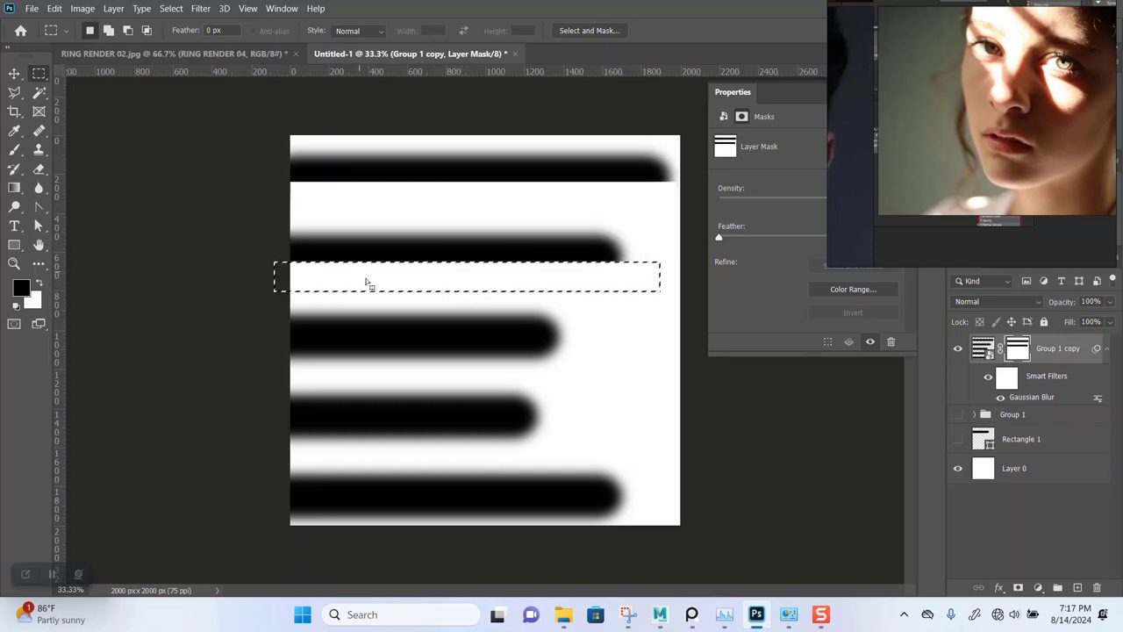
{"action": "left_click_drag", "start_coordinate": [367, 283], "coordinate": [373, 367]}
{"action": "key", "text": "Delete"}
{"action": "left_click_drag", "start_coordinate": [402, 373], "coordinate": [392, 450]}
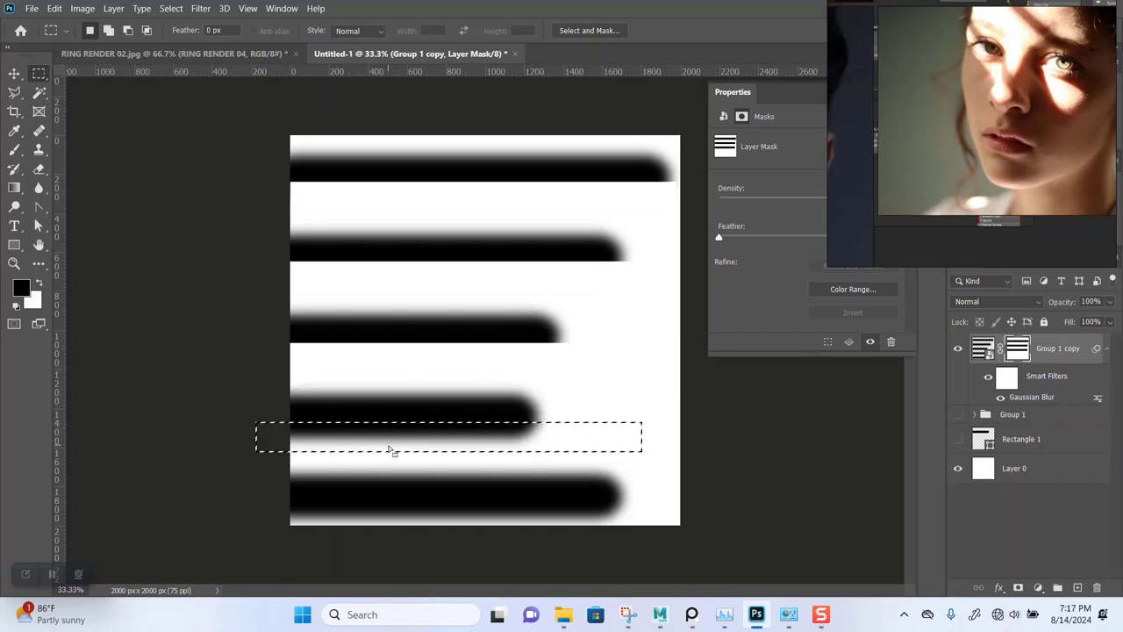
{"action": "key", "text": "Delete"}
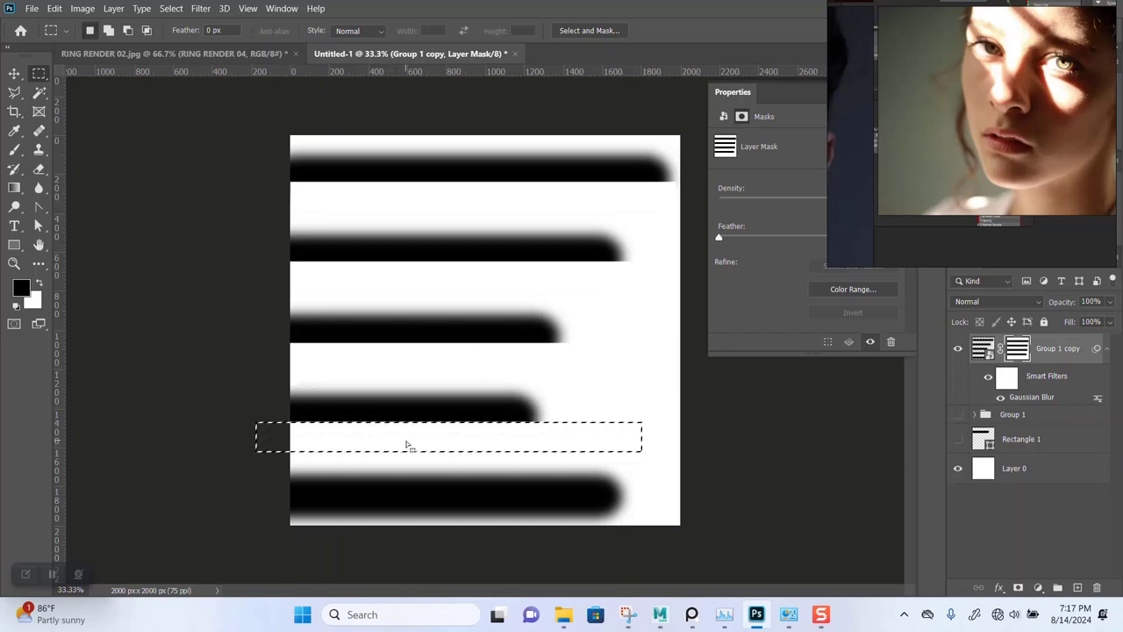
{"action": "mouse_move", "coordinate": [416, 455]}
{"action": "left_mouse_down"}
{"action": "mouse_move", "coordinate": [413, 526]}
{"action": "mouse_move", "coordinate": [406, 518]}
{"action": "left_mouse_up"}
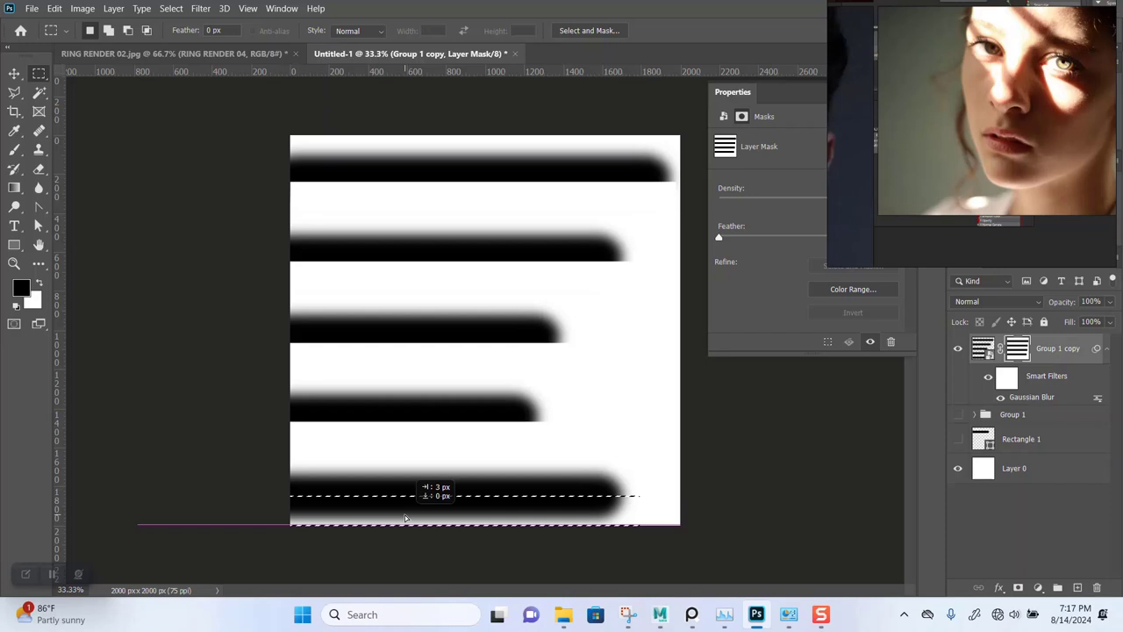
Deselect and save the image as JPEG '3 LIGHT BLOCKER' in BACK DROP HDRI, quality 12.
{"action": "left_click", "coordinate": [405, 517]}
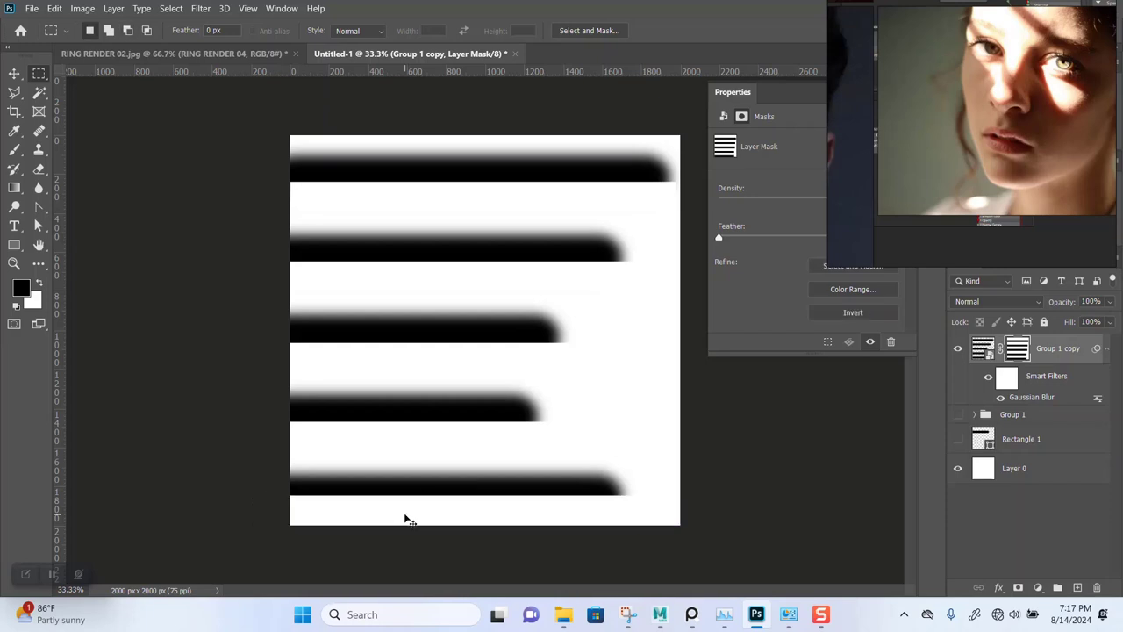
{"action": "left_click", "coordinate": [35, 10]}
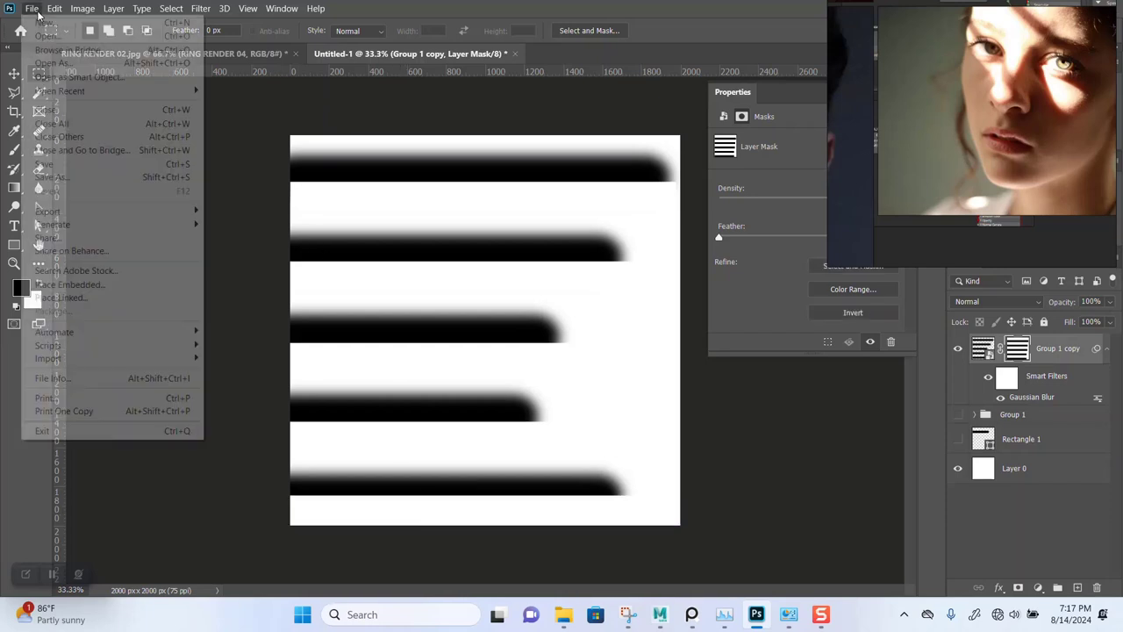
{"action": "left_click", "coordinate": [84, 177]}
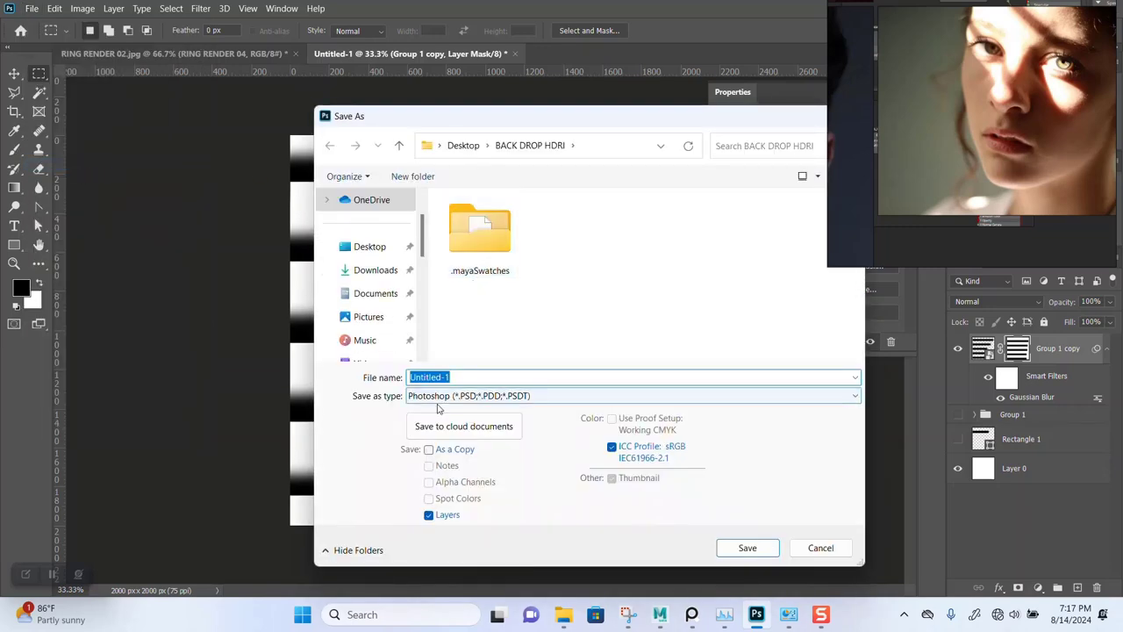
{"action": "left_click", "coordinate": [439, 397]}
{"action": "left_click", "coordinate": [426, 240]}
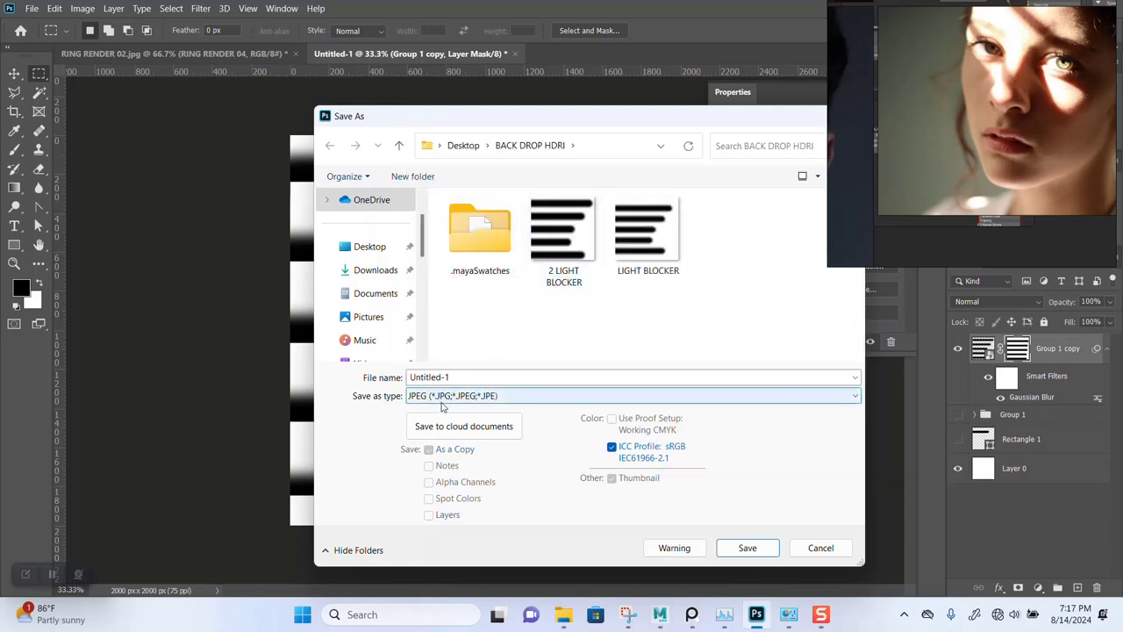
{"action": "left_click", "coordinate": [450, 379]}
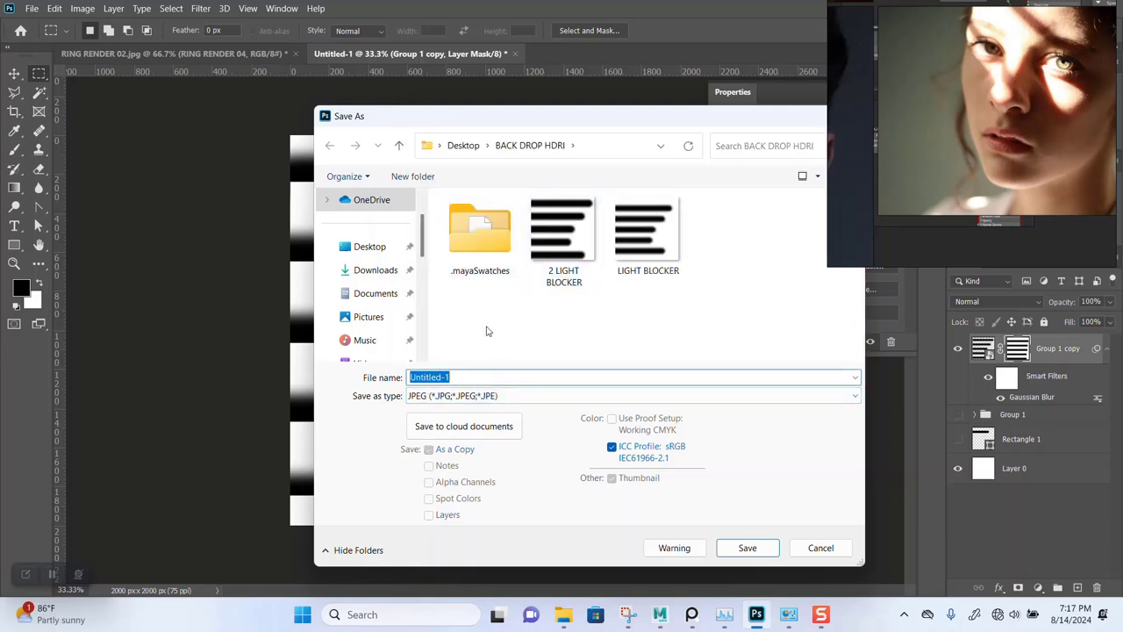
{"action": "left_click", "coordinate": [562, 241]}
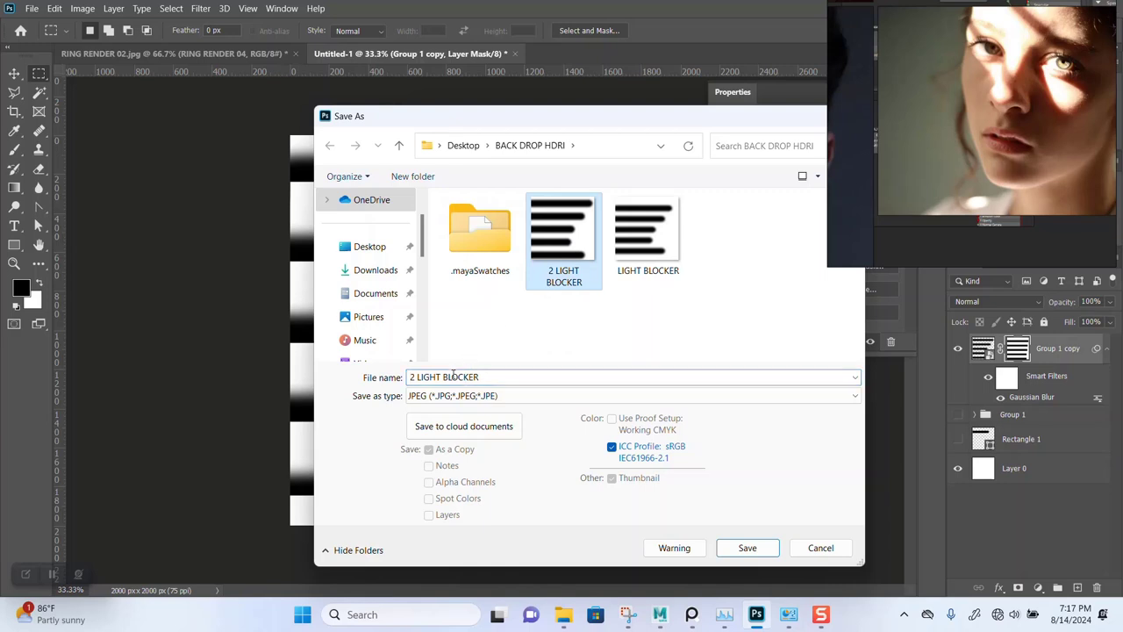
{"action": "left_click_drag", "start_coordinate": [420, 378], "coordinate": [411, 378]}
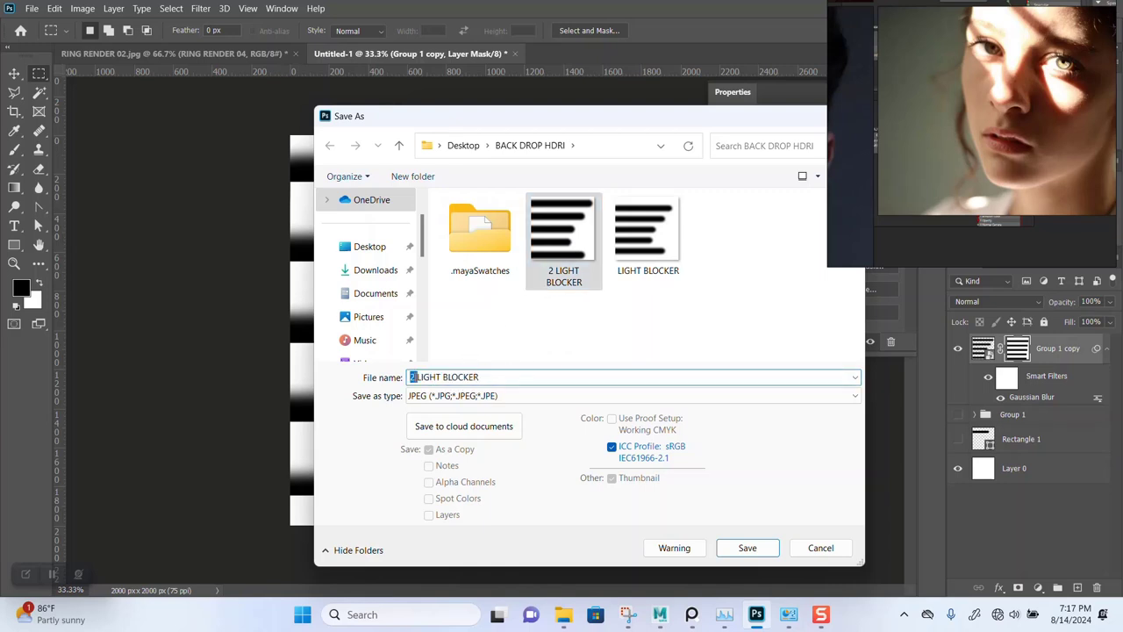
{"action": "type", "text": "3"}
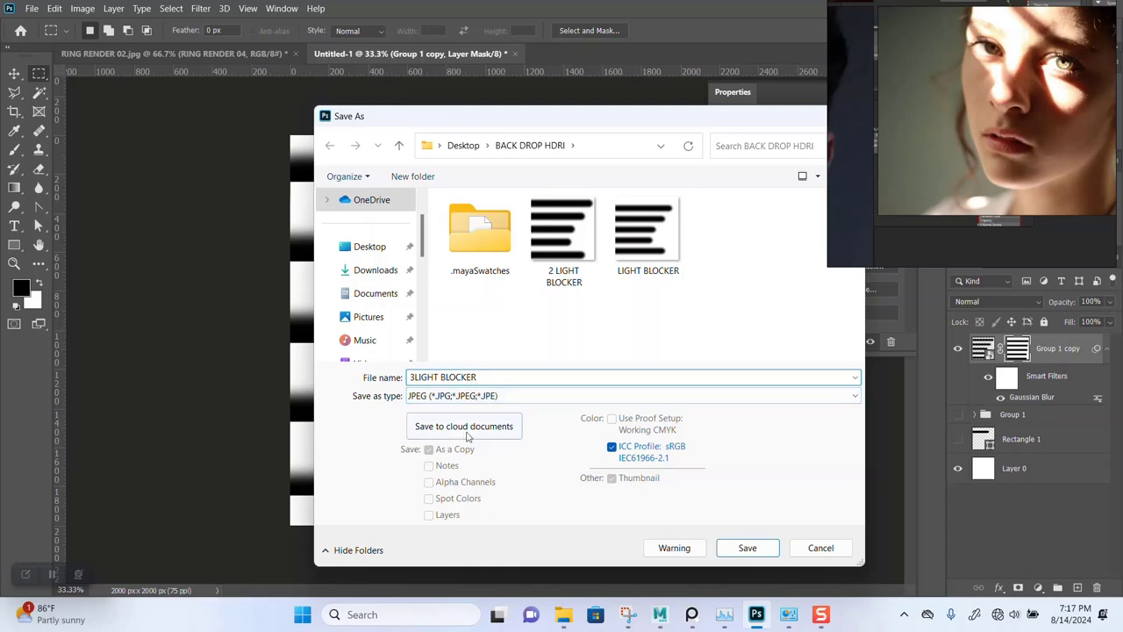
{"action": "left_click", "coordinate": [747, 548]}
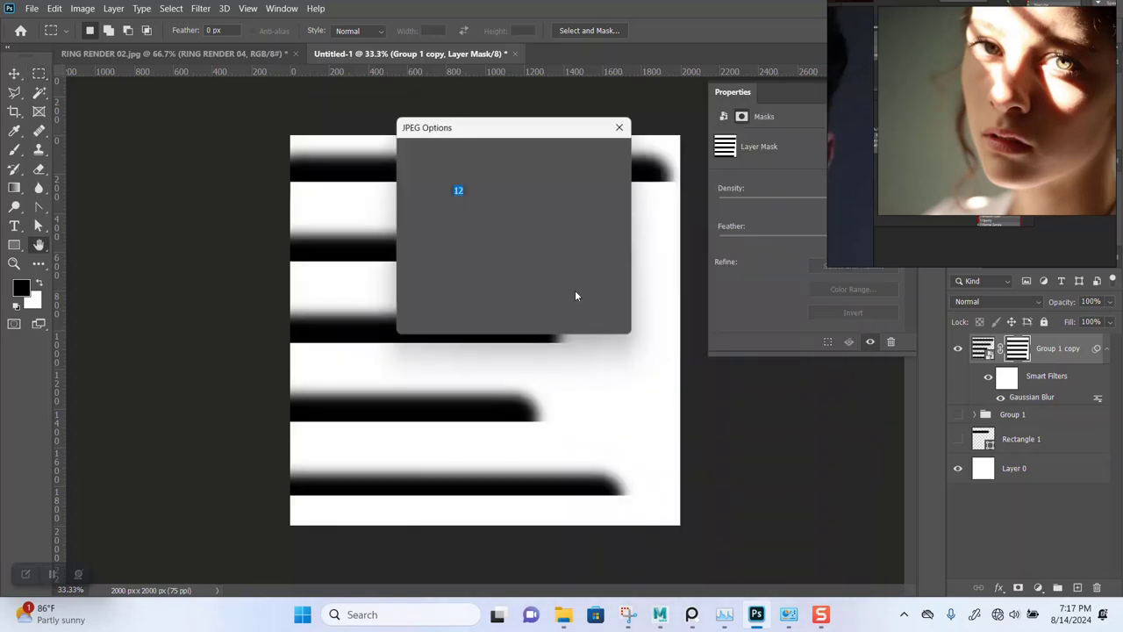
{"action": "left_click", "coordinate": [596, 154]}
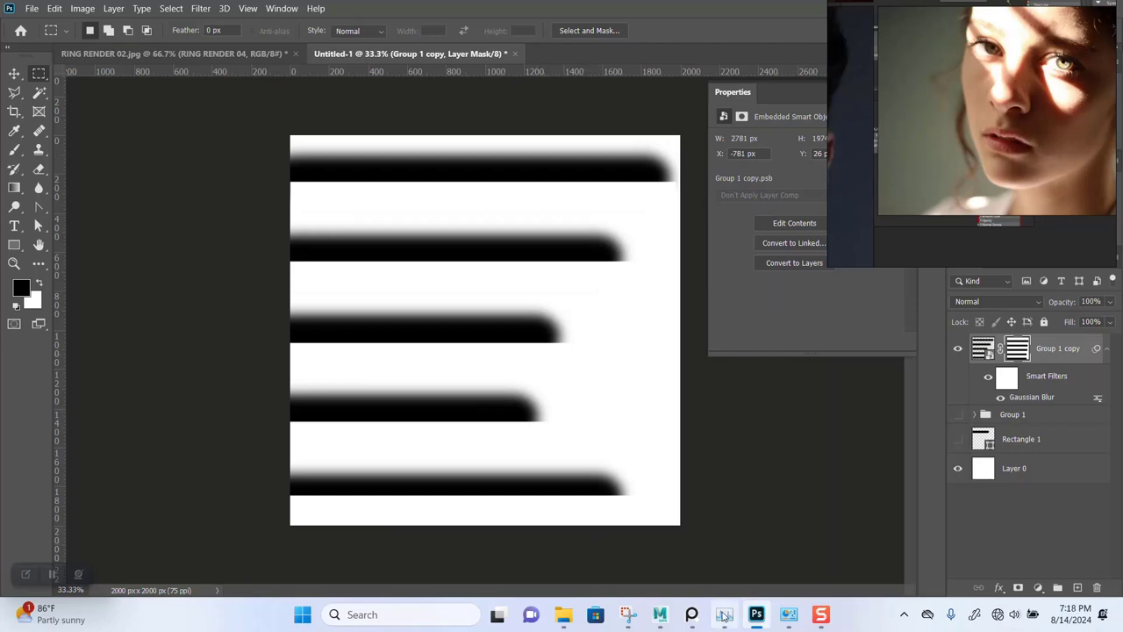
Select the transform1 light blocker and browse for a new file15 texture image.
{"action": "mouse_move", "coordinate": [660, 614]}
{"action": "left_click", "coordinate": [665, 556]}
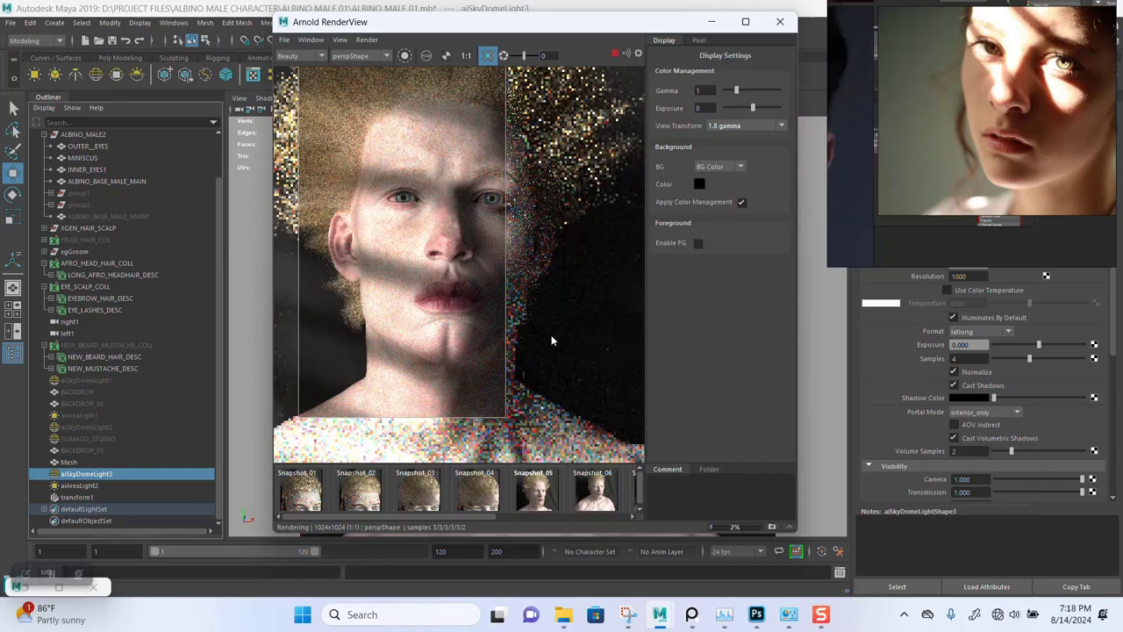
{"action": "left_click_drag", "start_coordinate": [1049, 195], "coordinate": [140, 273]}
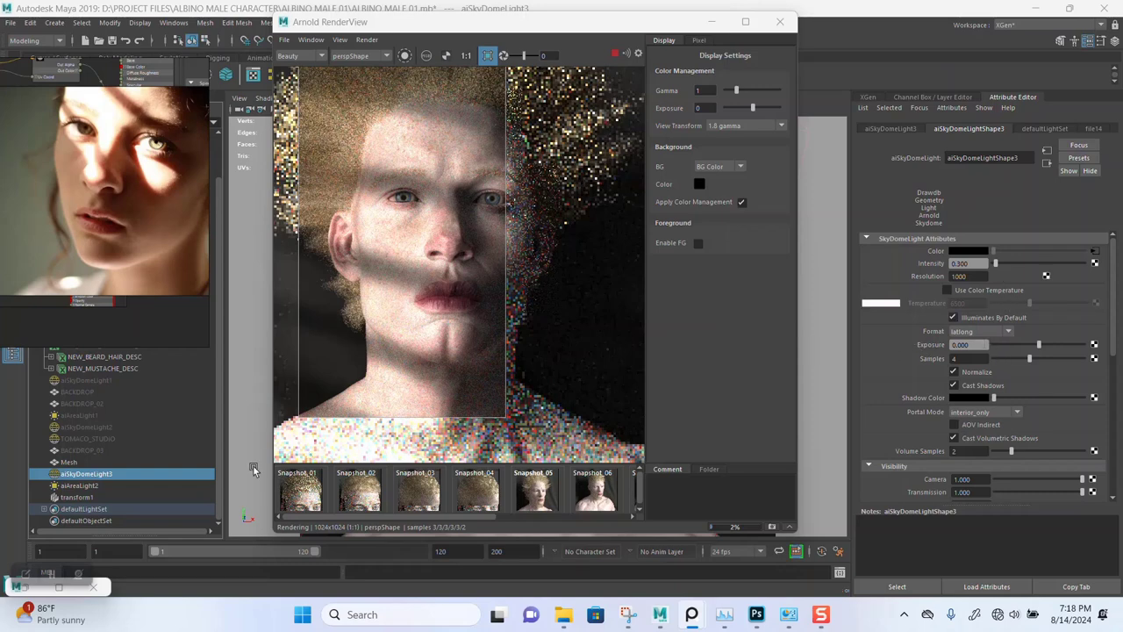
{"action": "left_click", "coordinate": [92, 496]}
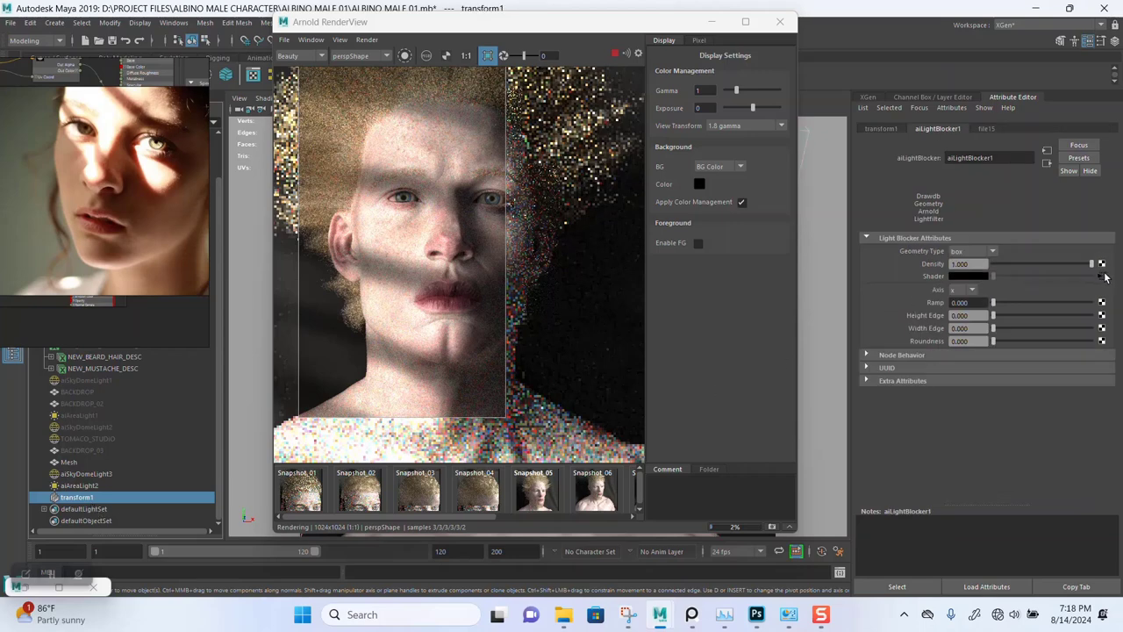
{"action": "left_click", "coordinate": [1102, 276]}
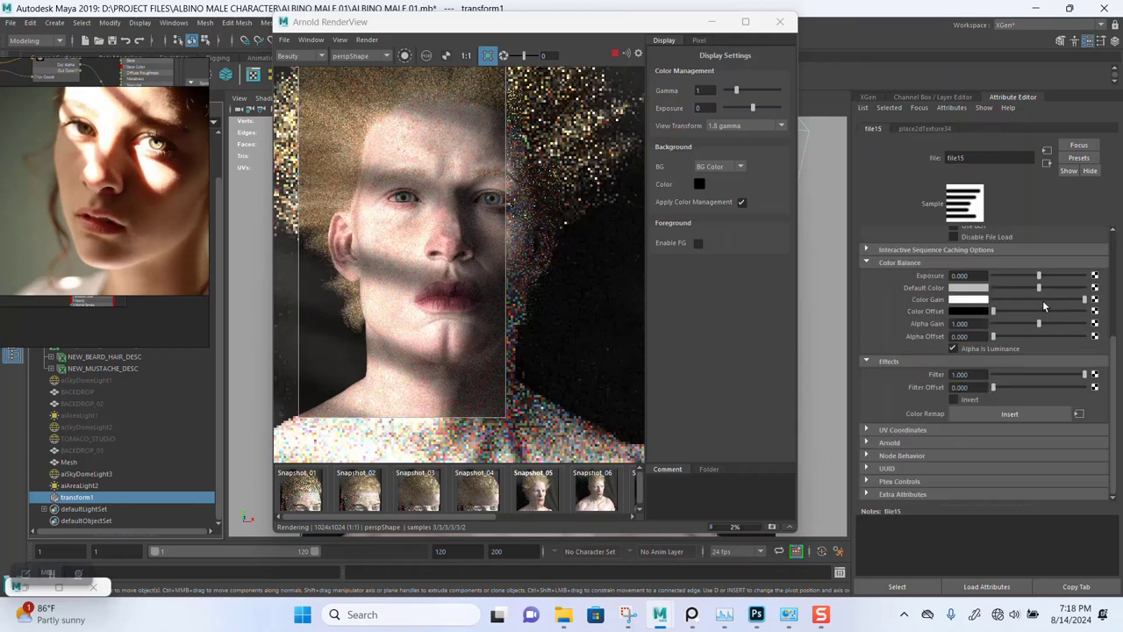
{"action": "scroll", "coordinate": [1009, 263], "scroll_direction": "up", "scroll_amount": 4}
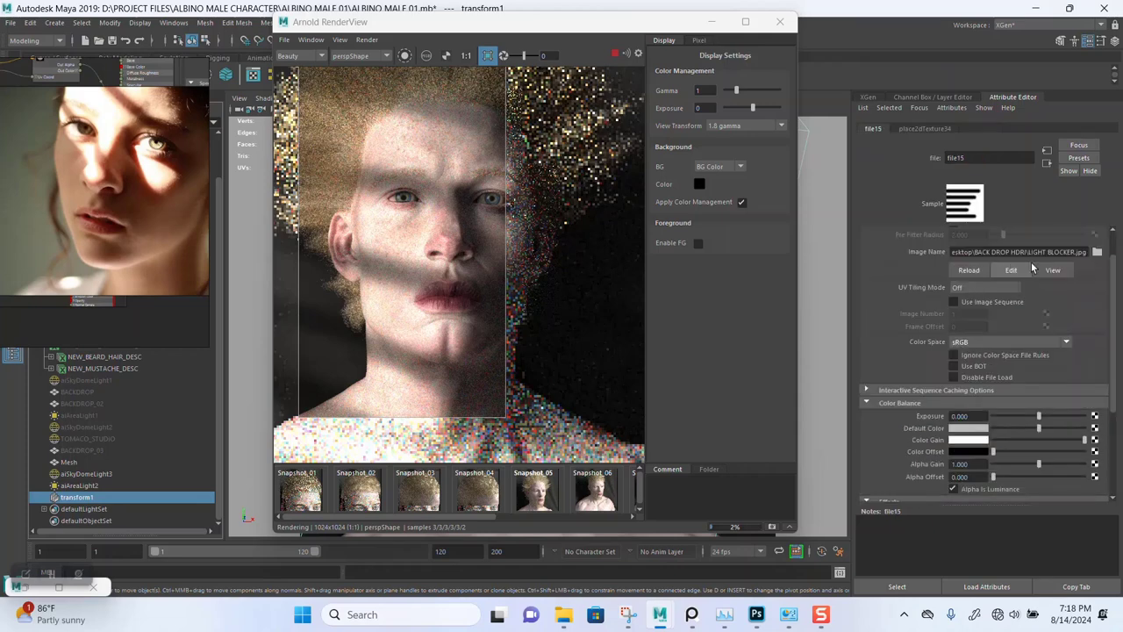
{"action": "left_click", "coordinate": [1096, 253]}
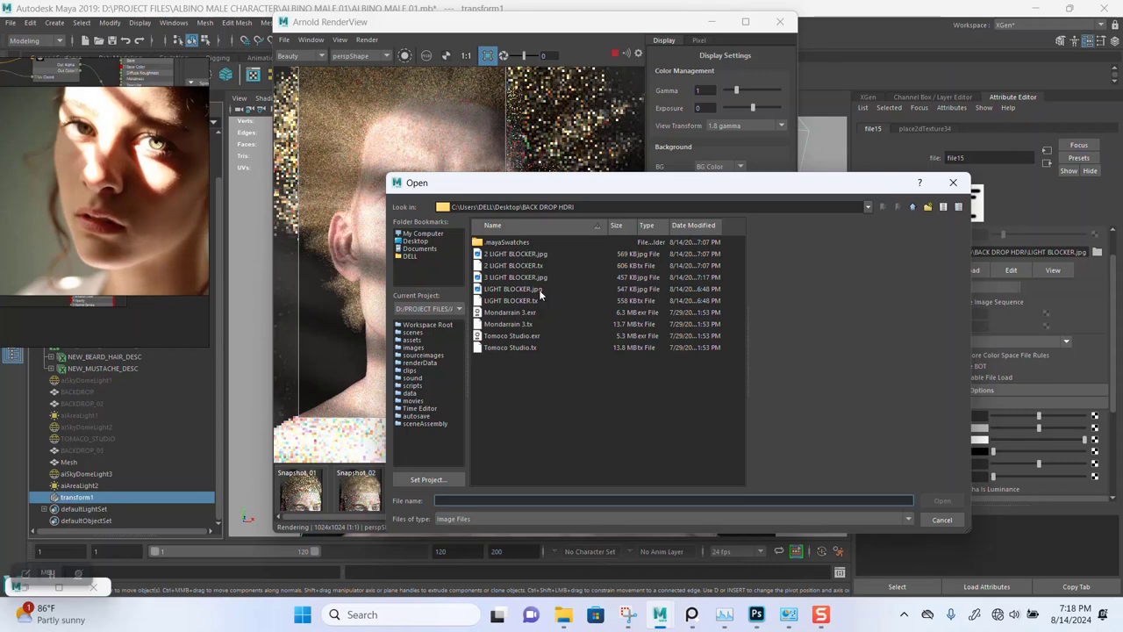
Load 3 LIGHT BLOCKER.jpg into the blocker texture and inspect the thinner-striped render.
{"action": "left_click", "coordinate": [502, 277]}
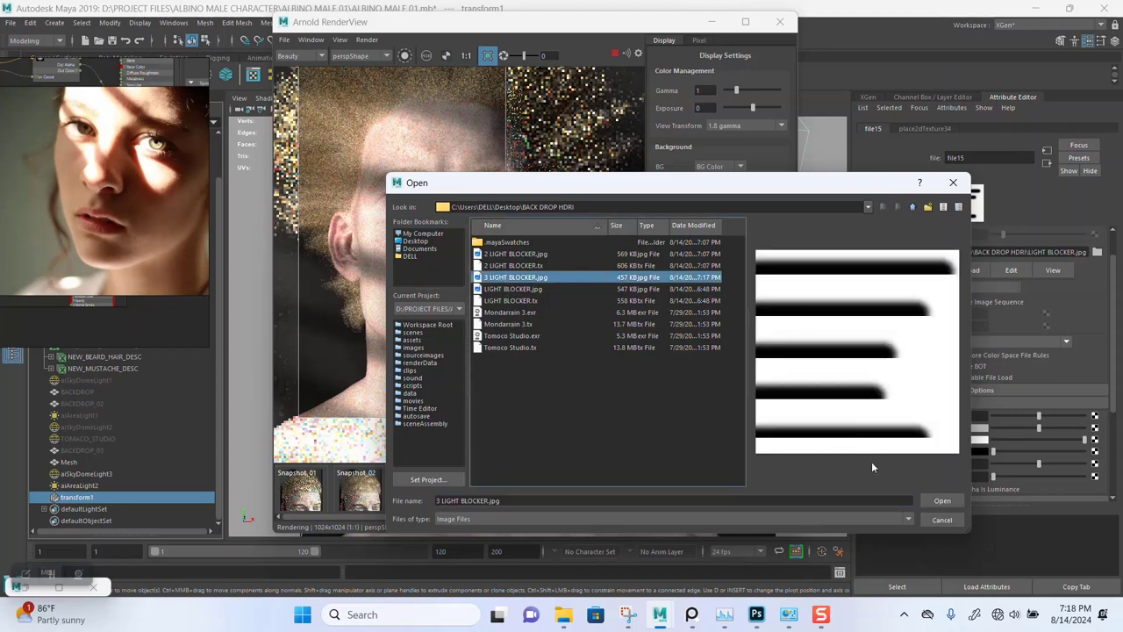
{"action": "left_click", "coordinate": [941, 501]}
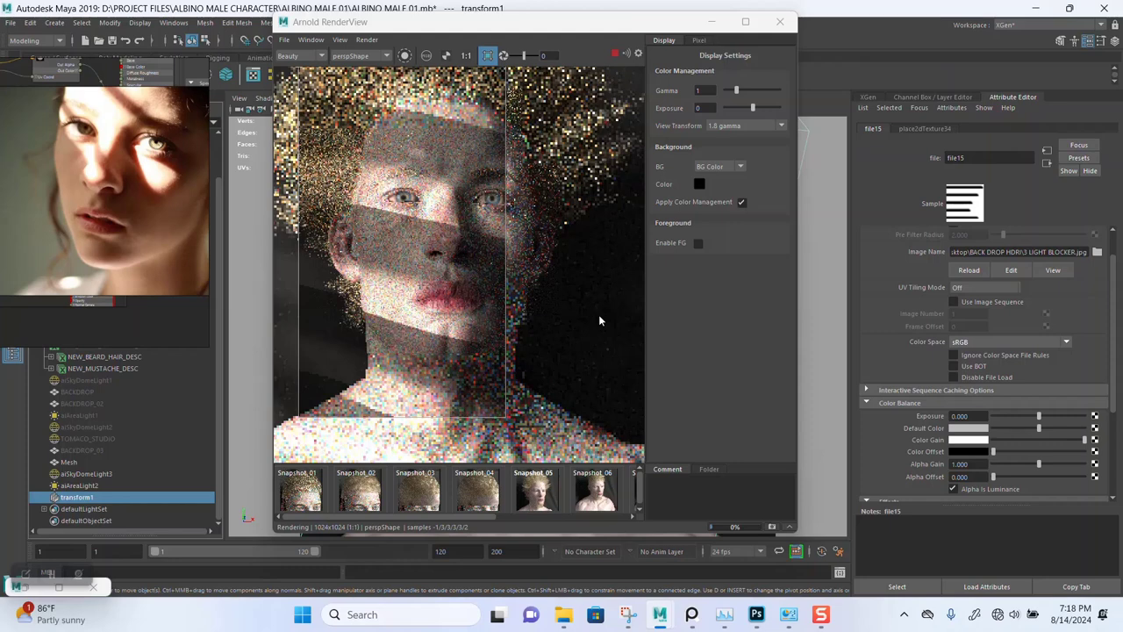
{"action": "scroll", "coordinate": [445, 298], "scroll_direction": "down", "scroll_amount": 2}
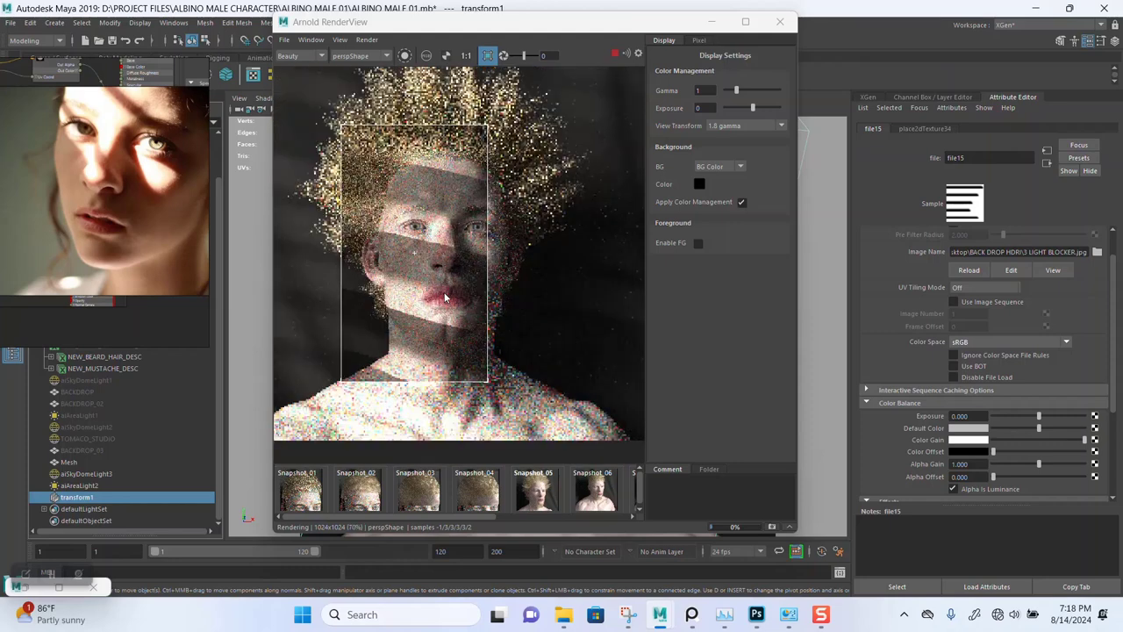
{"action": "scroll", "coordinate": [445, 298], "scroll_direction": "up", "scroll_amount": 2}
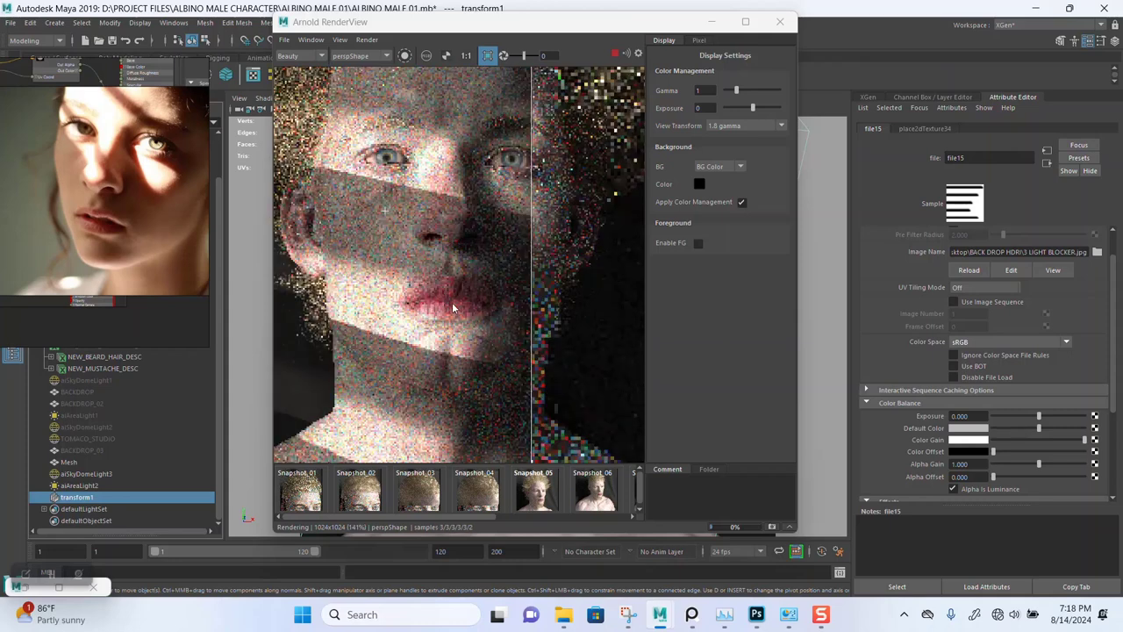
{"action": "scroll", "coordinate": [453, 307], "scroll_direction": "down", "scroll_amount": 1}
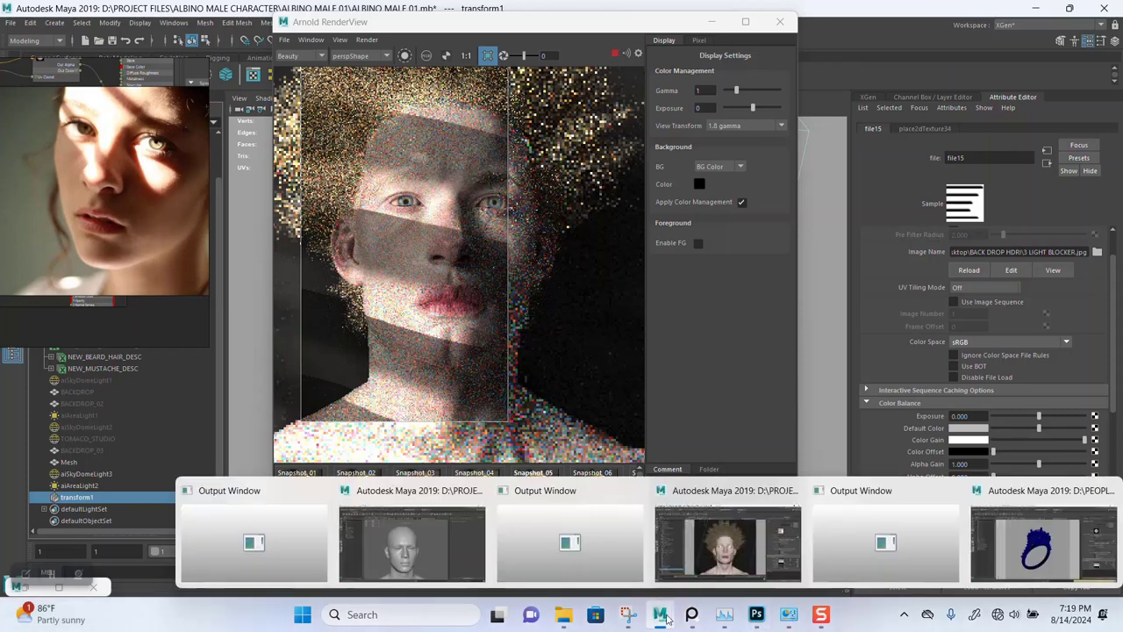
{"action": "mouse_move", "coordinate": [756, 615]}
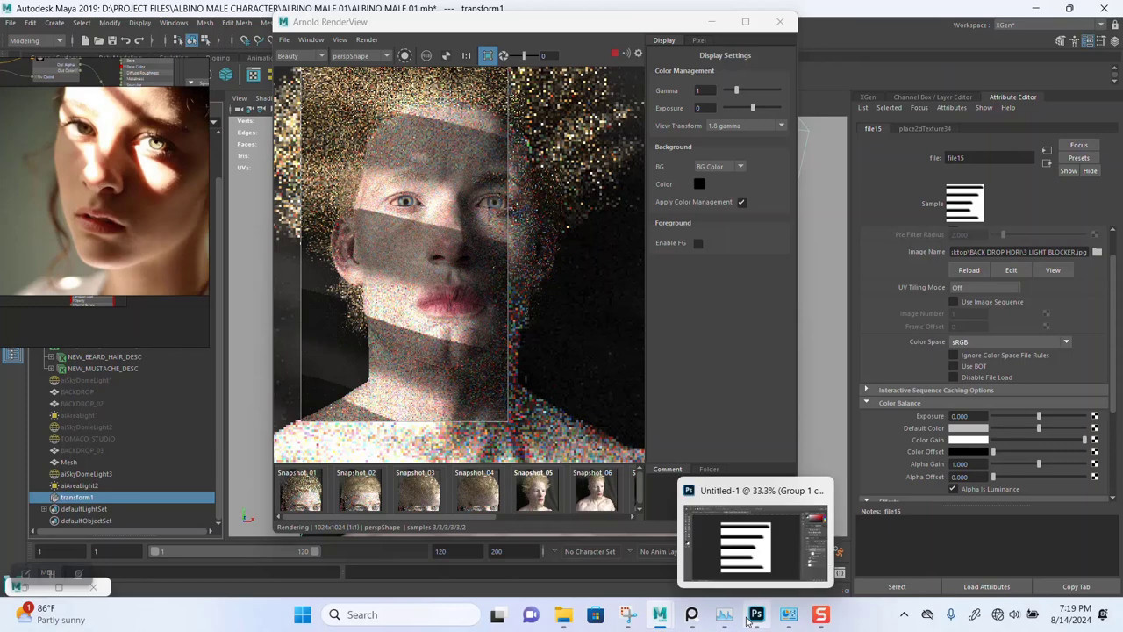
Duplicate Group 1 copy as Group 1 copy 2 and hide the original layer.
{"action": "left_click", "coordinate": [755, 566]}
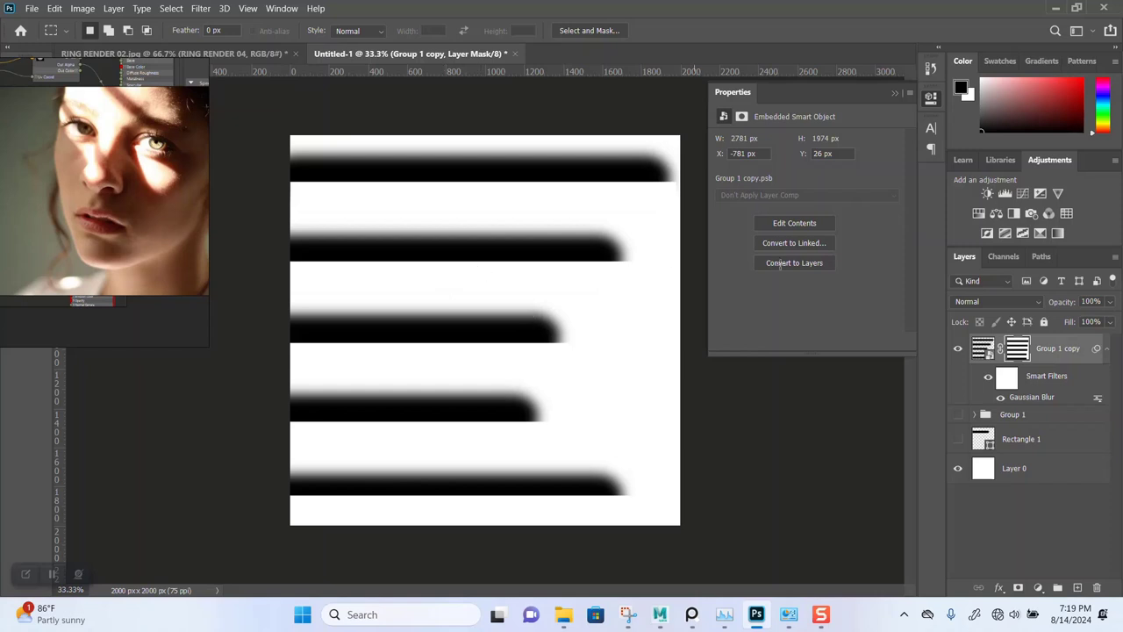
{"action": "left_click", "coordinate": [1007, 379]}
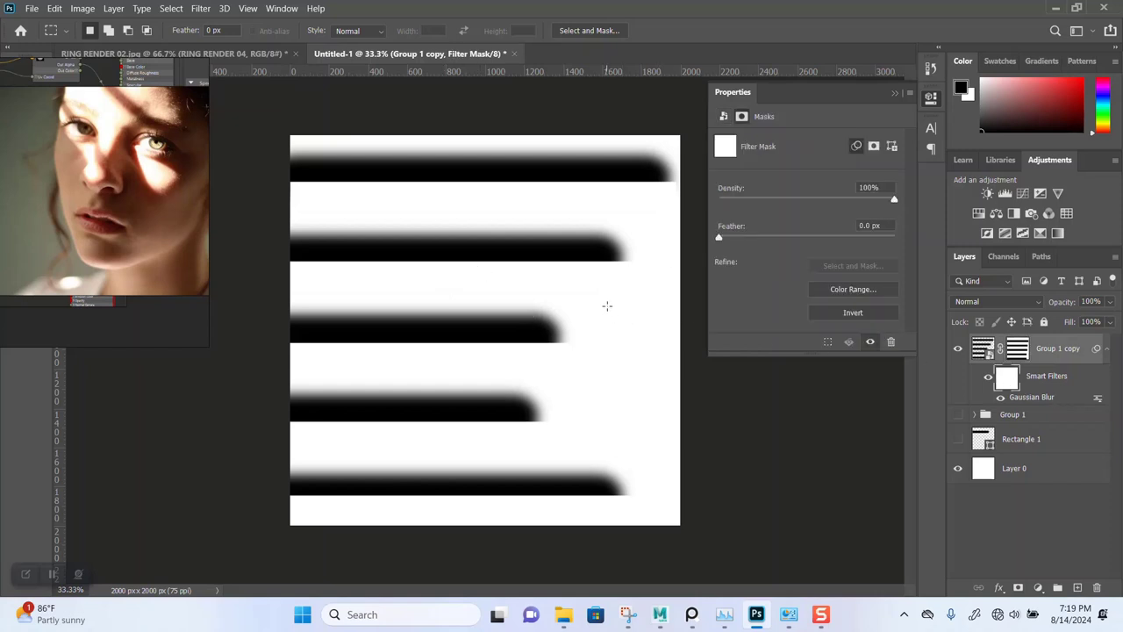
{"action": "left_click", "coordinate": [1022, 353]}
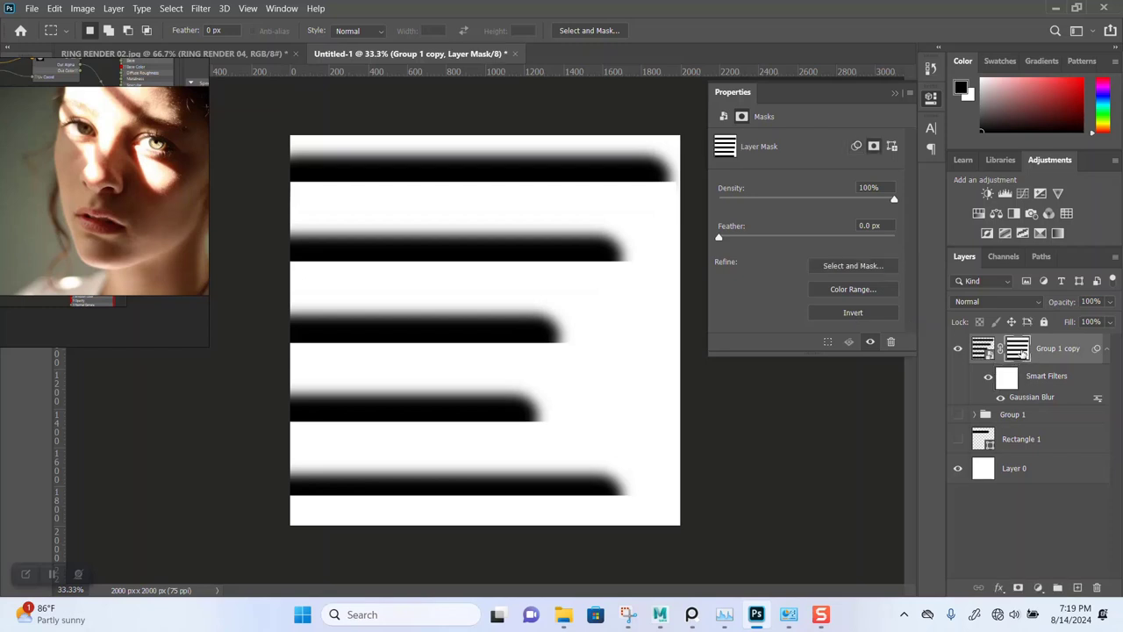
{"action": "right_click", "coordinate": [1022, 354]}
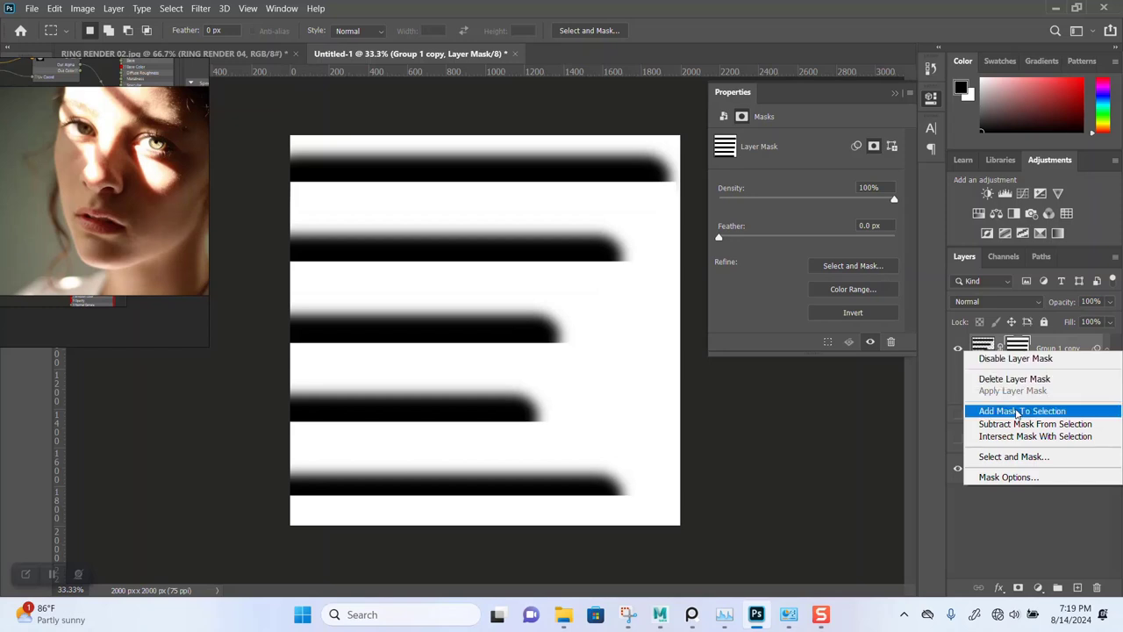
{"action": "left_click", "coordinate": [1032, 518]}
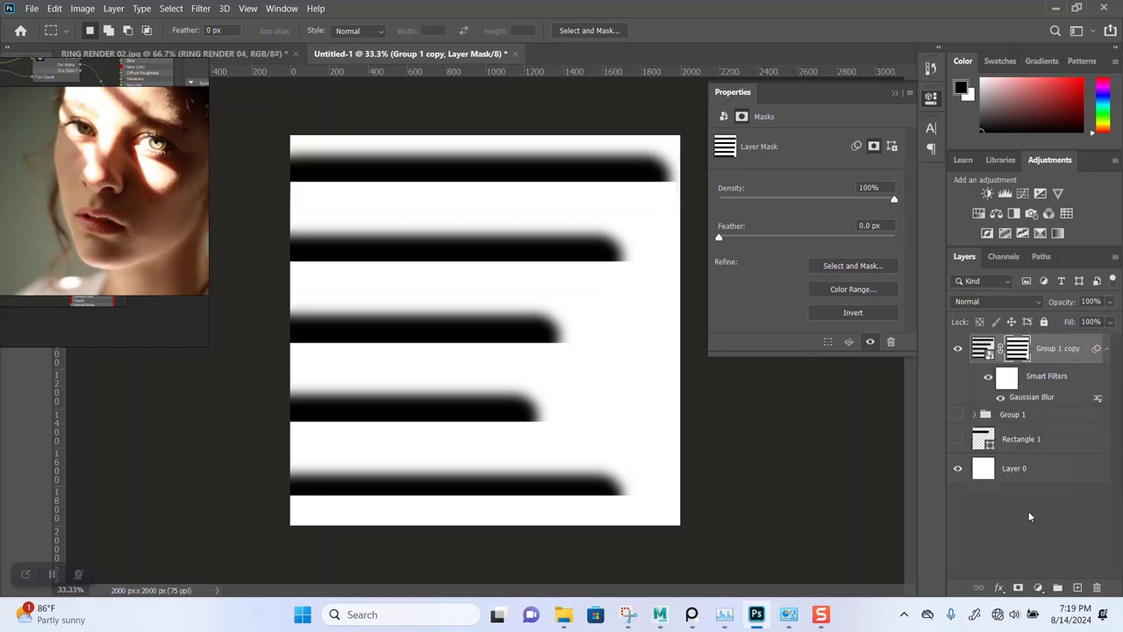
{"action": "left_click", "coordinate": [1049, 360]}
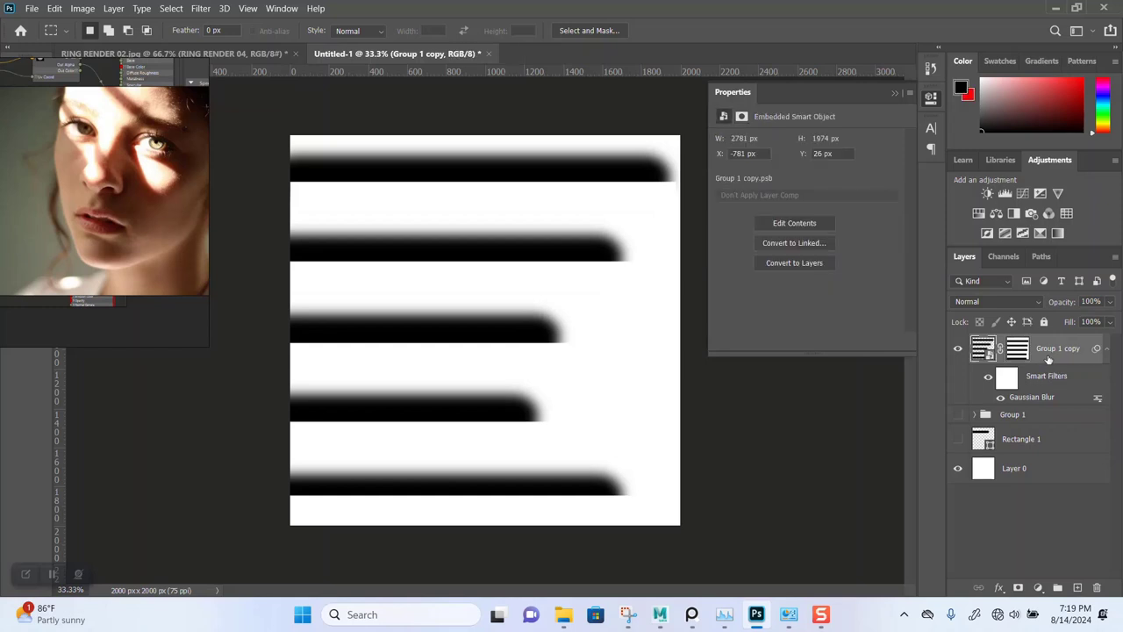
{"action": "key", "text": "ctrl+j"}
{"action": "left_click", "coordinate": [958, 420]}
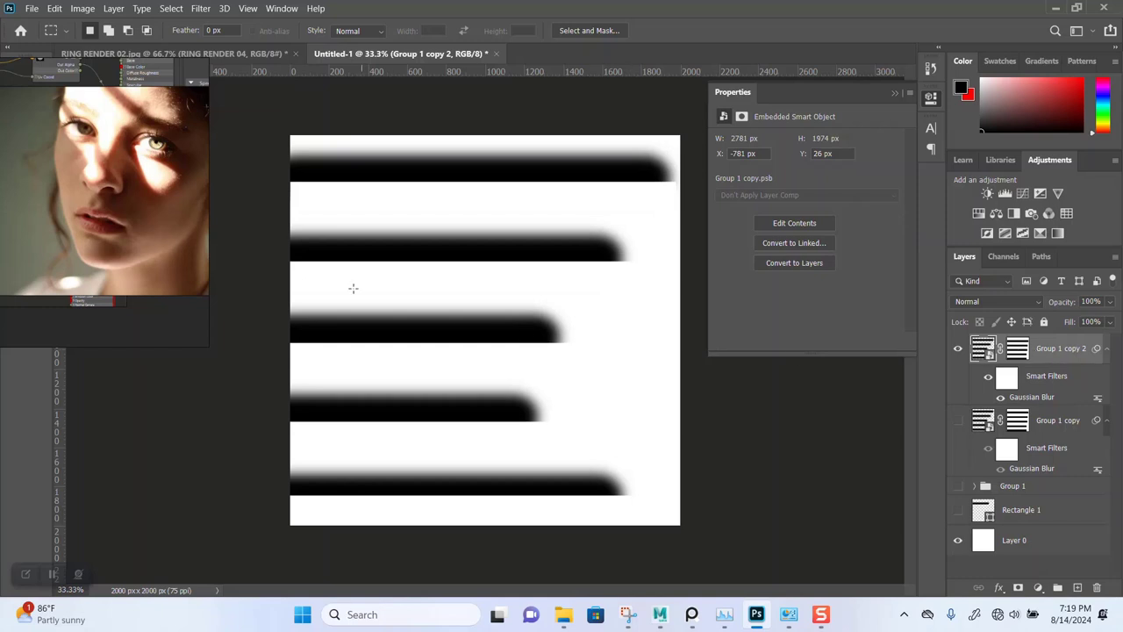
Show Group 1 and duplicate it as Group 1 copy 3, expanded.
{"action": "mouse_move", "coordinate": [152, 261]}
{"action": "left_mouse_down"}
{"action": "mouse_move", "coordinate": [814, 241]}
{"action": "mouse_move", "coordinate": [1026, 212]}
{"action": "left_mouse_up"}
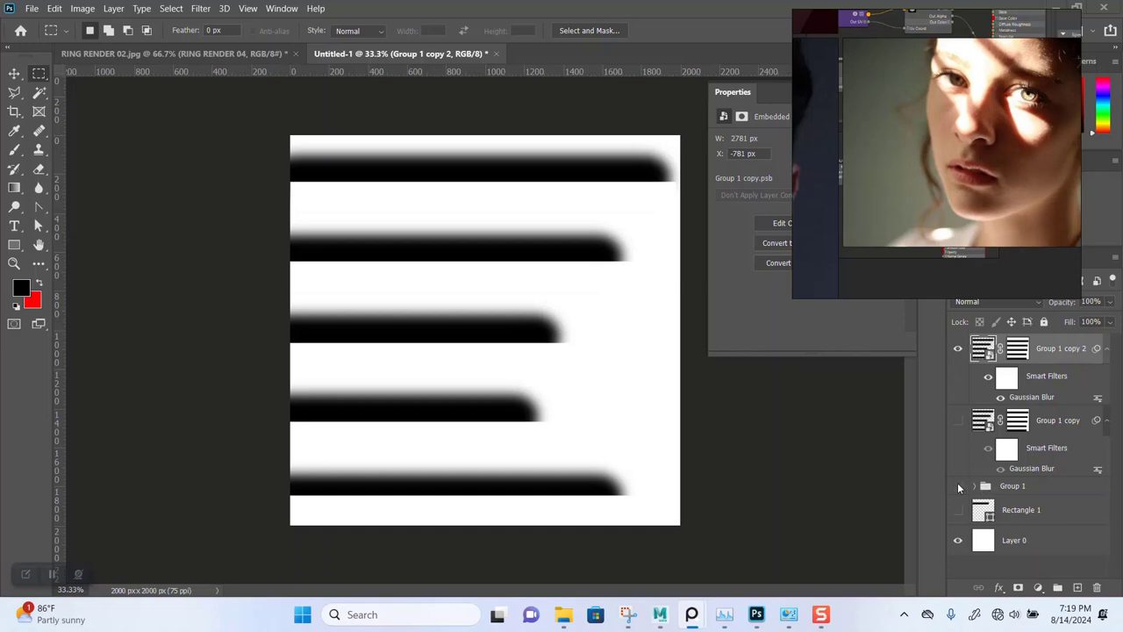
{"action": "left_click", "coordinate": [960, 487]}
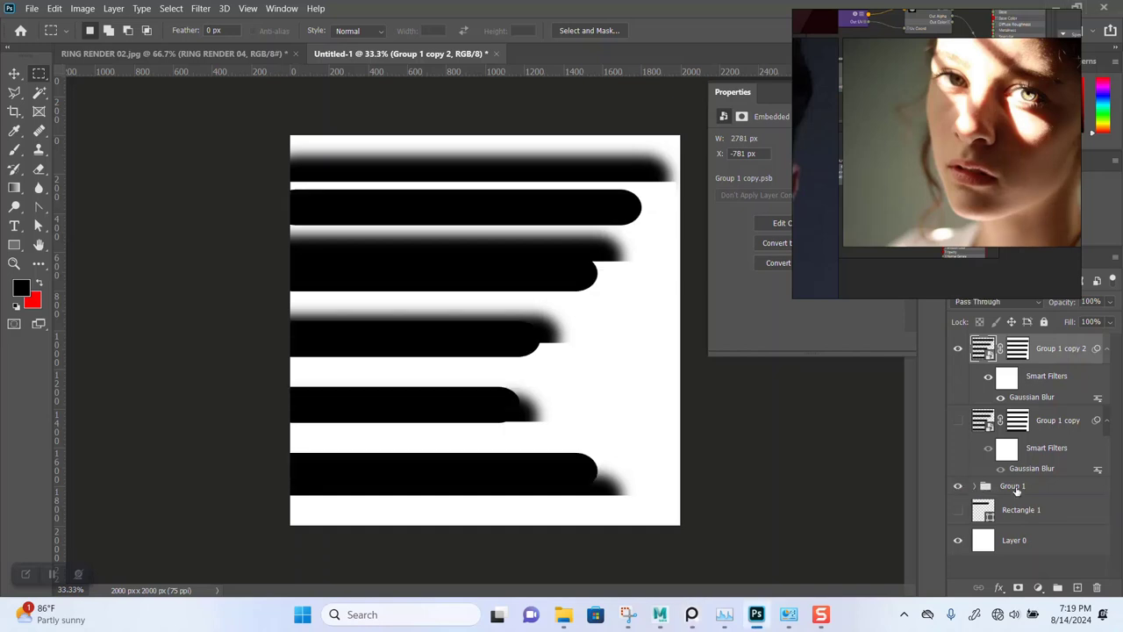
{"action": "left_click", "coordinate": [1016, 488]}
{"action": "key", "text": "ctrl+j"}
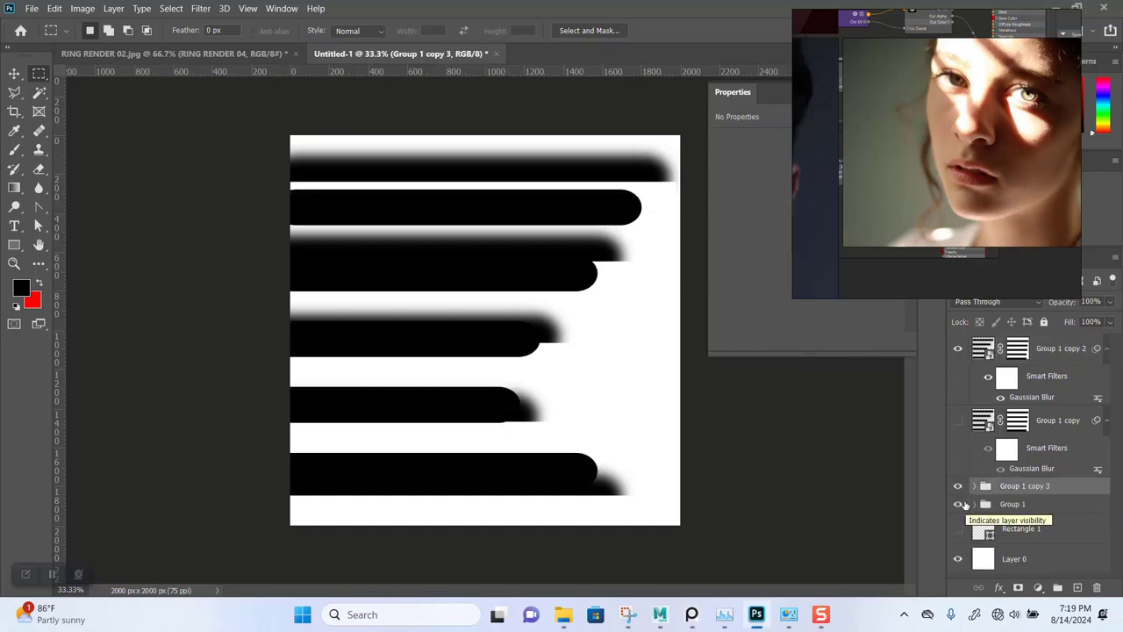
{"action": "left_click", "coordinate": [974, 491]}
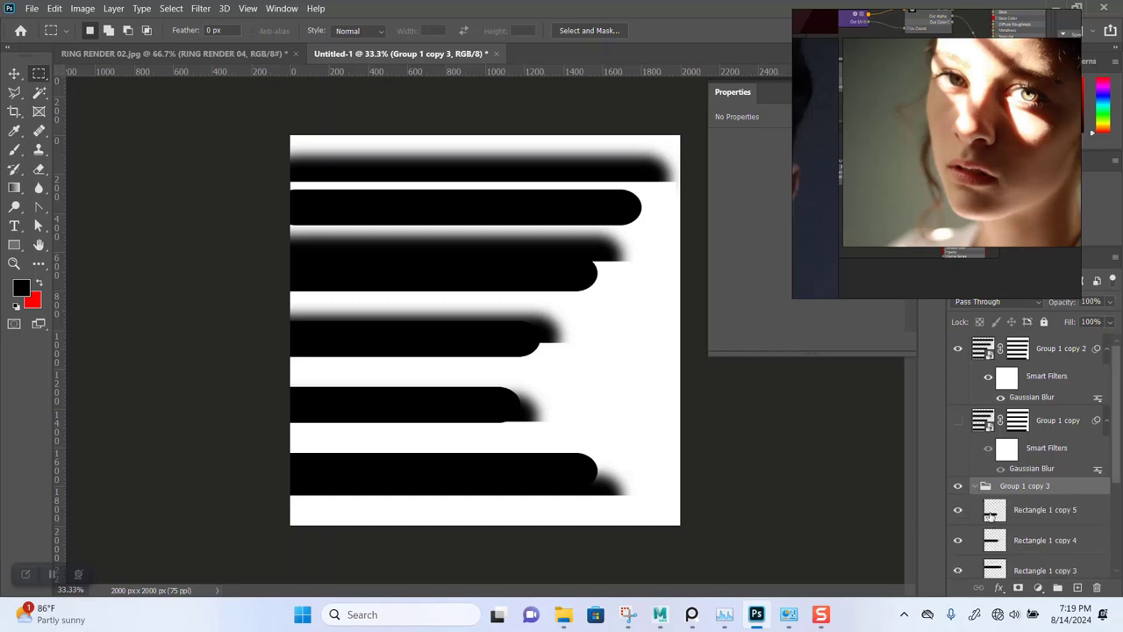
{"action": "scroll", "coordinate": [989, 509], "scroll_direction": "down", "scroll_amount": 1}
{"action": "scroll", "coordinate": [989, 509], "scroll_direction": "up", "scroll_amount": 1}
Nudge Rectangle 1 copy 5 up and the fourth bar down, then hide Group 1 copy 3.
{"action": "left_click", "coordinate": [316, 176], "text": "ctrl"}
{"action": "left_click", "coordinate": [15, 77]}
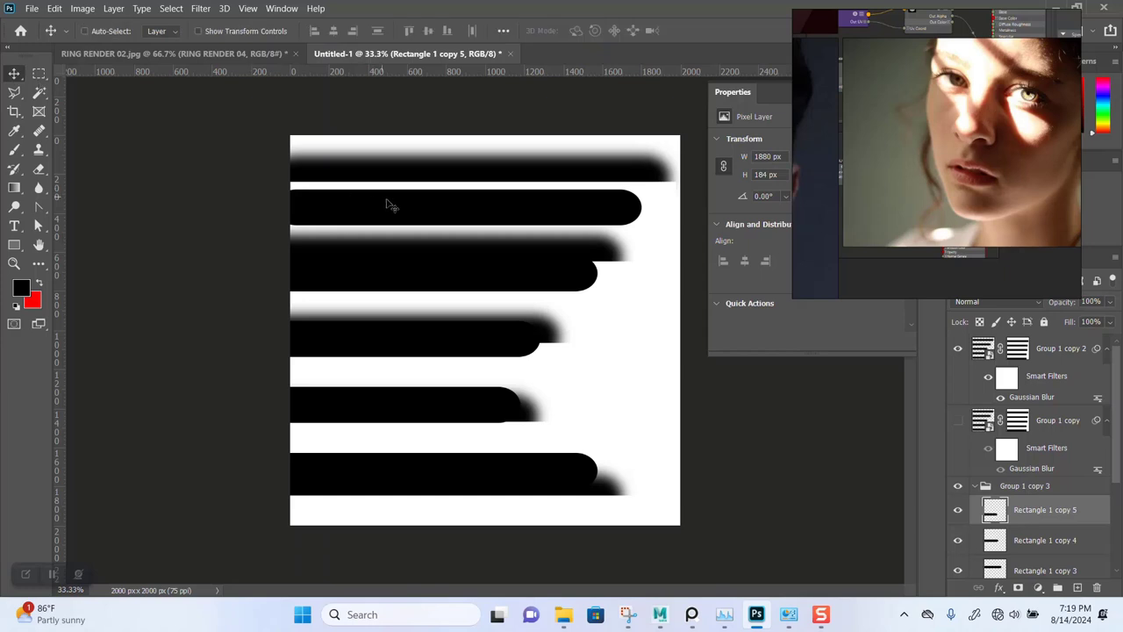
{"action": "left_click_drag", "start_coordinate": [403, 212], "coordinate": [400, 195]}
{"action": "left_click_drag", "start_coordinate": [446, 483], "coordinate": [446, 491]}
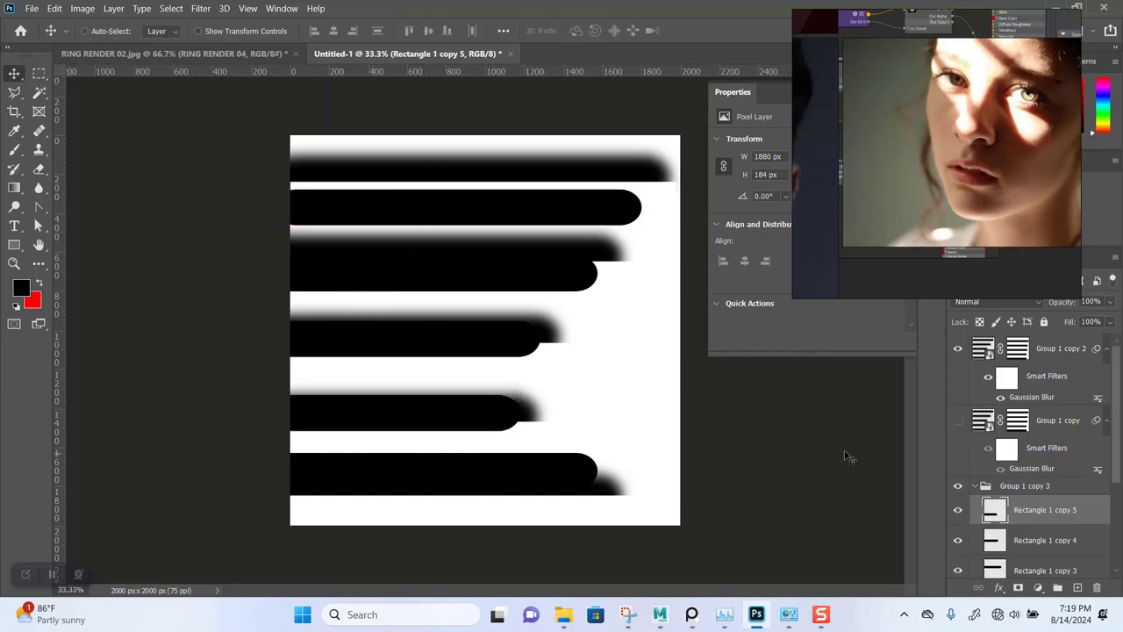
{"action": "left_click", "coordinate": [958, 486]}
{"action": "left_click", "coordinate": [972, 486]}
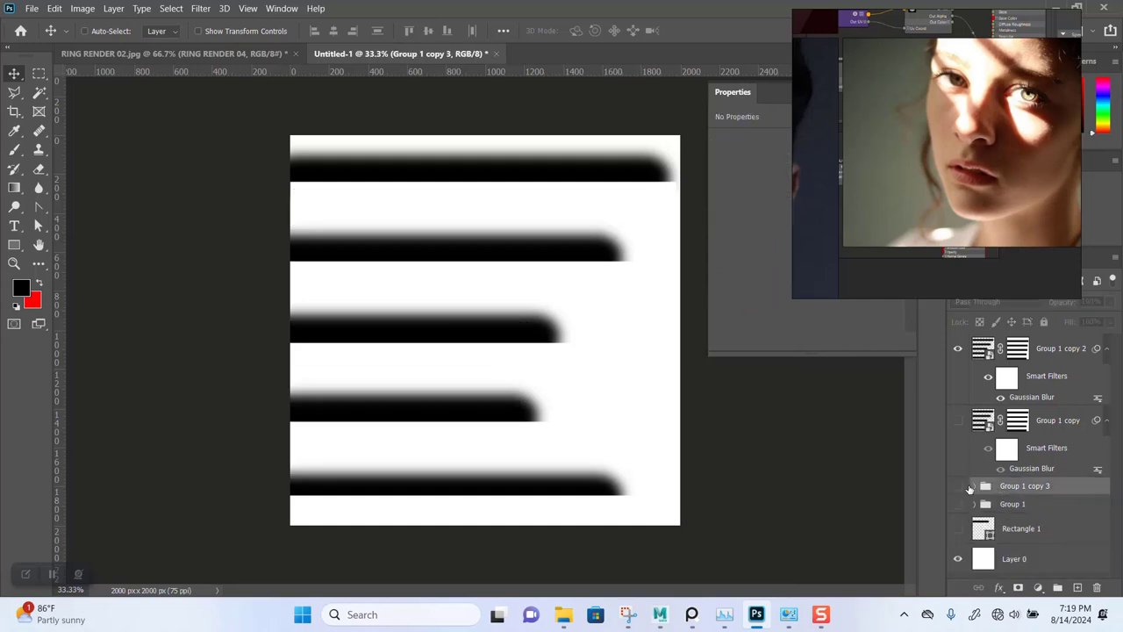
{"action": "left_click", "coordinate": [960, 488]}
{"action": "left_click", "coordinate": [959, 488]}
Draw a black Rectangle 2 bar over the top blurred stripe and move its layer to the top.
{"action": "left_click", "coordinate": [14, 245]}
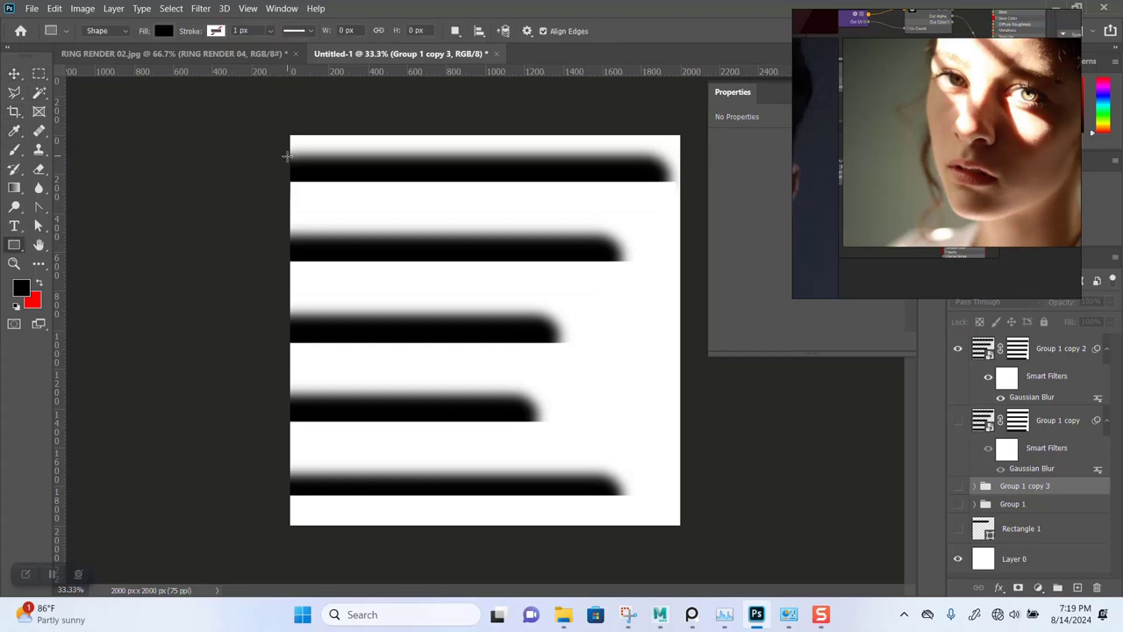
{"action": "mouse_move", "coordinate": [282, 155]}
{"action": "left_mouse_down"}
{"action": "mouse_move", "coordinate": [360, 179]}
{"action": "mouse_move", "coordinate": [664, 184]}
{"action": "left_mouse_up"}
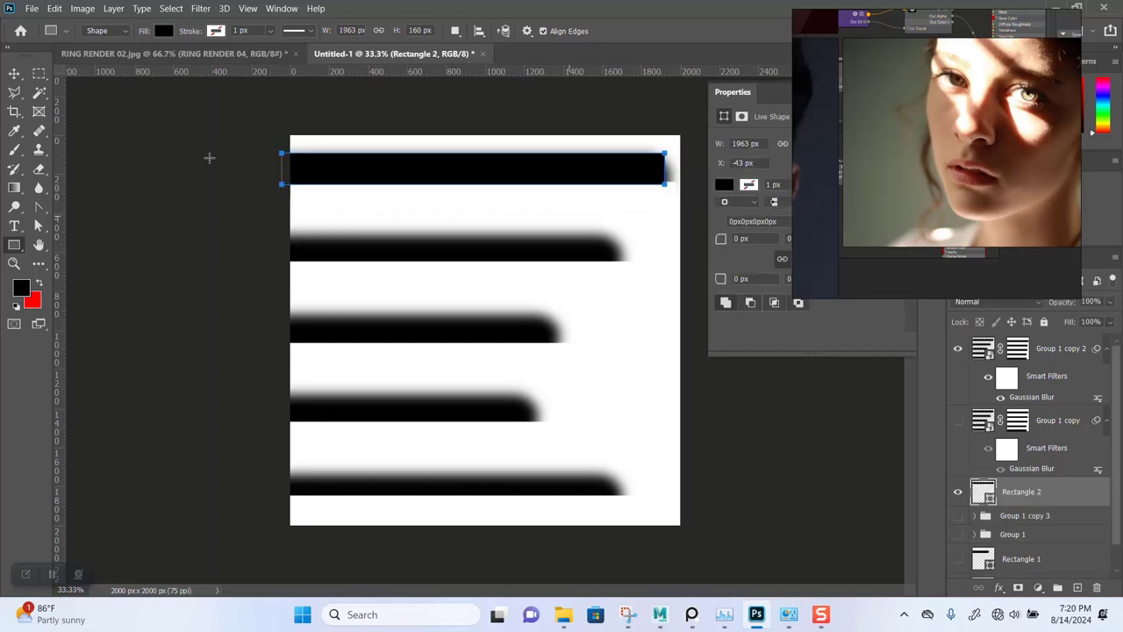
{"action": "left_click", "coordinate": [14, 74]}
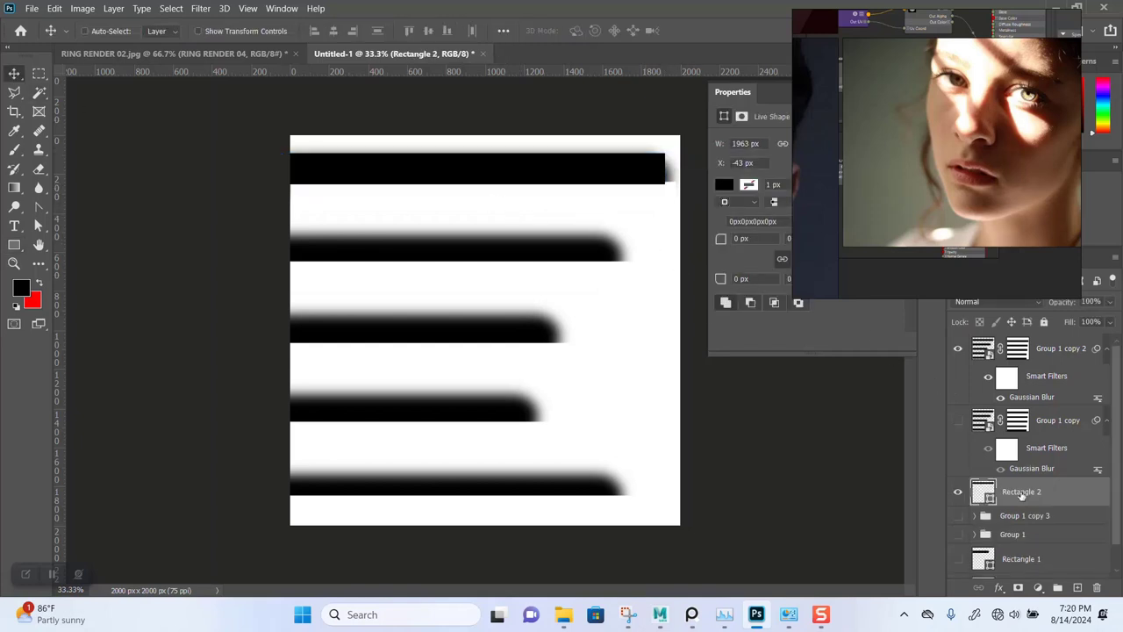
{"action": "left_click_drag", "start_coordinate": [1021, 495], "coordinate": [1022, 343]}
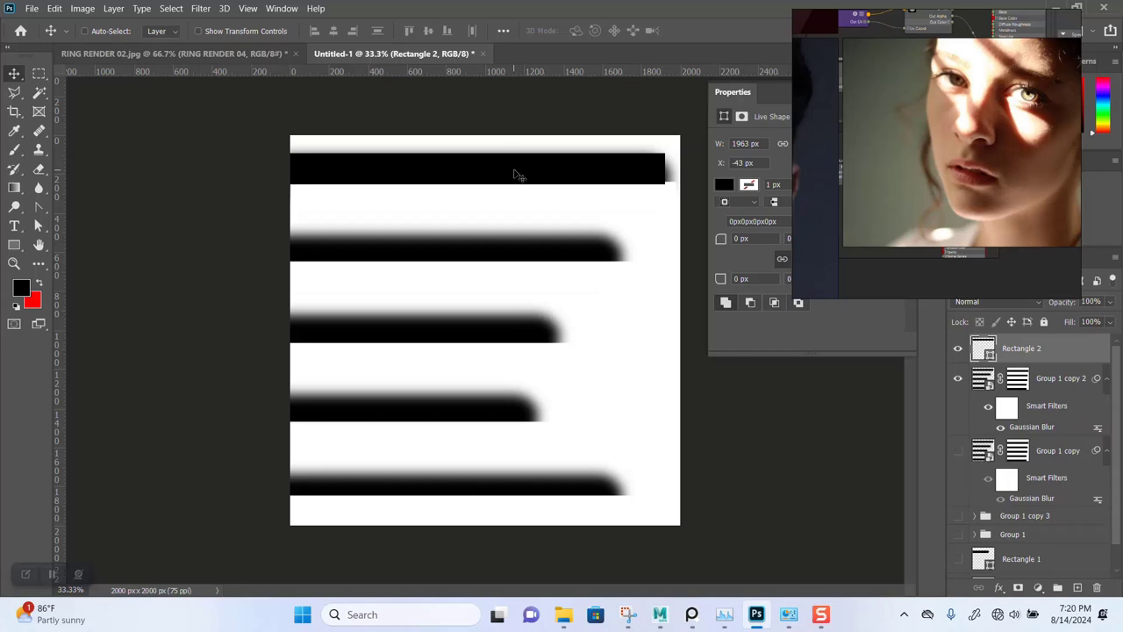
Alt-drag copies of the bar onto the lower stripes and line up their ends.
{"action": "left_click_drag", "start_coordinate": [516, 182], "coordinate": [513, 250], "text": "alt"}
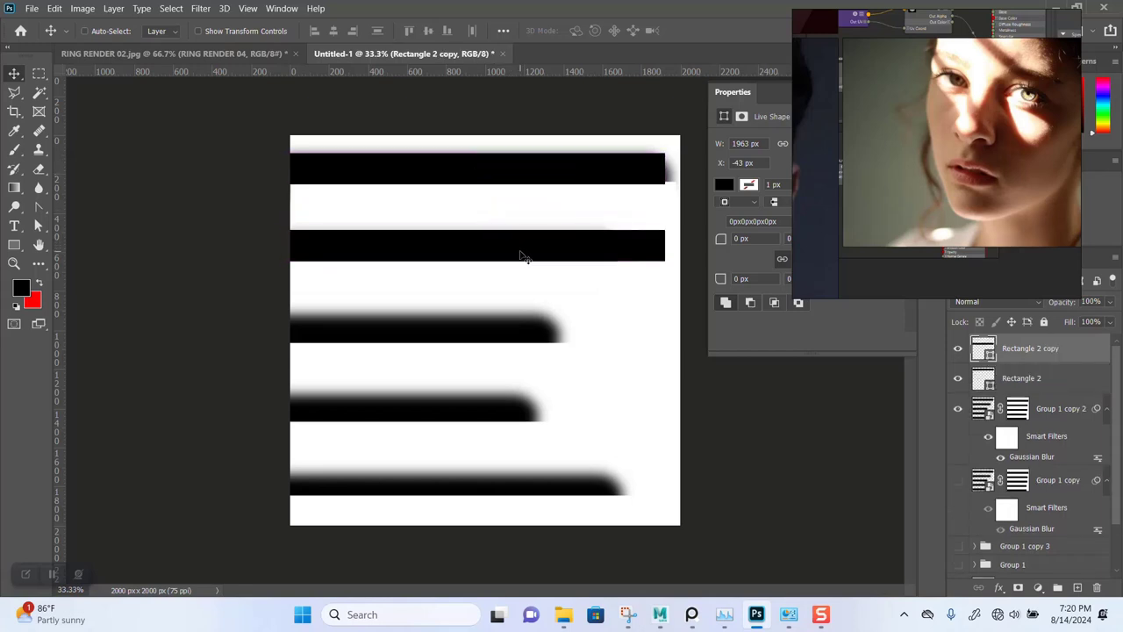
{"action": "mouse_move", "coordinate": [521, 254]}
{"action": "left_mouse_down"}
{"action": "mouse_move", "coordinate": [481, 257]}
{"action": "mouse_move", "coordinate": [491, 339]}
{"action": "mouse_move", "coordinate": [449, 336]}
{"action": "mouse_move", "coordinate": [486, 416]}
{"action": "mouse_move", "coordinate": [459, 415]}
{"action": "mouse_move", "coordinate": [546, 479]}
{"action": "left_mouse_up"}
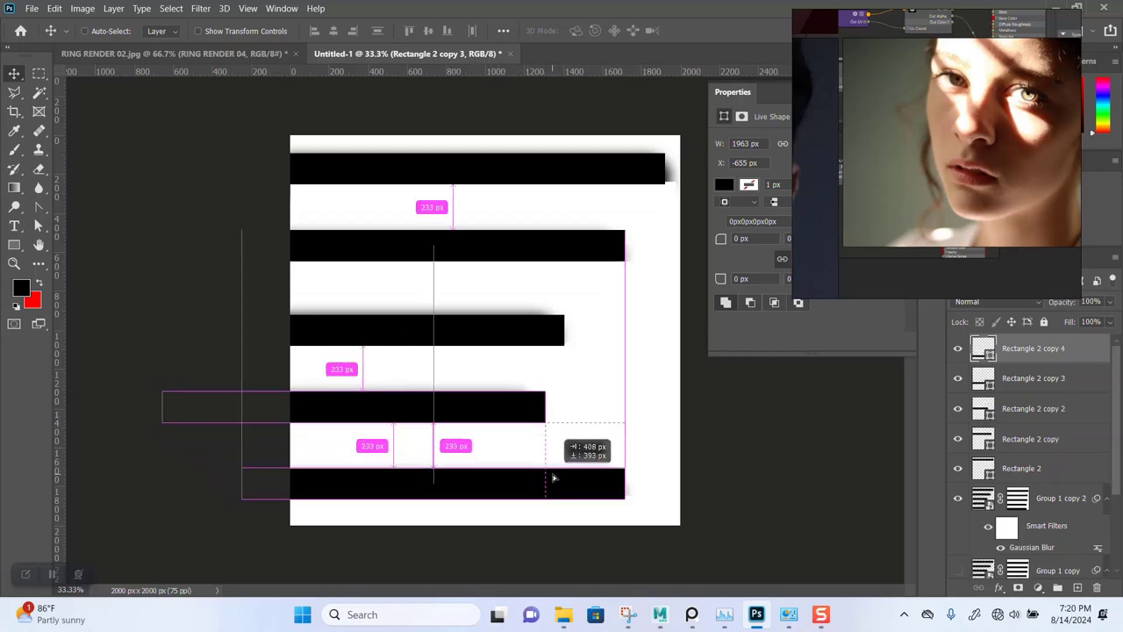
{"action": "left_click_drag", "start_coordinate": [547, 478], "coordinate": [554, 478]}
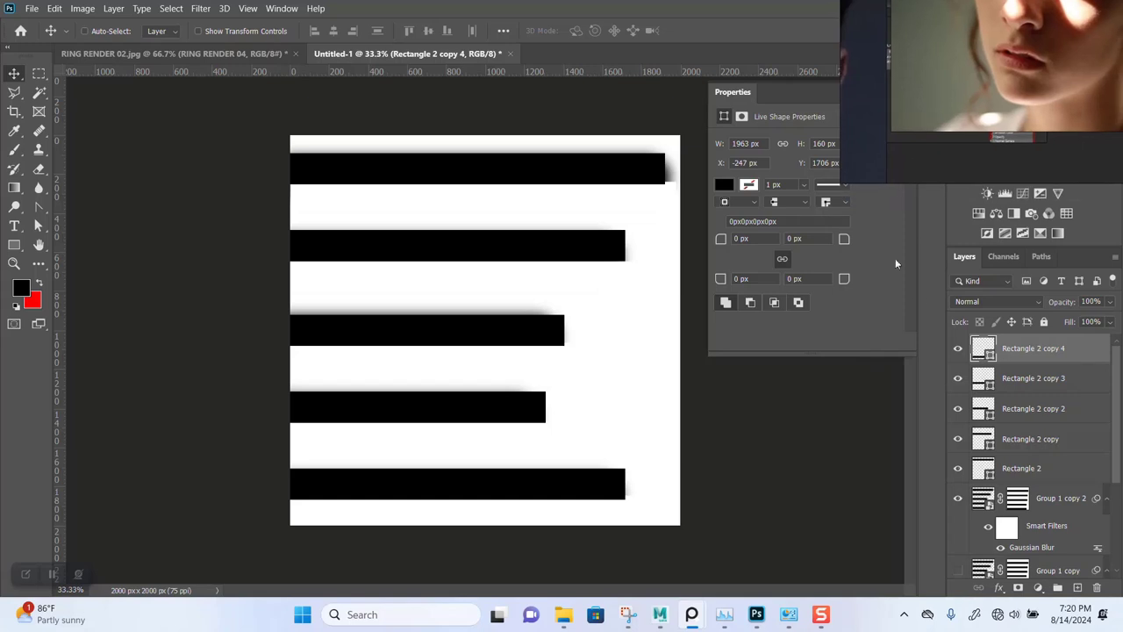
Give Rectangle 2 copy and Rectangle 2 copy 2 an 80 px corner radius.
{"action": "left_click", "coordinate": [1022, 470], "text": "shift"}
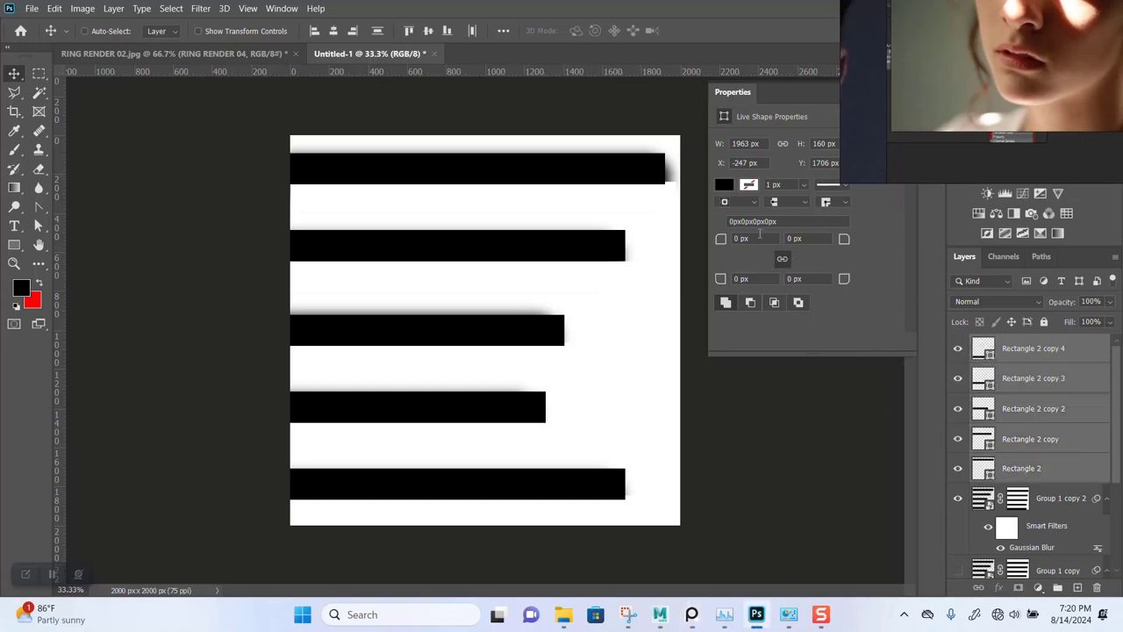
{"action": "type", "text": "200"}
{"action": "key", "text": "Return"}
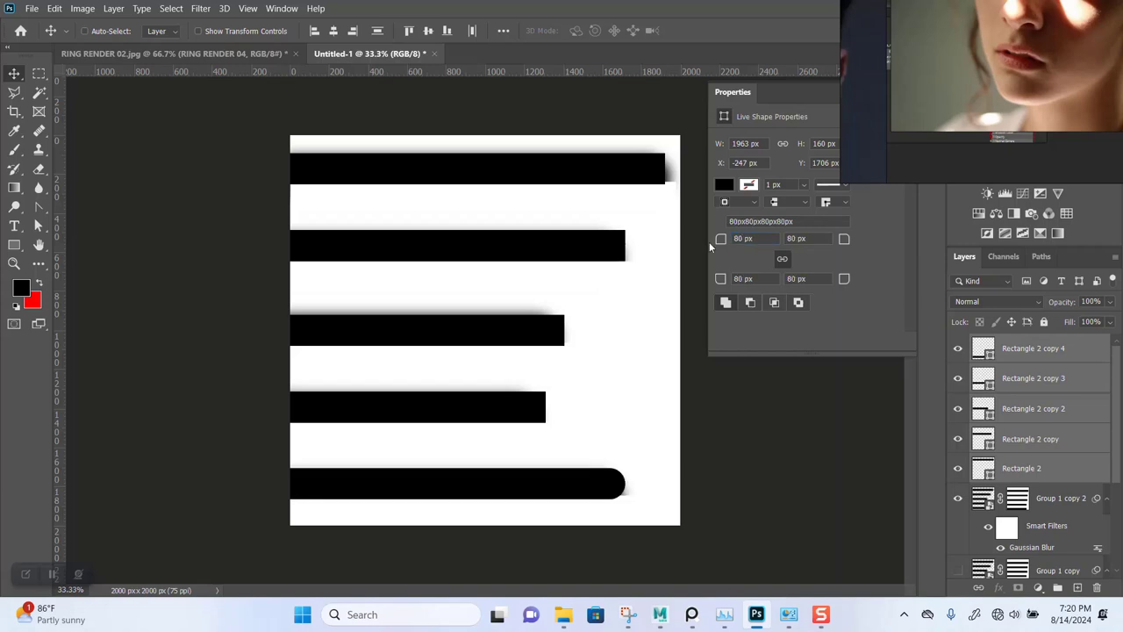
{"action": "left_click", "coordinate": [1033, 451]}
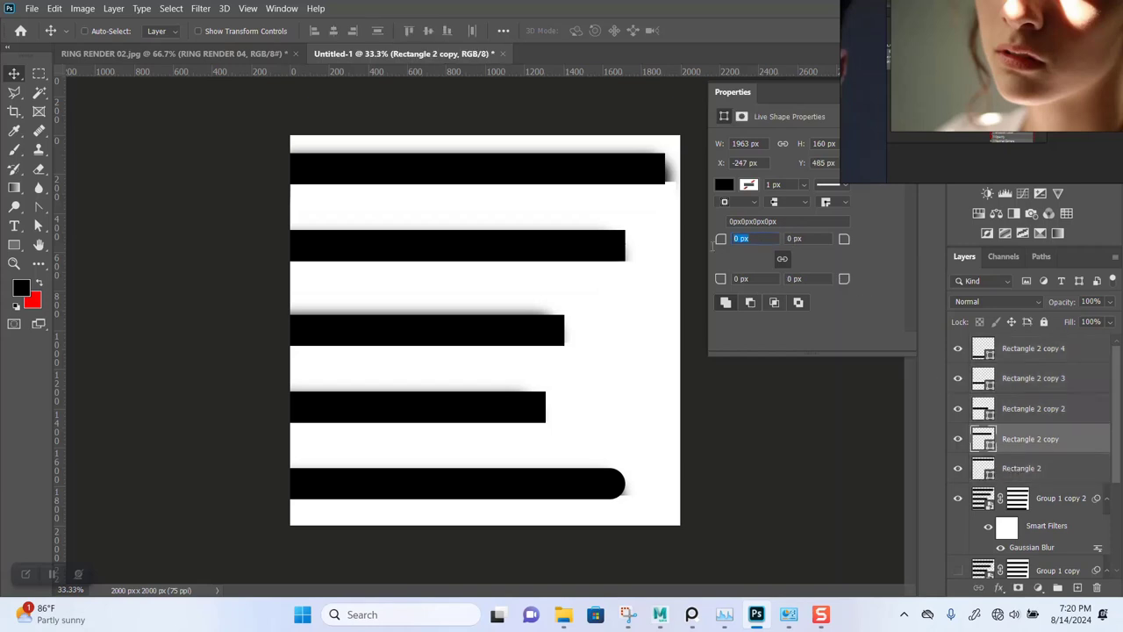
{"action": "type", "text": "200"}
{"action": "key", "text": "Return"}
{"action": "left_click", "coordinate": [1000, 414]}
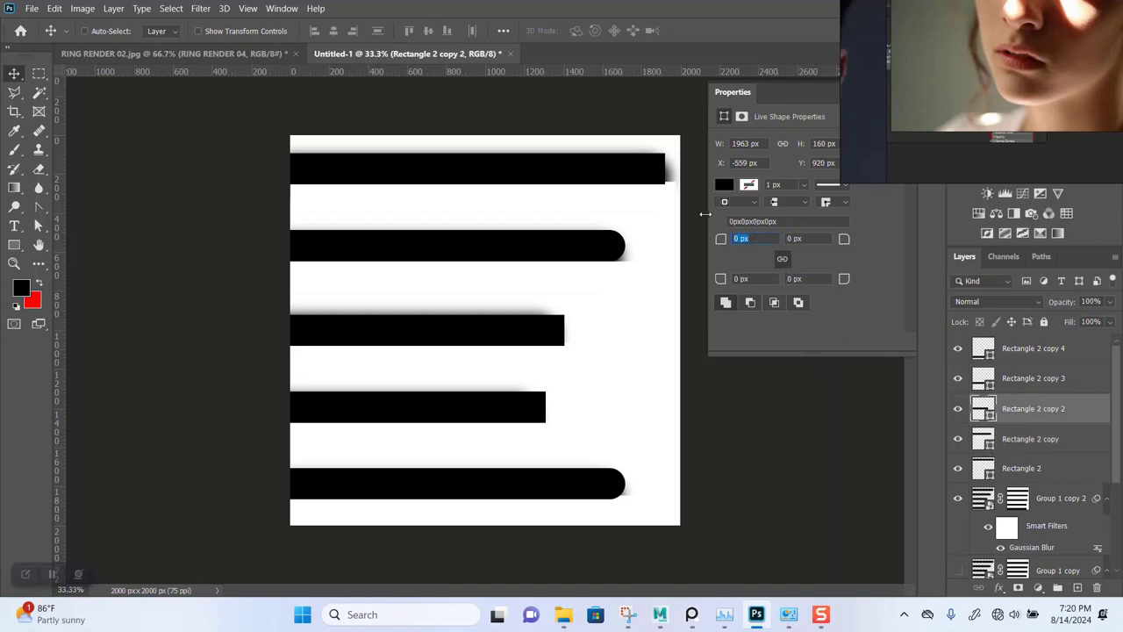
{"action": "type", "text": "80"}
{"action": "key", "text": "Return"}
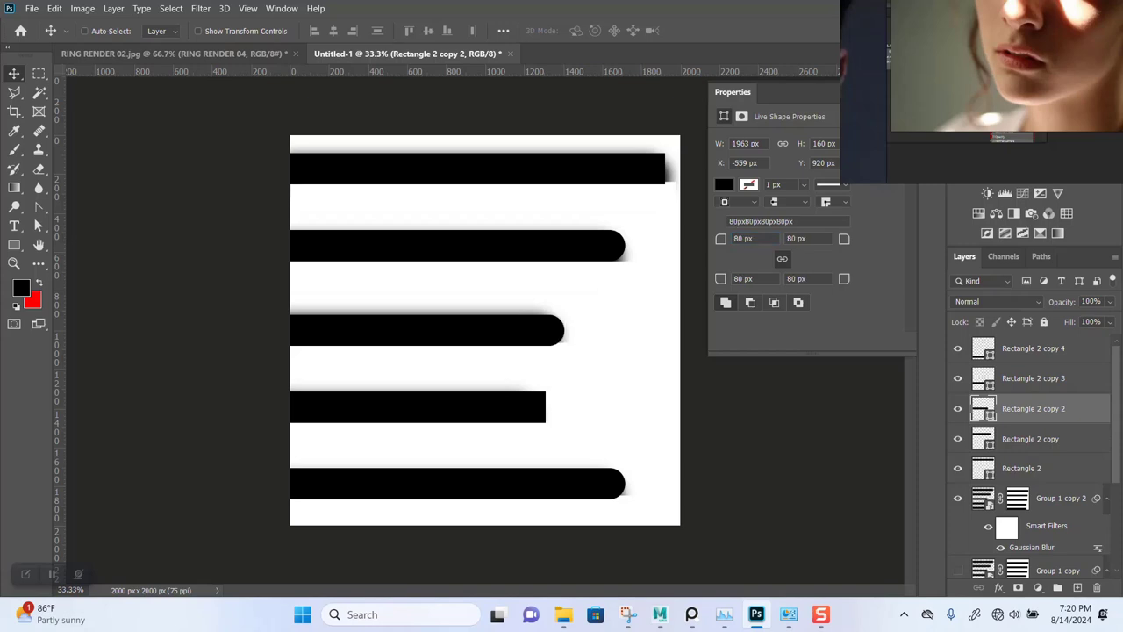
Apply the 80 px corner radius to Rectangle 2 copy 3 and the top bar, Rectangle 2.
{"action": "left_click", "coordinate": [501, 413], "text": "ctrl"}
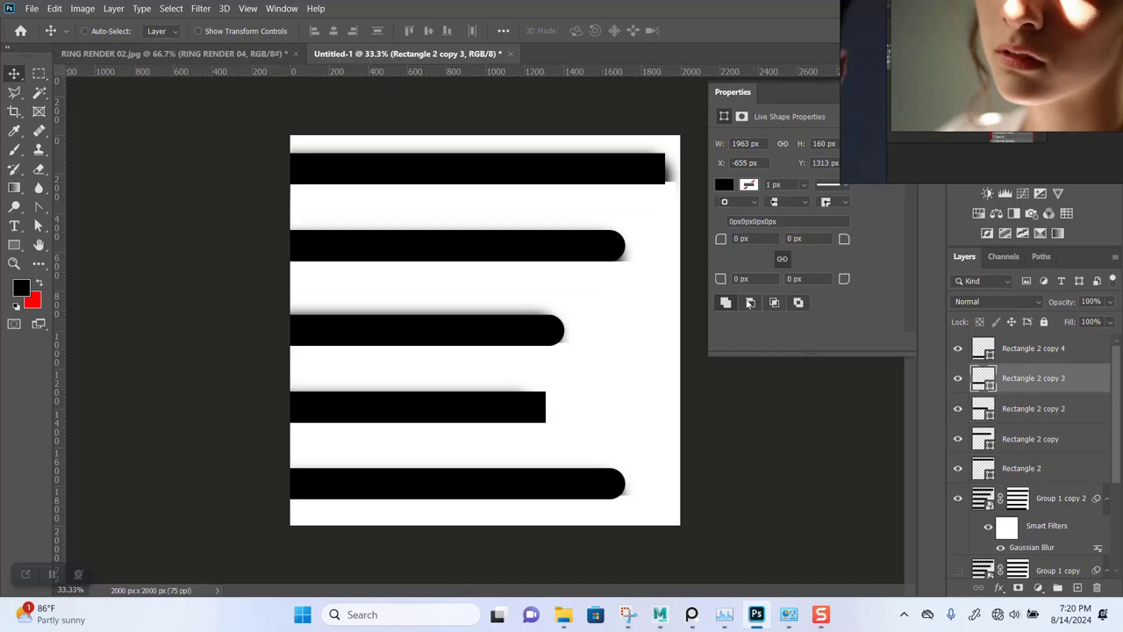
{"action": "type", "text": "20"}
{"action": "key", "text": "Return"}
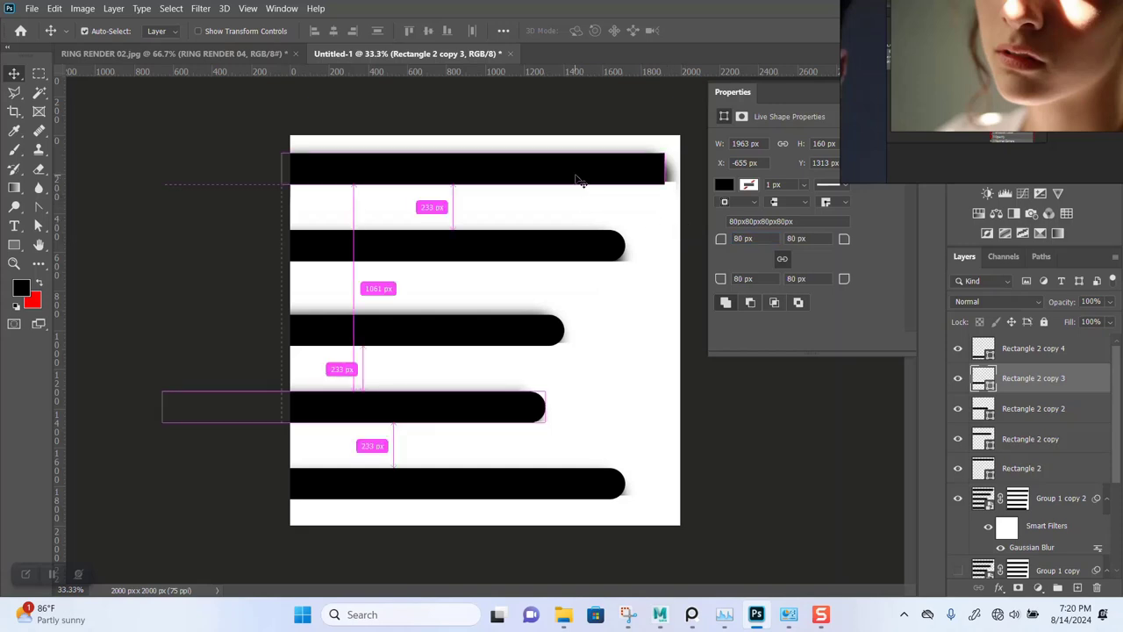
{"action": "left_click", "coordinate": [576, 176], "text": "ctrl"}
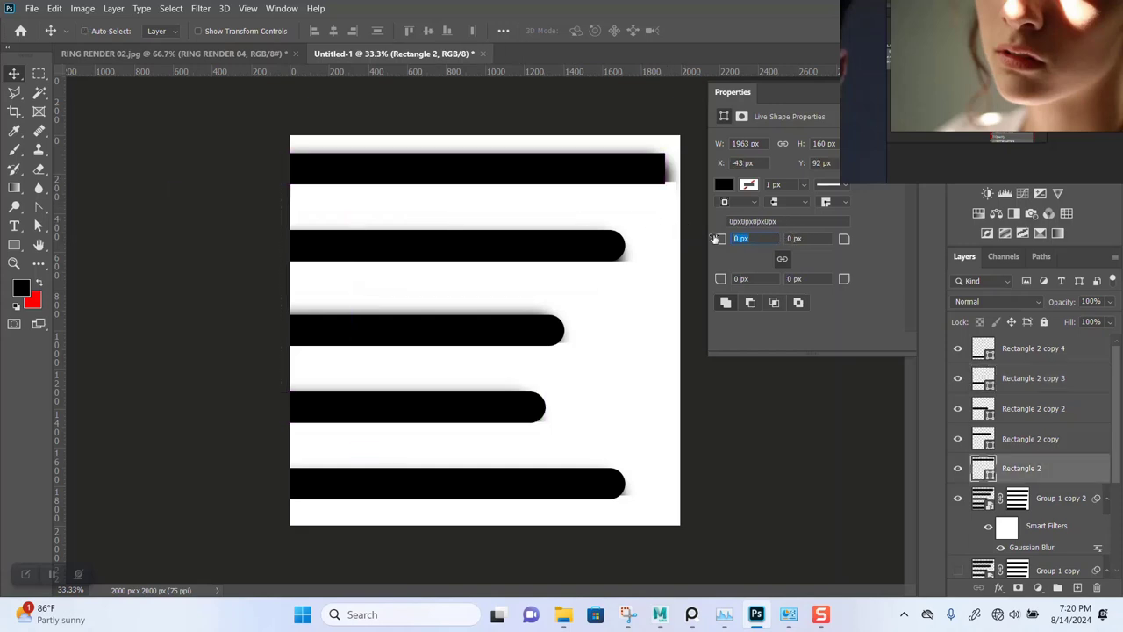
{"action": "type", "text": "200"}
{"action": "key", "text": "Return"}
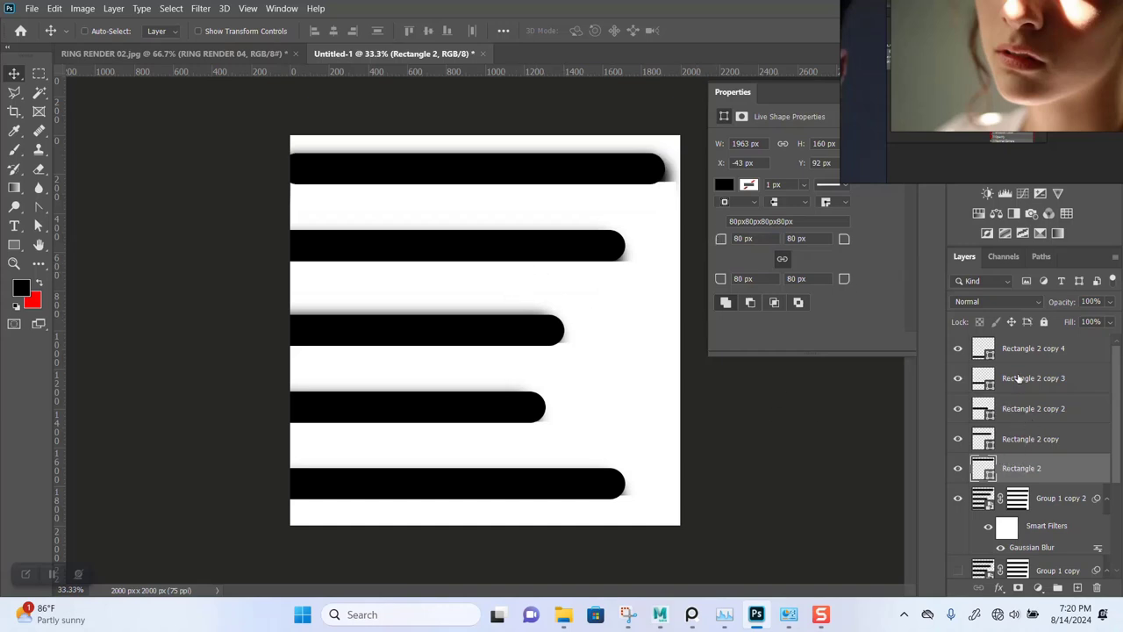
Hide Group 1 copy 2, respace the bars, and select all bar layers from copy 4 to Rectangle 2.
{"action": "left_click", "coordinate": [959, 498]}
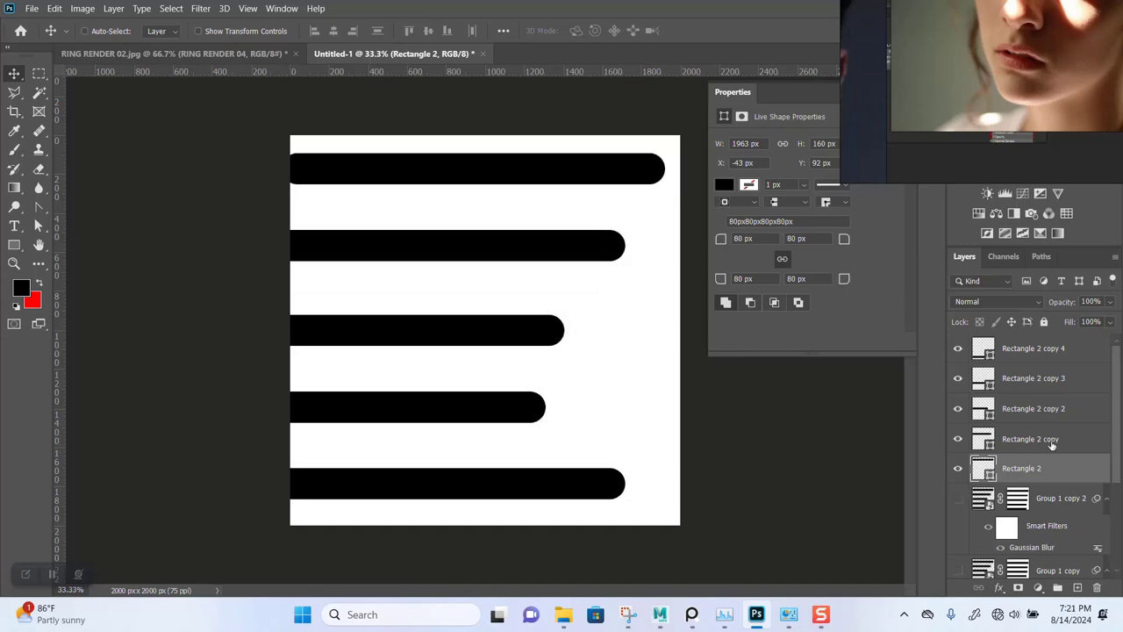
{"action": "left_click", "coordinate": [492, 263], "text": "ctrl"}
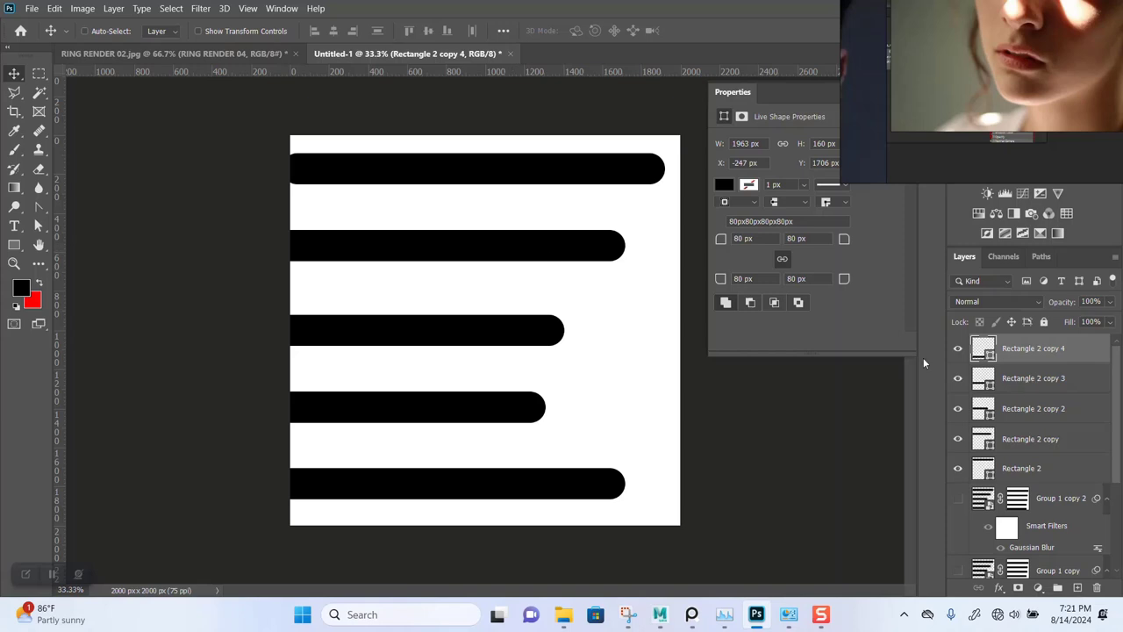
{"action": "left_click_drag", "start_coordinate": [493, 253], "coordinate": [491, 227], "text": "ctrl"}
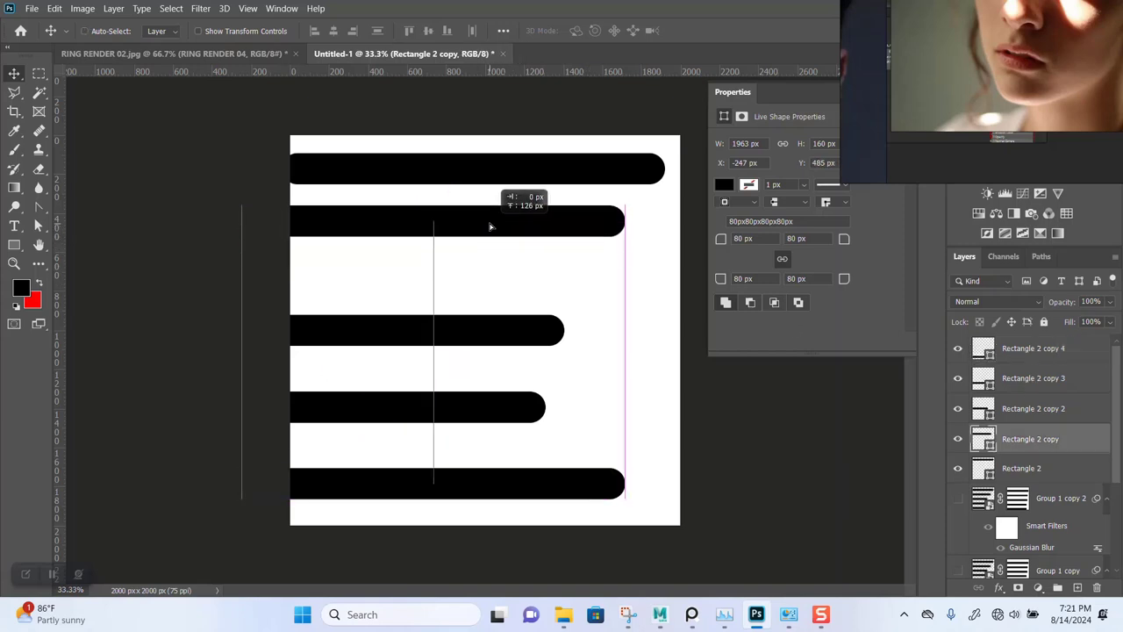
{"action": "left_click_drag", "start_coordinate": [491, 227], "coordinate": [484, 287], "text": "ctrl"}
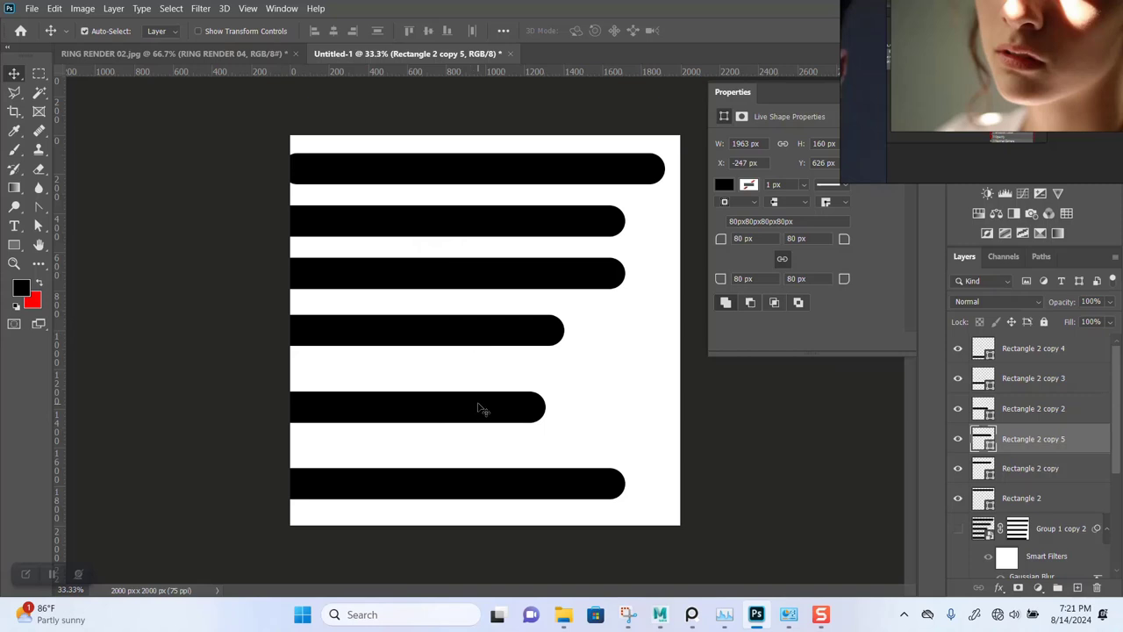
{"action": "mouse_move", "coordinate": [481, 408]}
{"action": "left_mouse_down"}
{"action": "mouse_move", "coordinate": [475, 391]}
{"action": "mouse_move", "coordinate": [468, 446]}
{"action": "left_mouse_up"}
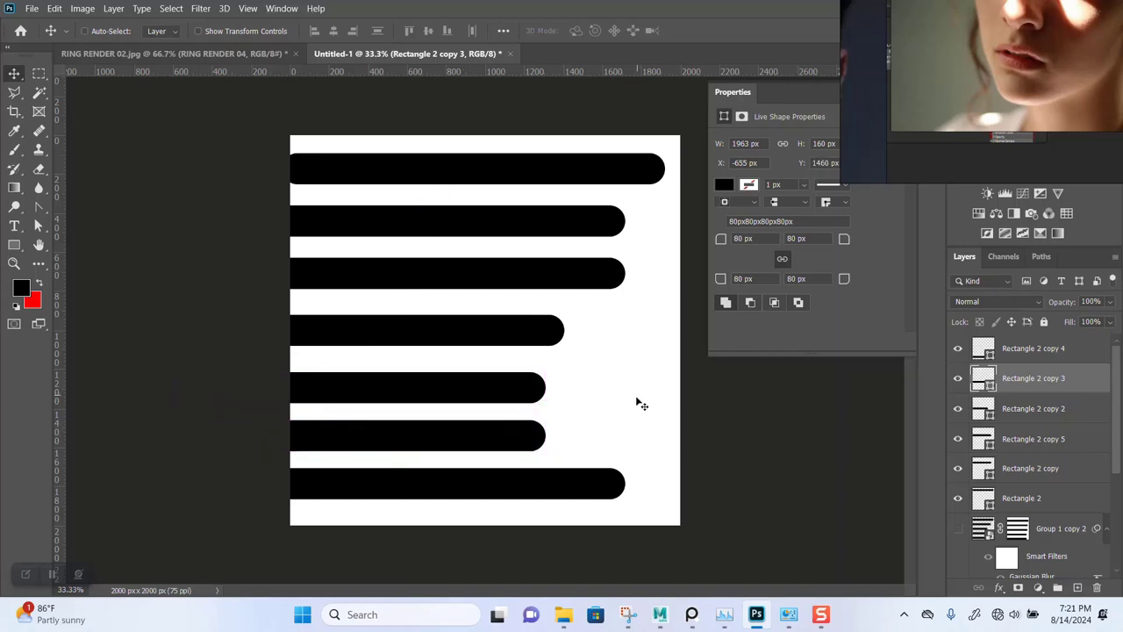
{"action": "left_click", "coordinate": [1053, 354]}
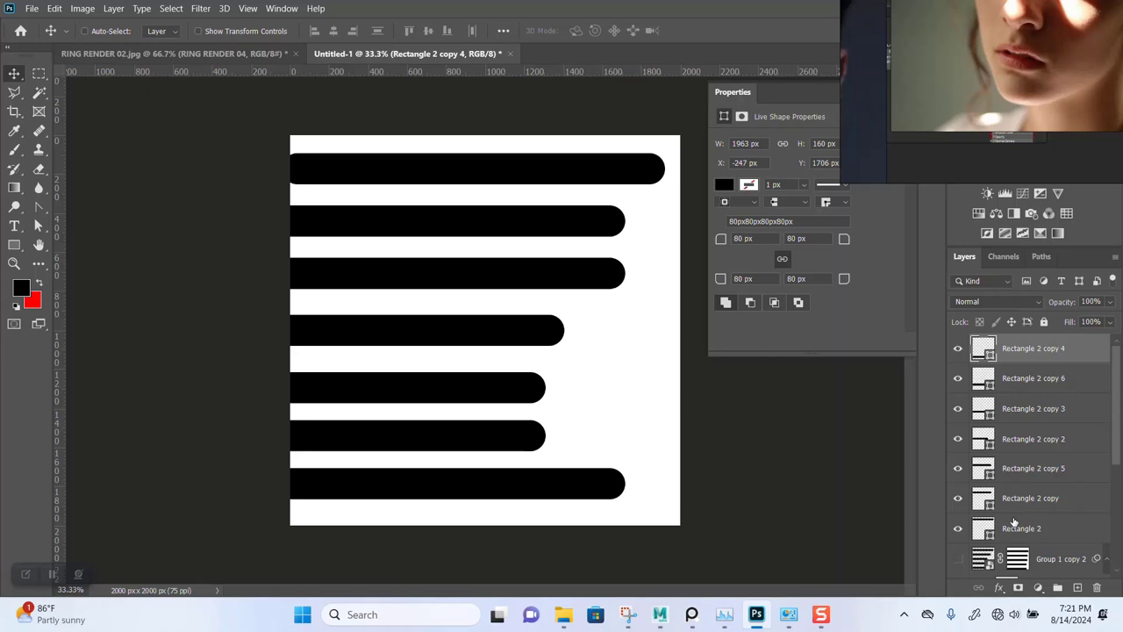
{"action": "left_click", "coordinate": [1015, 525], "text": "shift"}
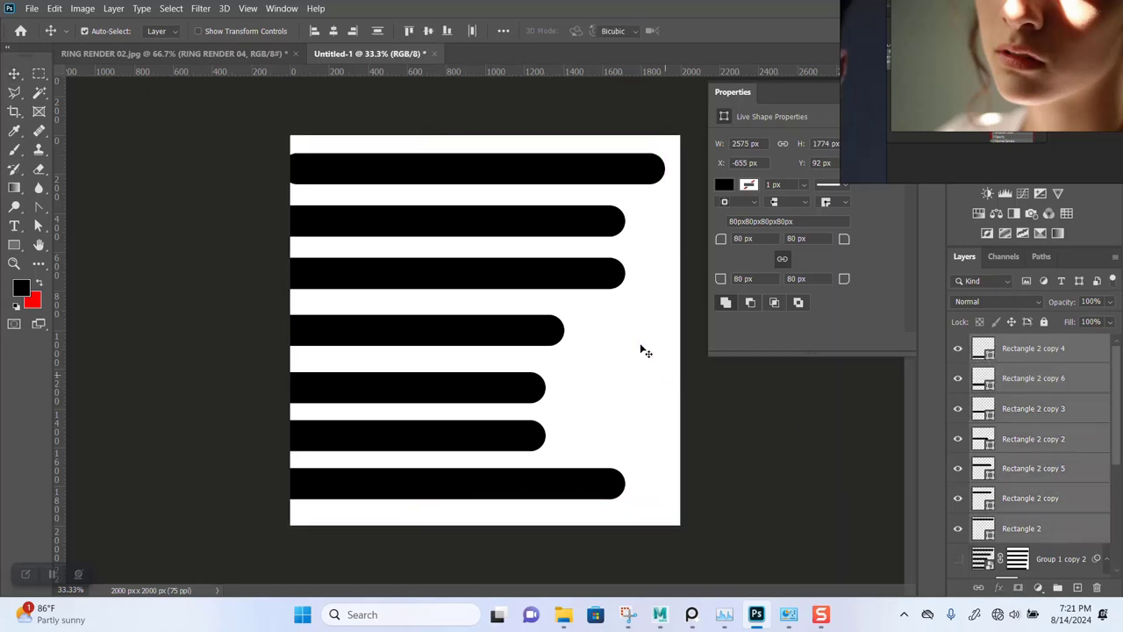
Lengthen the bars slightly to the right, group them, and duplicate the group.
{"action": "key", "text": "ctrl+t"}
{"action": "left_click_drag", "start_coordinate": [662, 325], "coordinate": [680, 327]}
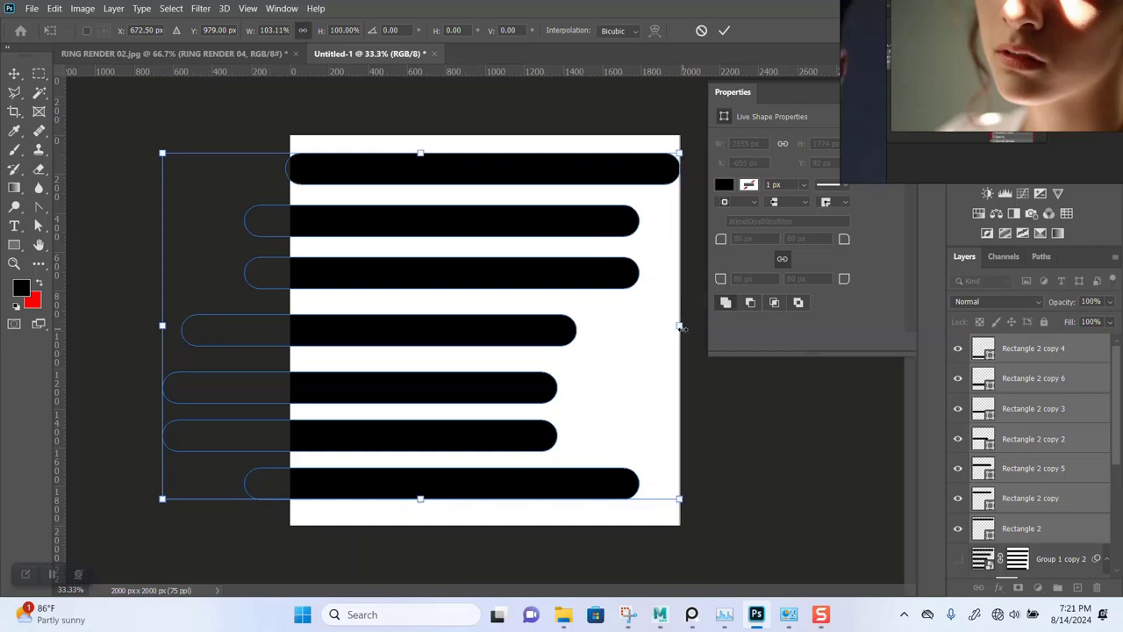
{"action": "key", "text": "Return"}
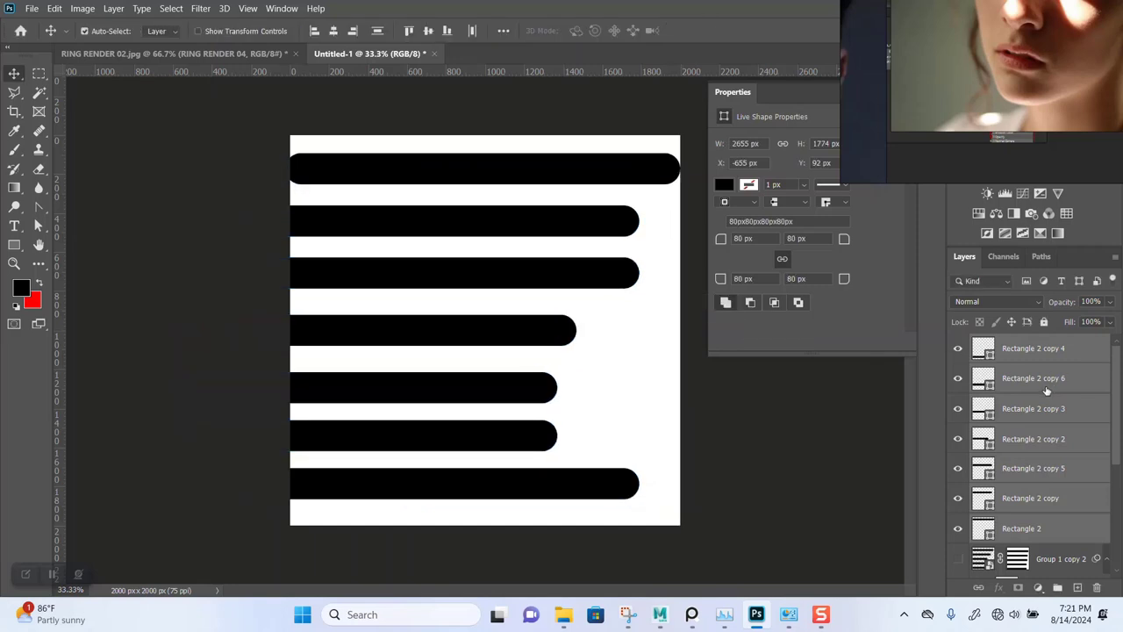
{"action": "key", "text": "ctrl+g"}
{"action": "key", "text": "ctrl+j"}
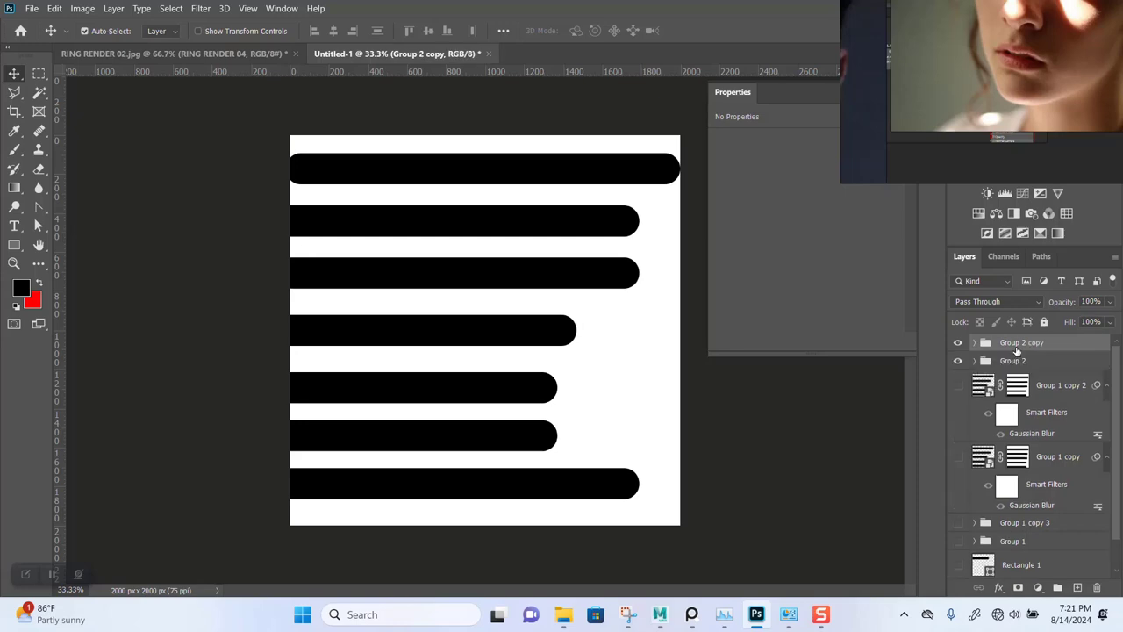
Convert Group 2 copy to a smart object and stretch it left to 2736 px wide.
{"action": "right_click", "coordinate": [1034, 345]}
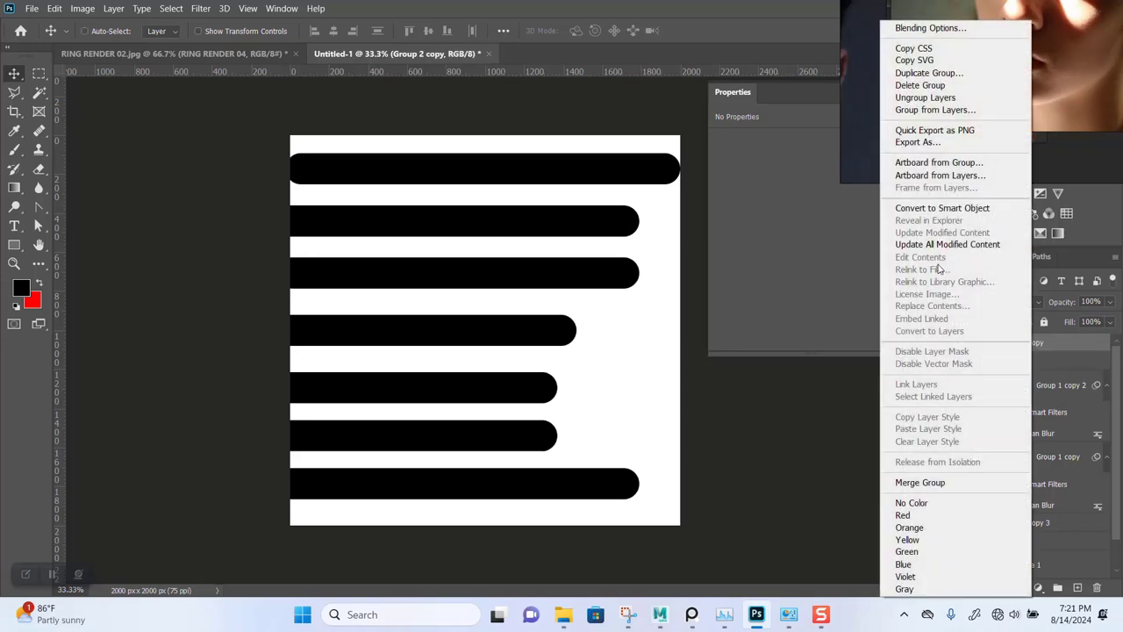
{"action": "left_click", "coordinate": [942, 208]}
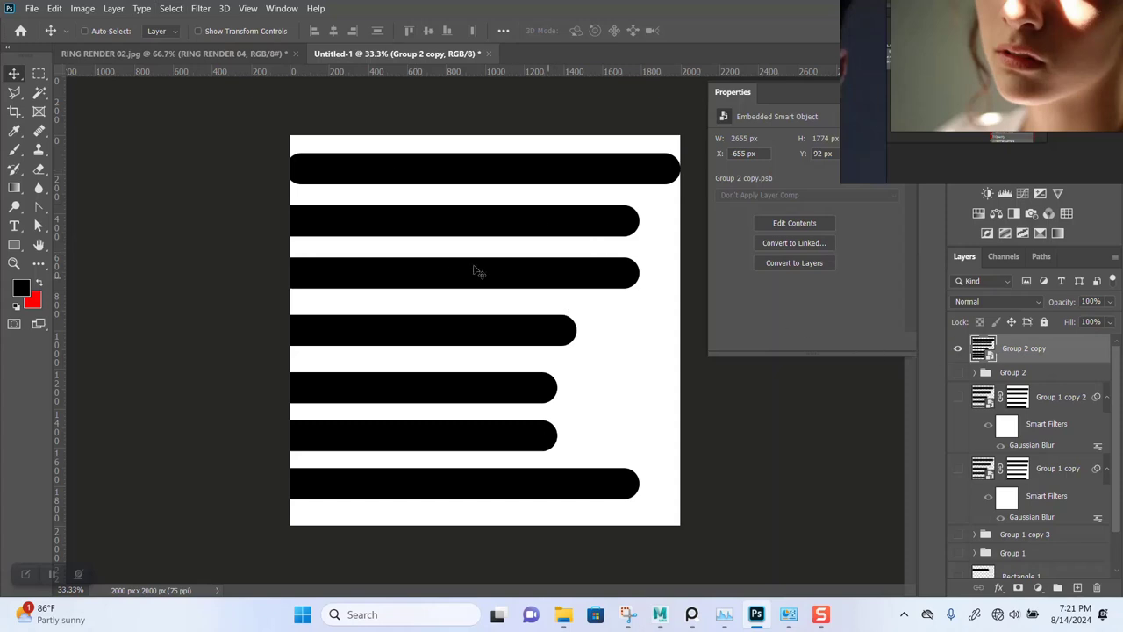
{"action": "key", "text": "ctrl+t"}
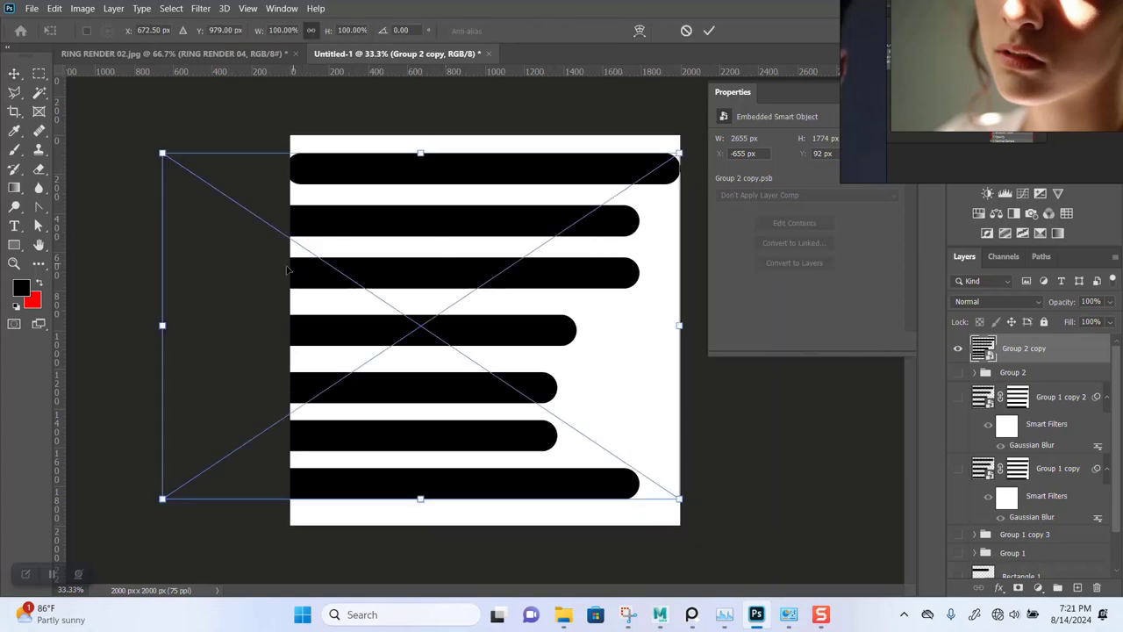
{"action": "left_click_drag", "start_coordinate": [161, 327], "coordinate": [145, 325]}
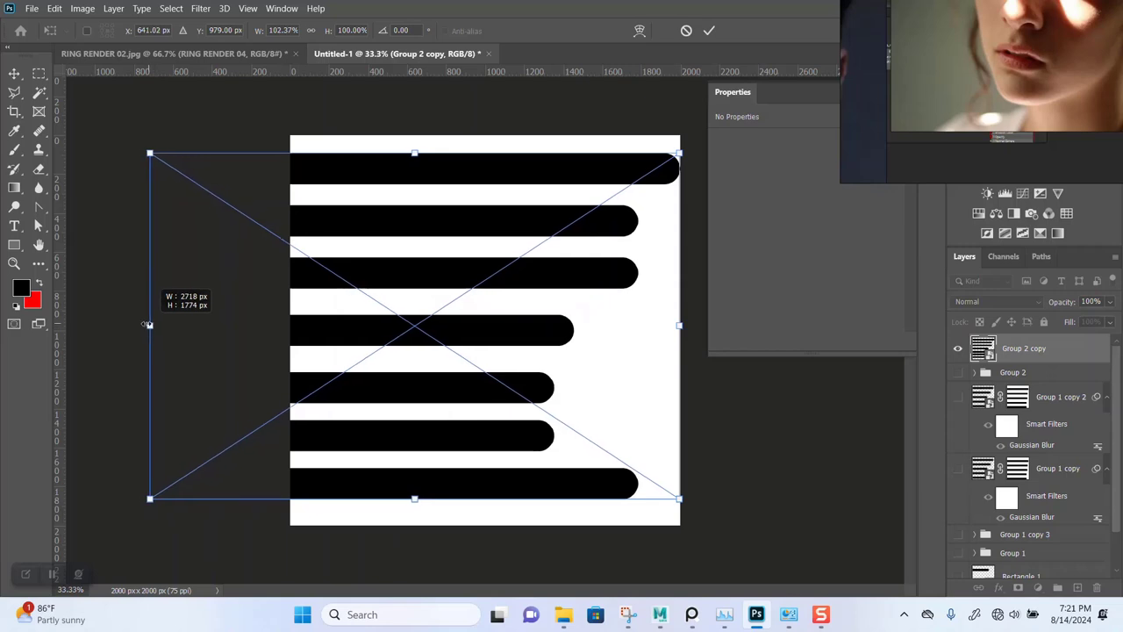
{"action": "key", "text": "Return"}
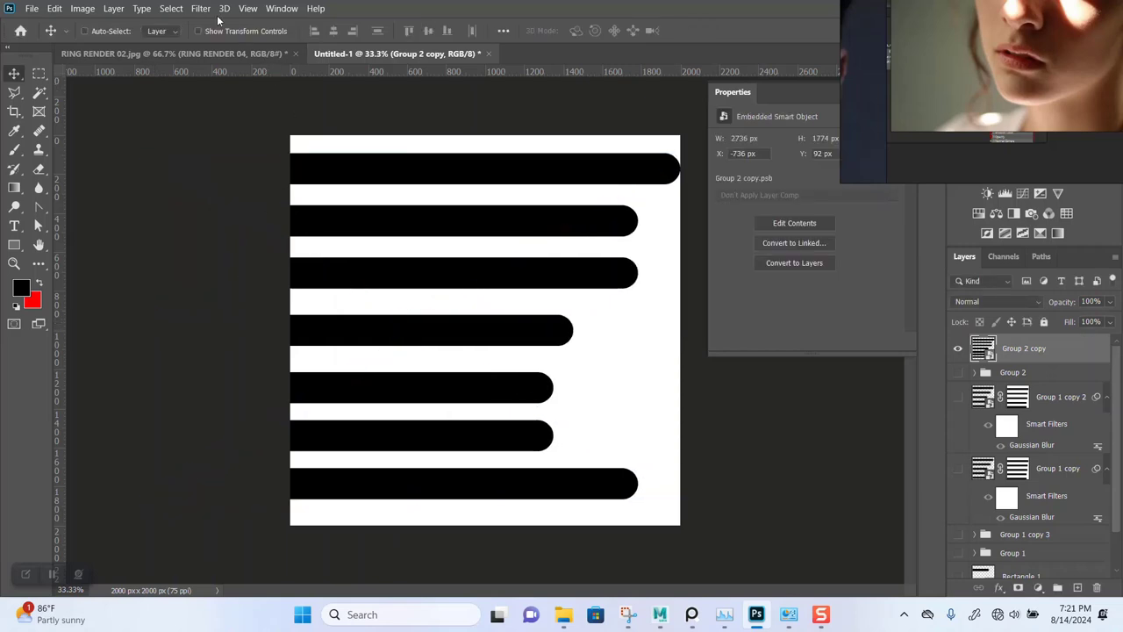
Apply an 18.0-pixel Gaussian Blur to the Group 2 copy smart object.
{"action": "left_click", "coordinate": [202, 10]}
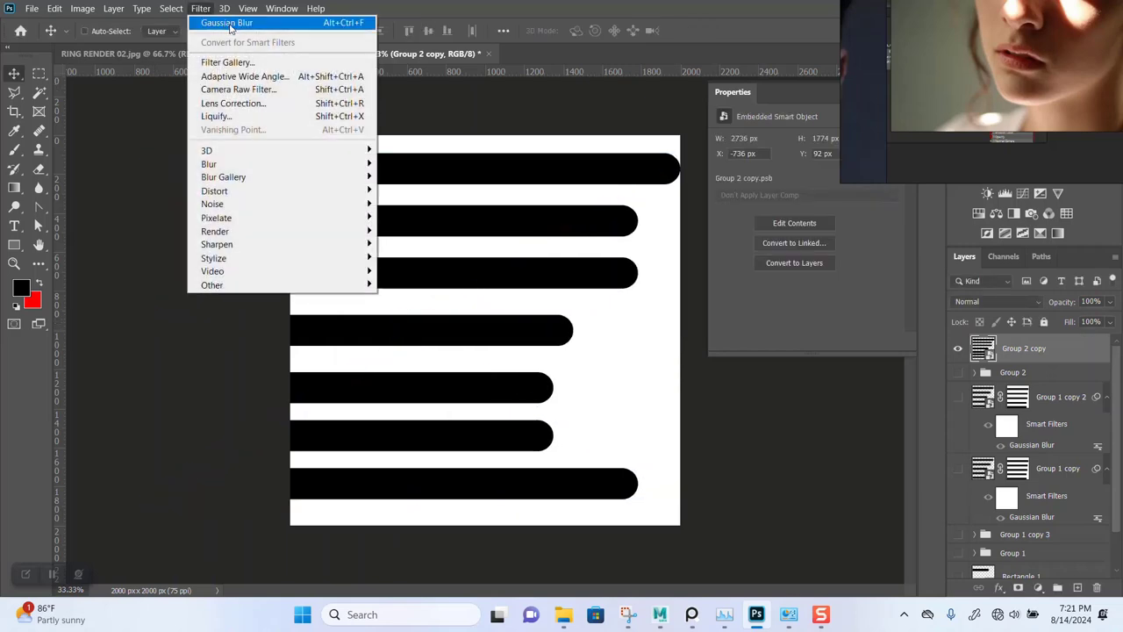
{"action": "left_click", "coordinate": [230, 26]}
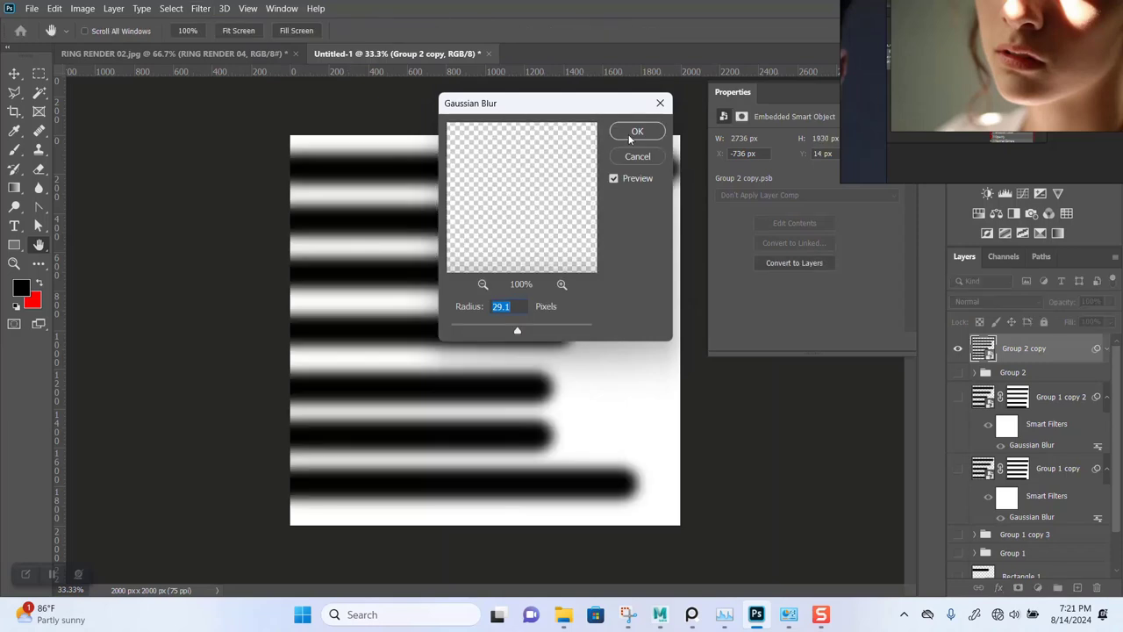
{"action": "left_click", "coordinate": [512, 331]}
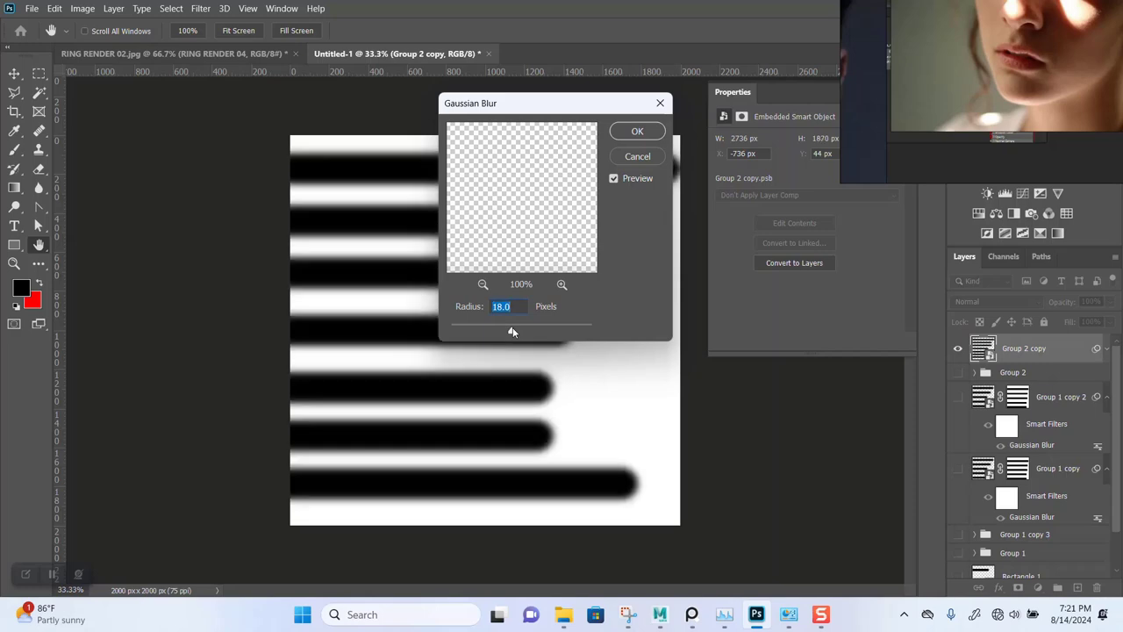
{"action": "left_click", "coordinate": [636, 133]}
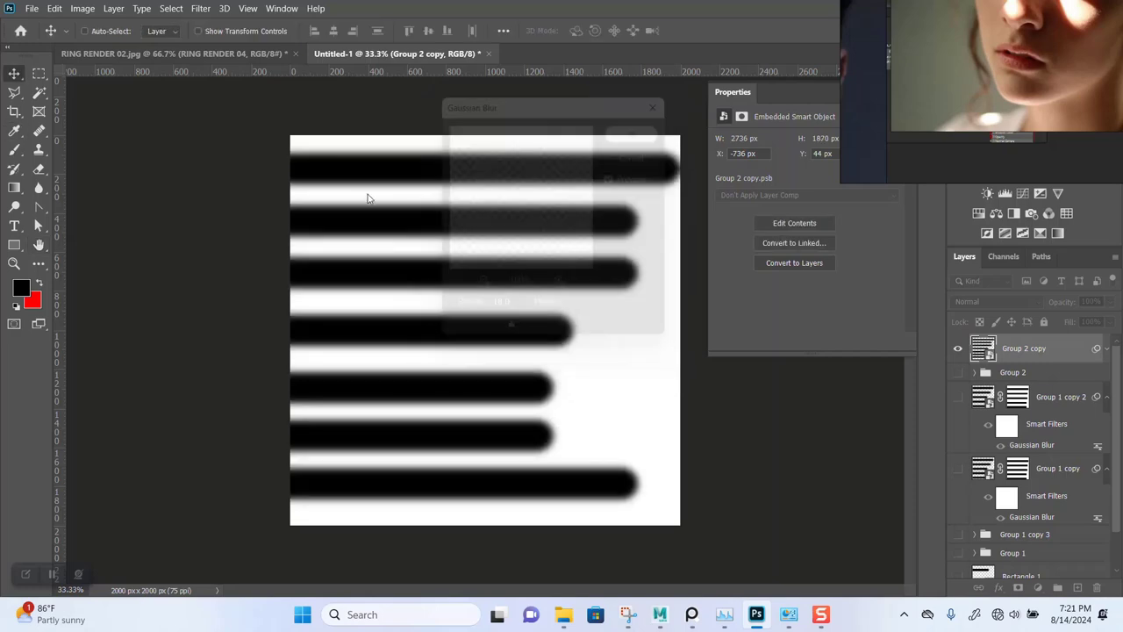
{"action": "left_click", "coordinate": [32, 8]}
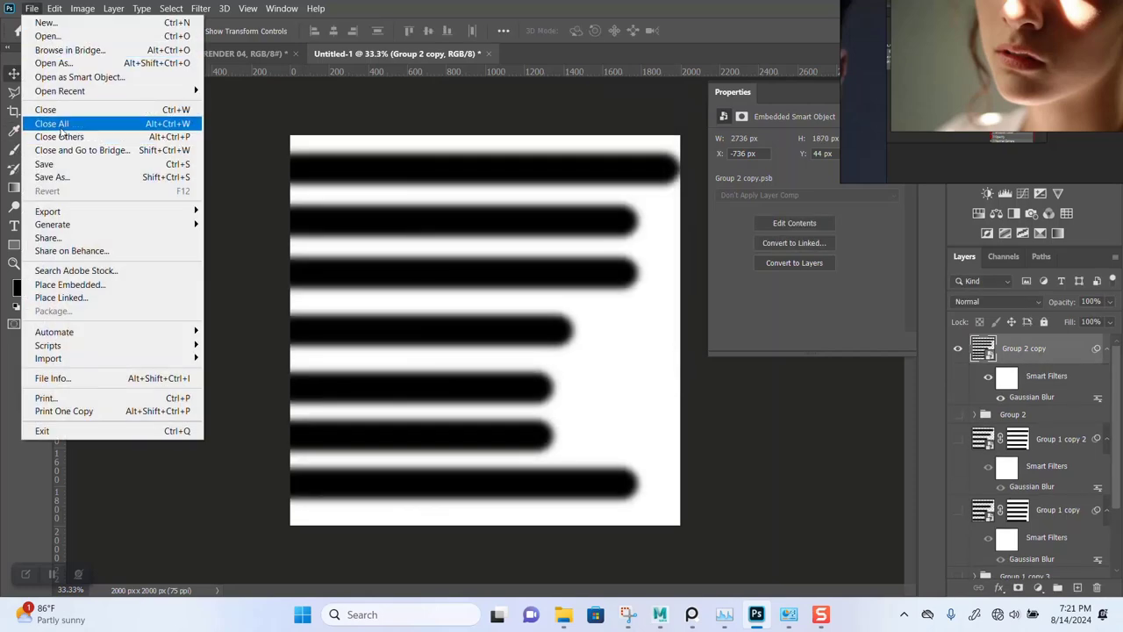
Save the blurred bars as the JPEG '4 LIGHT BLOCKER' in BACK DROP HDRI.
{"action": "left_click", "coordinate": [51, 177]}
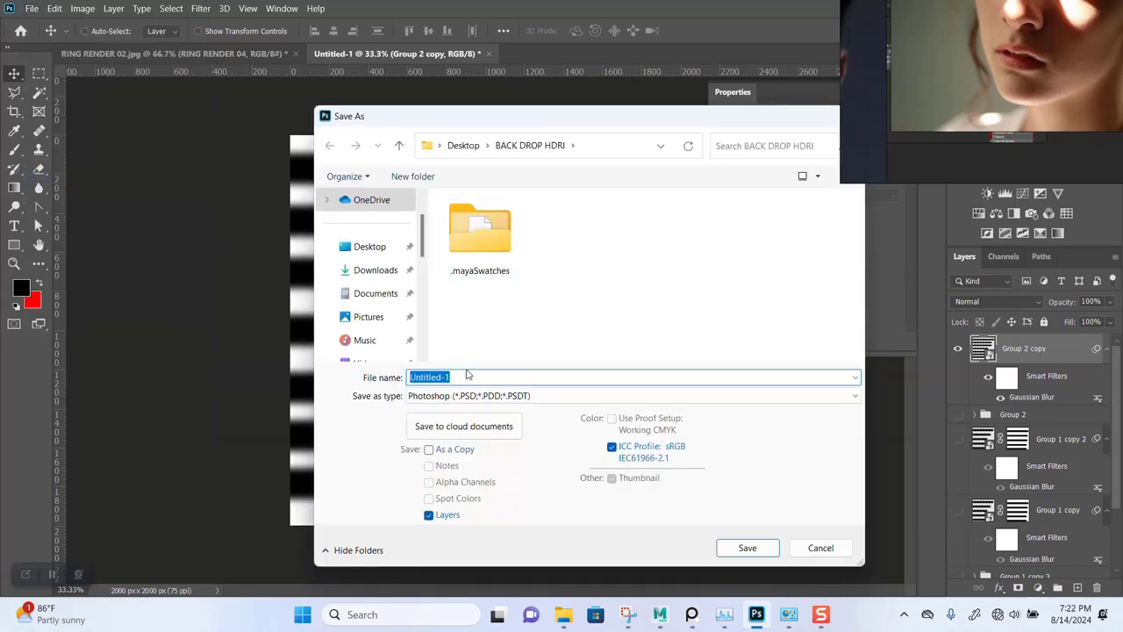
{"action": "left_click", "coordinate": [470, 396]}
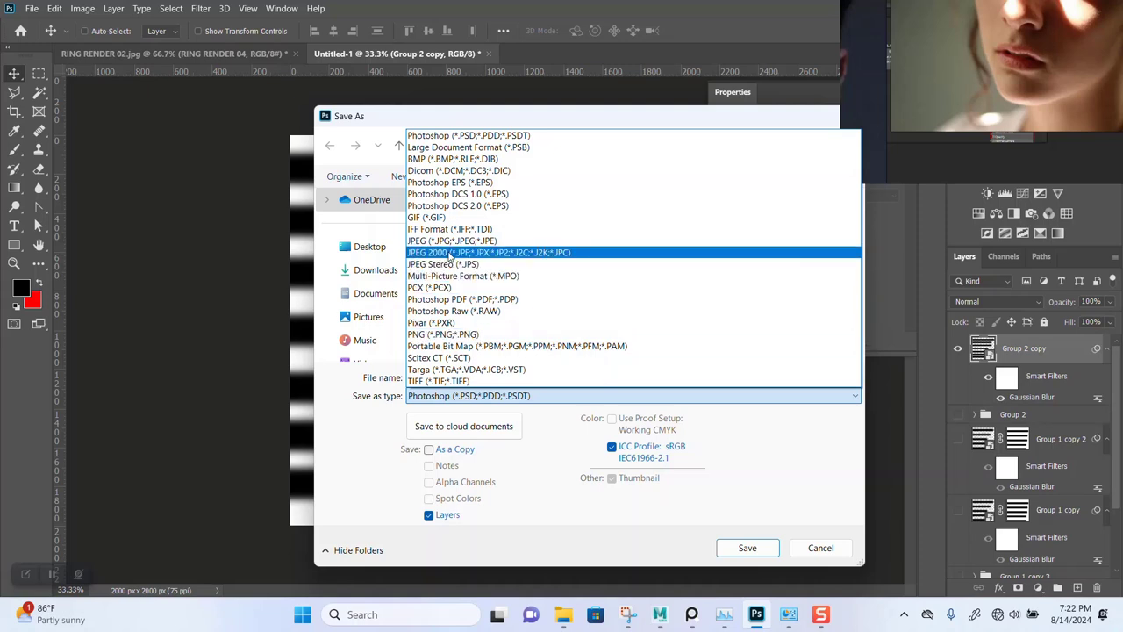
{"action": "left_click", "coordinate": [451, 240]}
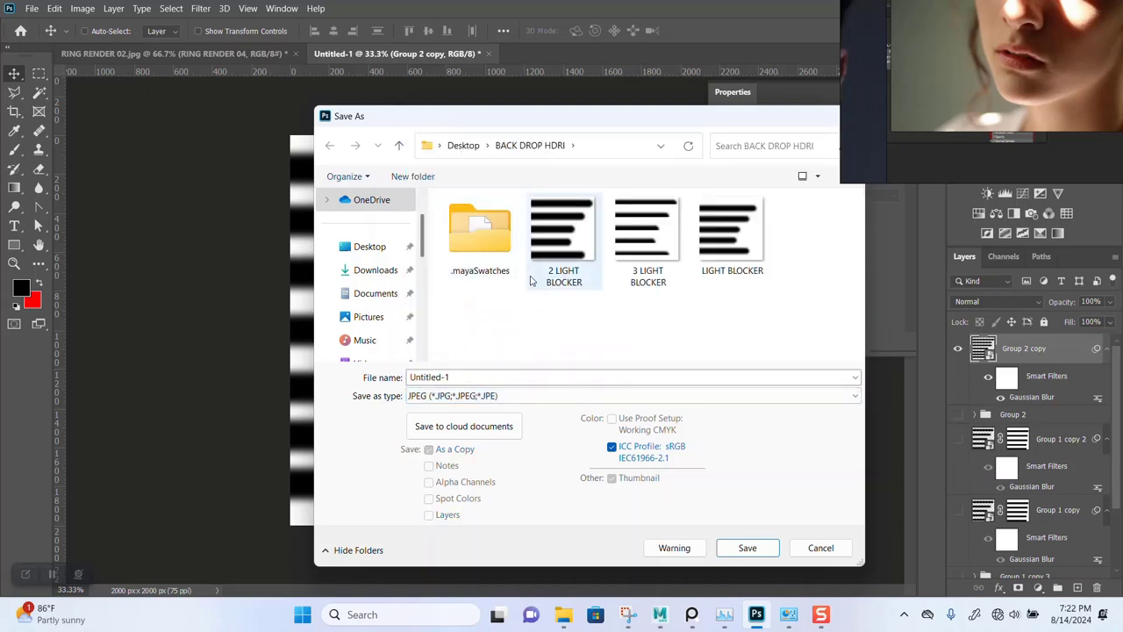
{"action": "left_click", "coordinate": [537, 273]}
{"action": "double_click", "coordinate": [412, 376]}
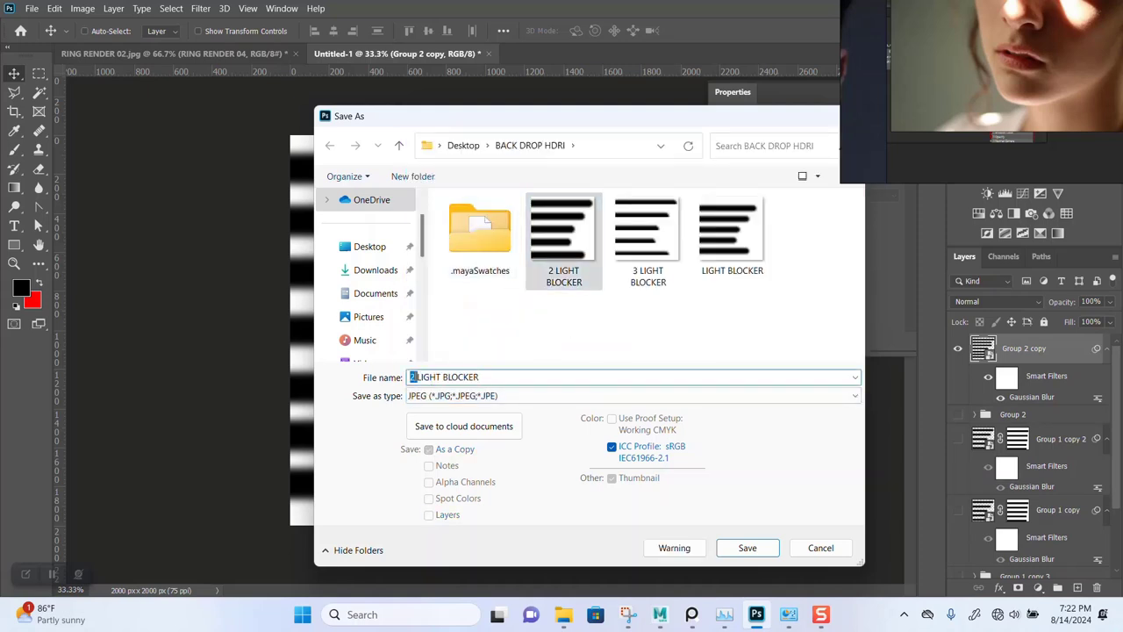
{"action": "key", "text": "BackSpace"}
{"action": "type", "text": "4"}
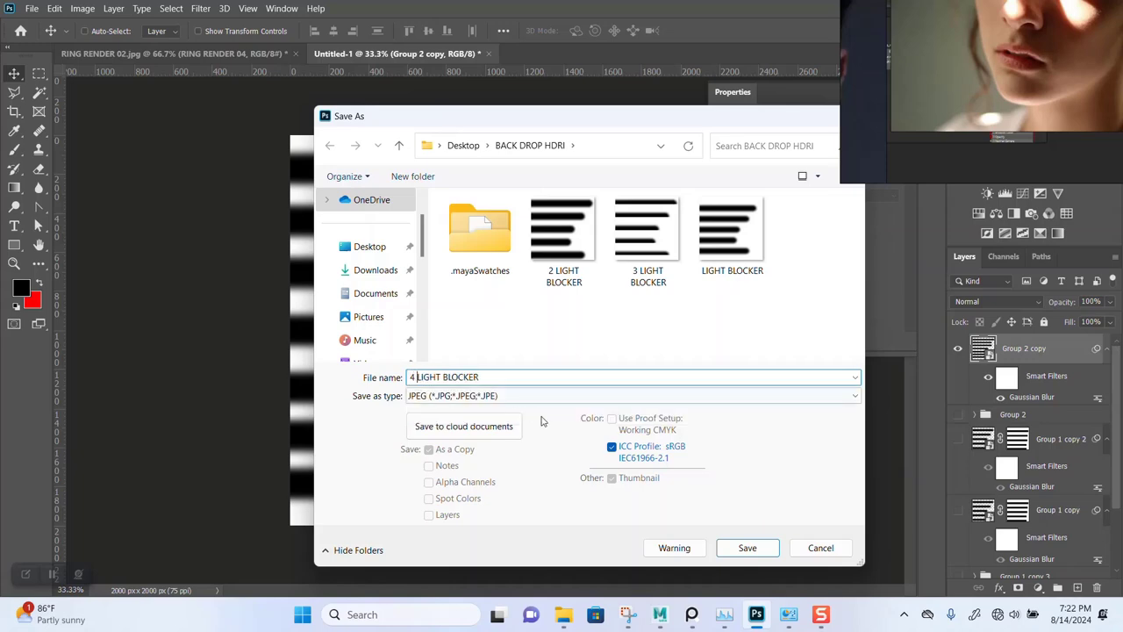
{"action": "left_click", "coordinate": [743, 549]}
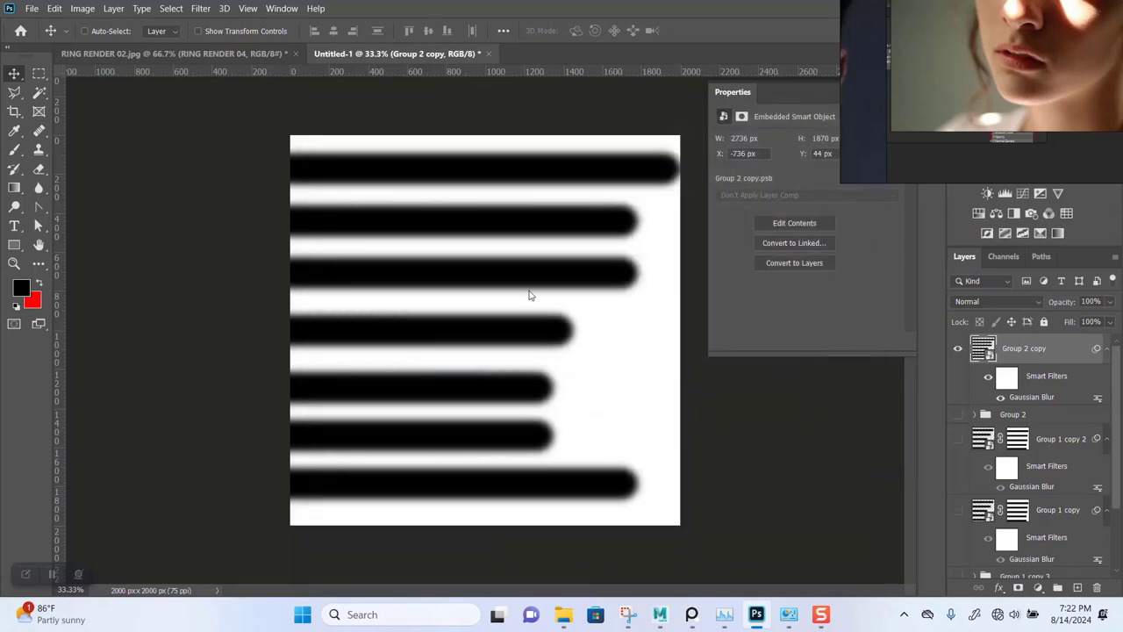
{"action": "left_click", "coordinate": [602, 152]}
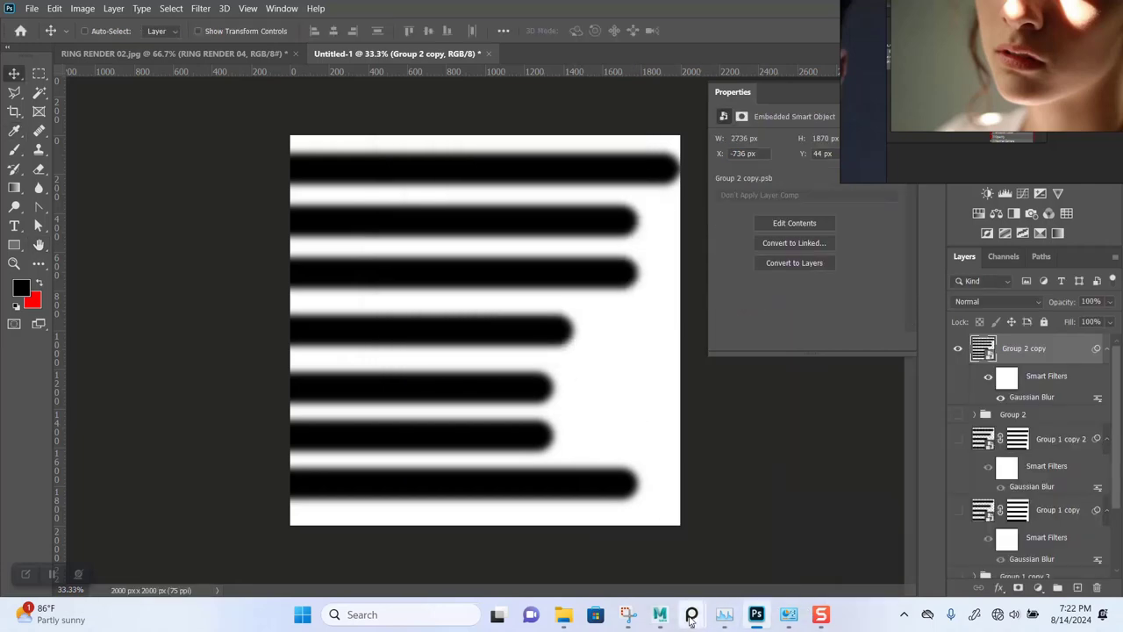
In Maya, load 4 LIGHT BLOCKER.jpg as the light blocker texture's image.
{"action": "mouse_move", "coordinate": [660, 614]}
{"action": "left_click", "coordinate": [727, 542]}
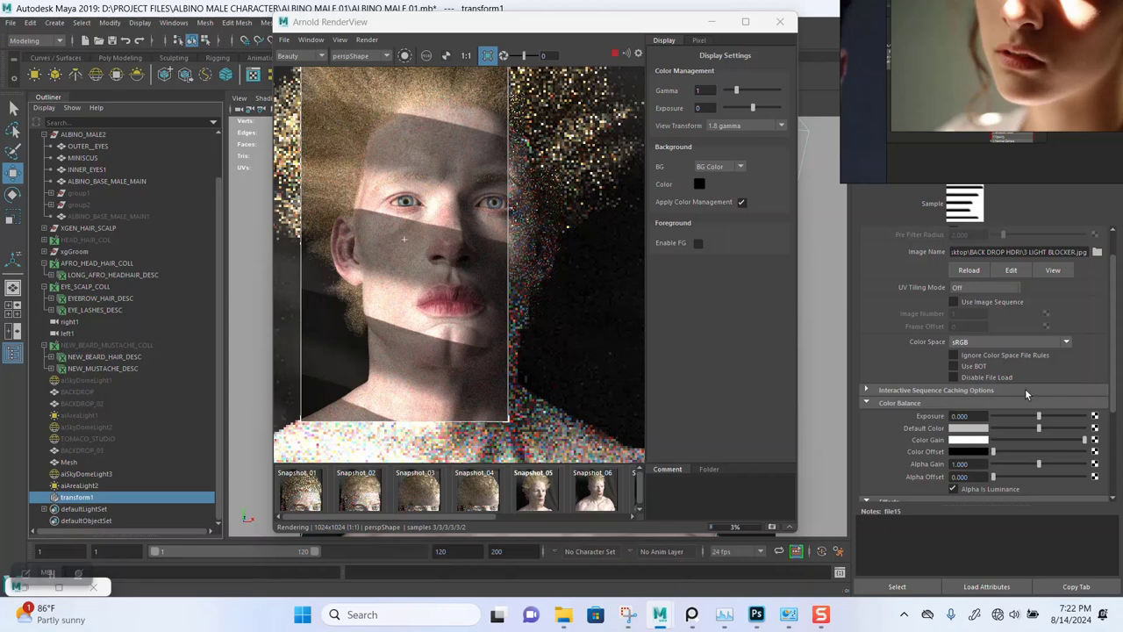
{"action": "scroll", "coordinate": [1009, 397], "scroll_direction": "up", "scroll_amount": 1}
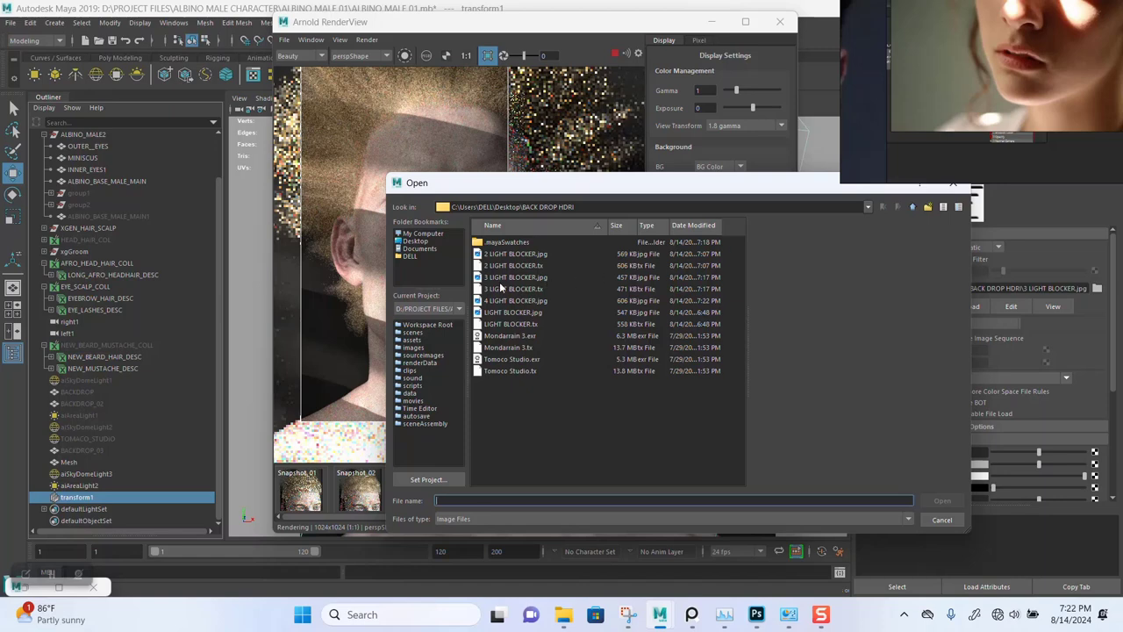
{"action": "left_click", "coordinate": [494, 301]}
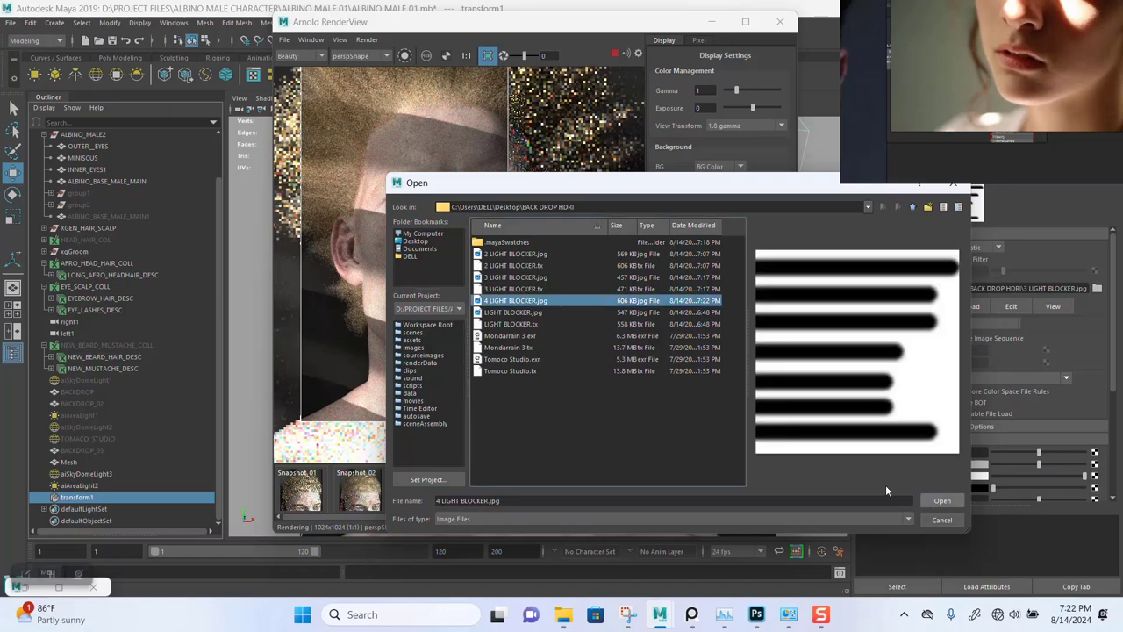
{"action": "left_click", "coordinate": [942, 500]}
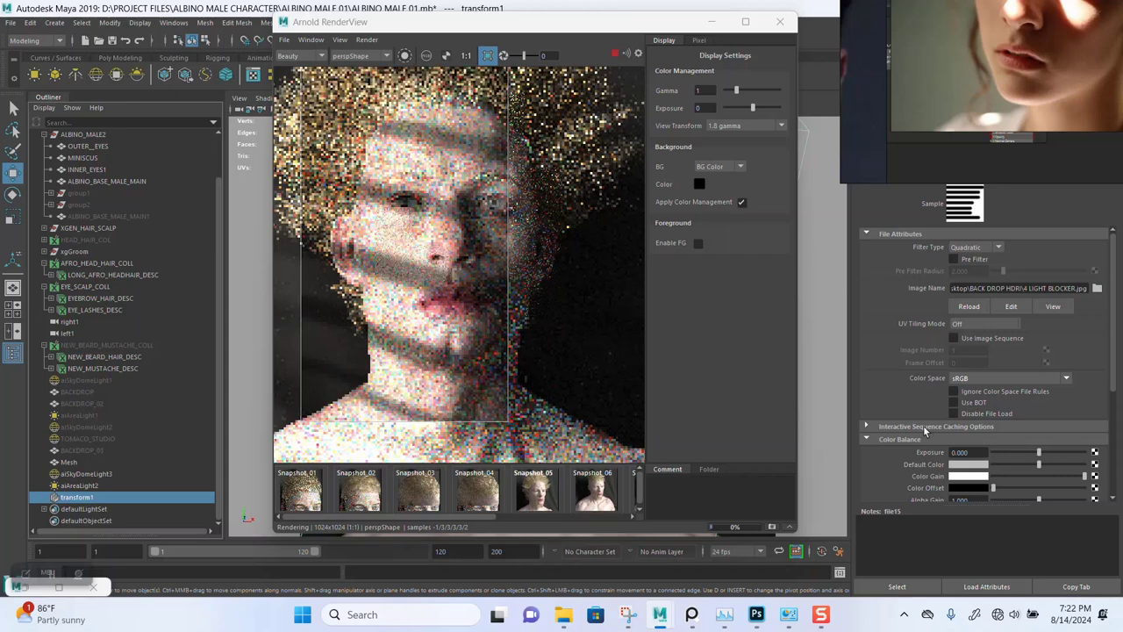
Turn on Invert in the blocker texture's Effects section.
{"action": "scroll", "coordinate": [911, 414], "scroll_direction": "down", "scroll_amount": 3}
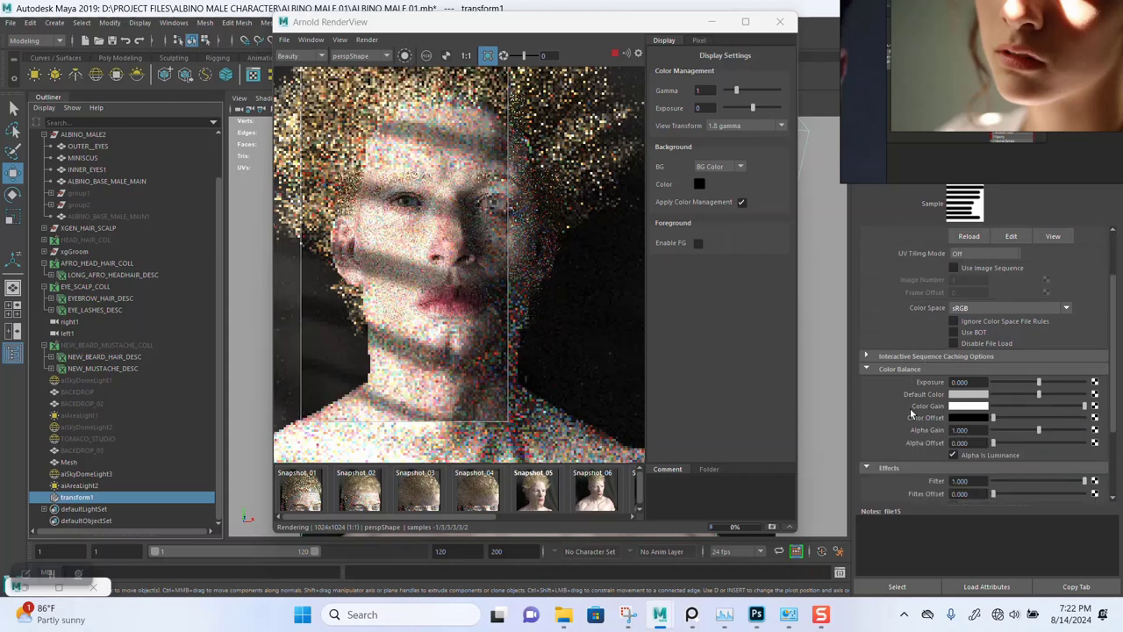
{"action": "scroll", "coordinate": [916, 433], "scroll_direction": "down", "scroll_amount": 3}
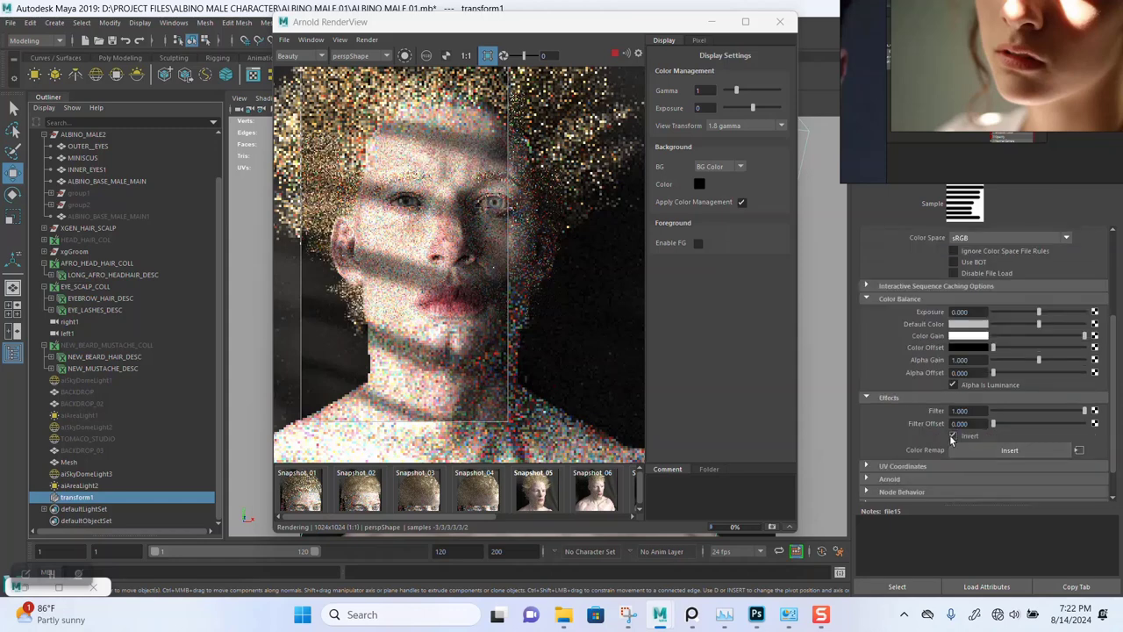
{"action": "left_click", "coordinate": [953, 436]}
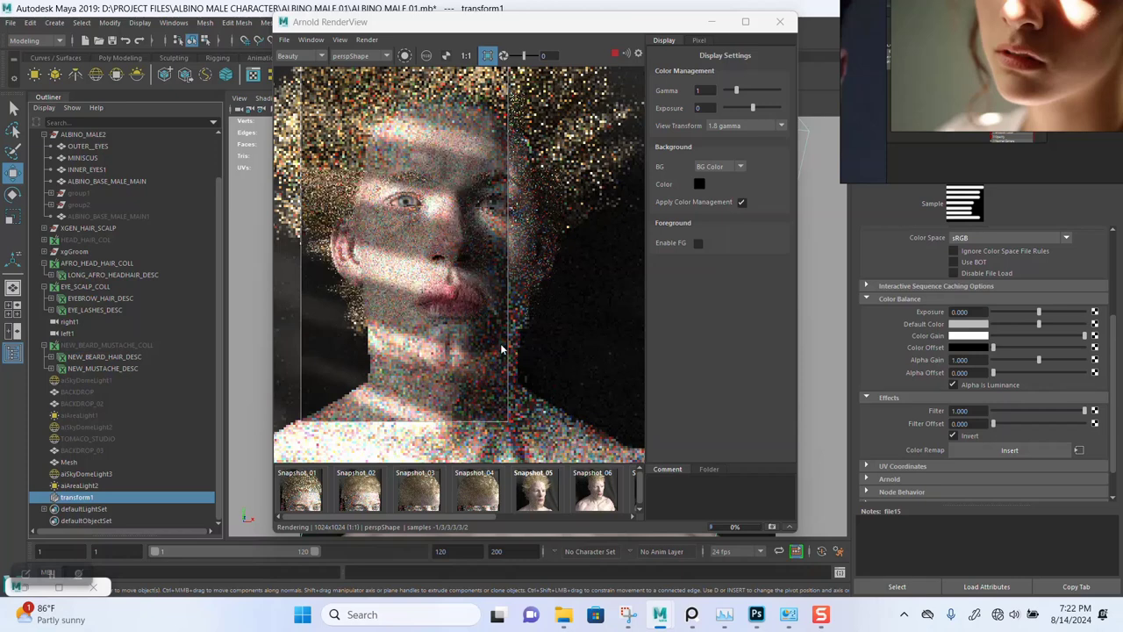
{"action": "left_click_drag", "start_coordinate": [956, 54], "coordinate": [891, 247]}
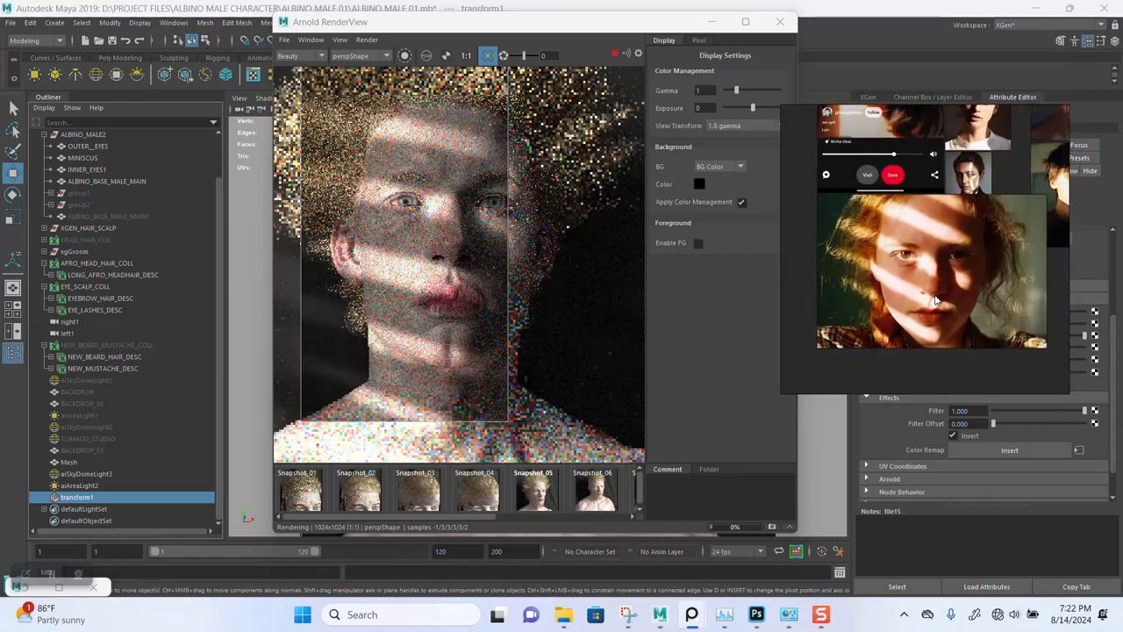
{"action": "left_click_drag", "start_coordinate": [932, 284], "coordinate": [933, 294]}
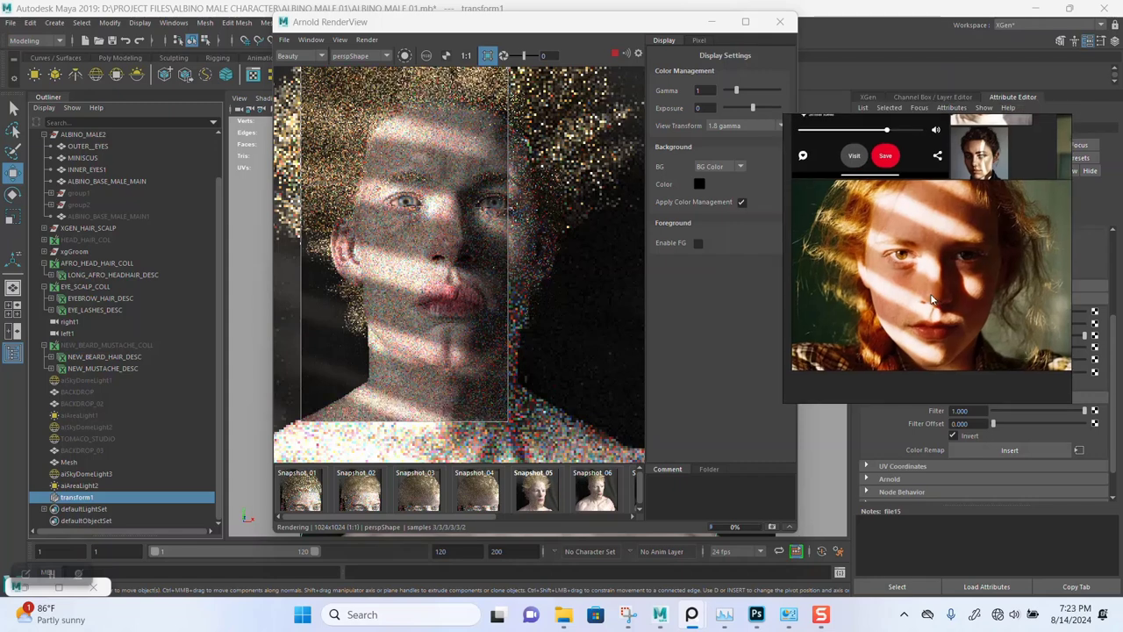
{"action": "left_click_drag", "start_coordinate": [933, 300], "coordinate": [949, 237]}
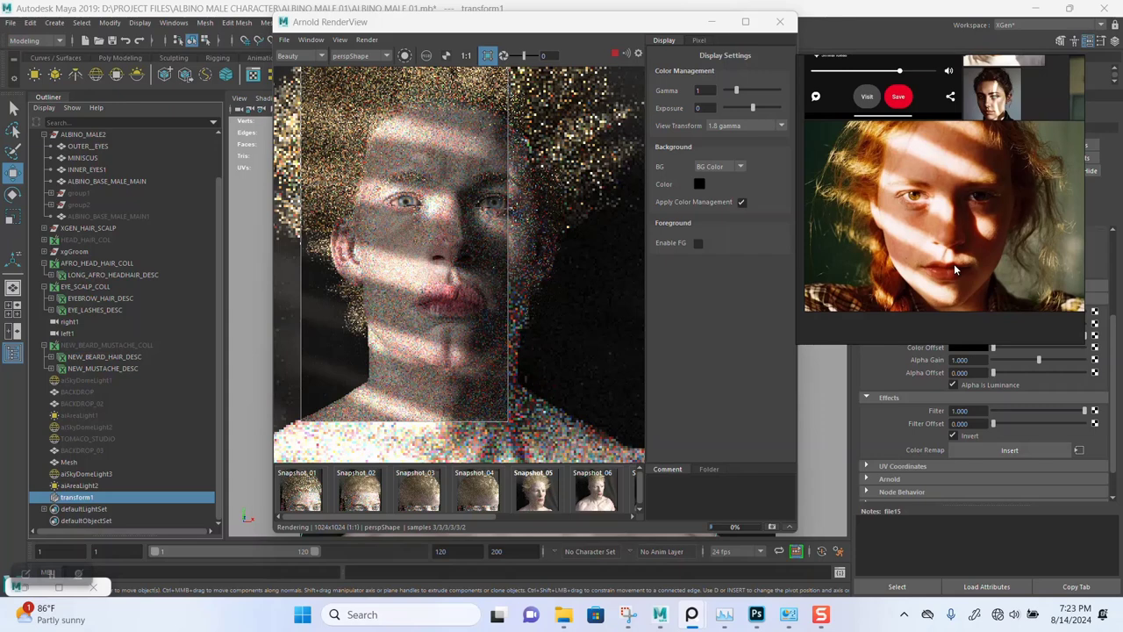
{"action": "scroll", "coordinate": [421, 307], "scroll_direction": "down", "scroll_amount": 1}
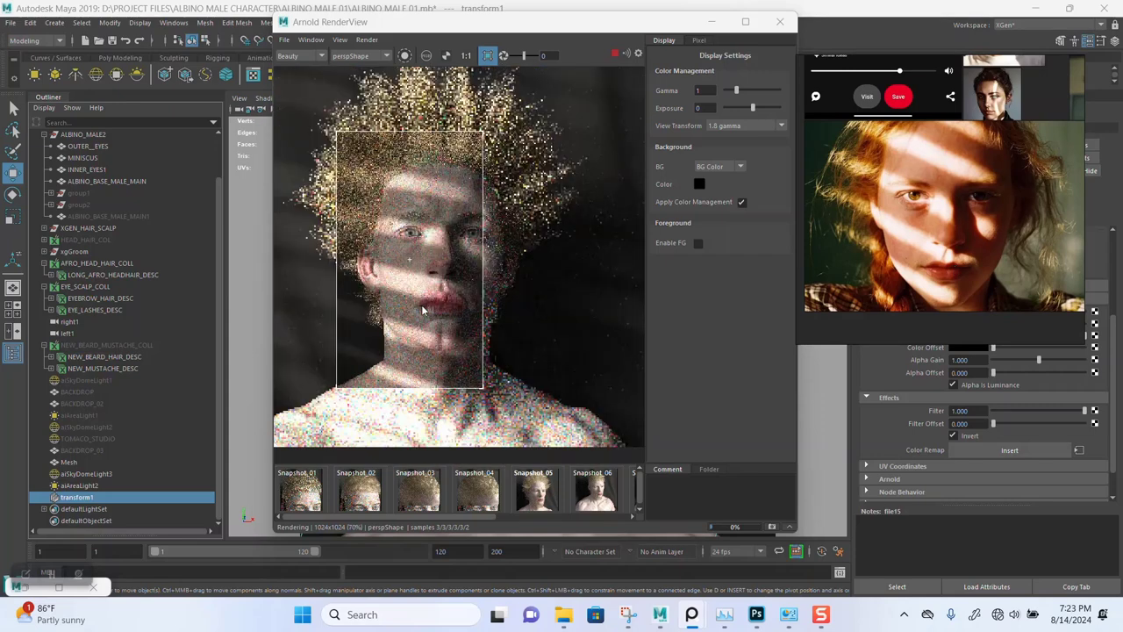
{"action": "scroll", "coordinate": [421, 307], "scroll_direction": "up", "scroll_amount": 1}
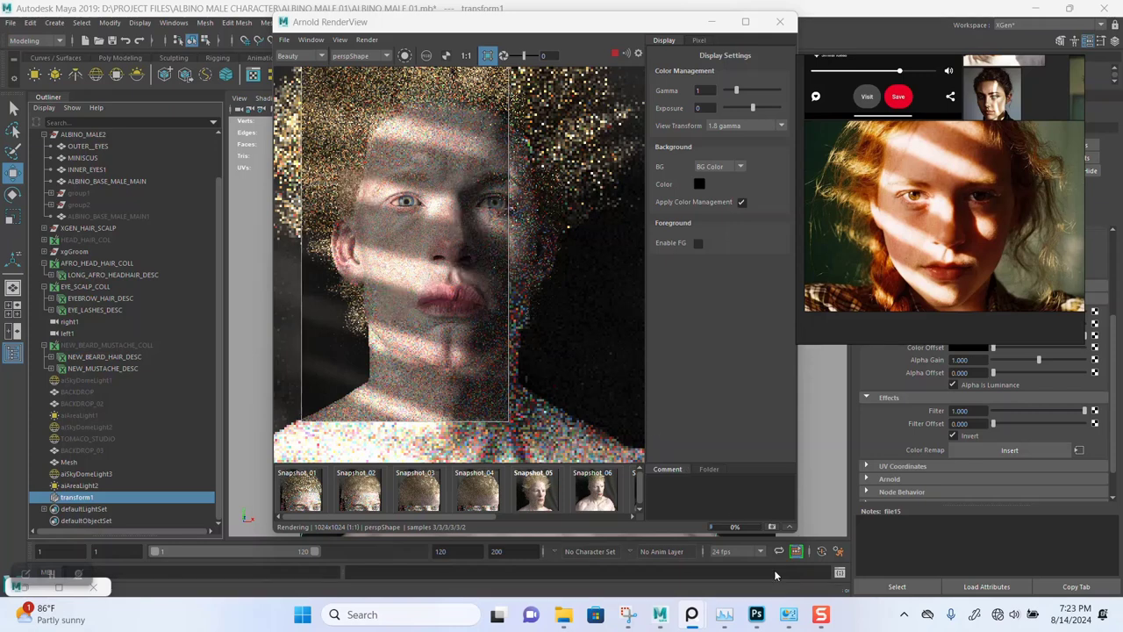
{"action": "mouse_move", "coordinate": [757, 614]}
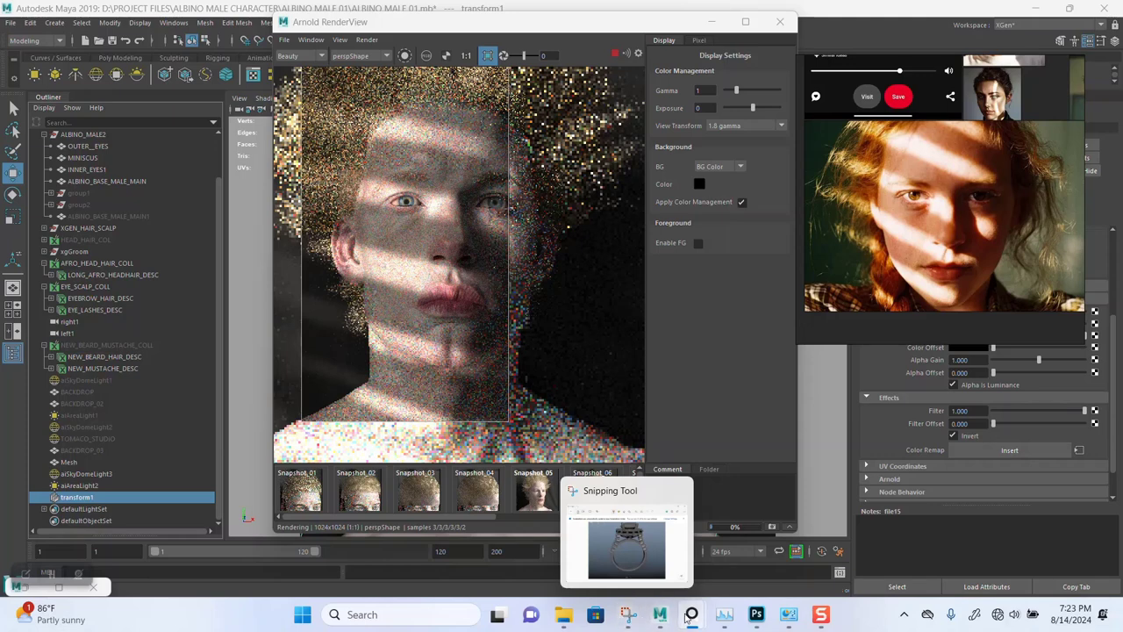
Stretch the blurred stripe layer vertically to 117.58% height in Photoshop.
{"action": "left_click", "coordinate": [756, 618]}
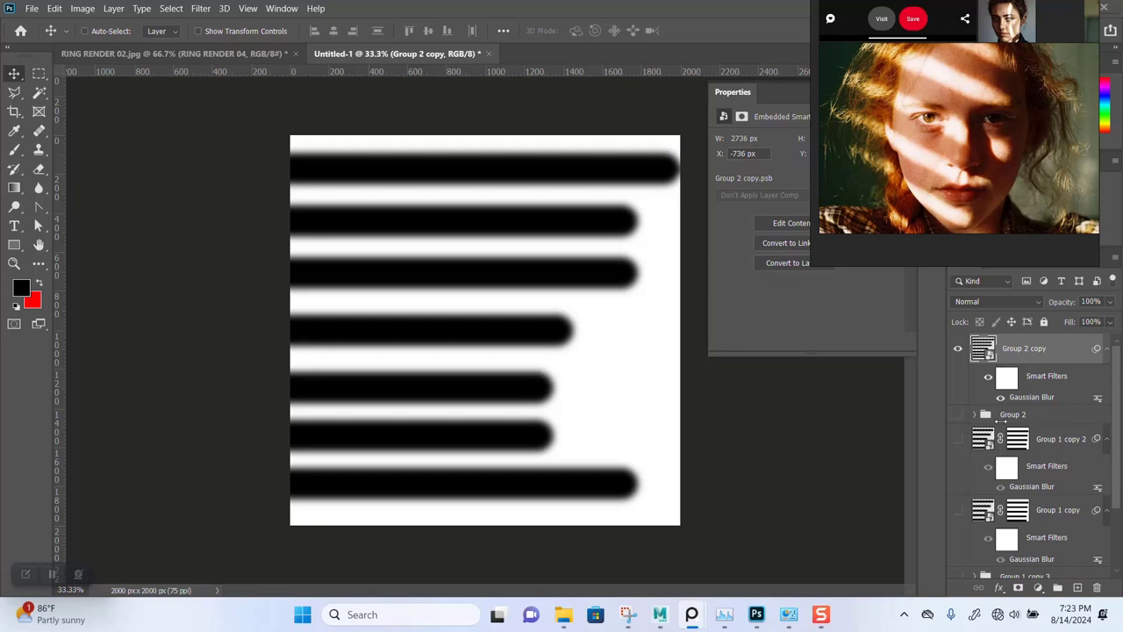
{"action": "key", "text": "ctrl+t"}
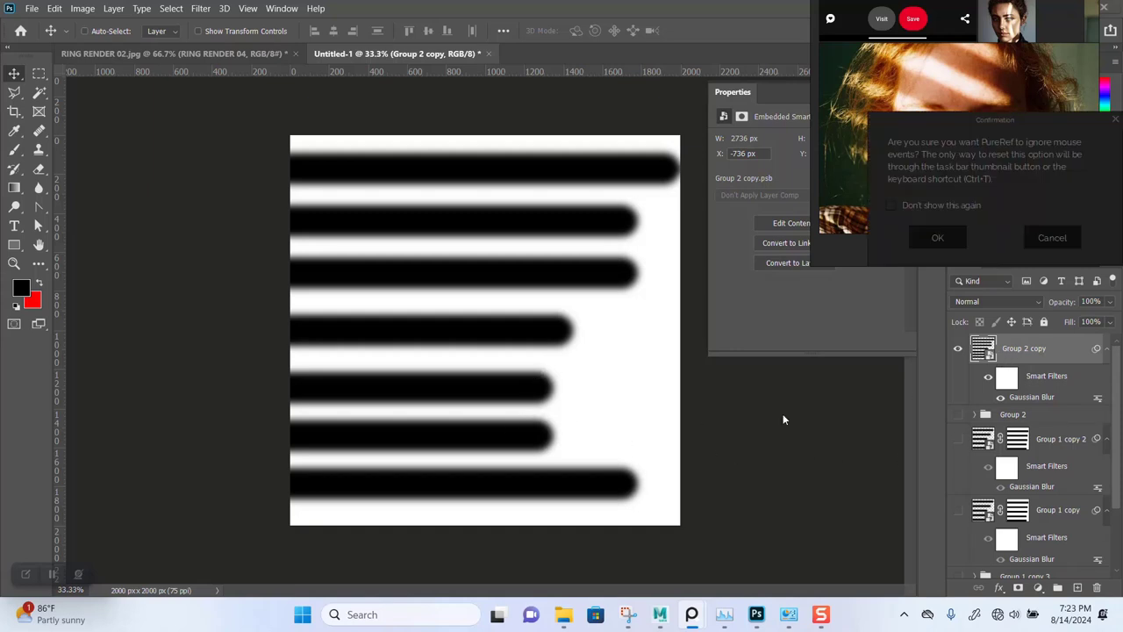
{"action": "left_click", "coordinate": [1053, 237]}
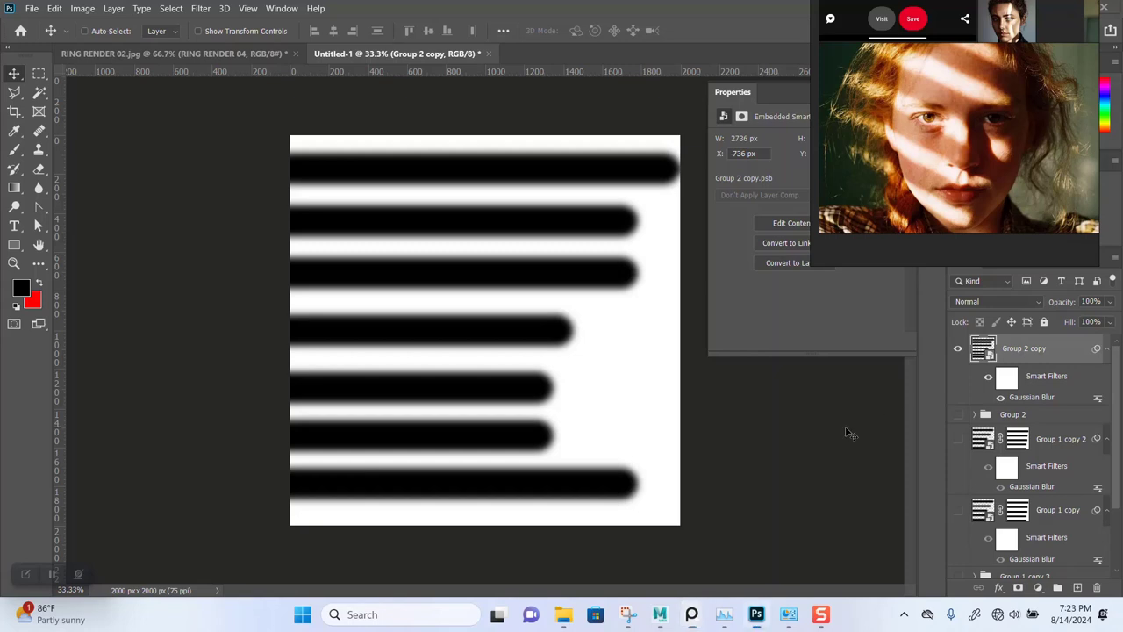
{"action": "key", "text": "ctrl+t"}
{"action": "left_click", "coordinate": [603, 253]}
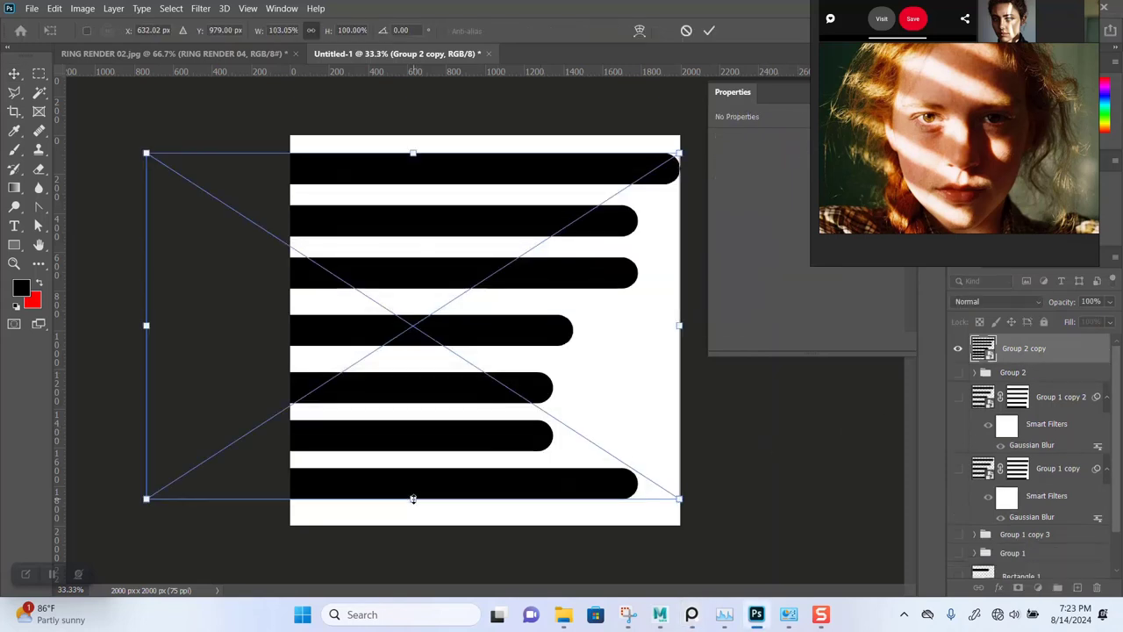
{"action": "left_click_drag", "start_coordinate": [415, 499], "coordinate": [412, 559]}
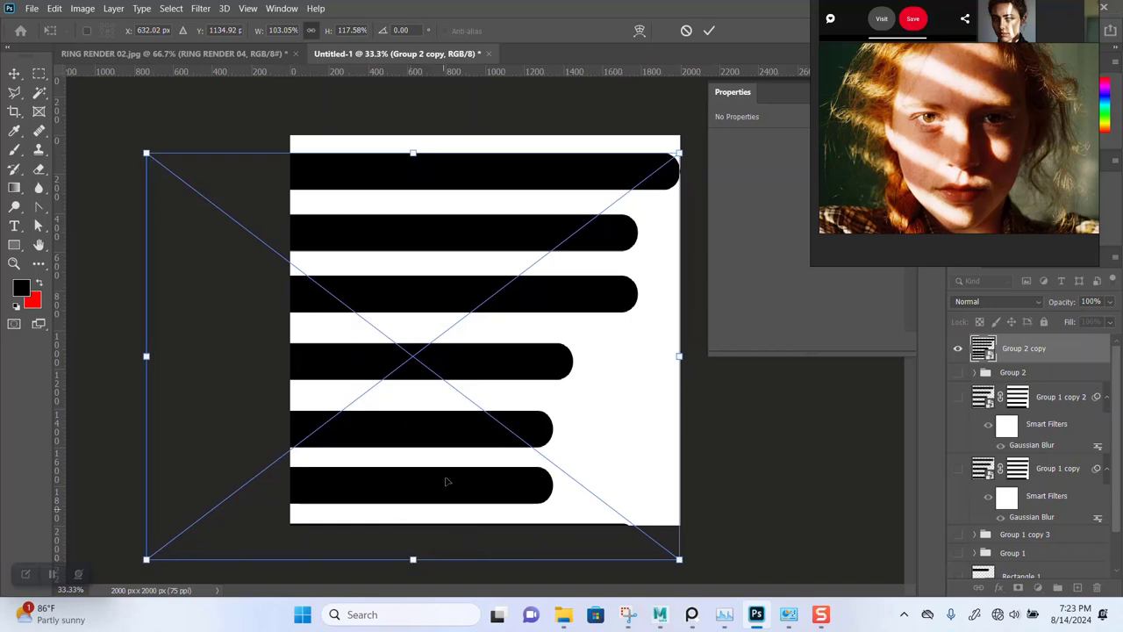
{"action": "key", "text": "Return"}
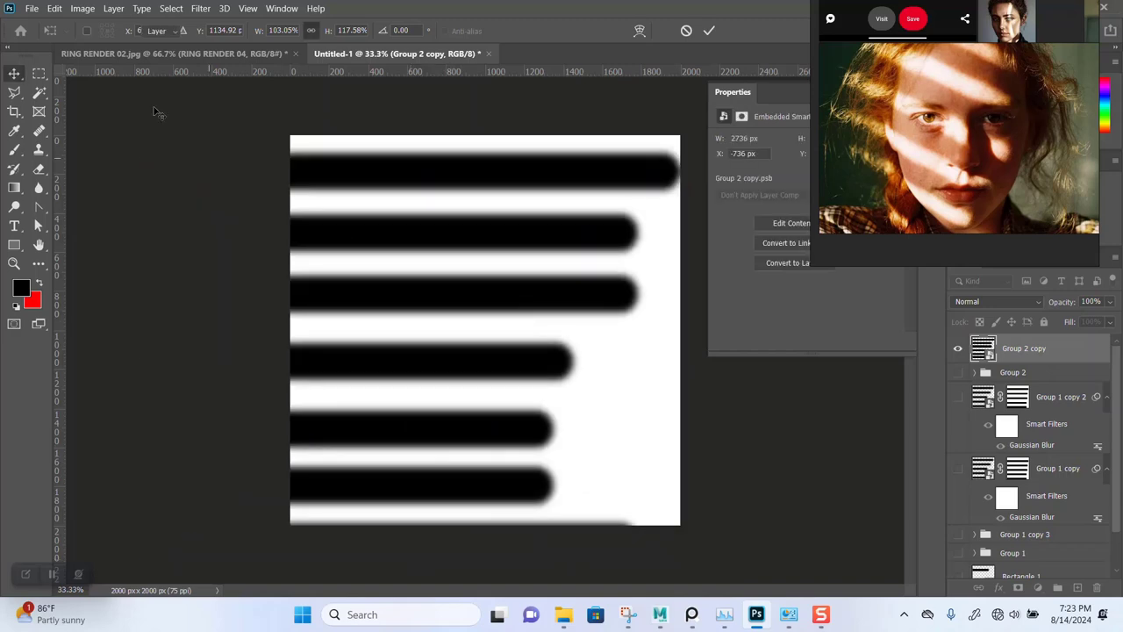
{"action": "left_click", "coordinate": [31, 8]}
Save the stretched stripes as the JPEG '5 LIGHT BLOCKER' in BACK DROP HDRI.
{"action": "left_click", "coordinate": [52, 179]}
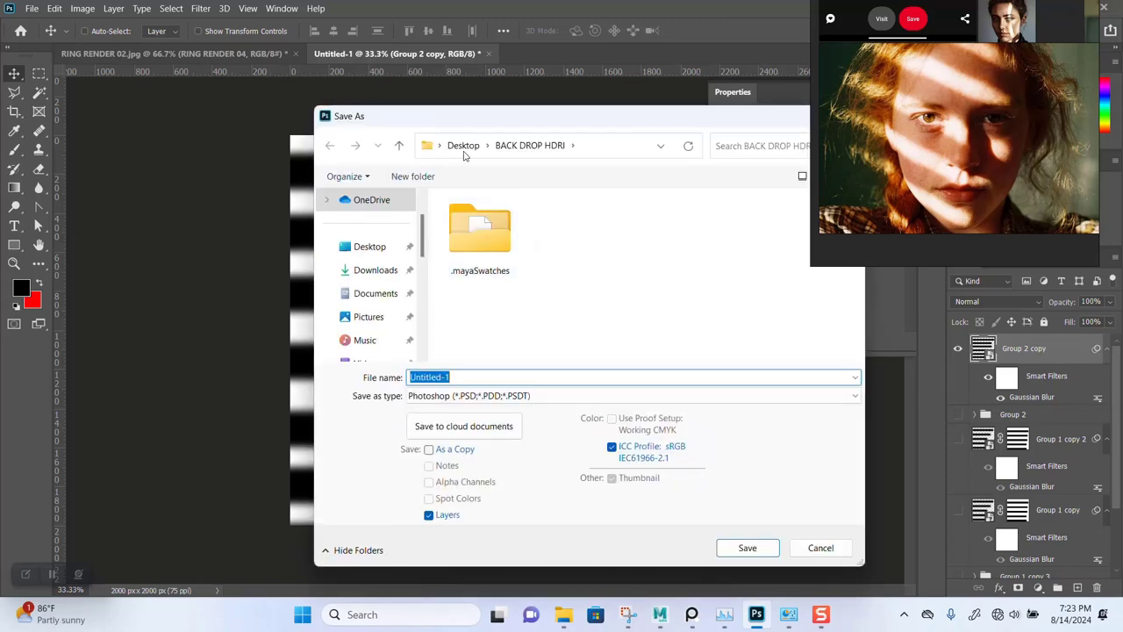
{"action": "left_click", "coordinate": [491, 396]}
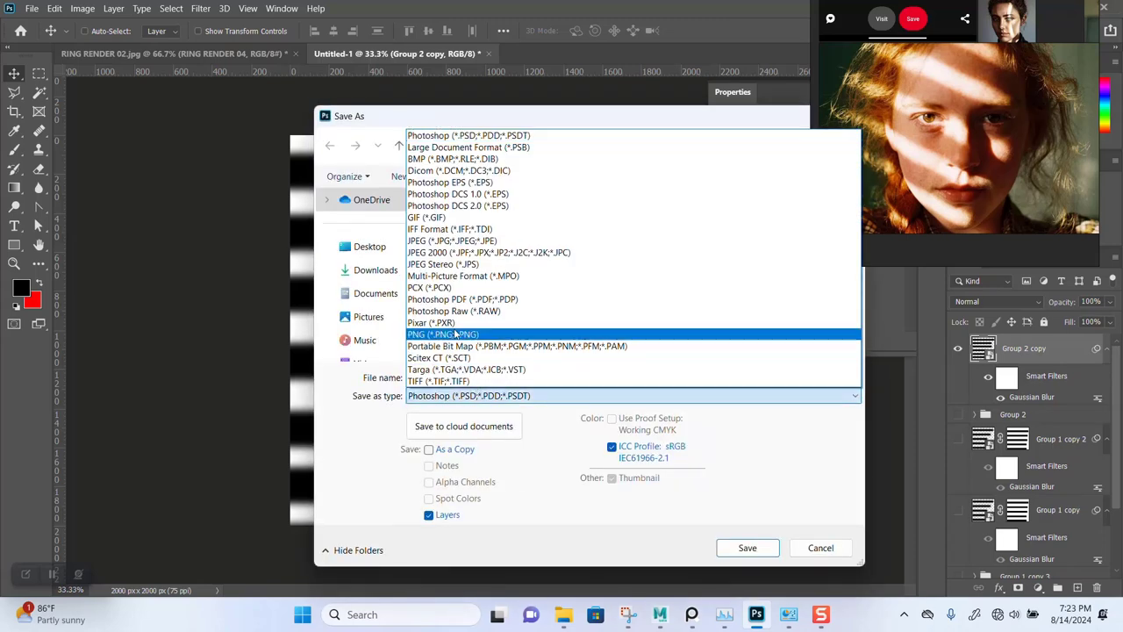
{"action": "left_click", "coordinate": [451, 242]}
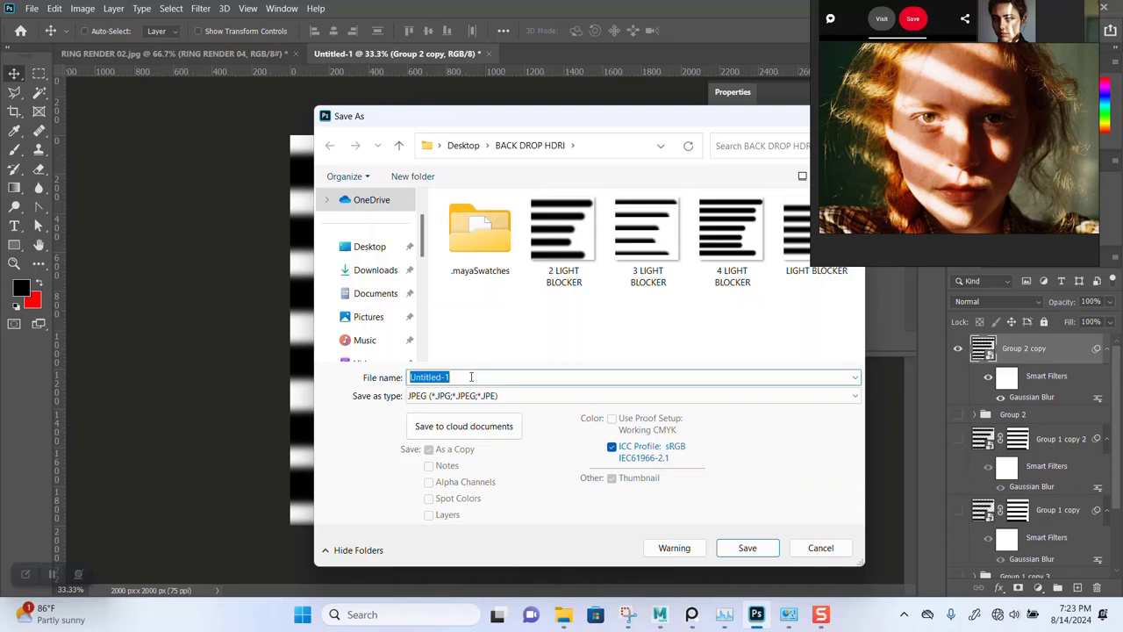
{"action": "type", "text": "6"}
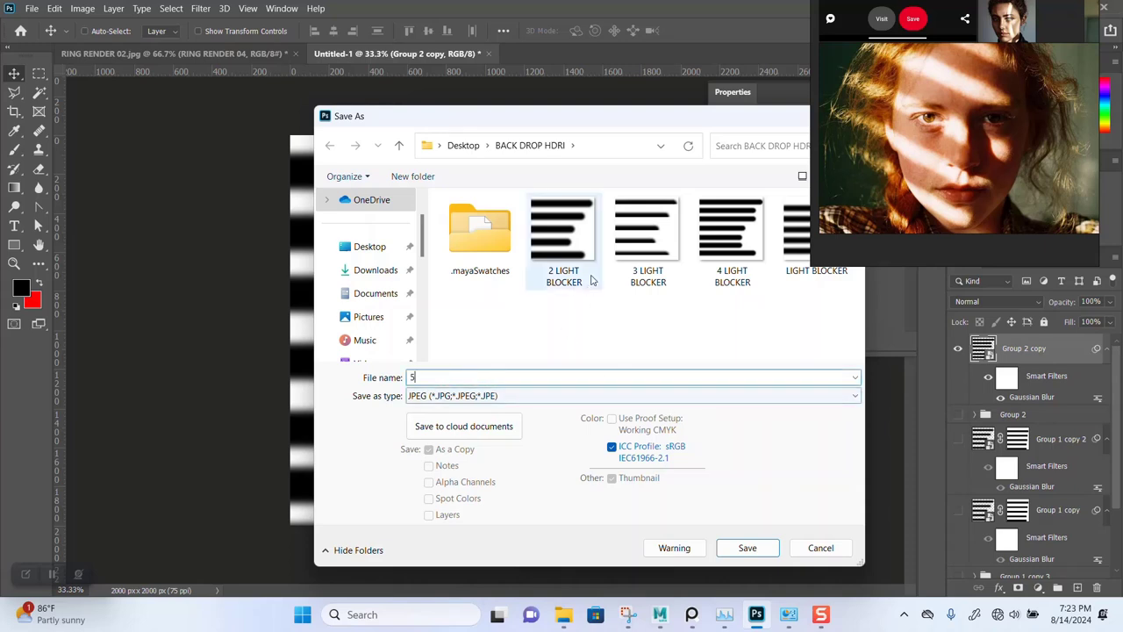
{"action": "left_click", "coordinate": [732, 235]}
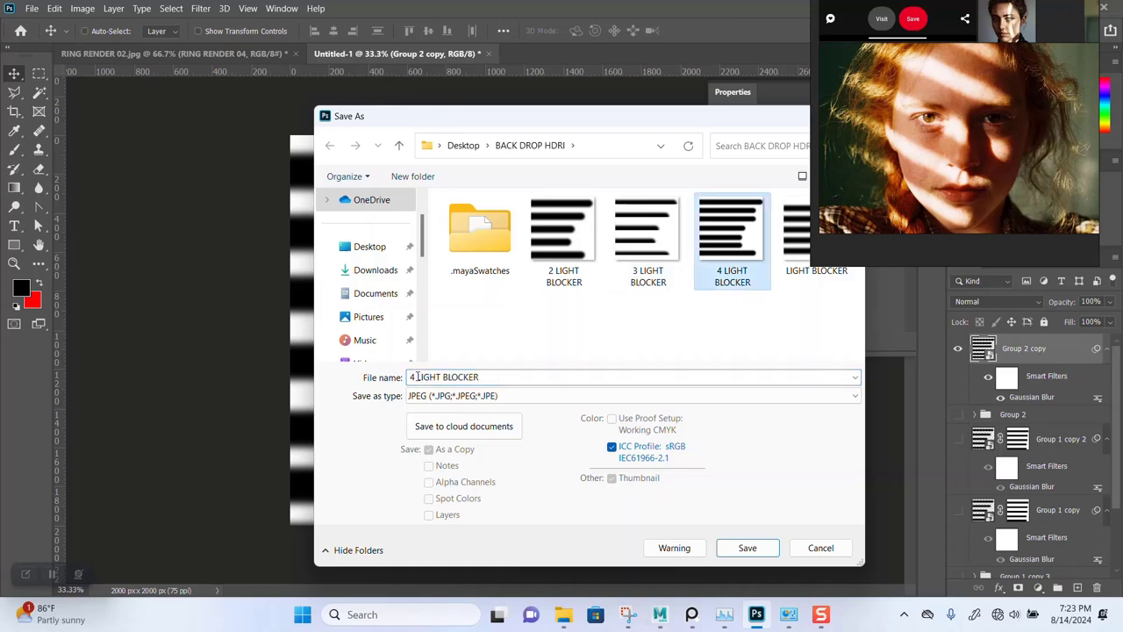
{"action": "left_click_drag", "start_coordinate": [418, 376], "coordinate": [411, 377]}
{"action": "type", "text": "5"}
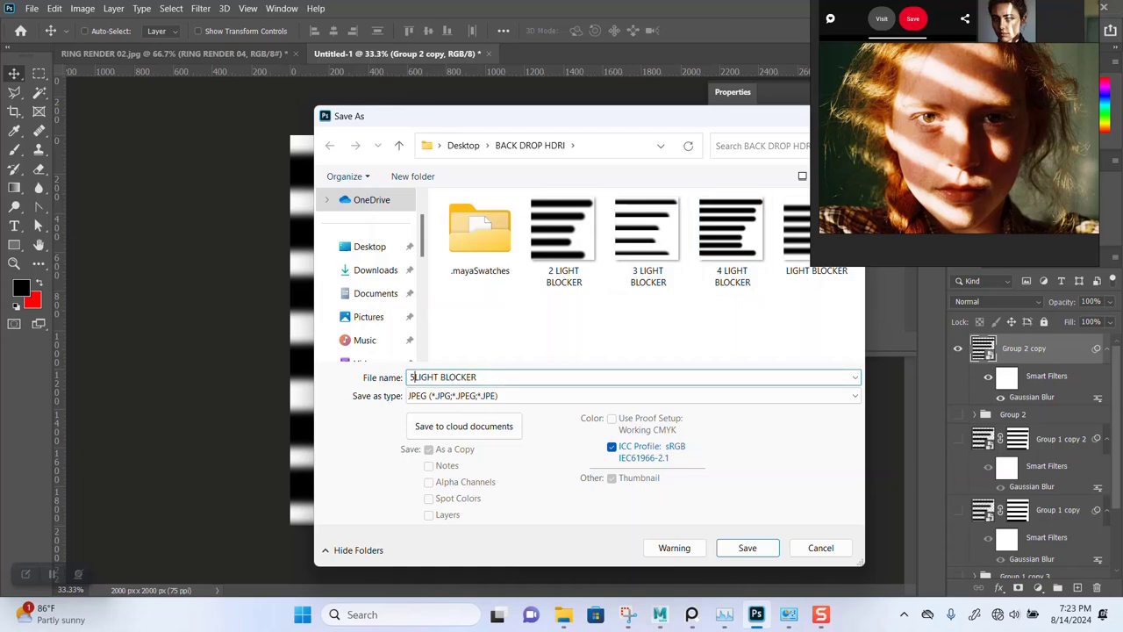
{"action": "left_click", "coordinate": [746, 542]}
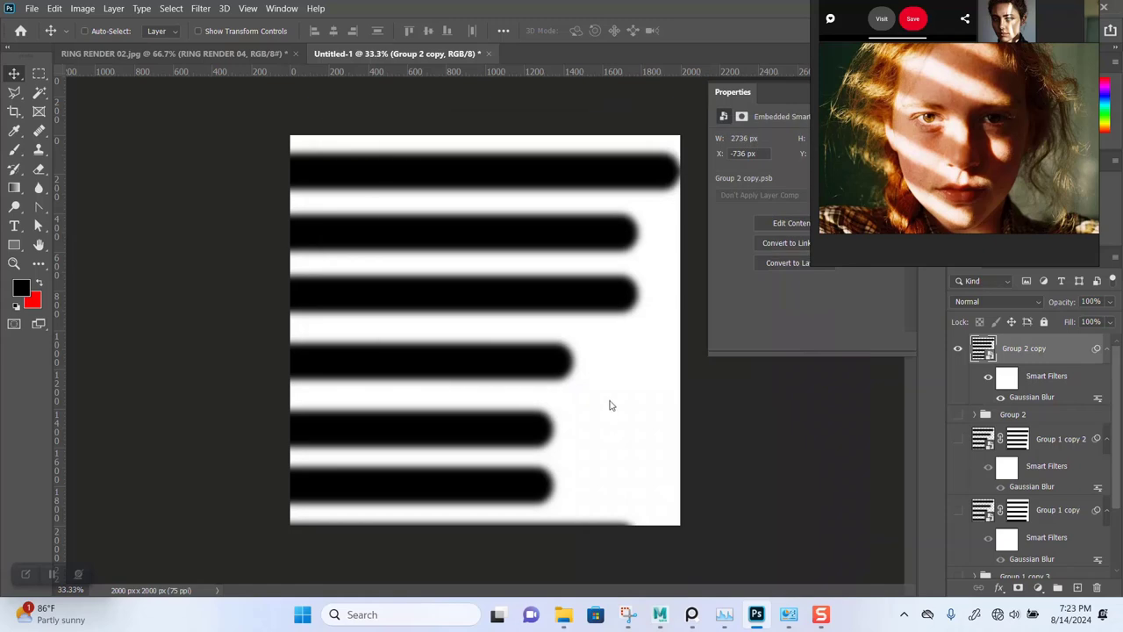
{"action": "left_click", "coordinate": [602, 154]}
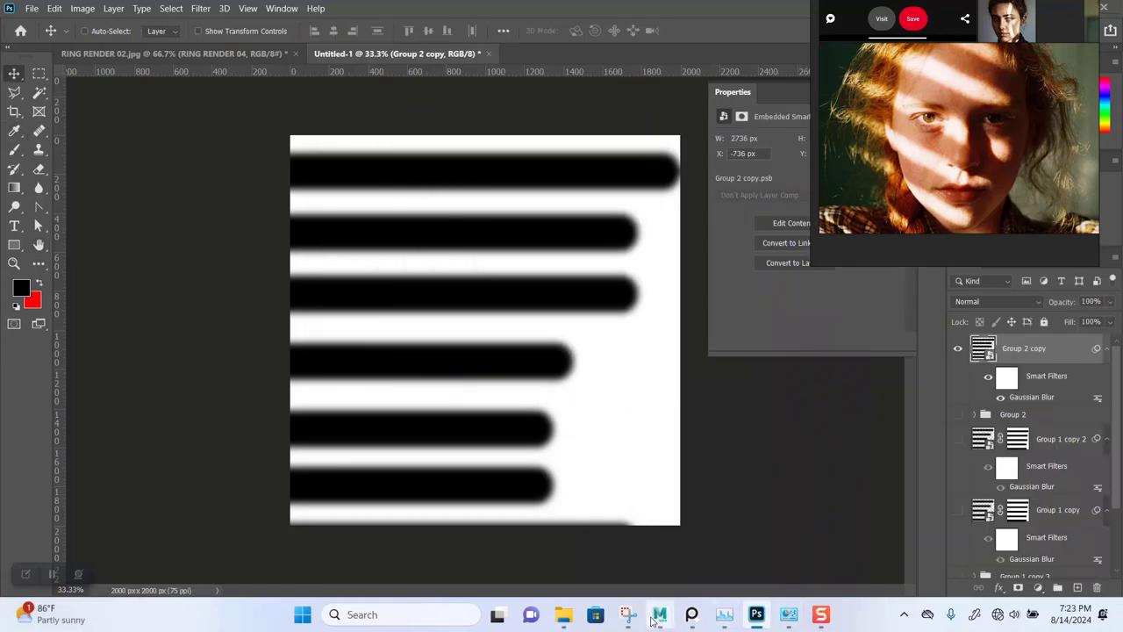
{"action": "mouse_move", "coordinate": [660, 614]}
{"action": "left_click", "coordinate": [685, 536]}
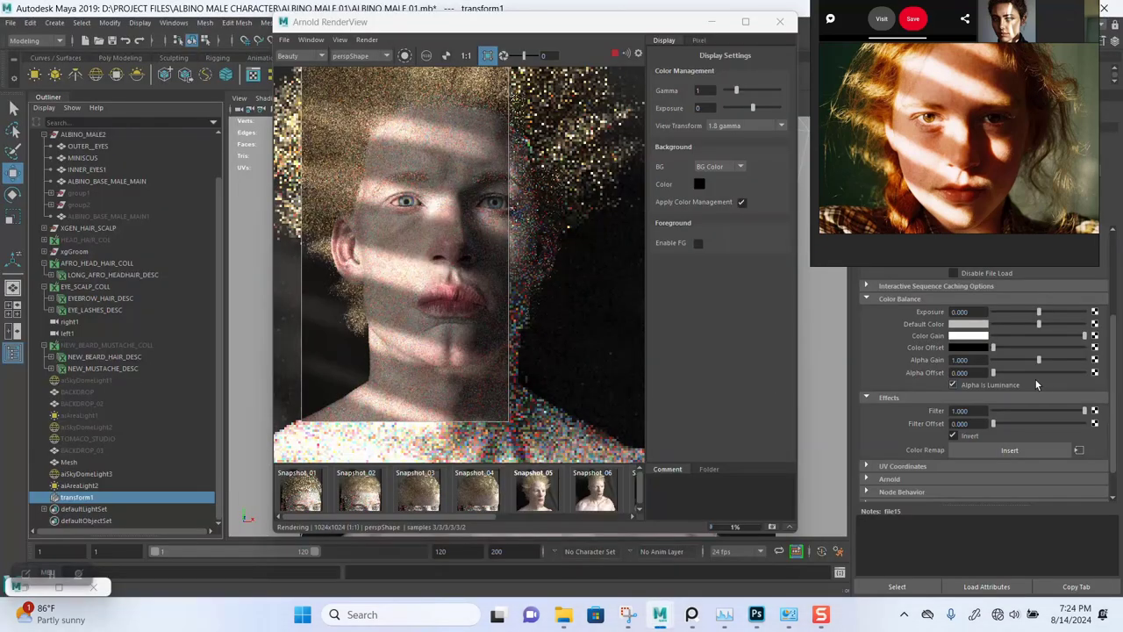
Load 5 LIGHT BLOCKER.jpg as the light-blocker file texture's image and check the stripe shadows.
{"action": "scroll", "coordinate": [1045, 351], "scroll_direction": "up", "scroll_amount": 3}
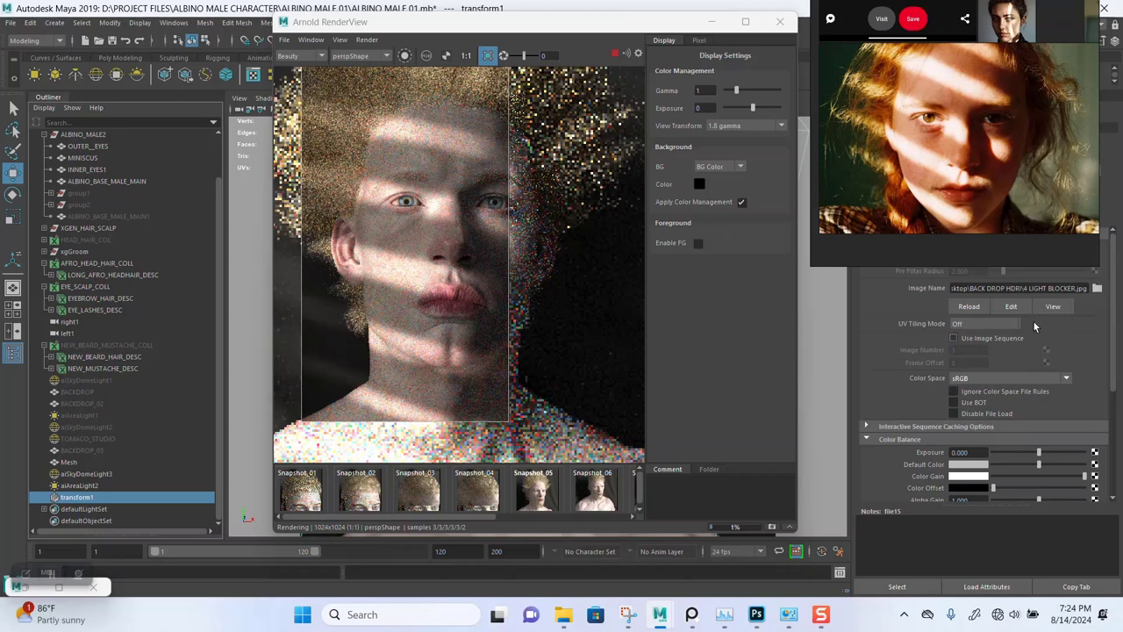
{"action": "left_click", "coordinate": [1097, 288]}
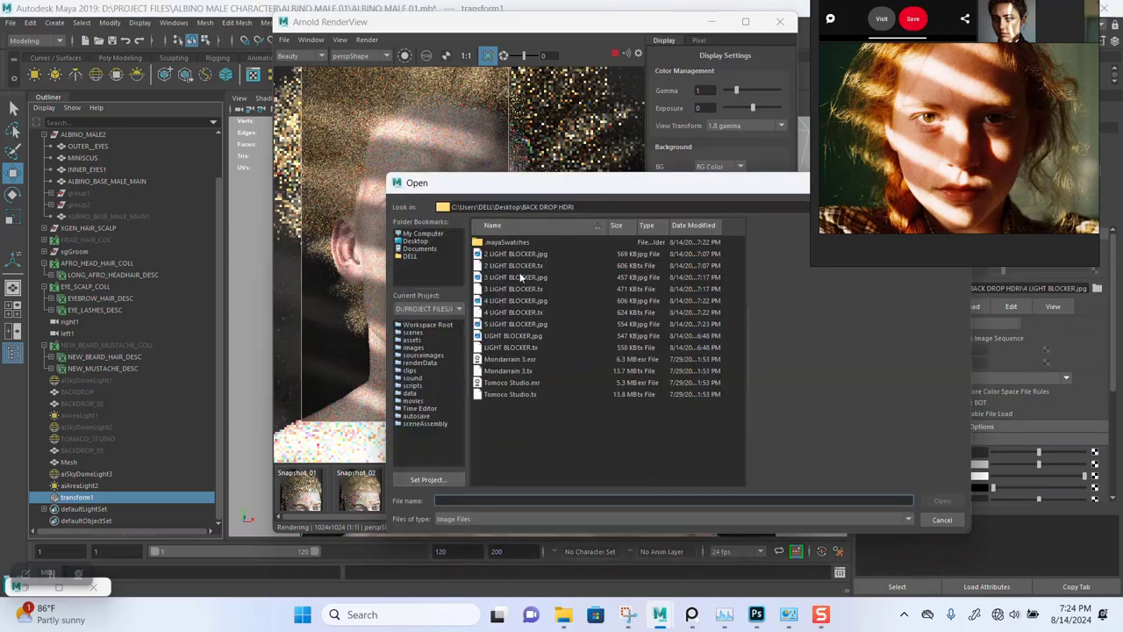
{"action": "left_click", "coordinate": [502, 324]}
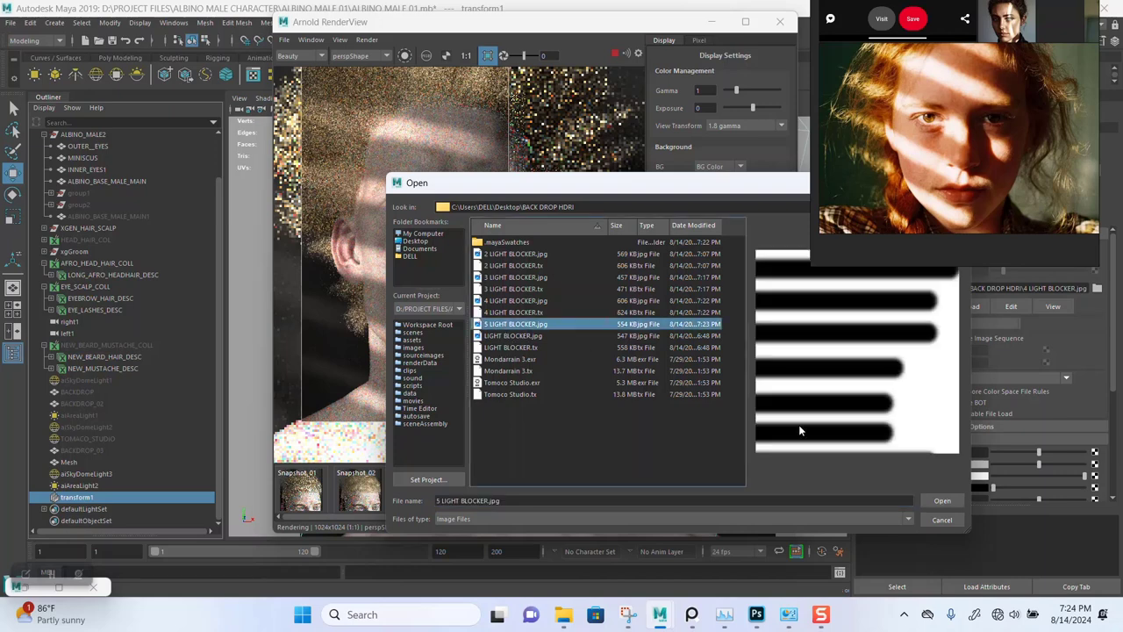
{"action": "left_click", "coordinate": [937, 501]}
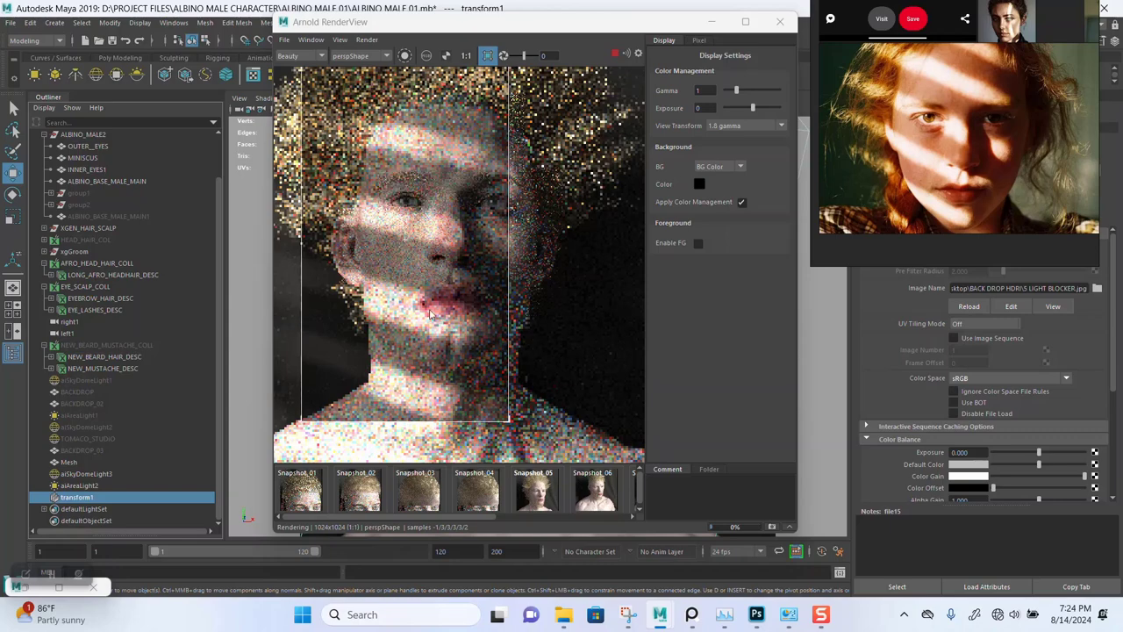
{"action": "scroll", "coordinate": [430, 314], "scroll_direction": "down", "scroll_amount": 2}
{"action": "scroll", "coordinate": [430, 314], "scroll_direction": "up", "scroll_amount": 1}
{"action": "scroll", "coordinate": [430, 315], "scroll_direction": "up", "scroll_amount": 1}
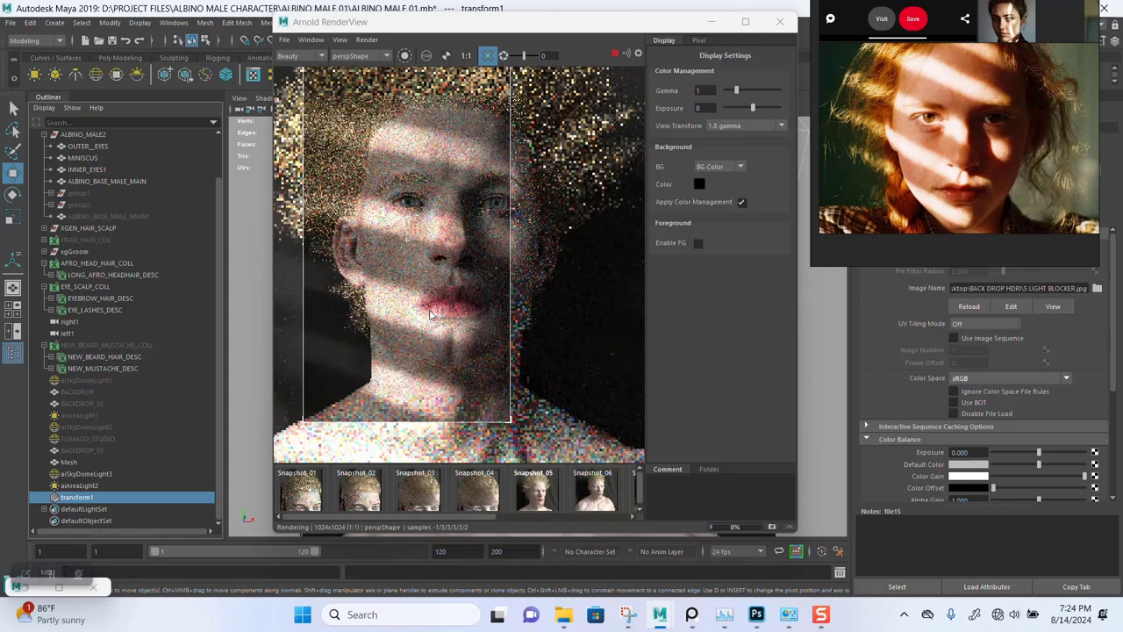
Replace the light-blocker image with the 4 LIGHT BLOCKER.tx texture.
{"action": "left_click", "coordinate": [1096, 289]}
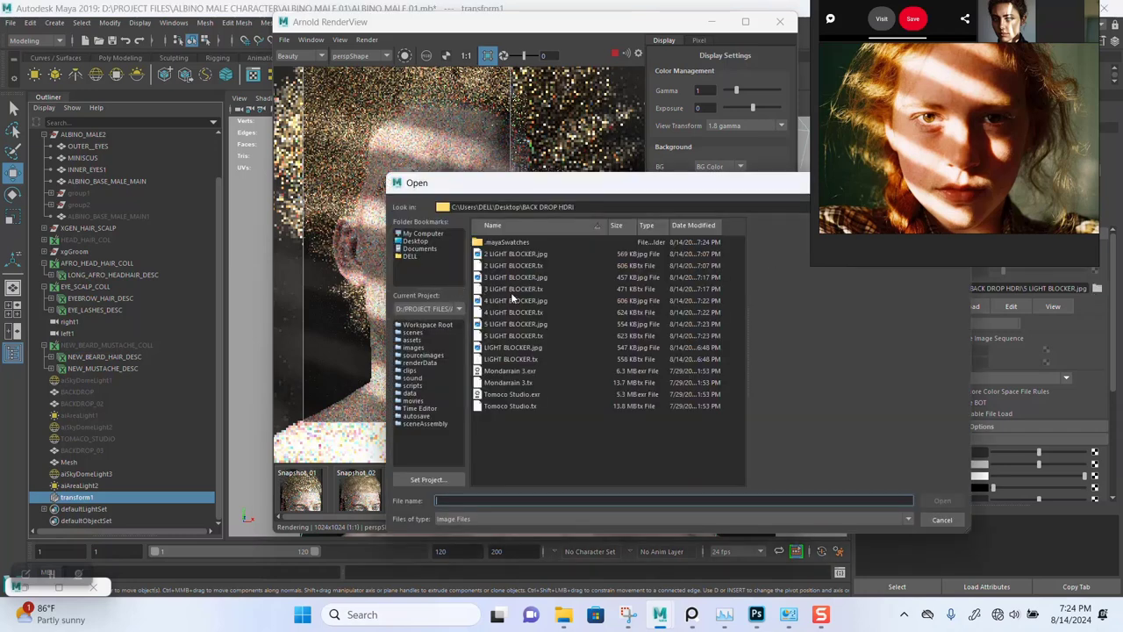
{"action": "mouse_move", "coordinate": [549, 186]}
{"action": "left_mouse_down"}
{"action": "mouse_move", "coordinate": [717, 270]}
{"action": "mouse_move", "coordinate": [701, 240]}
{"action": "left_mouse_up"}
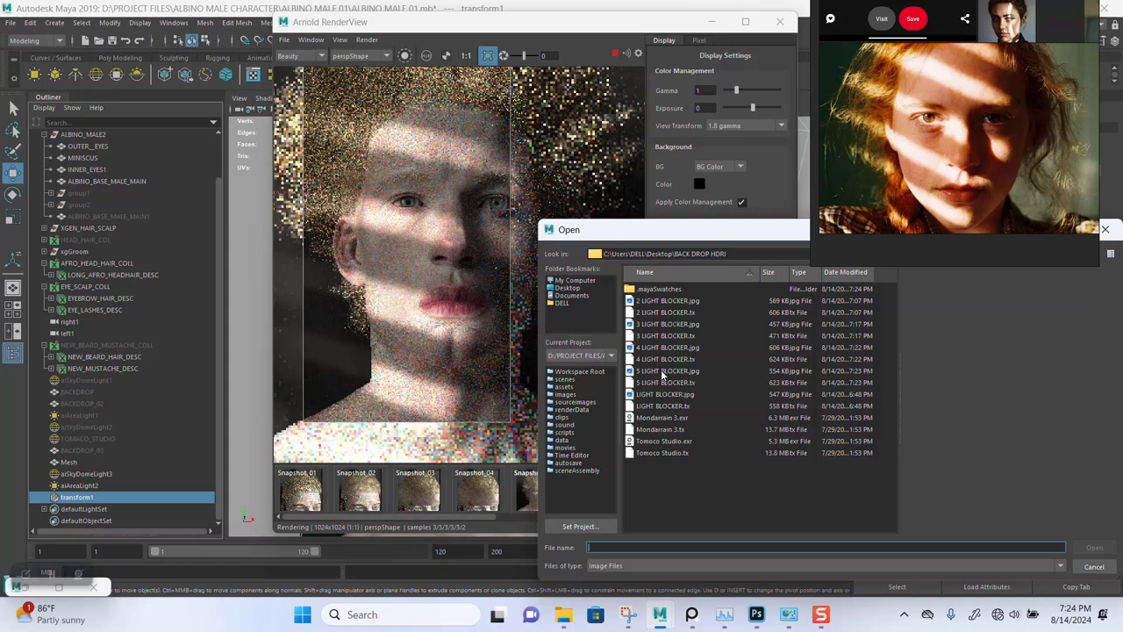
{"action": "left_click", "coordinate": [659, 370]}
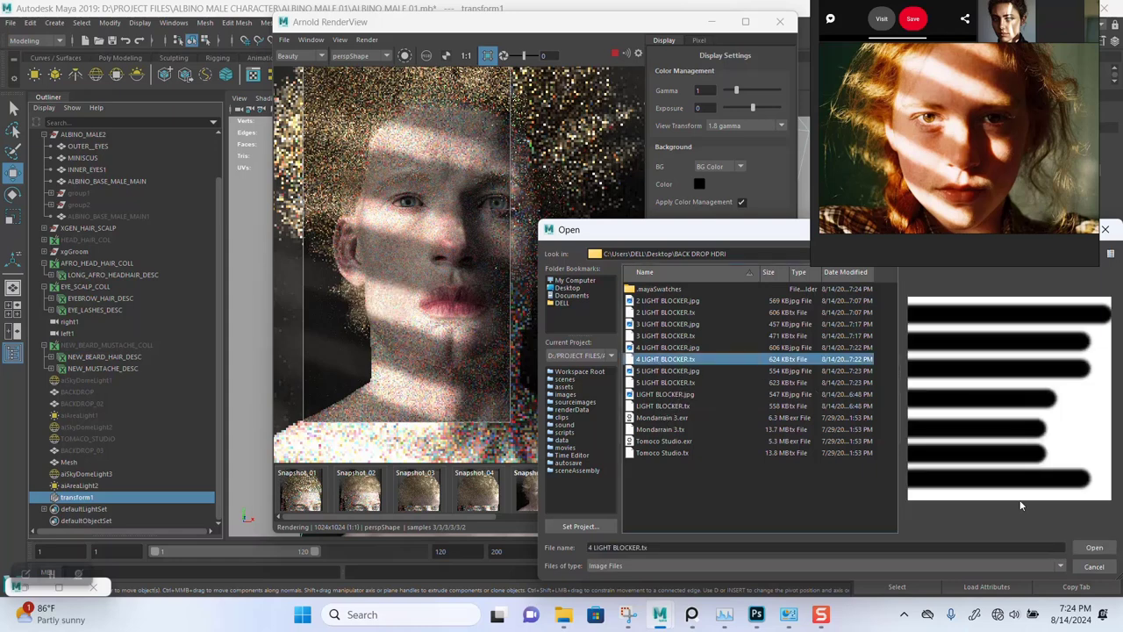
{"action": "left_click", "coordinate": [1095, 547]}
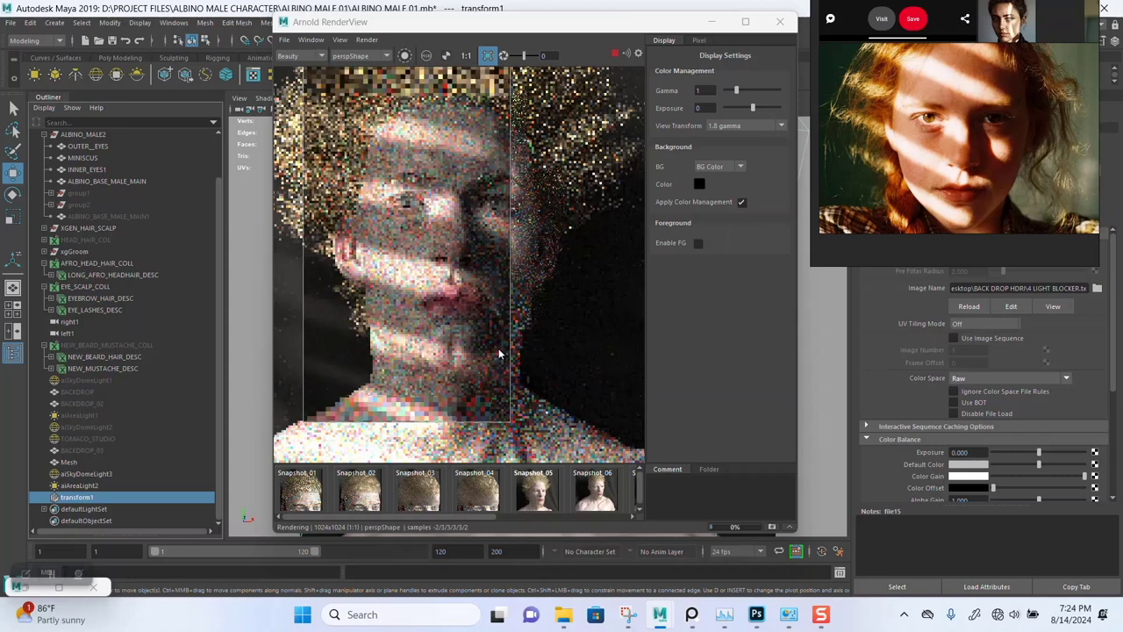
Zoom in and out of the Arnold RenderView to inspect the stripe shadows on the face.
{"action": "scroll", "coordinate": [466, 349], "scroll_direction": "down", "scroll_amount": 2}
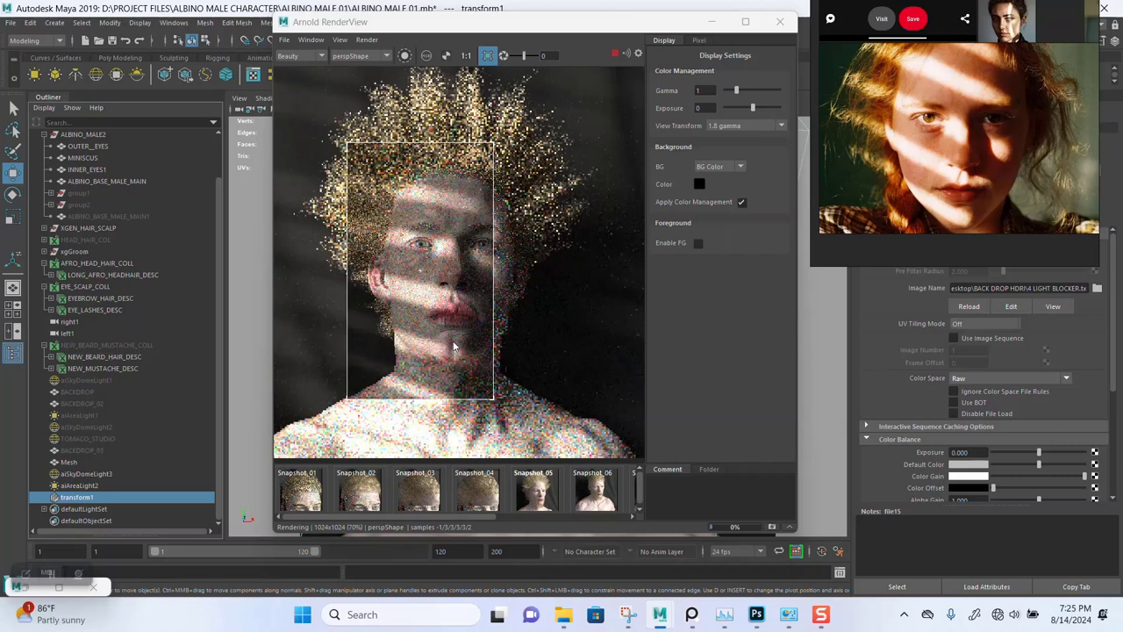
{"action": "scroll", "coordinate": [454, 347], "scroll_direction": "up", "scroll_amount": 2}
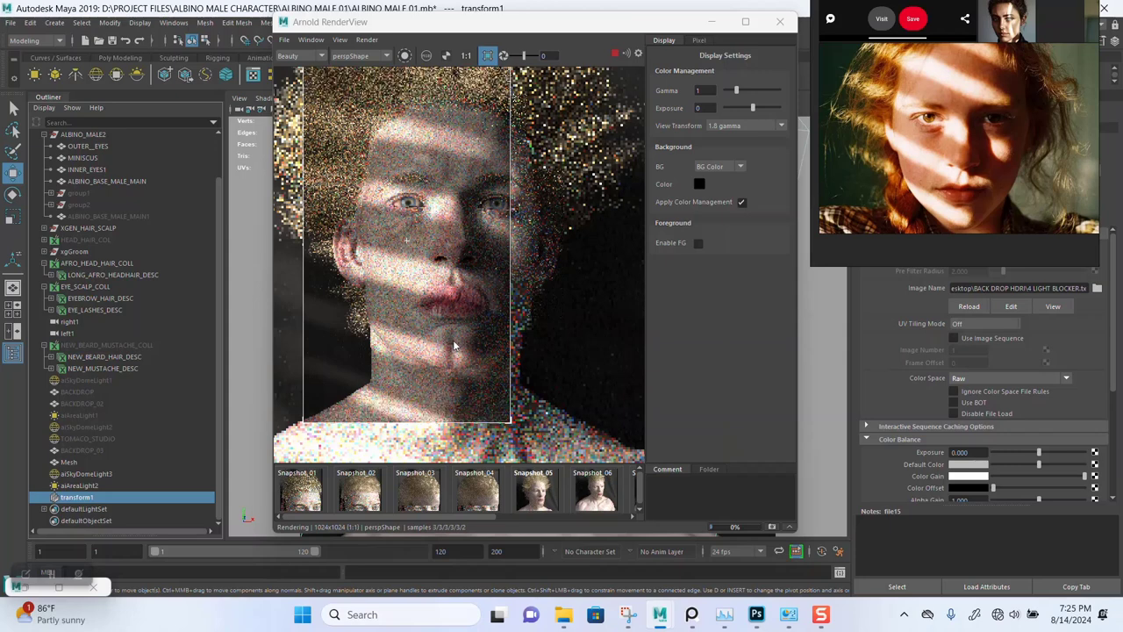
{"action": "scroll", "coordinate": [456, 348], "scroll_direction": "down", "scroll_amount": 2}
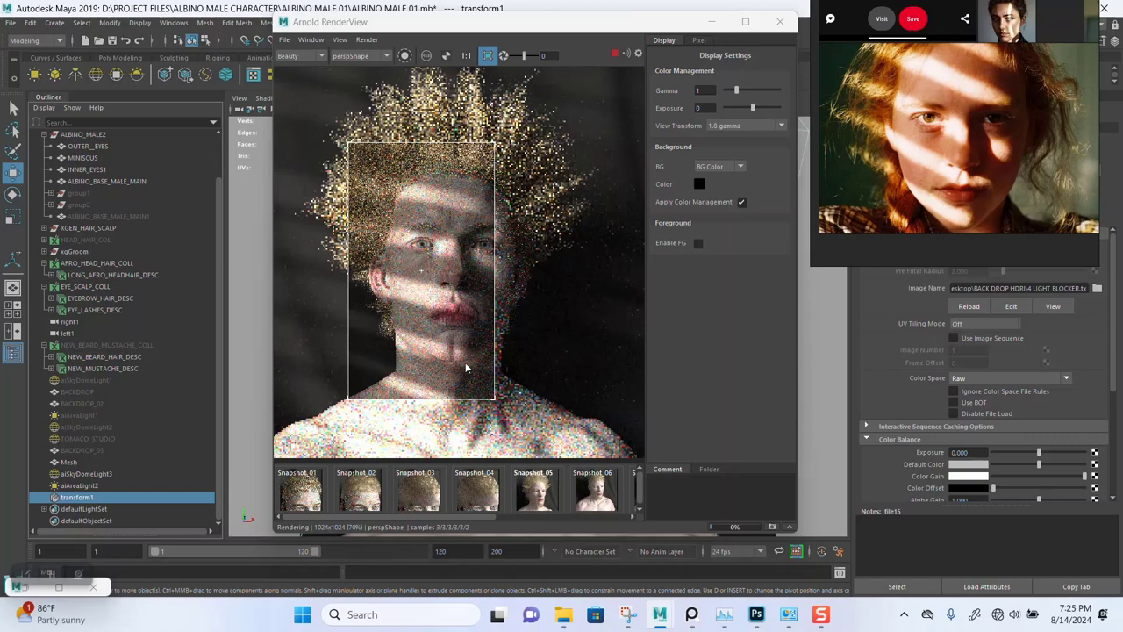
{"action": "scroll", "coordinate": [465, 363], "scroll_direction": "up", "scroll_amount": 1}
{"action": "scroll", "coordinate": [464, 362], "scroll_direction": "down", "scroll_amount": 1}
{"action": "scroll", "coordinate": [465, 362], "scroll_direction": "down", "scroll_amount": 1}
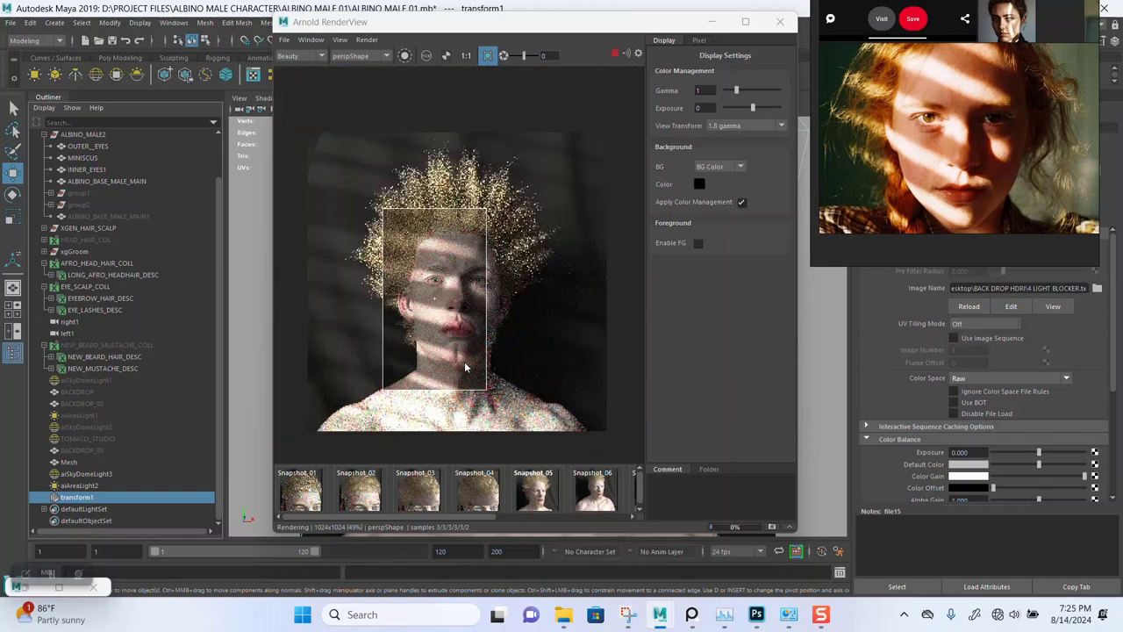
{"action": "scroll", "coordinate": [465, 367], "scroll_direction": "up", "scroll_amount": 1}
{"action": "scroll", "coordinate": [465, 367], "scroll_direction": "up", "scroll_amount": 2}
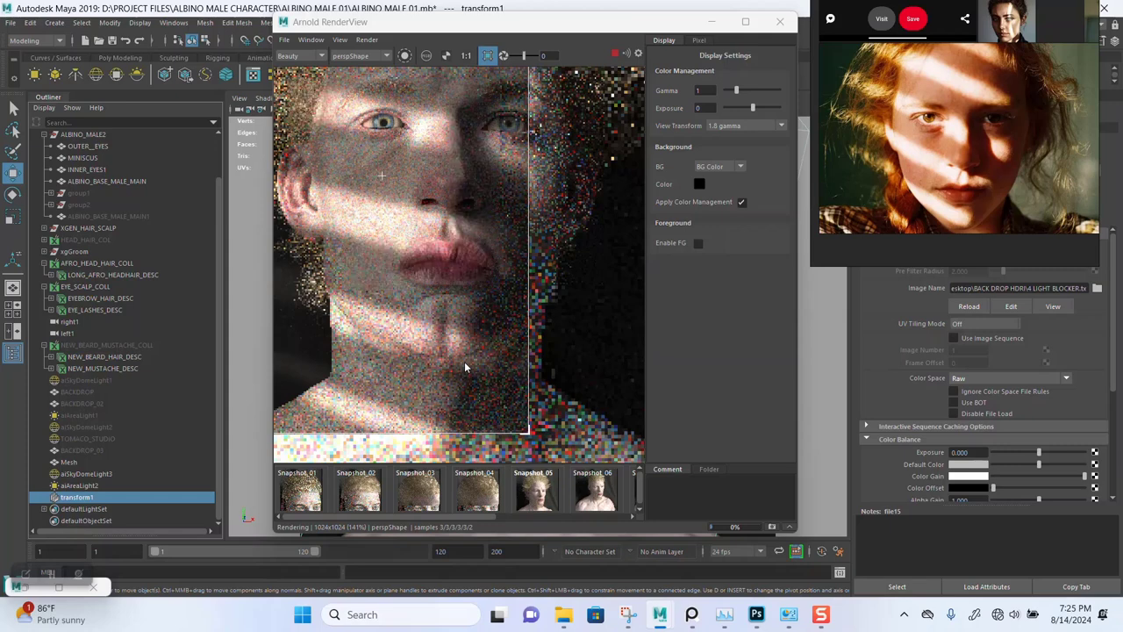
{"action": "scroll", "coordinate": [458, 353], "scroll_direction": "down", "scroll_amount": 1}
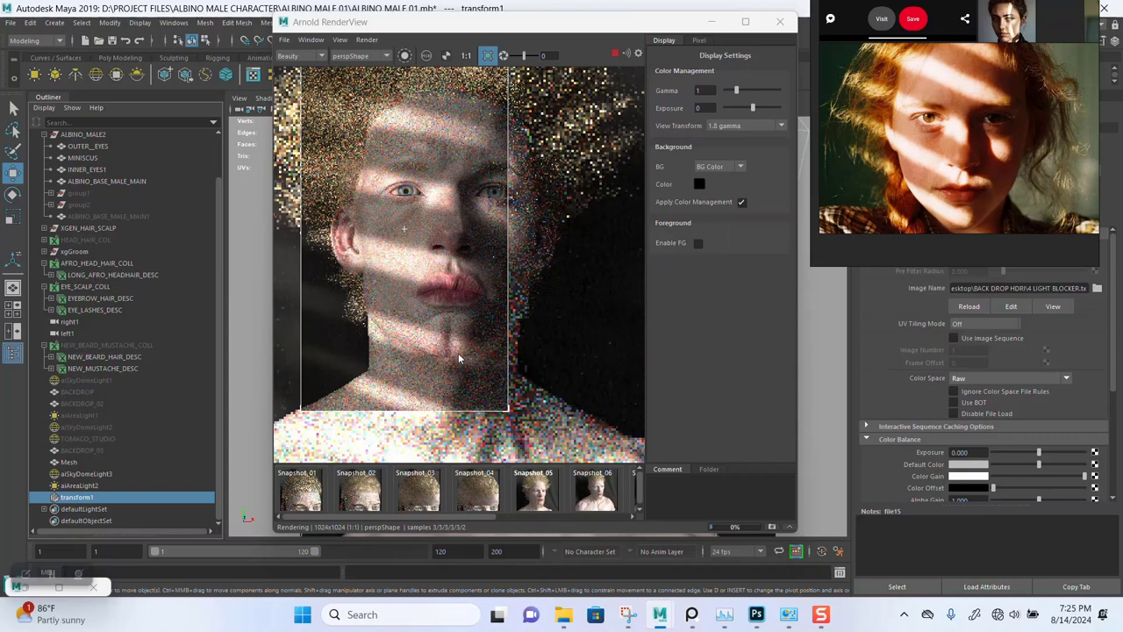
{"action": "scroll", "coordinate": [458, 352], "scroll_direction": "down", "scroll_amount": 1}
{"action": "scroll", "coordinate": [458, 357], "scroll_direction": "up", "scroll_amount": 1}
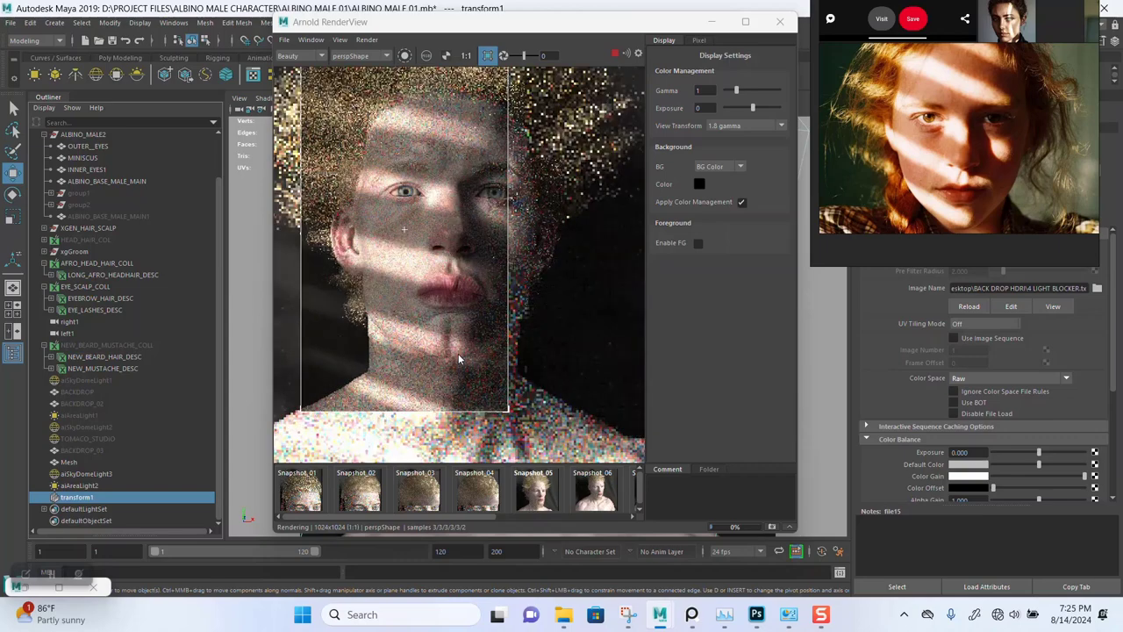
{"action": "scroll", "coordinate": [458, 354], "scroll_direction": "down", "scroll_amount": 1}
{"action": "scroll", "coordinate": [458, 353], "scroll_direction": "down", "scroll_amount": 1}
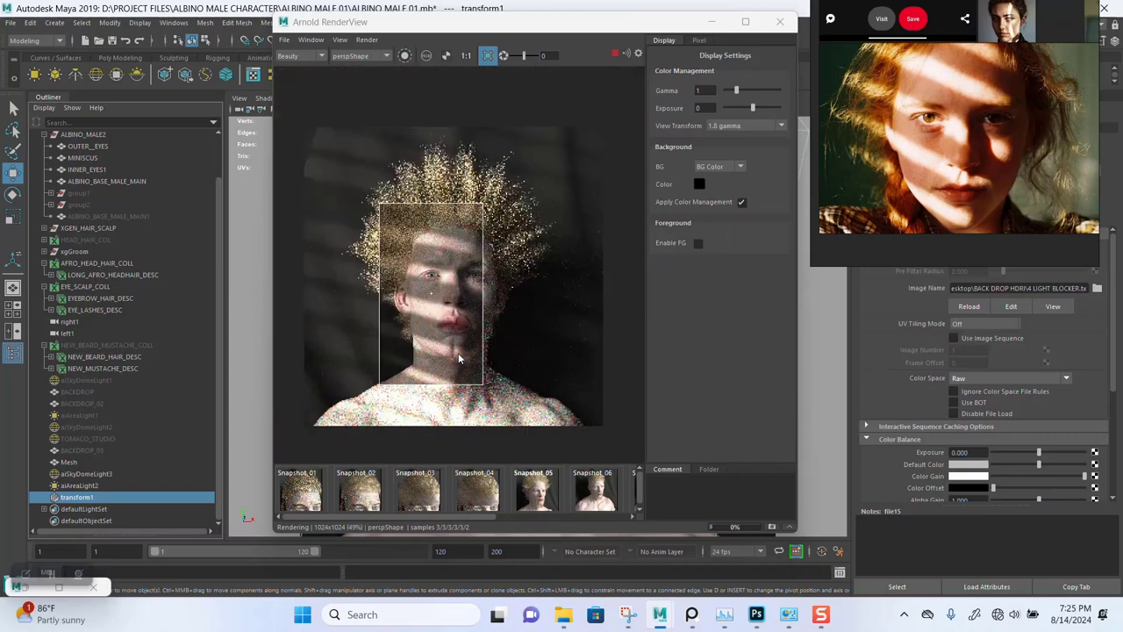
Turn off region render and inspect the full-frame striped portrait render.
{"action": "left_click", "coordinate": [490, 55]}
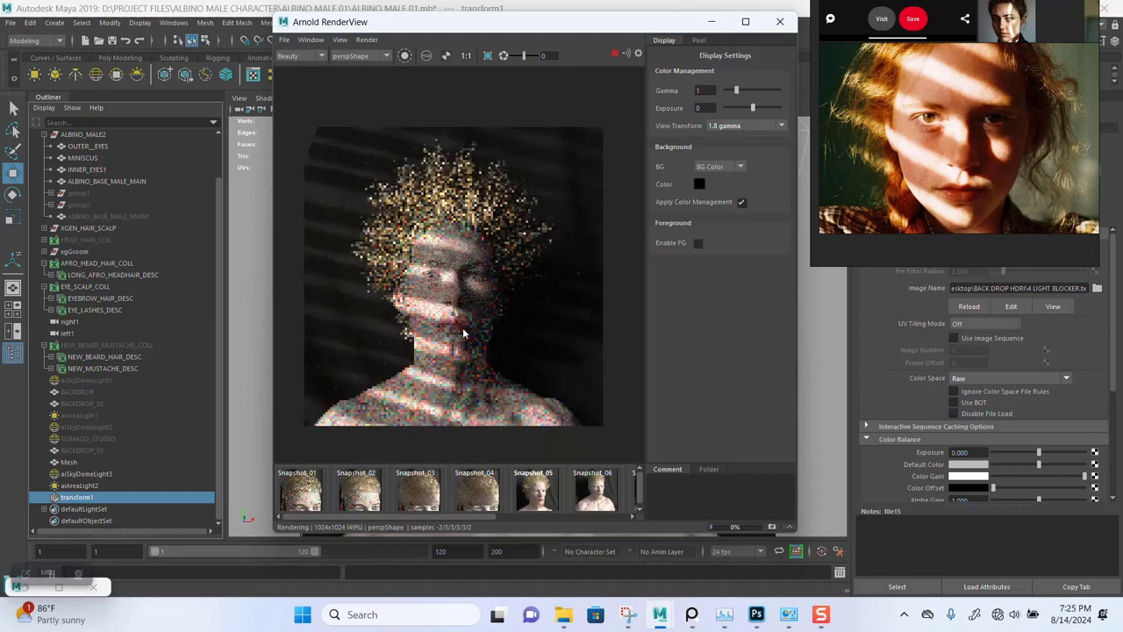
{"action": "scroll", "coordinate": [462, 329], "scroll_direction": "up", "scroll_amount": 1}
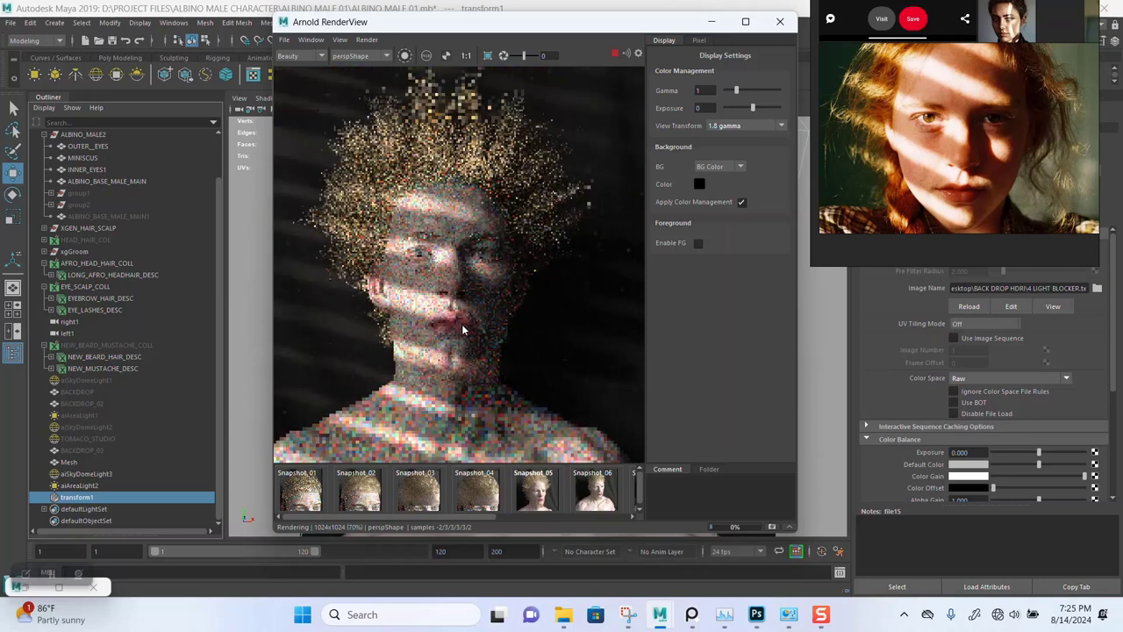
{"action": "scroll", "coordinate": [451, 327], "scroll_direction": "down", "scroll_amount": 1}
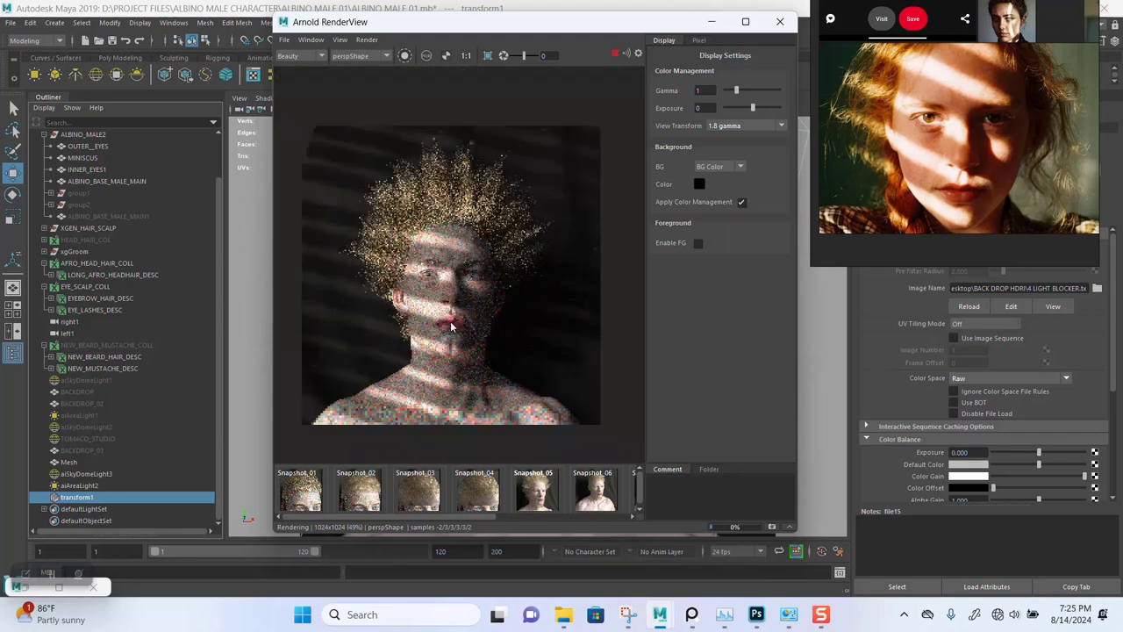
{"action": "scroll", "coordinate": [451, 326], "scroll_direction": "up", "scroll_amount": 1}
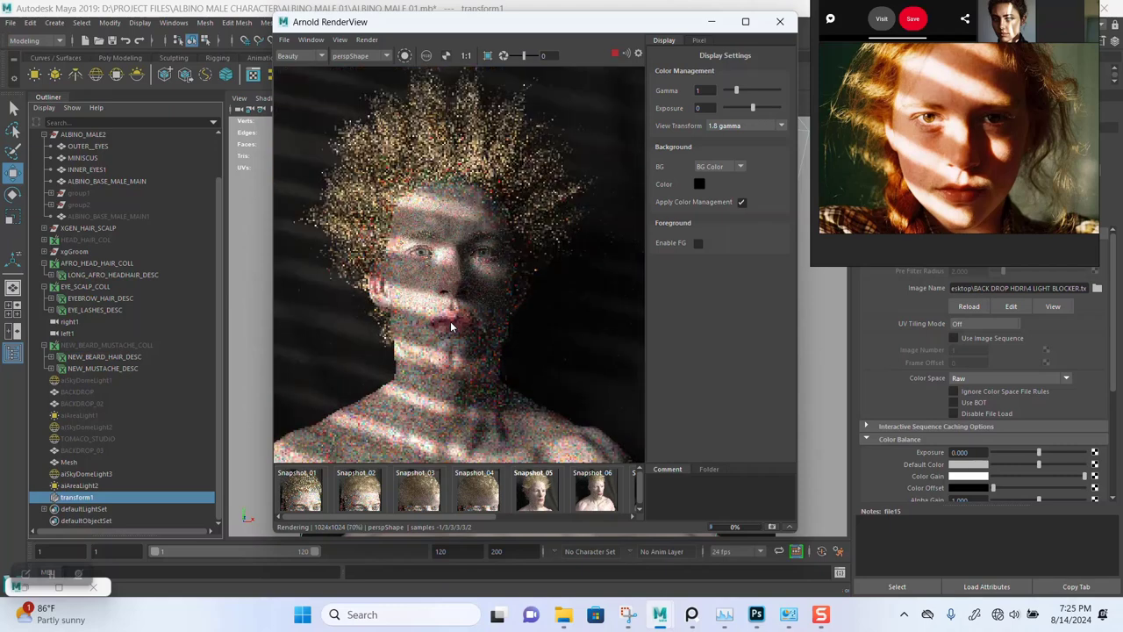
{"action": "scroll", "coordinate": [451, 326], "scroll_direction": "down", "scroll_amount": 1}
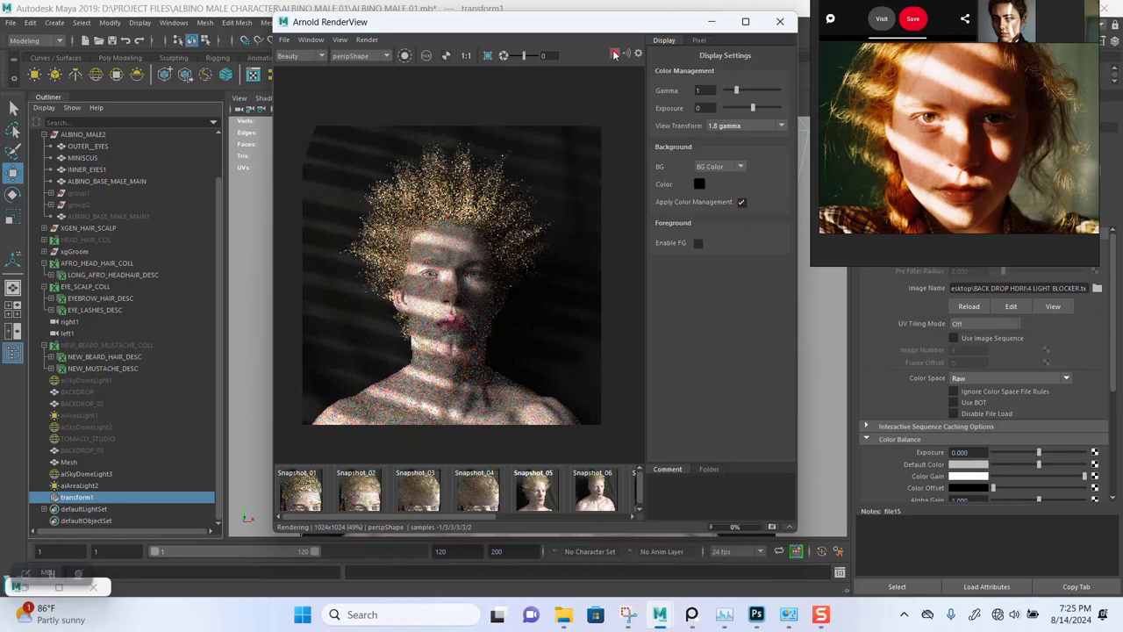
{"action": "scroll", "coordinate": [335, 286], "scroll_direction": "up", "scroll_amount": 1}
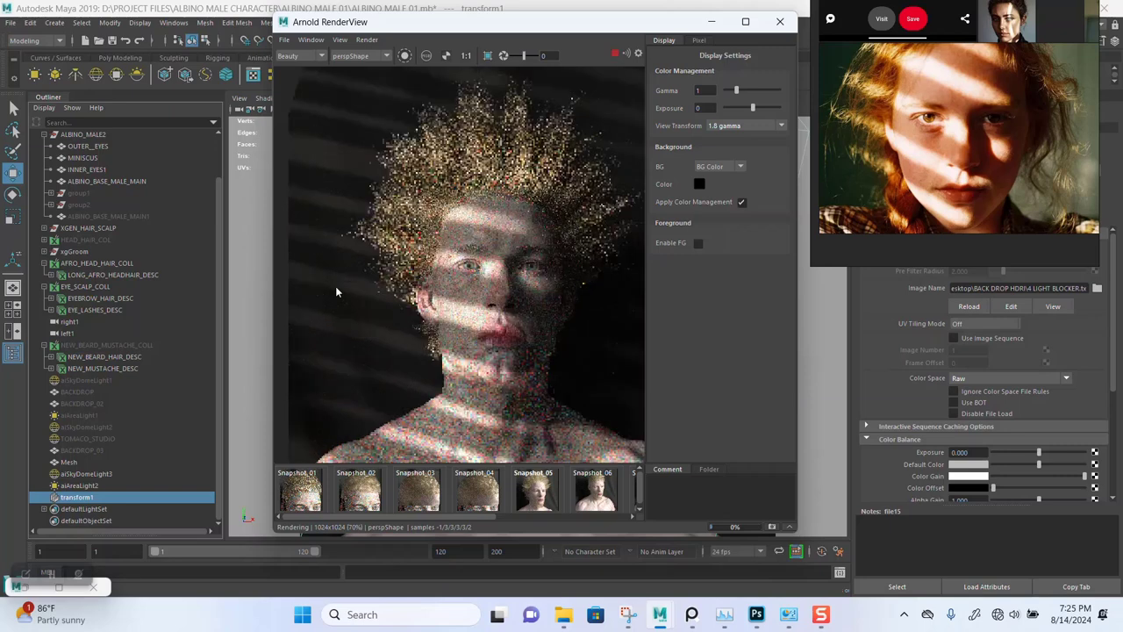
{"action": "scroll", "coordinate": [336, 245], "scroll_direction": "up", "scroll_amount": 1}
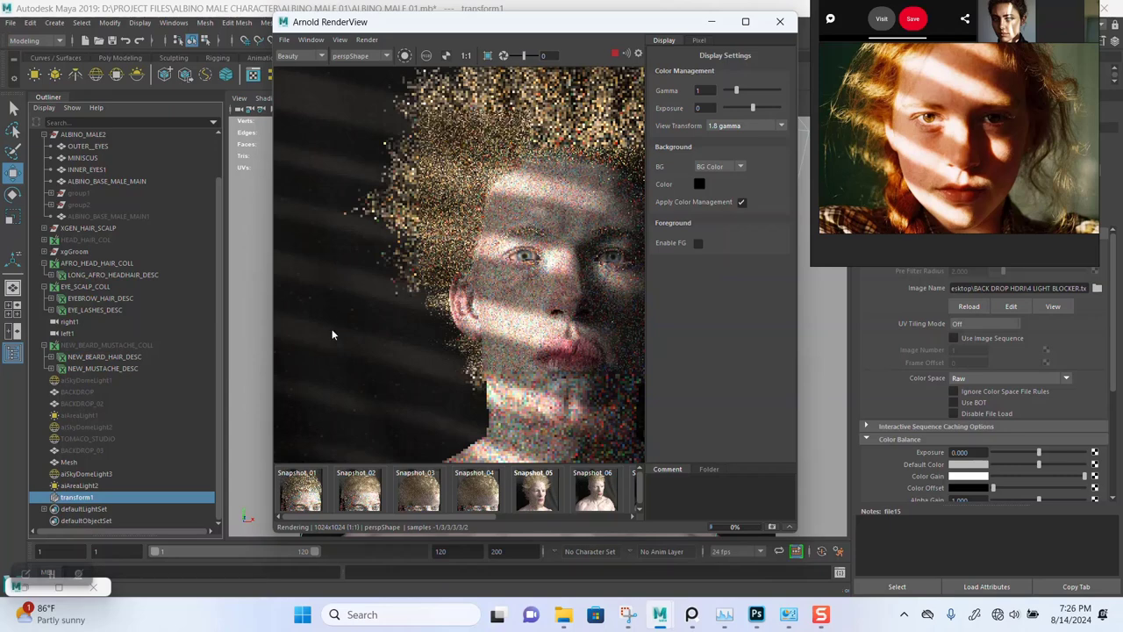
{"action": "scroll", "coordinate": [352, 320], "scroll_direction": "down", "scroll_amount": 1}
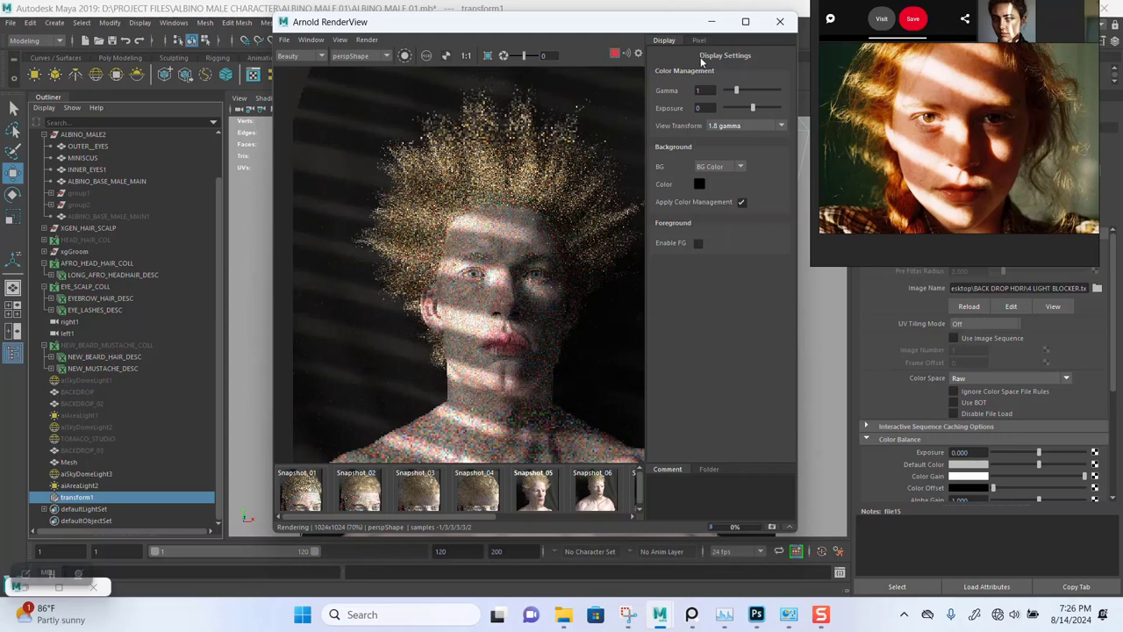
Return to the four-view scene layout and hide the duplicated Mesh1 copy.
{"action": "left_click", "coordinate": [712, 23]}
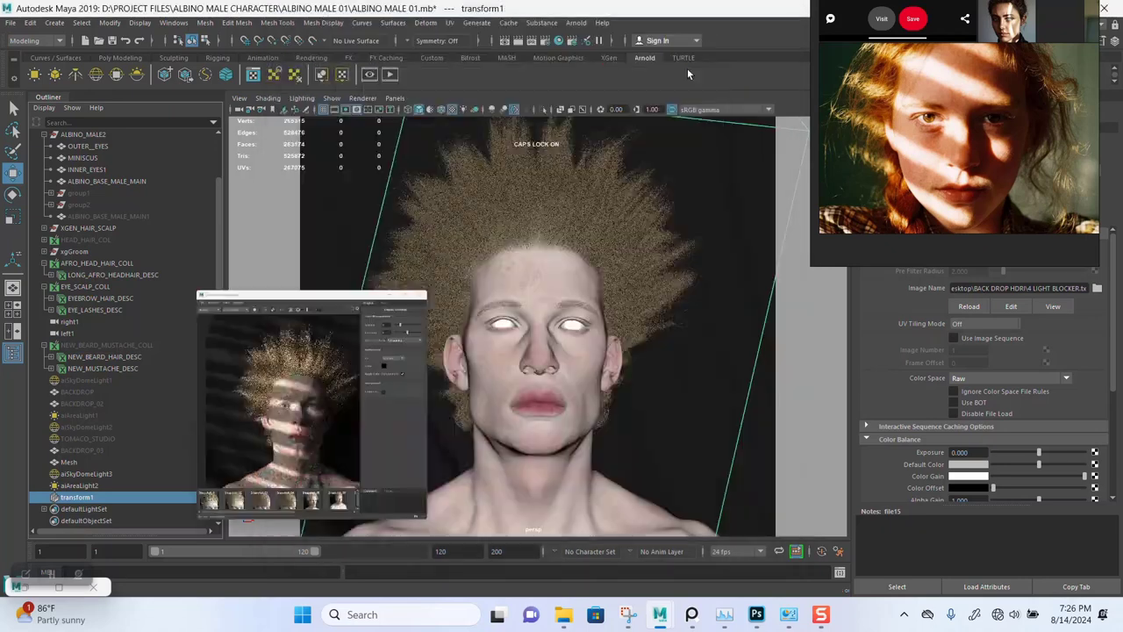
{"action": "key", "text": "space"}
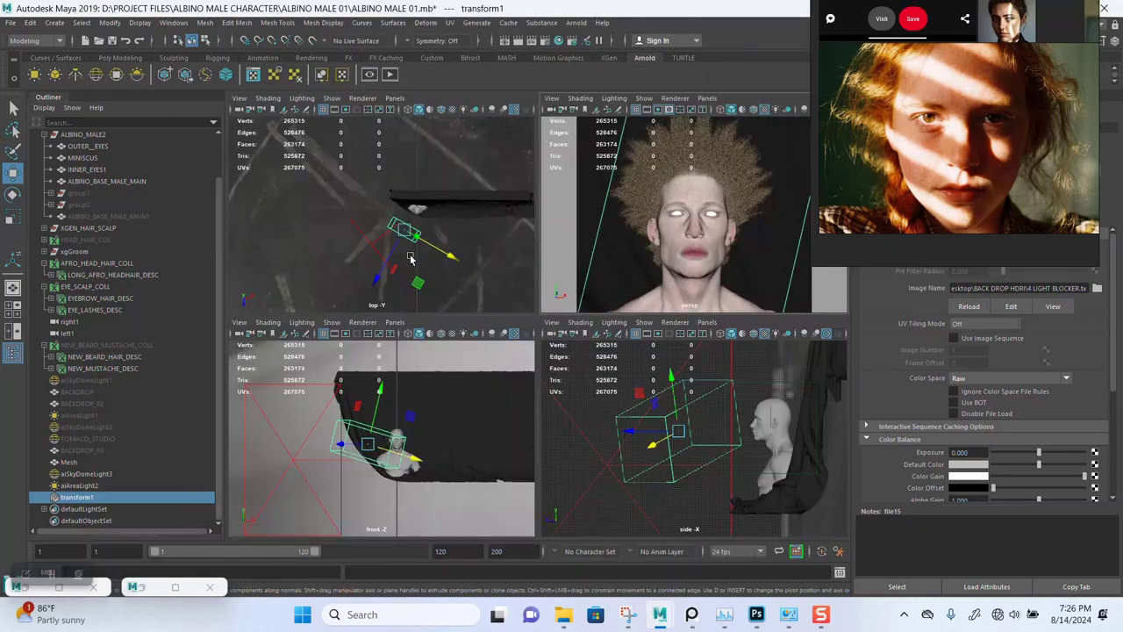
{"action": "left_click", "coordinate": [444, 206]}
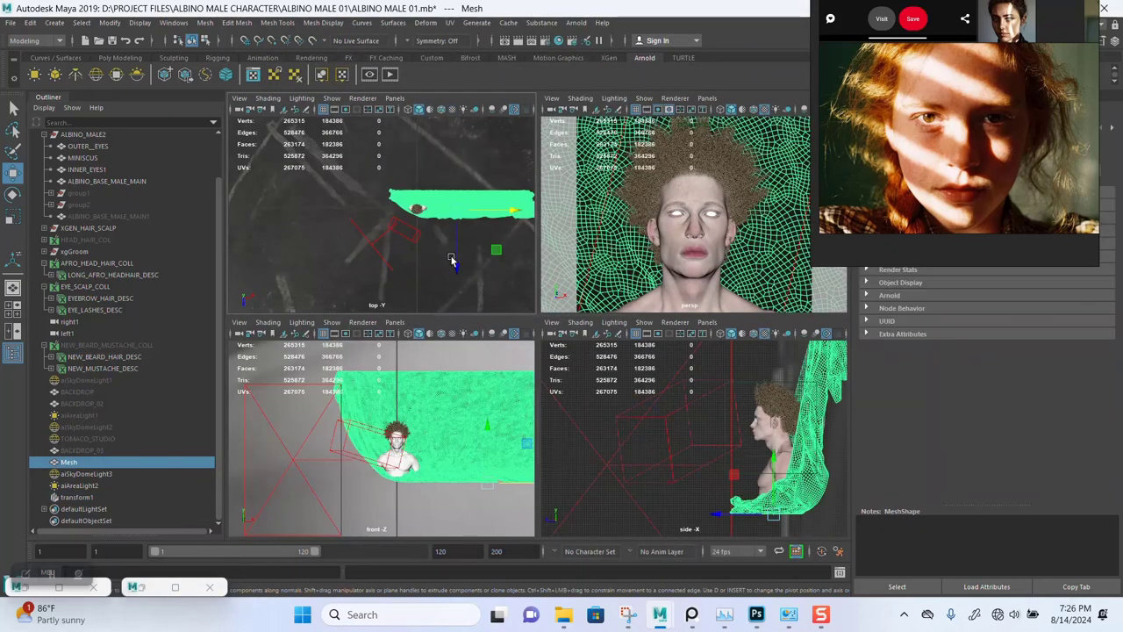
{"action": "left_click_drag", "start_coordinate": [455, 266], "coordinate": [456, 250]}
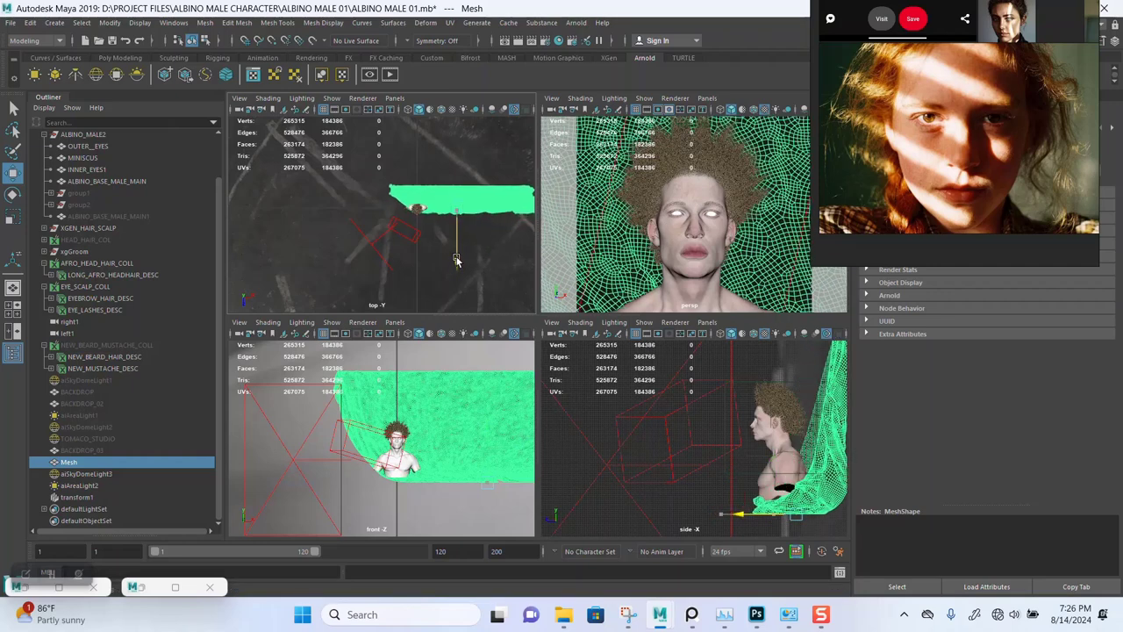
{"action": "key", "text": "ctrl+z"}
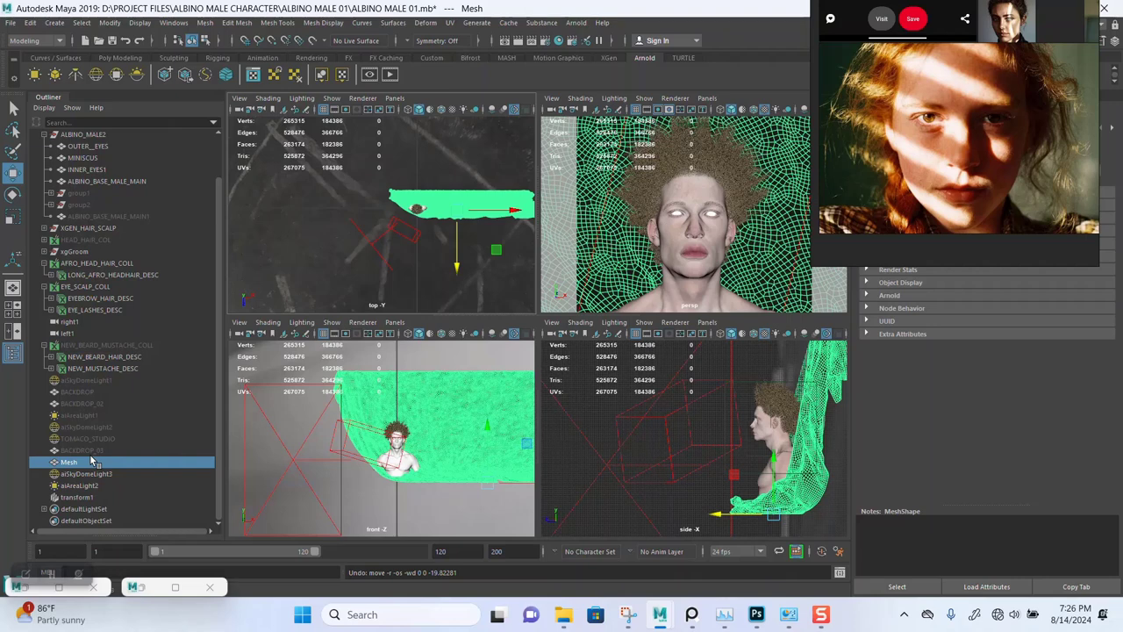
{"action": "left_click", "coordinate": [408, 204]}
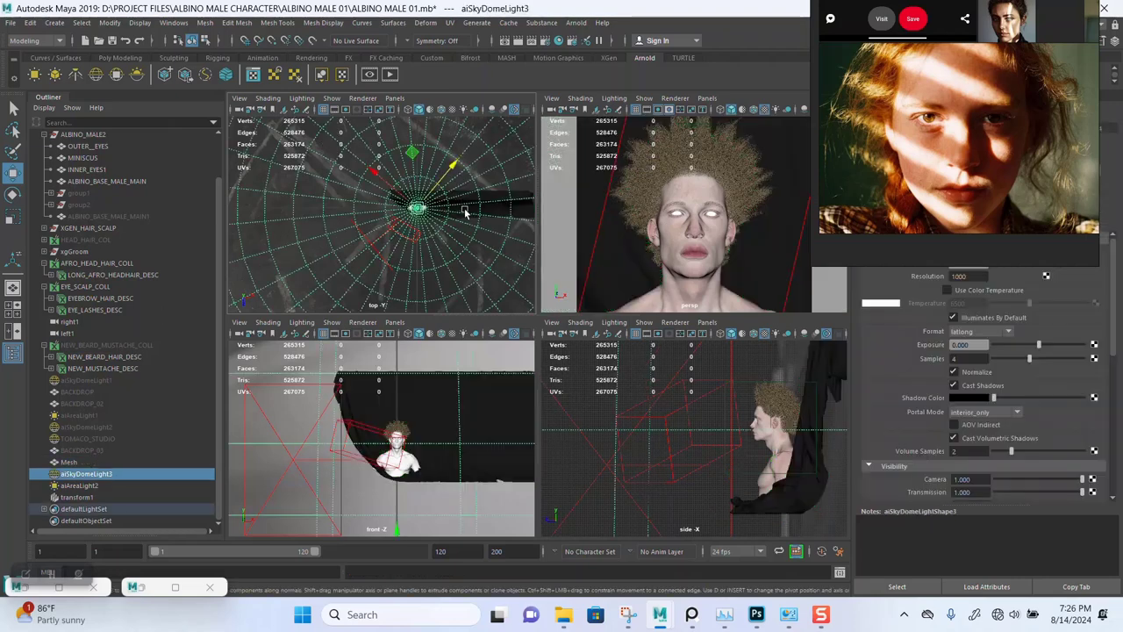
{"action": "left_click", "coordinate": [338, 405]}
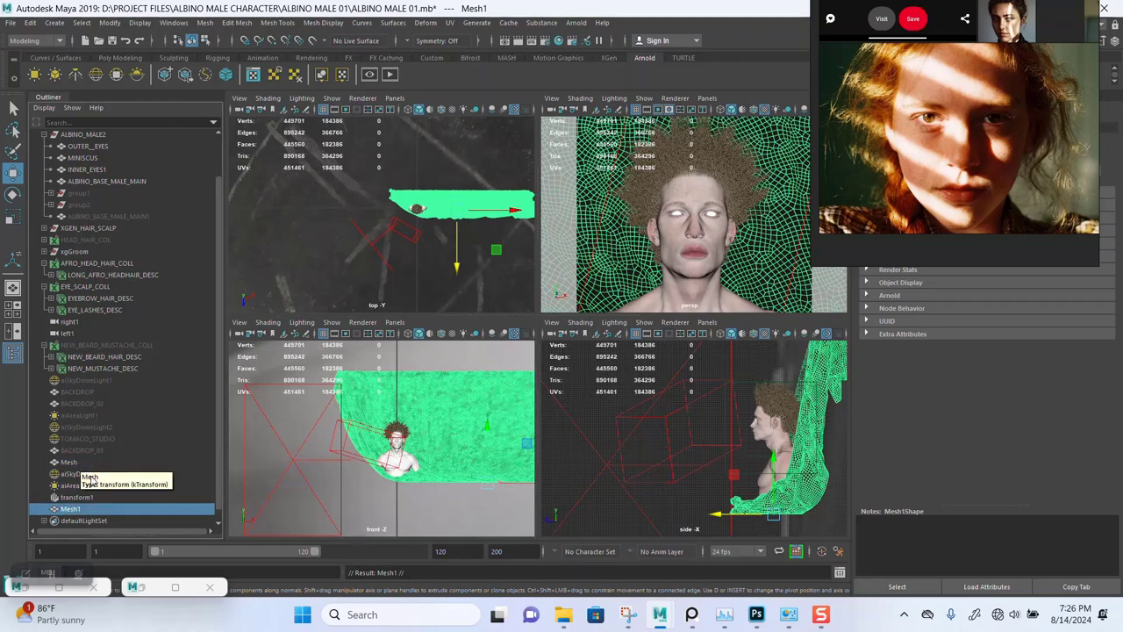
{"action": "key", "text": "ctrl+h"}
Move the original Mesh back and to the left in the top view.
{"action": "left_click", "coordinate": [68, 463]}
{"action": "key", "text": "shift+h"}
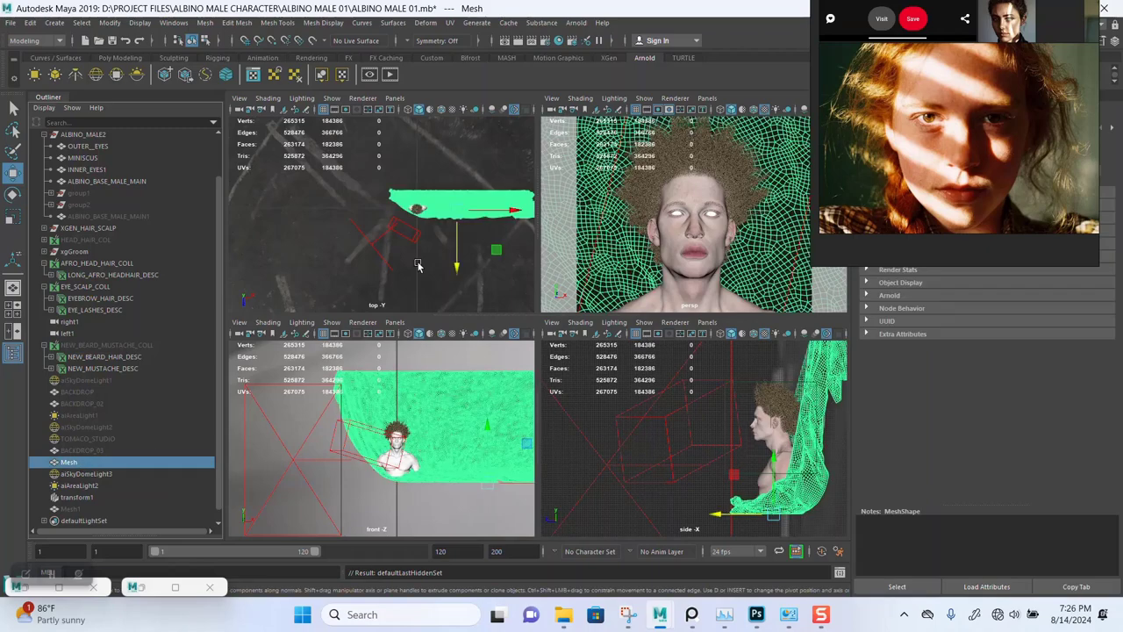
{"action": "left_click_drag", "start_coordinate": [457, 261], "coordinate": [458, 222]}
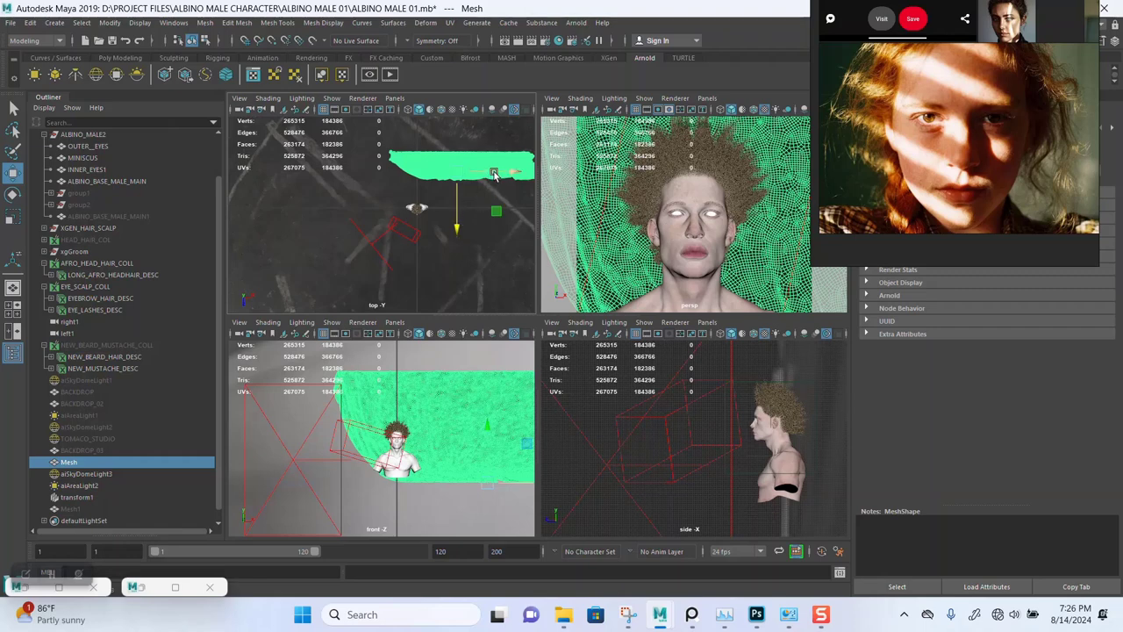
{"action": "left_click_drag", "start_coordinate": [494, 171], "coordinate": [485, 169]}
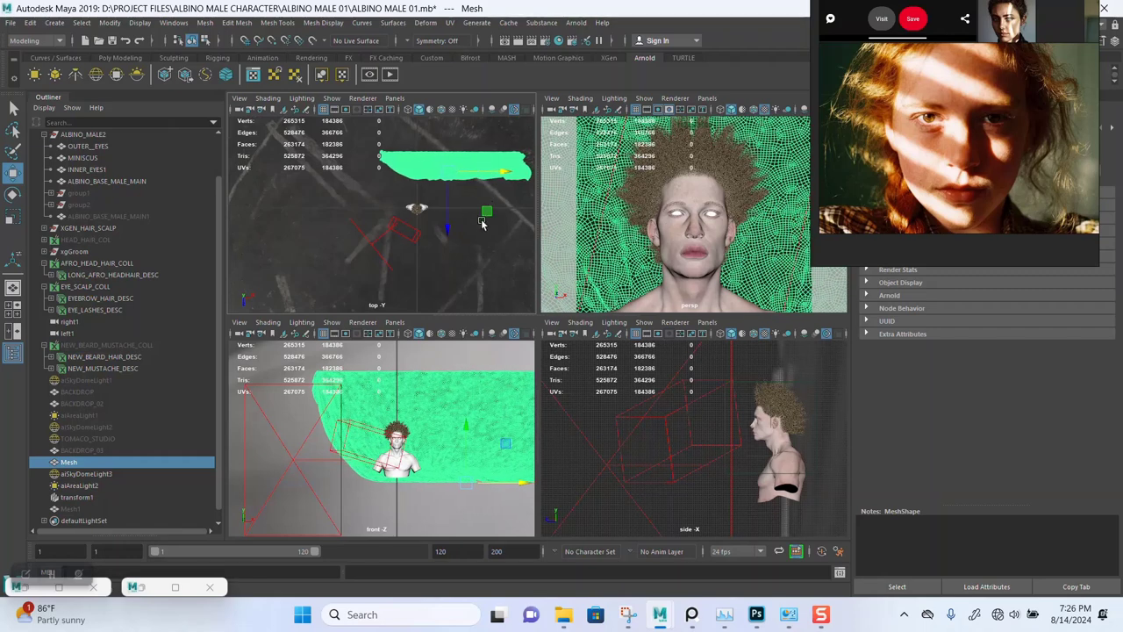
{"action": "left_click_drag", "start_coordinate": [450, 226], "coordinate": [448, 222]}
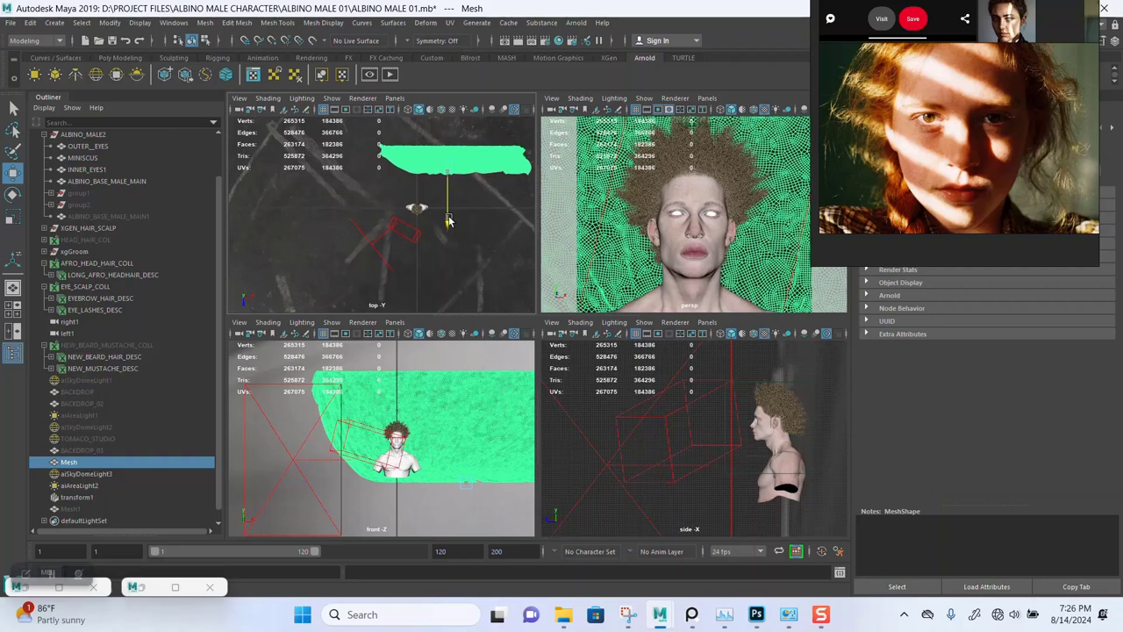
Restore the Arnold RenderView and re-render the portrait with the moved Mesh.
{"action": "left_click", "coordinate": [174, 589]}
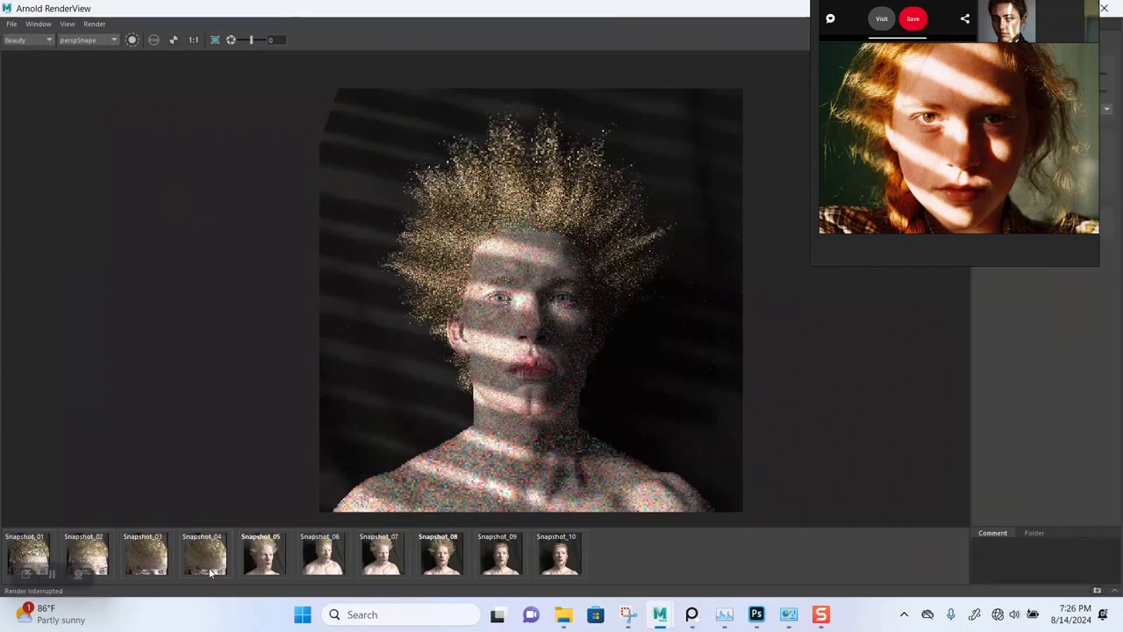
{"action": "left_click_drag", "start_coordinate": [871, 151], "coordinate": [106, 216]}
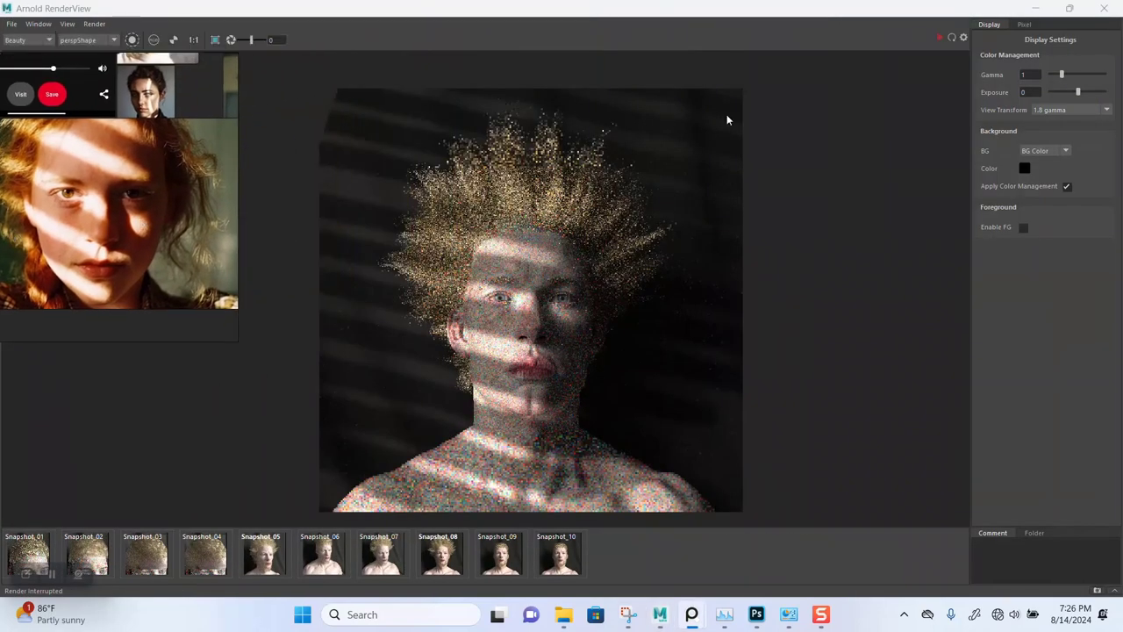
{"action": "left_click", "coordinate": [938, 39]}
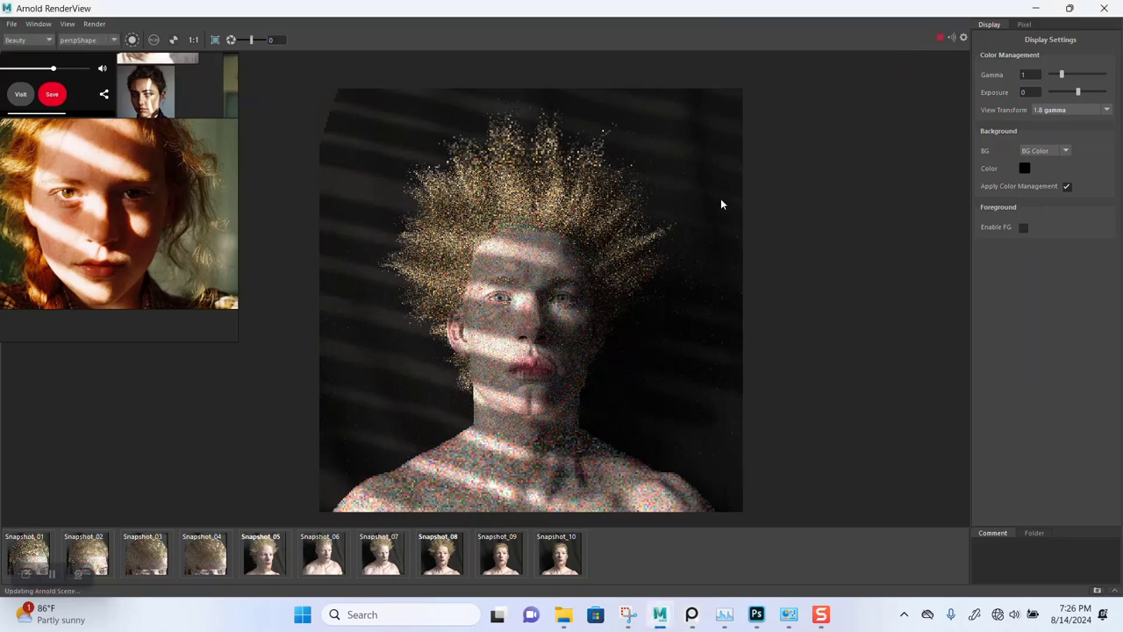